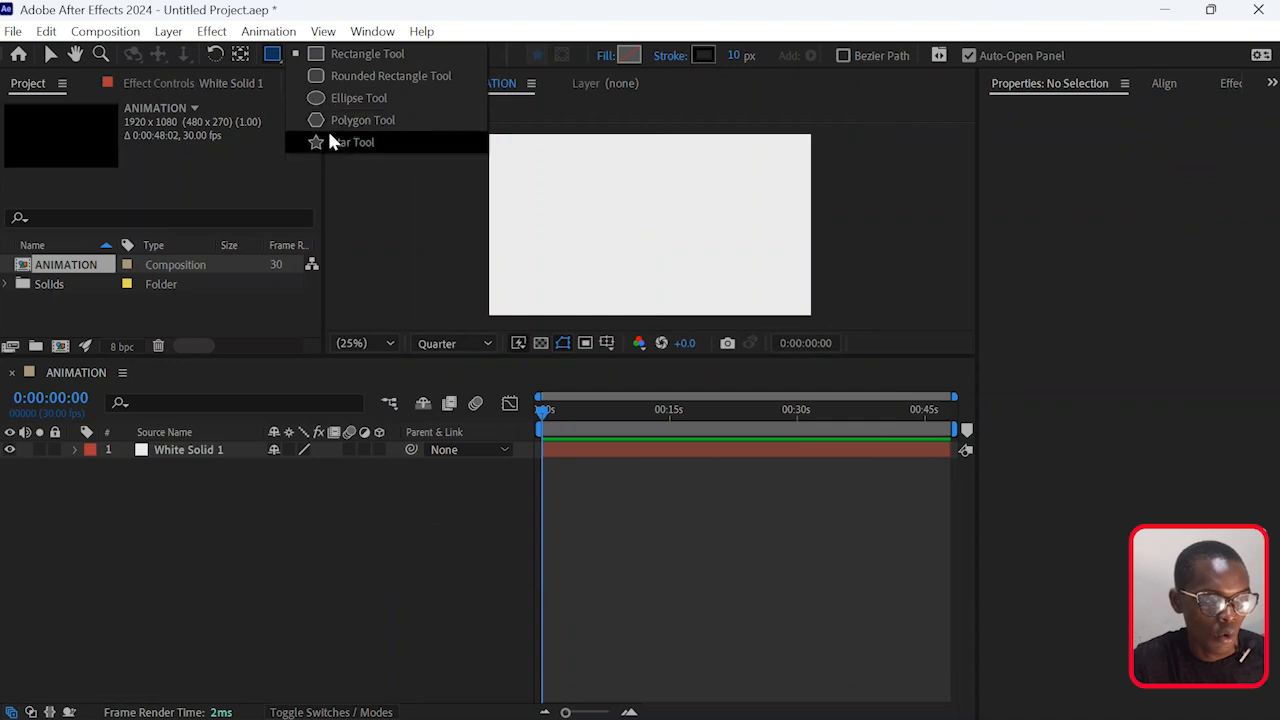
# Draw a large five-pointed star with a black fill and 0 px stroke, and move it near the composition's centre.
pyautogui.click(286, 510)
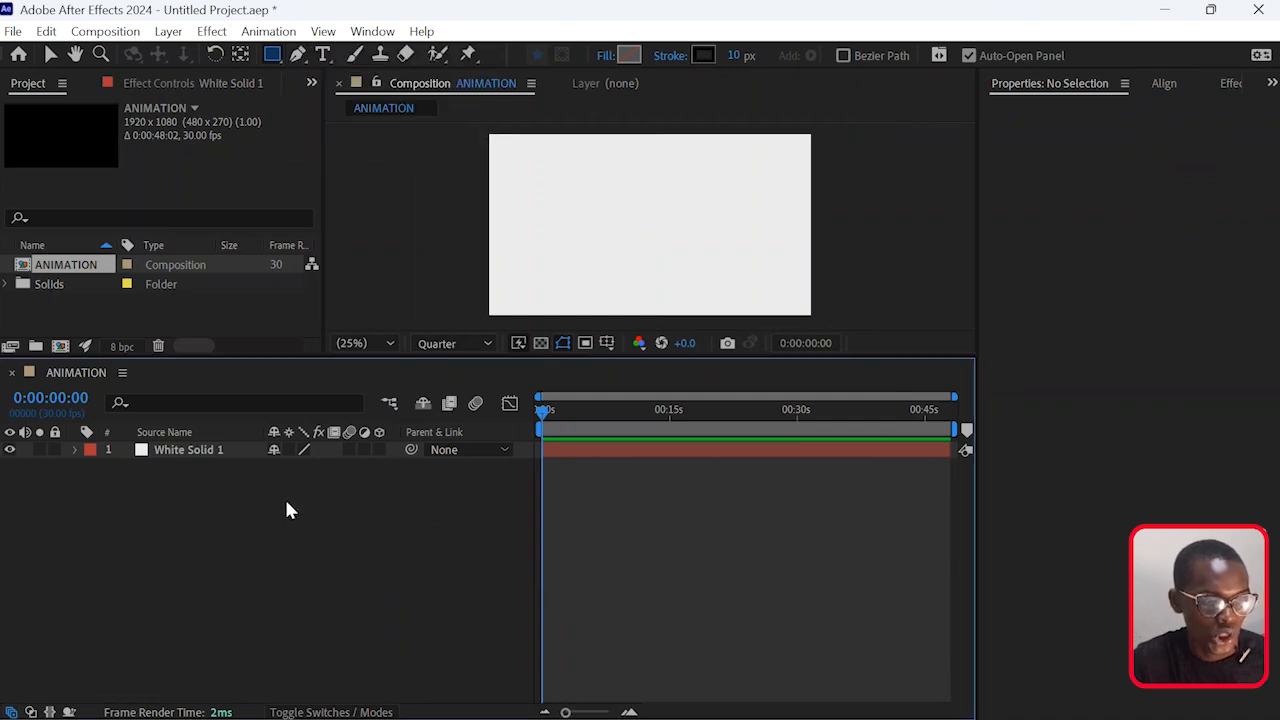
pyautogui.click(270, 57)
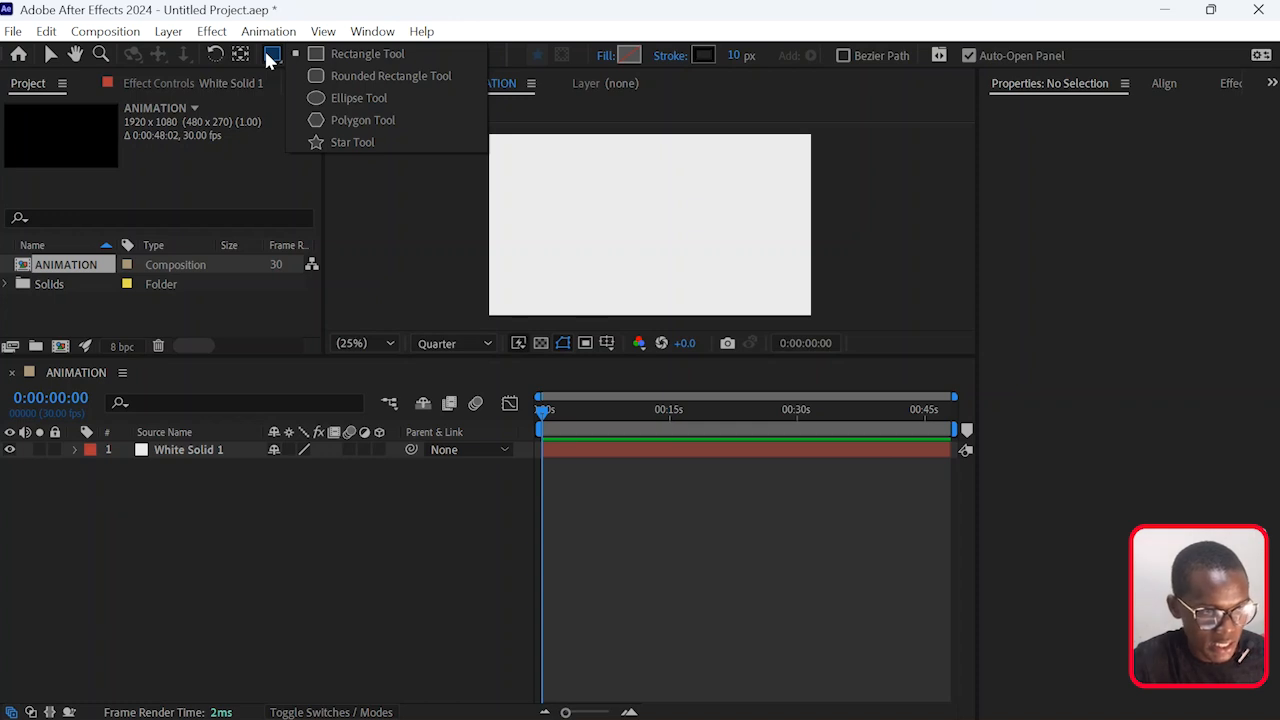
pyautogui.click(333, 140)
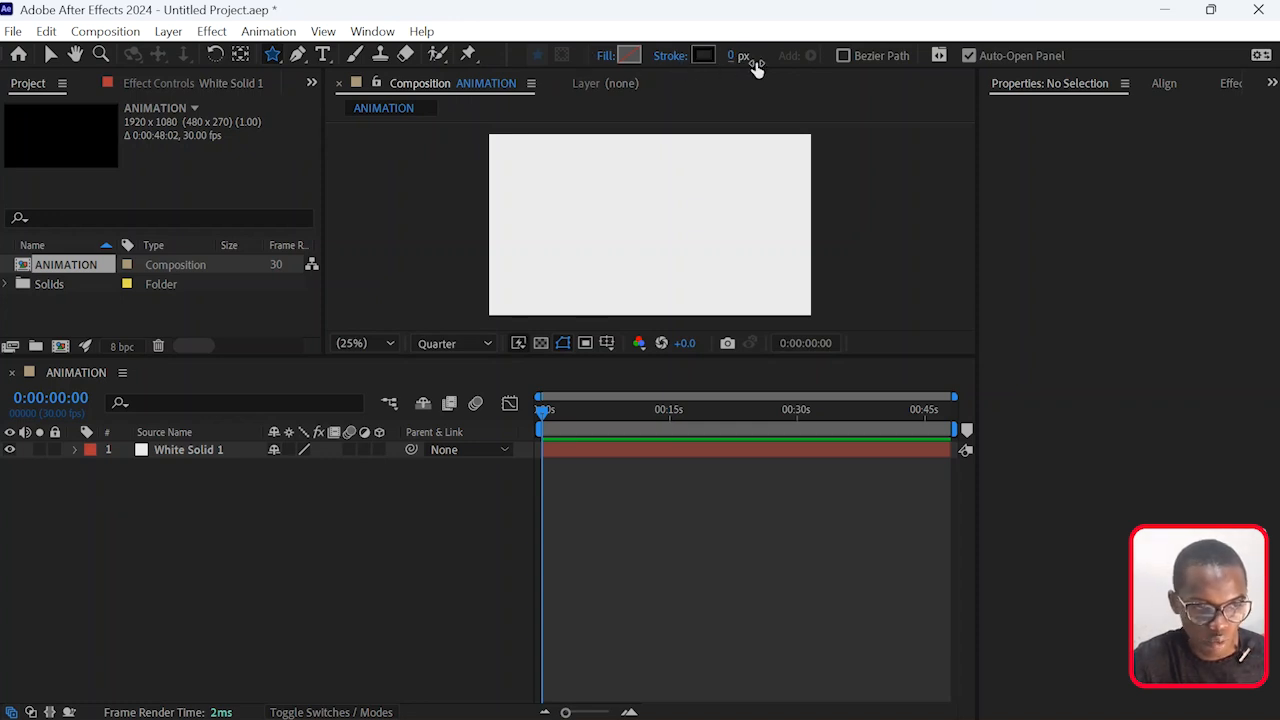
pyautogui.click(629, 56)
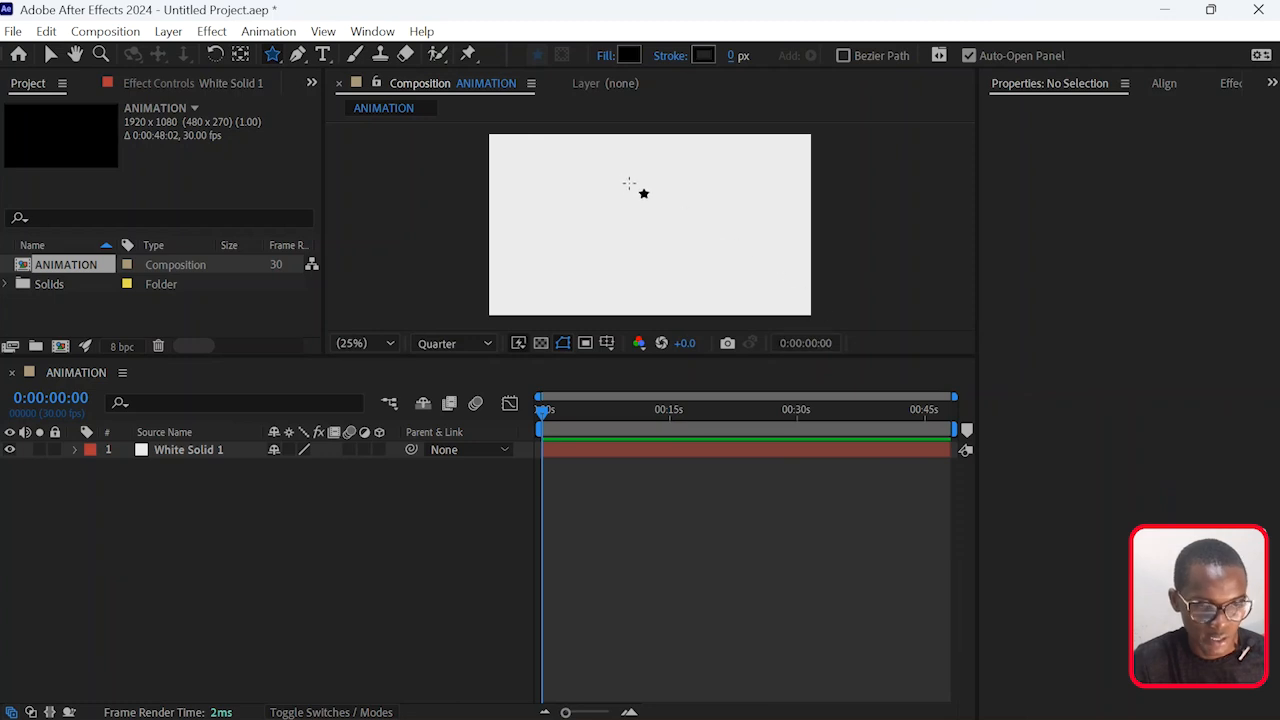
pyautogui.moveTo(591, 194); pyautogui.dragTo(651, 236)
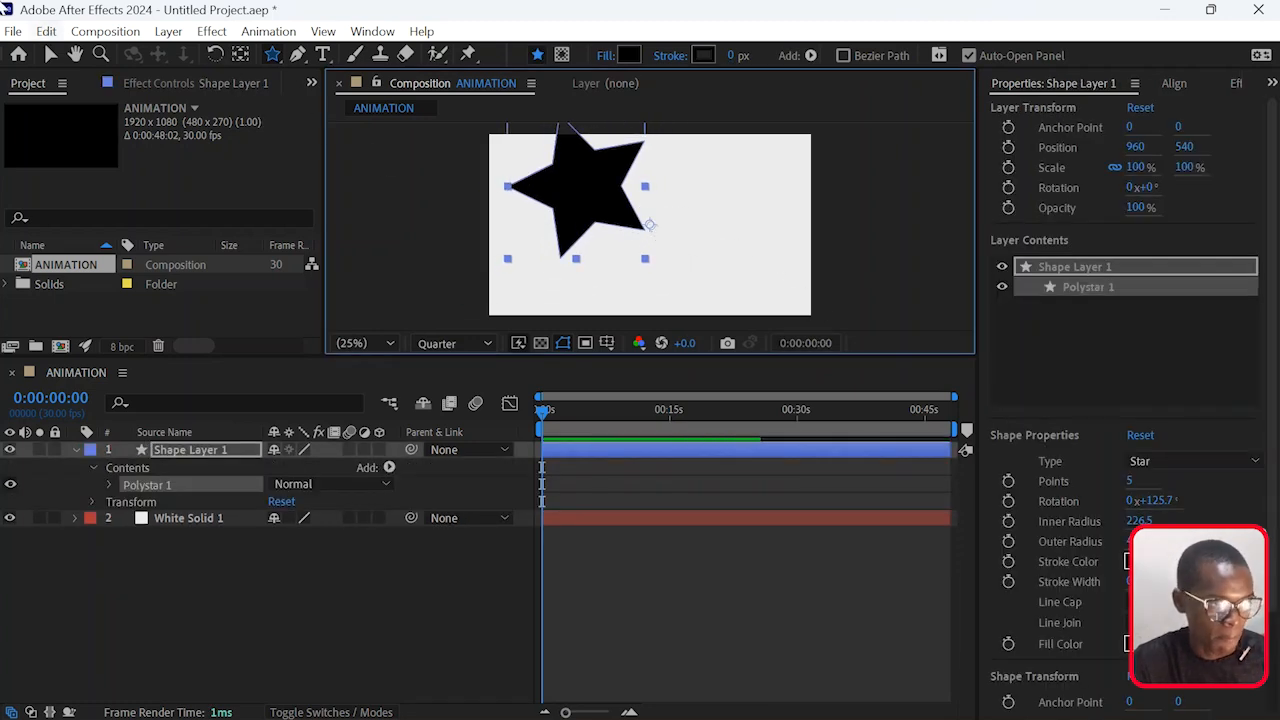
pyautogui.click(50, 56)
pyautogui.moveTo(572, 174); pyautogui.dragTo(618, 210)
# Rename the star's shape layer to ETOILE.
pyautogui.click(185, 452)
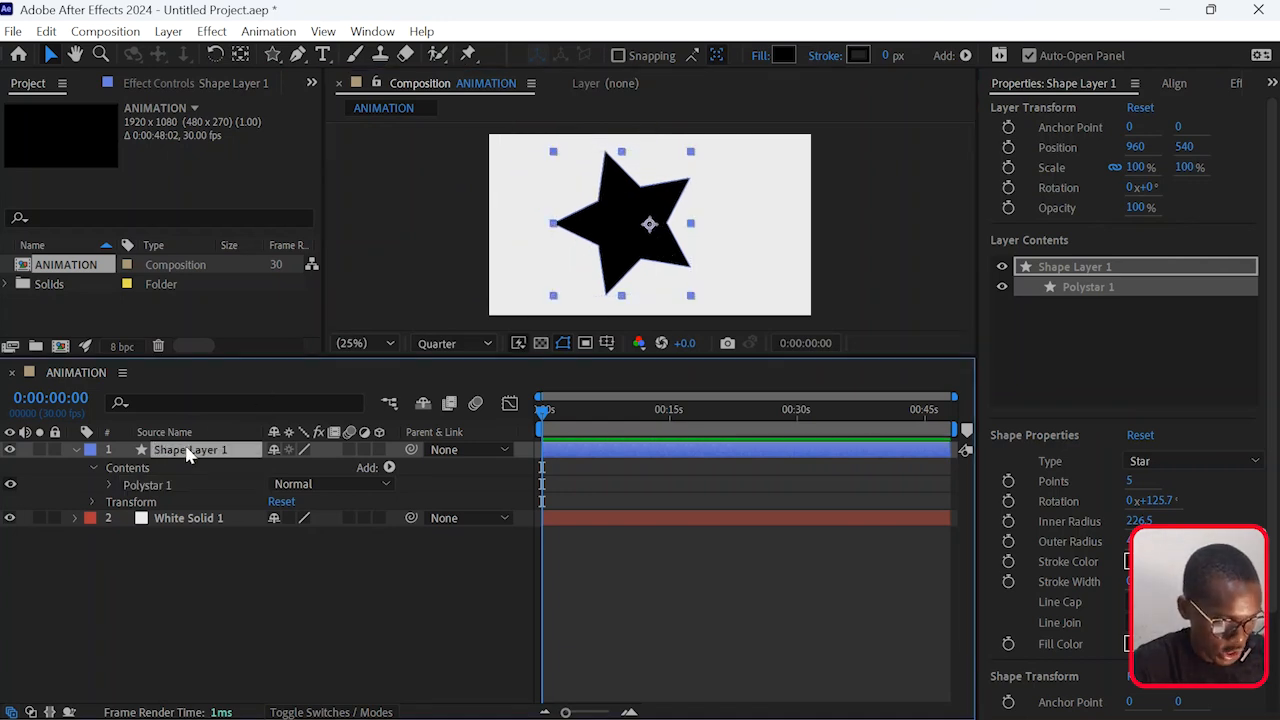
pyautogui.press('Return')
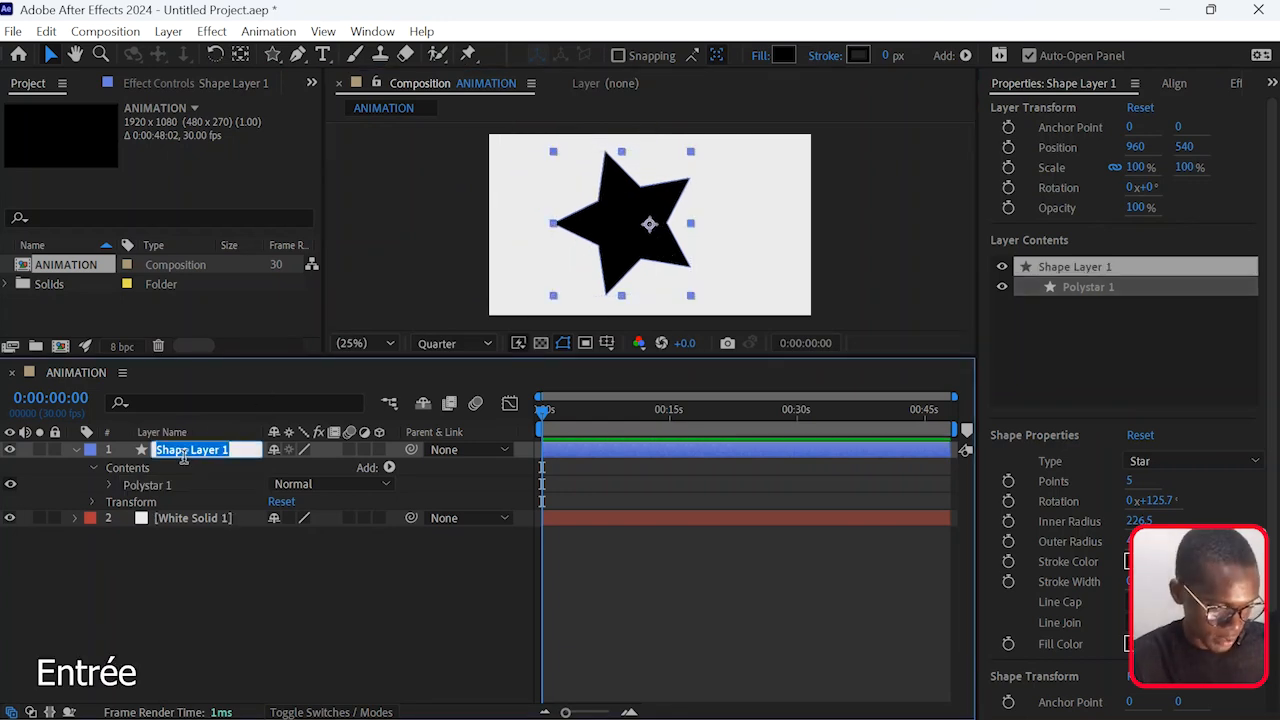
pyautogui.write('ETOI')
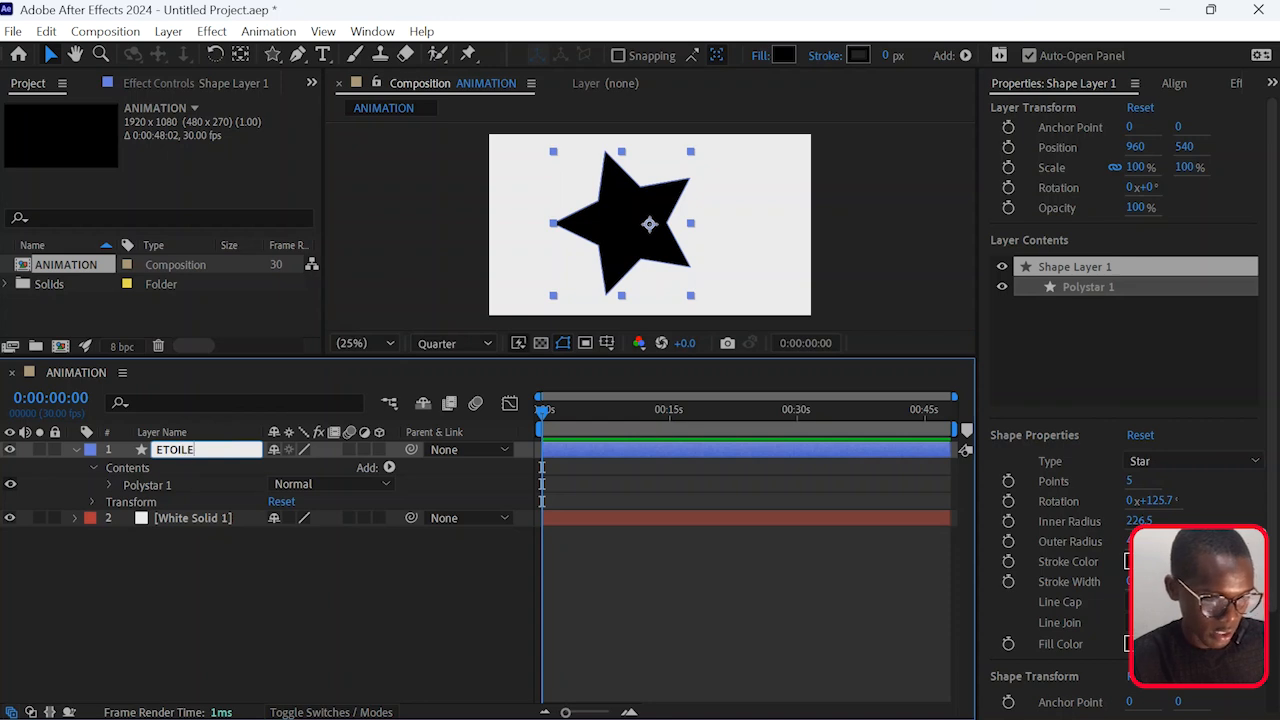
pyautogui.write('LE')
pyautogui.press('Return')
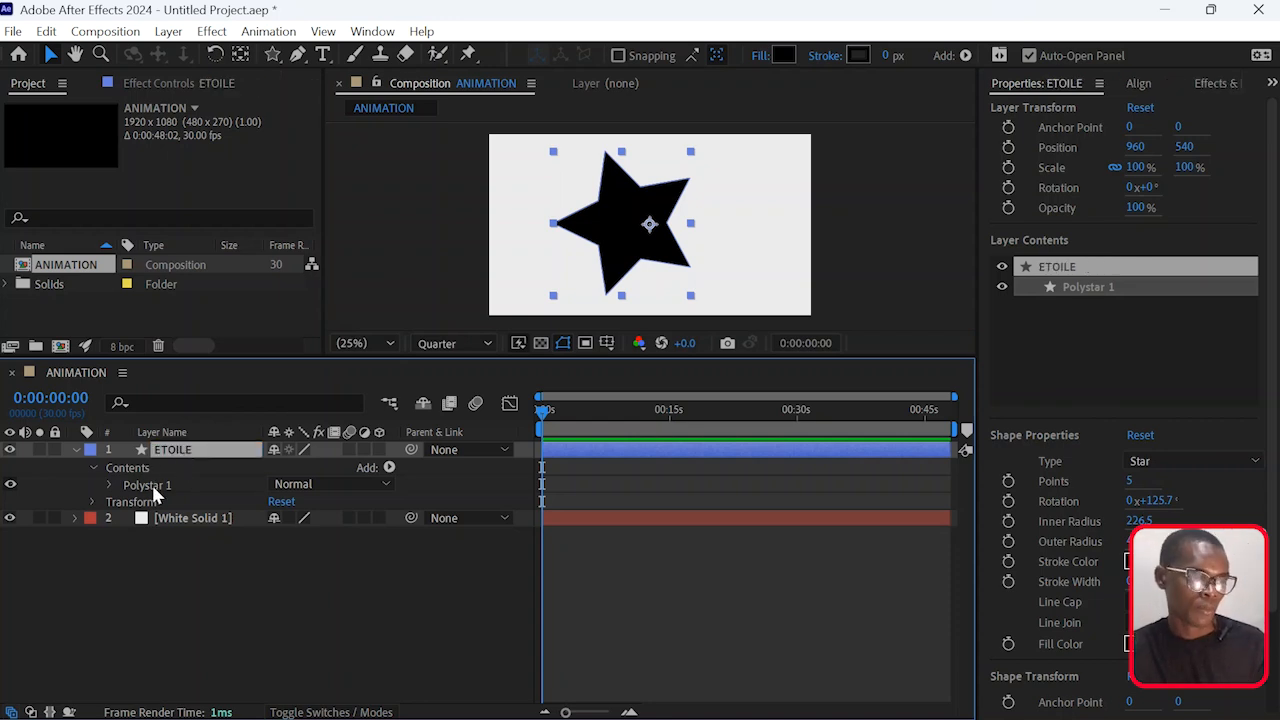
# Set the star path's inner radius to about 97.5 and its outer radius to about 621.9.
pyautogui.click(153, 488)
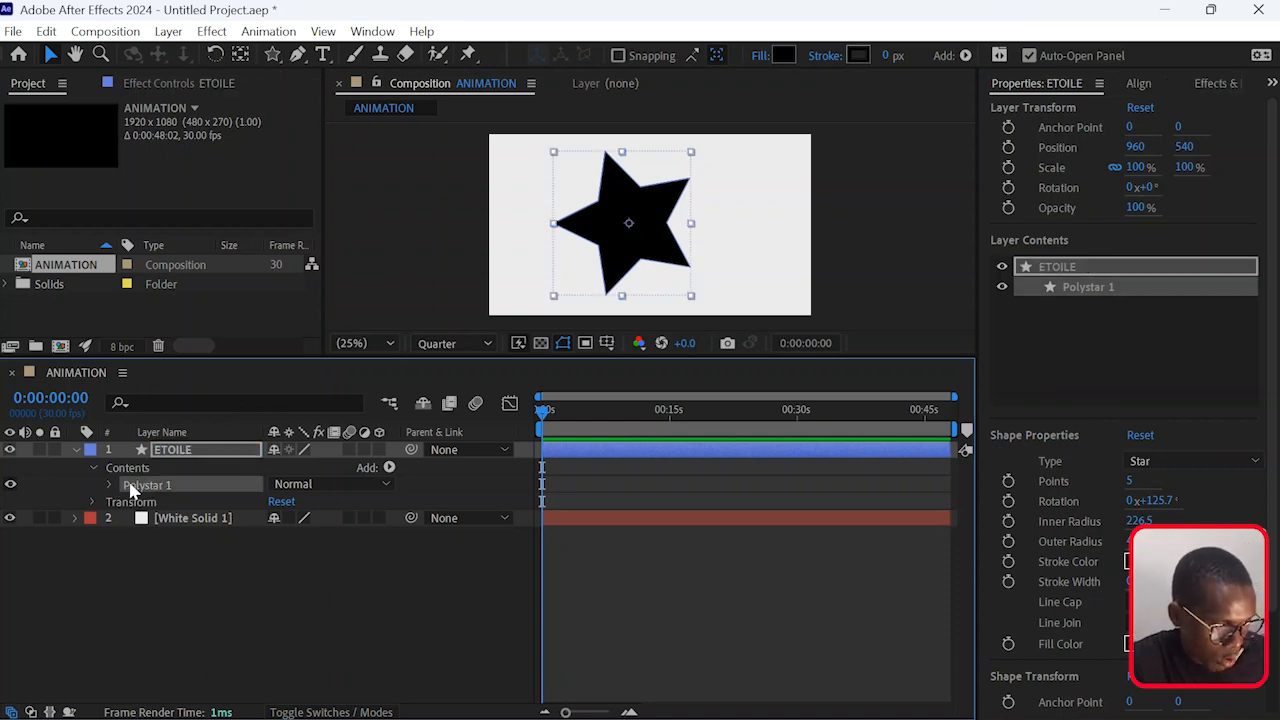
pyautogui.click(107, 483)
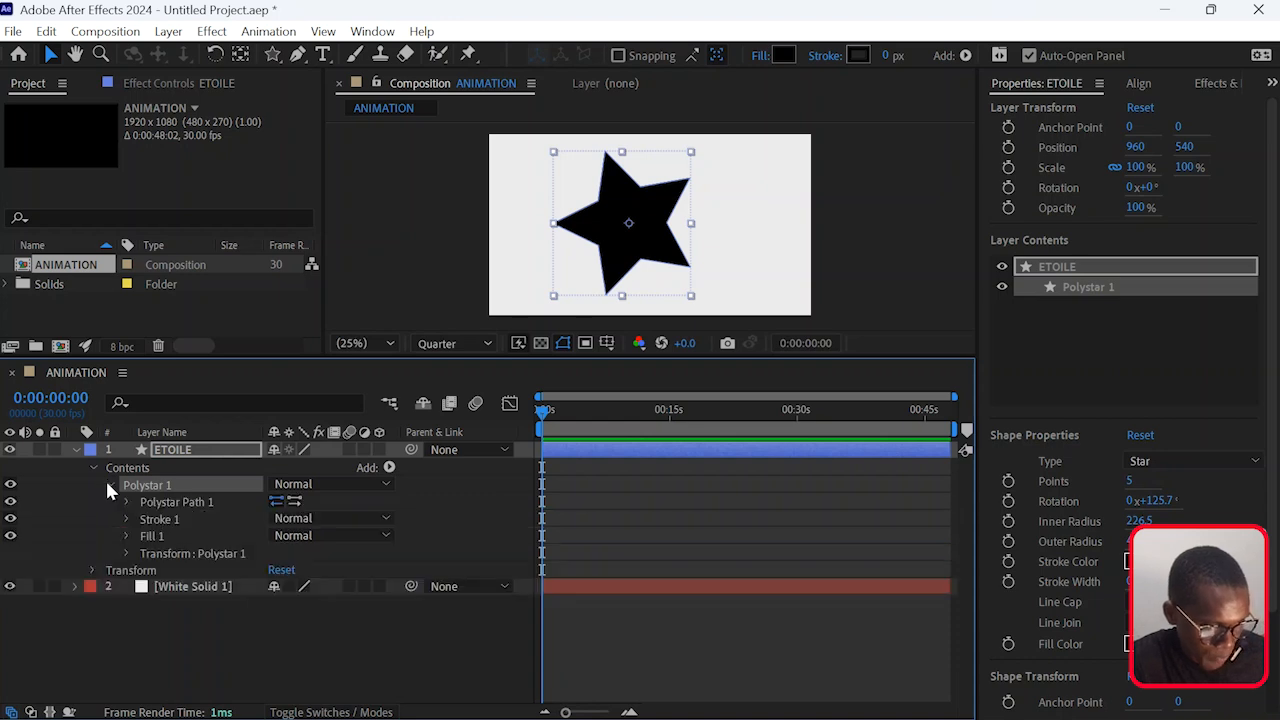
pyautogui.click(153, 501)
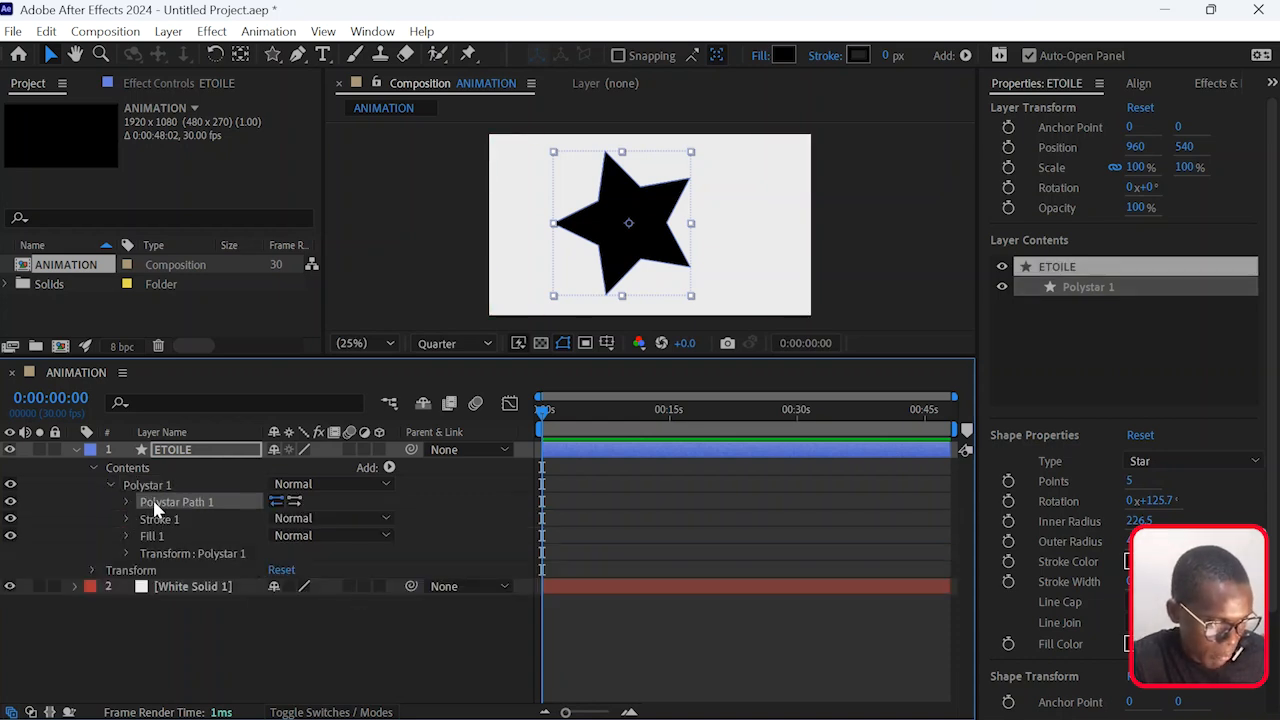
pyautogui.click(126, 503)
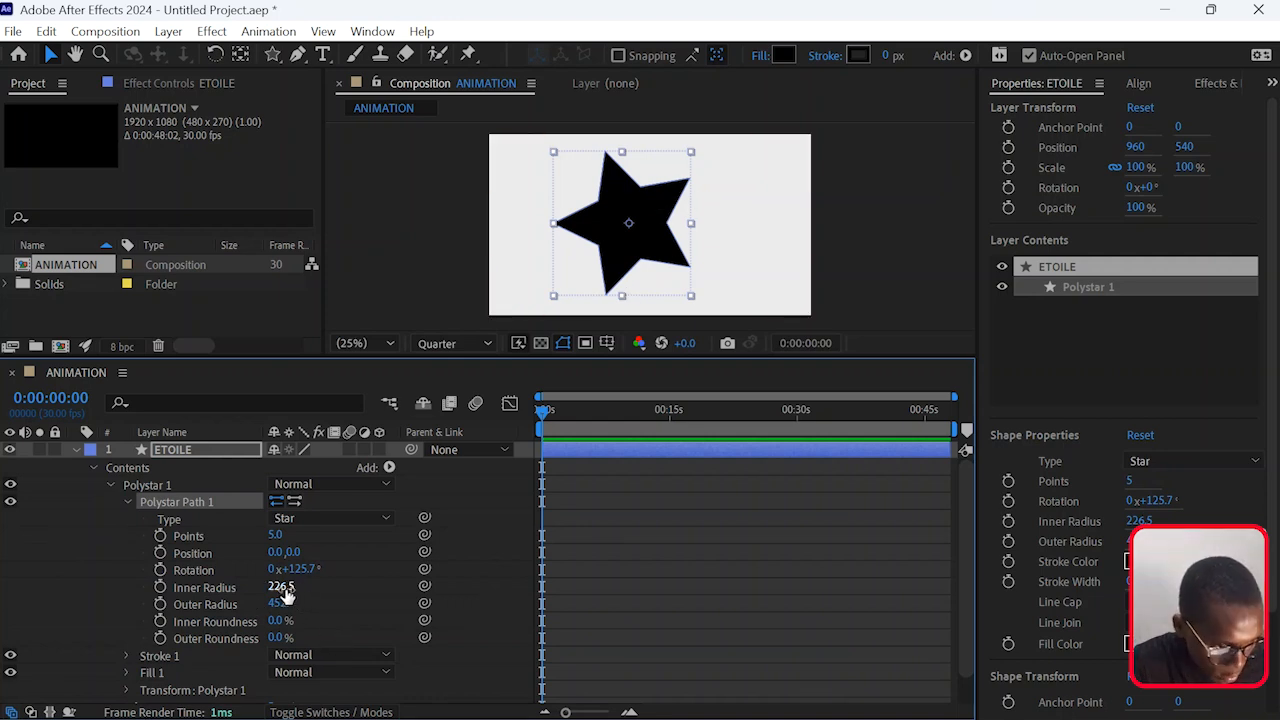
pyautogui.moveTo(285, 595); pyautogui.dragTo(165, 604)
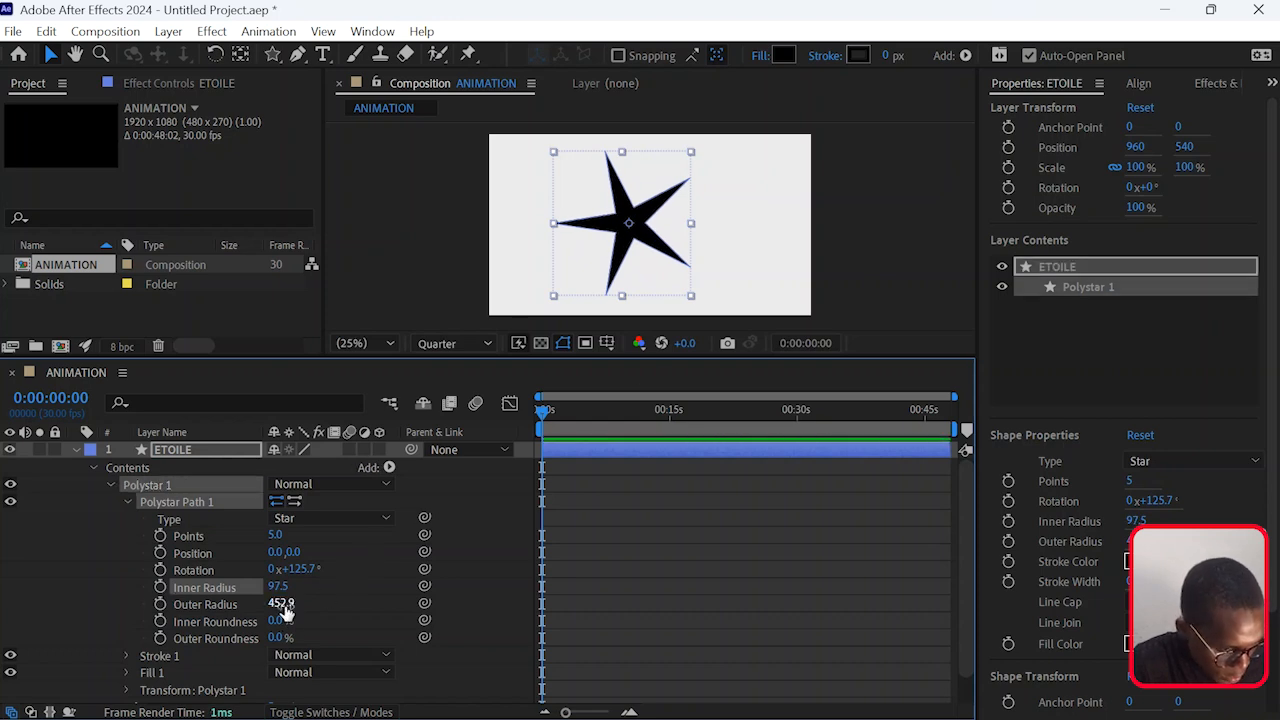
pyautogui.click(220, 607)
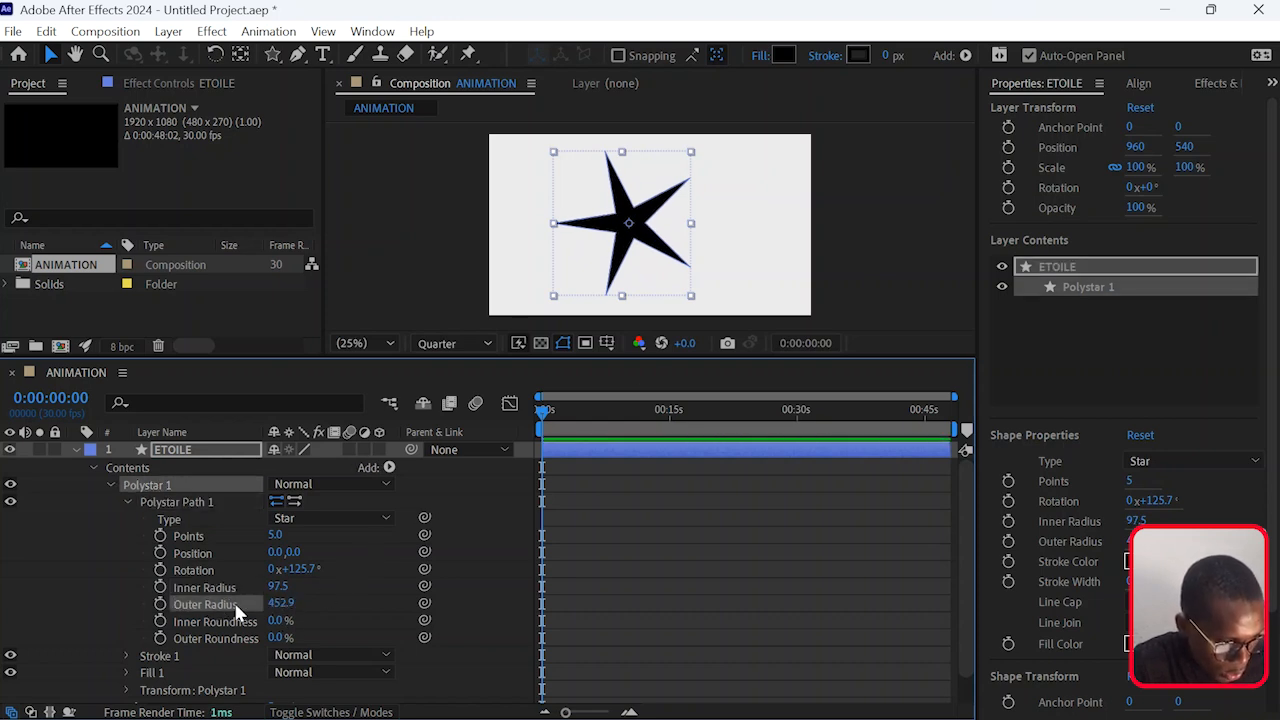
pyautogui.moveTo(287, 610); pyautogui.dragTo(454, 600)
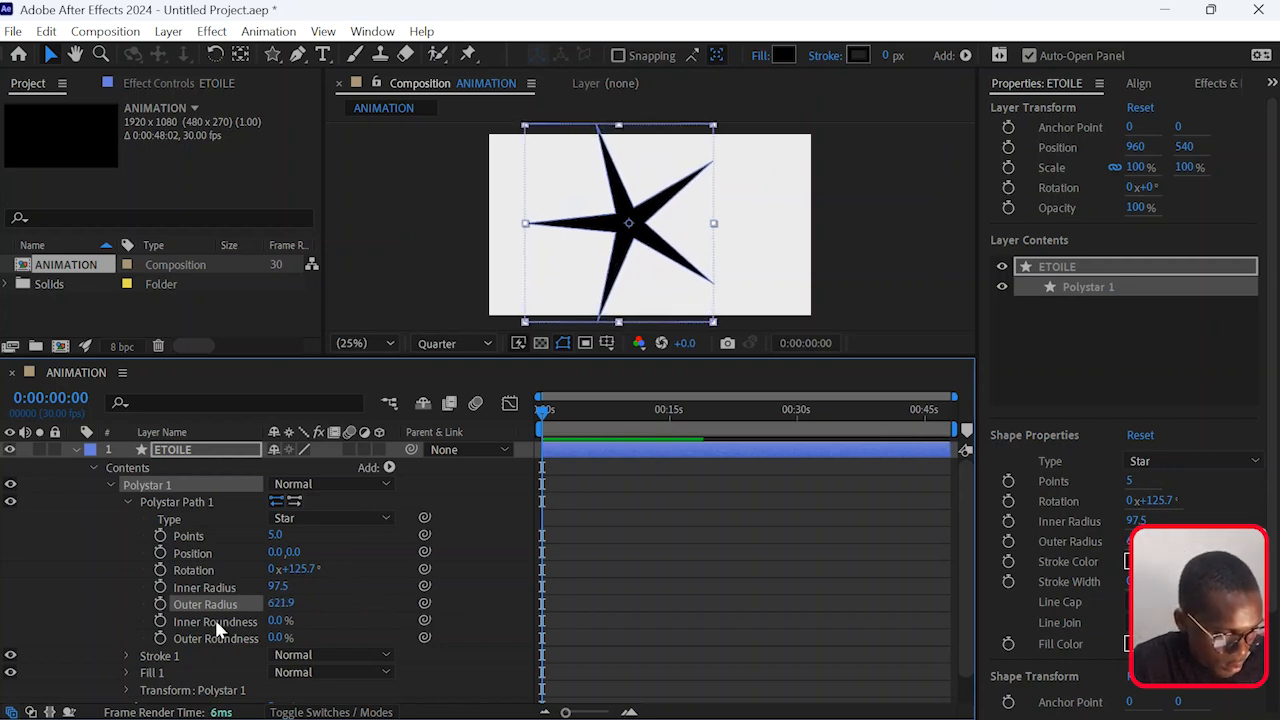
# Round the star's arms into petals with an inner roundness of 46% and an outer roundness of 83%.
pyautogui.click(186, 622)
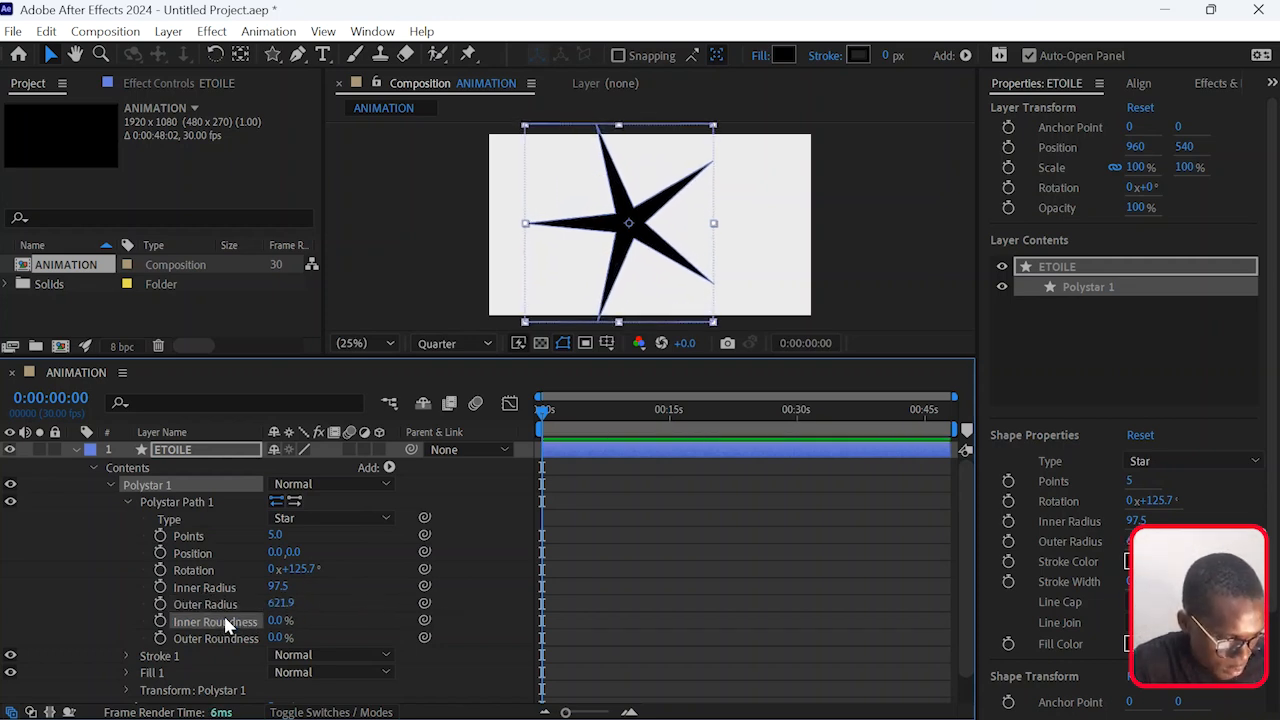
pyautogui.moveTo(283, 624); pyautogui.dragTo(360, 640)
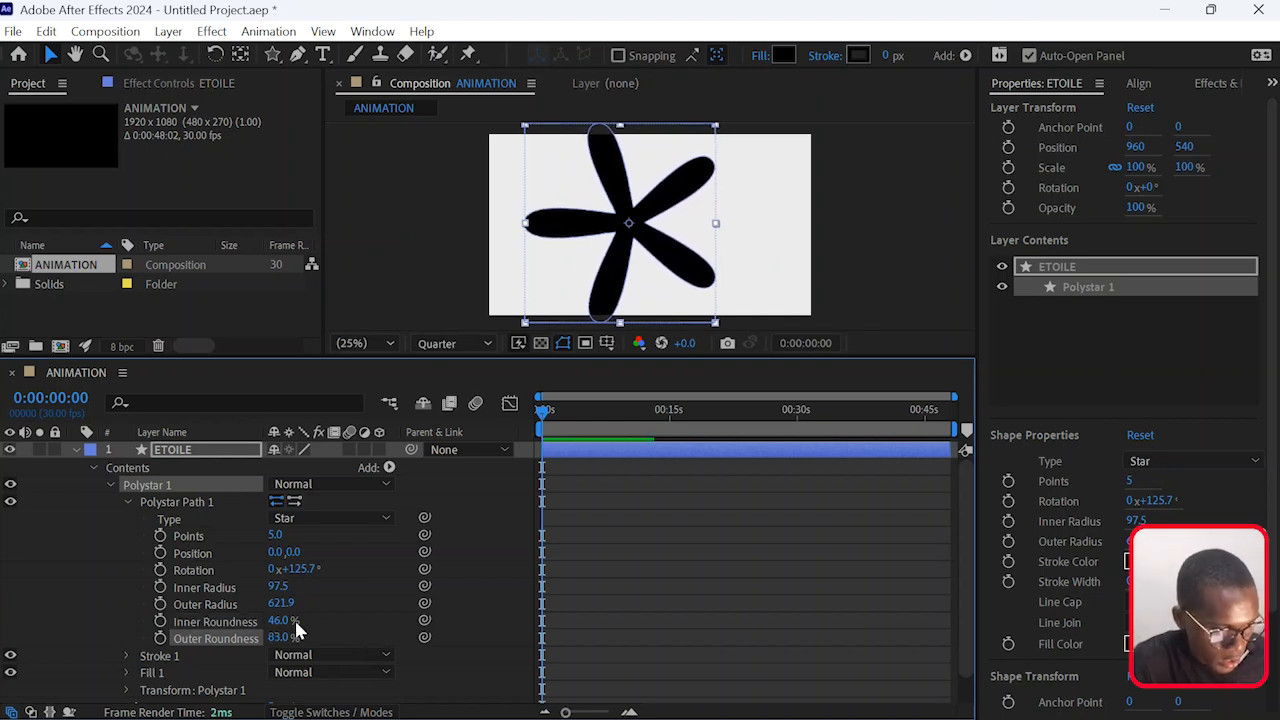
pyautogui.click(206, 588)
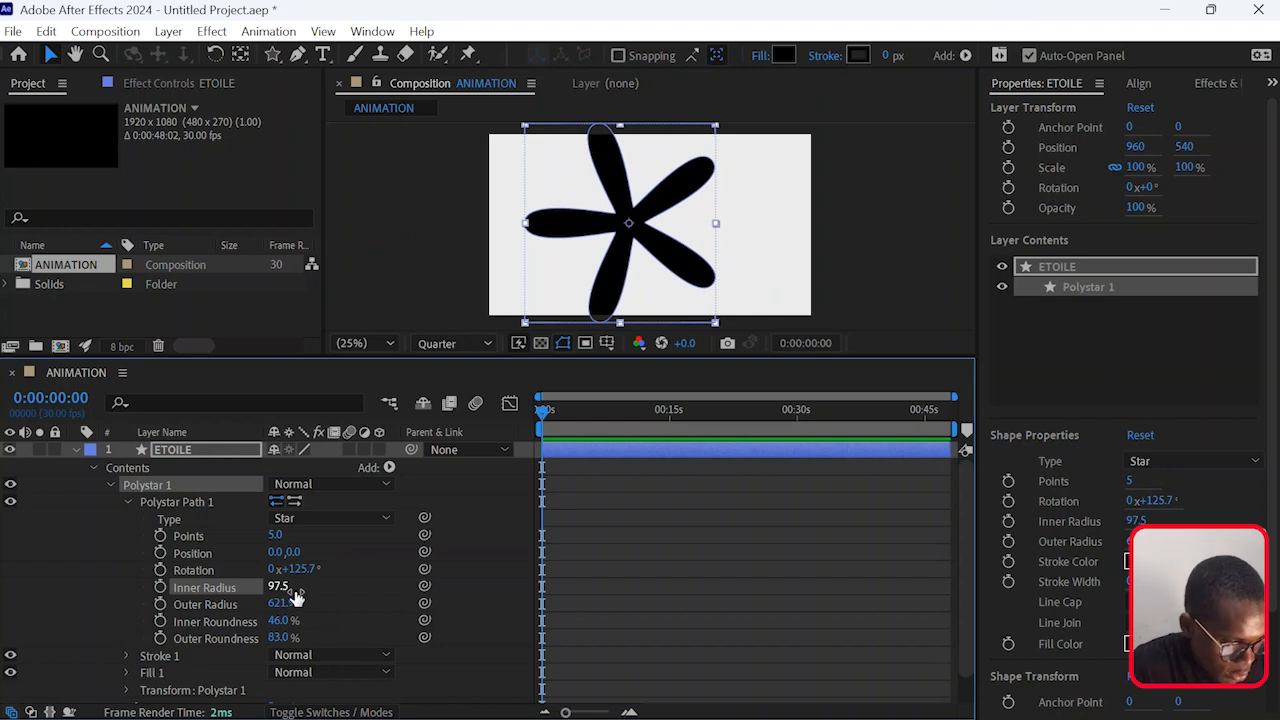
pyautogui.click(200, 603)
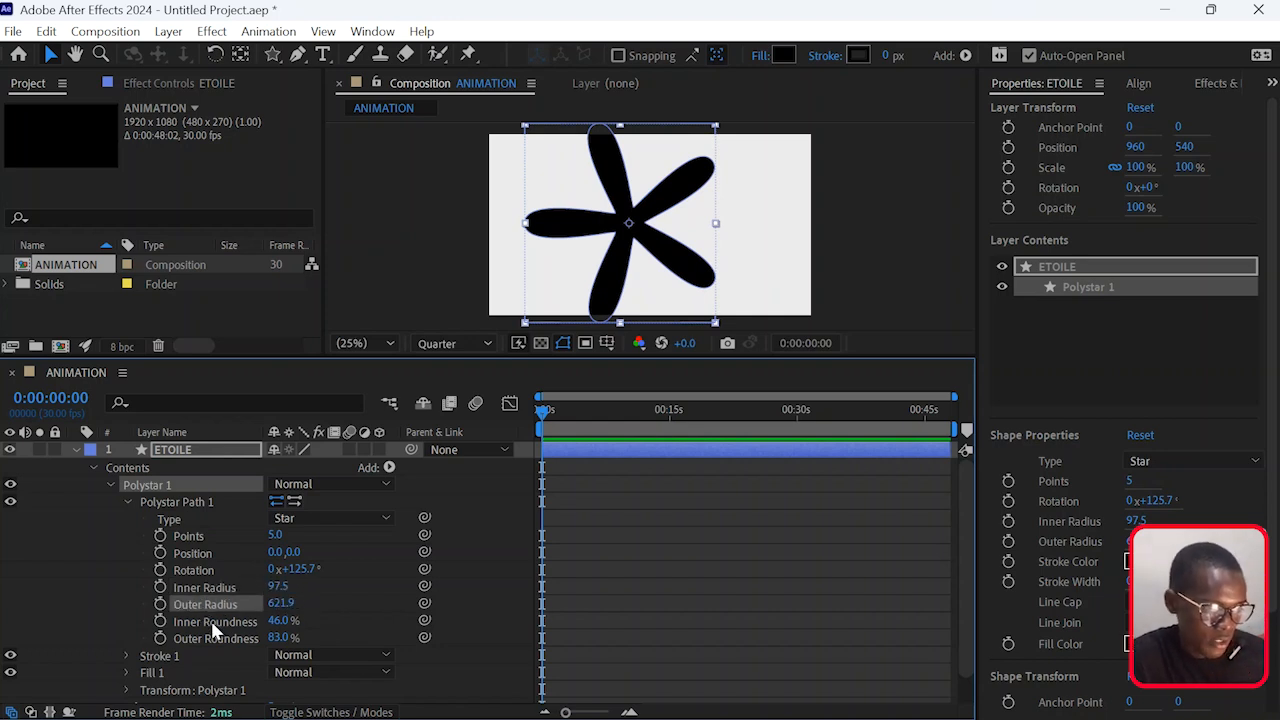
pyautogui.click(213, 622)
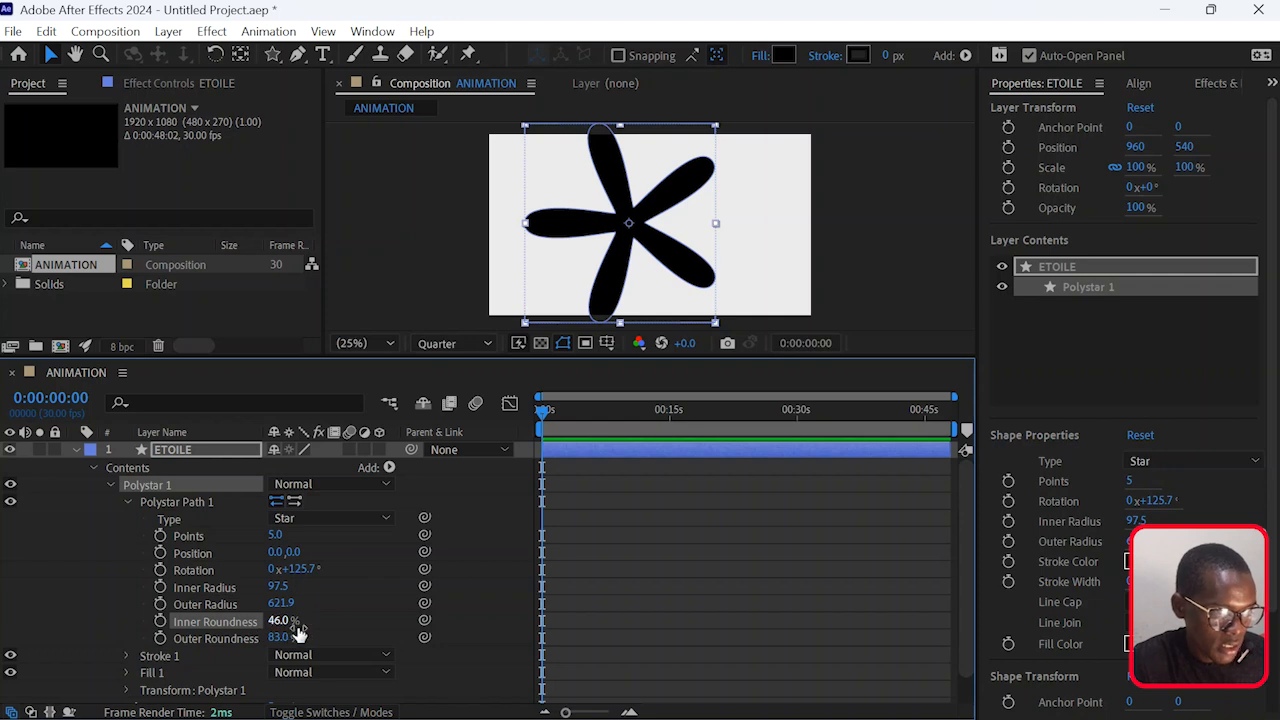
pyautogui.click(214, 637)
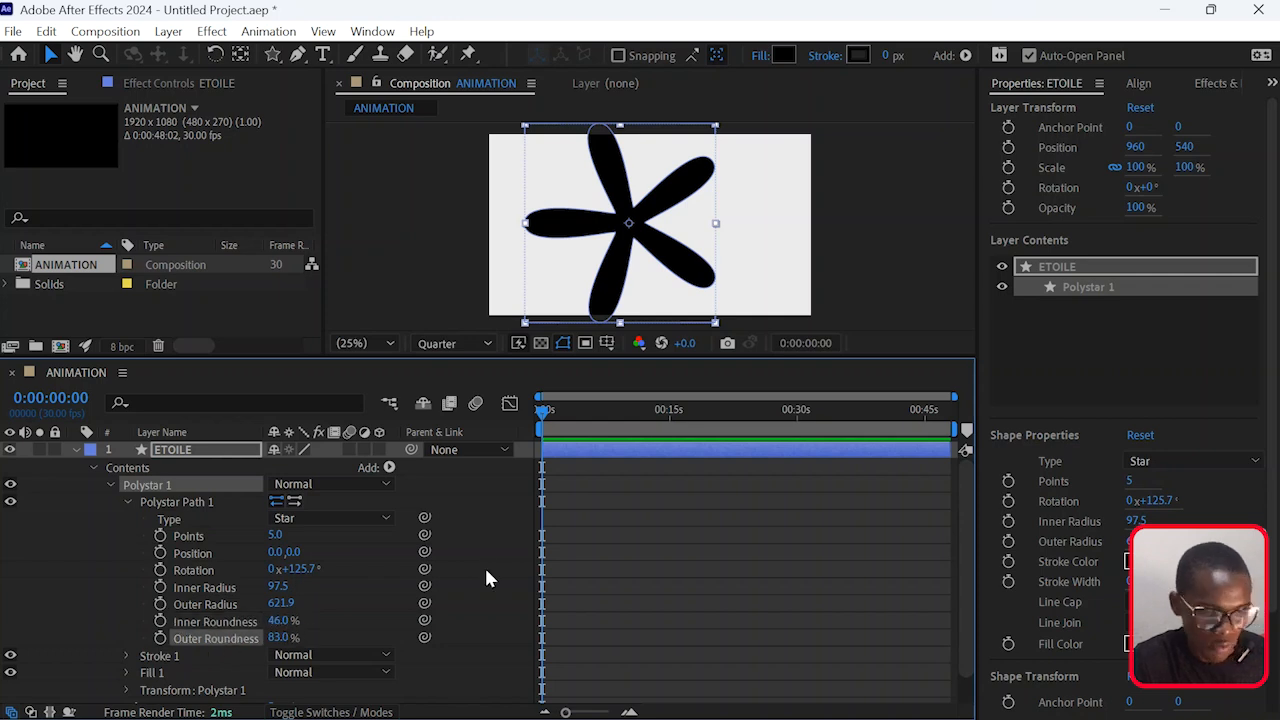
# Move the star to the composition's lower-left corner and place the ETOILE layer's anchor point at the star's centre.
pyautogui.moveTo(686, 186); pyautogui.dragTo(541, 278)
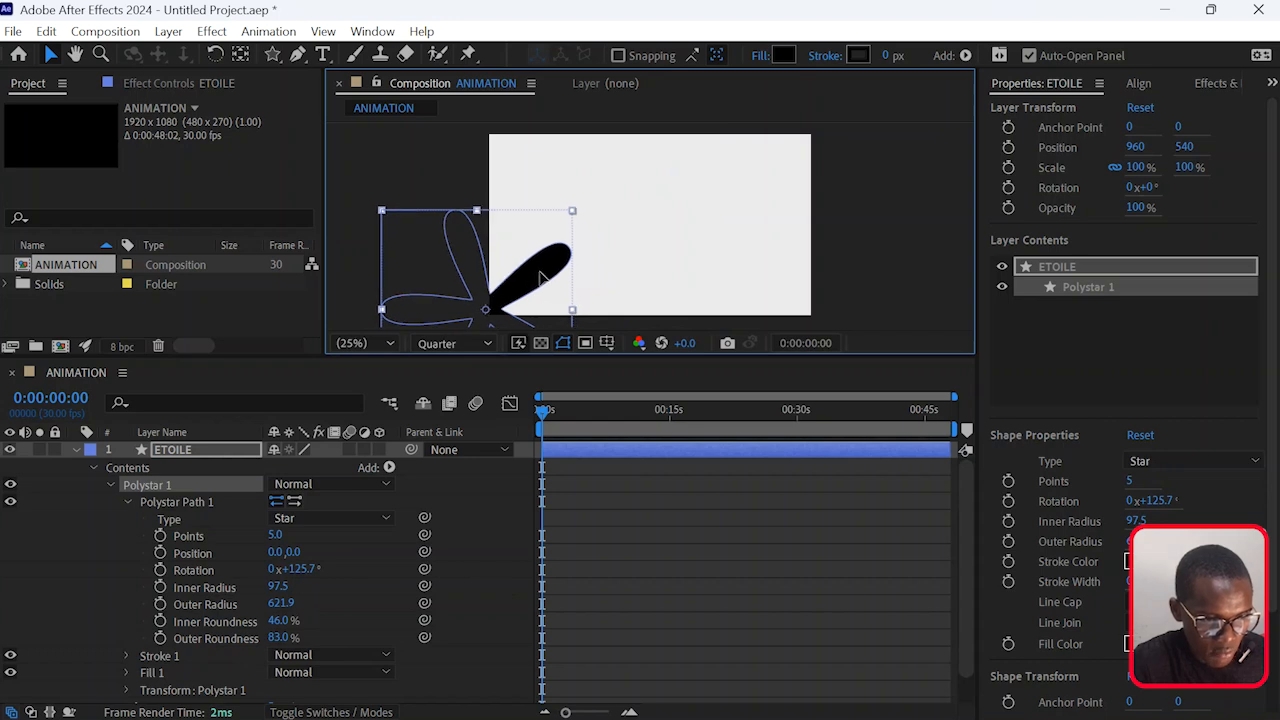
pyautogui.click(576, 452)
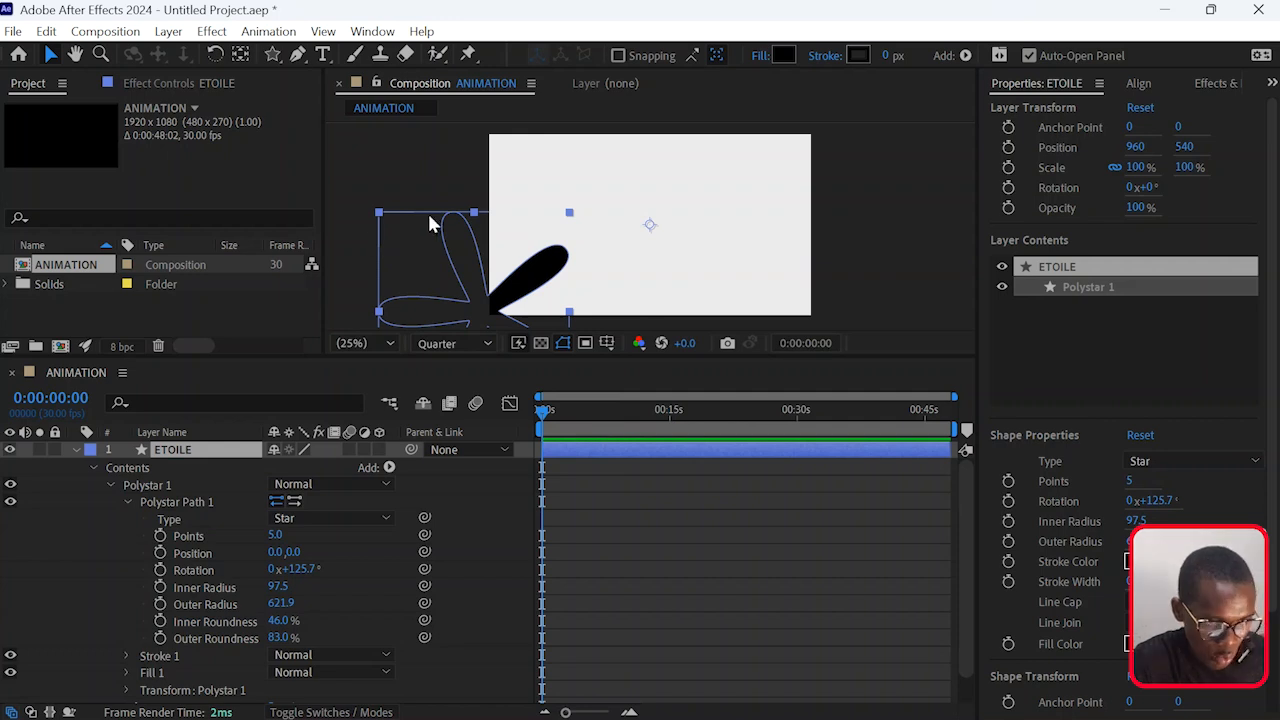
pyautogui.click(239, 58)
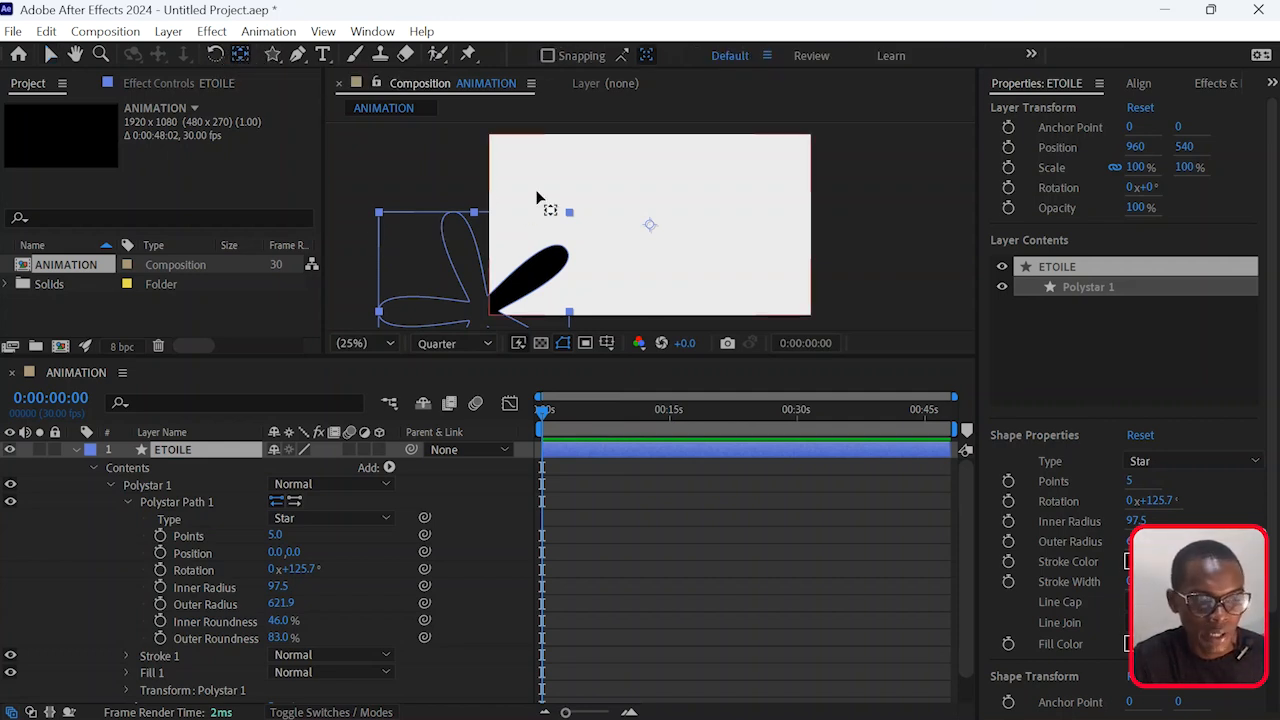
pyautogui.moveTo(652, 227); pyautogui.dragTo(491, 320)
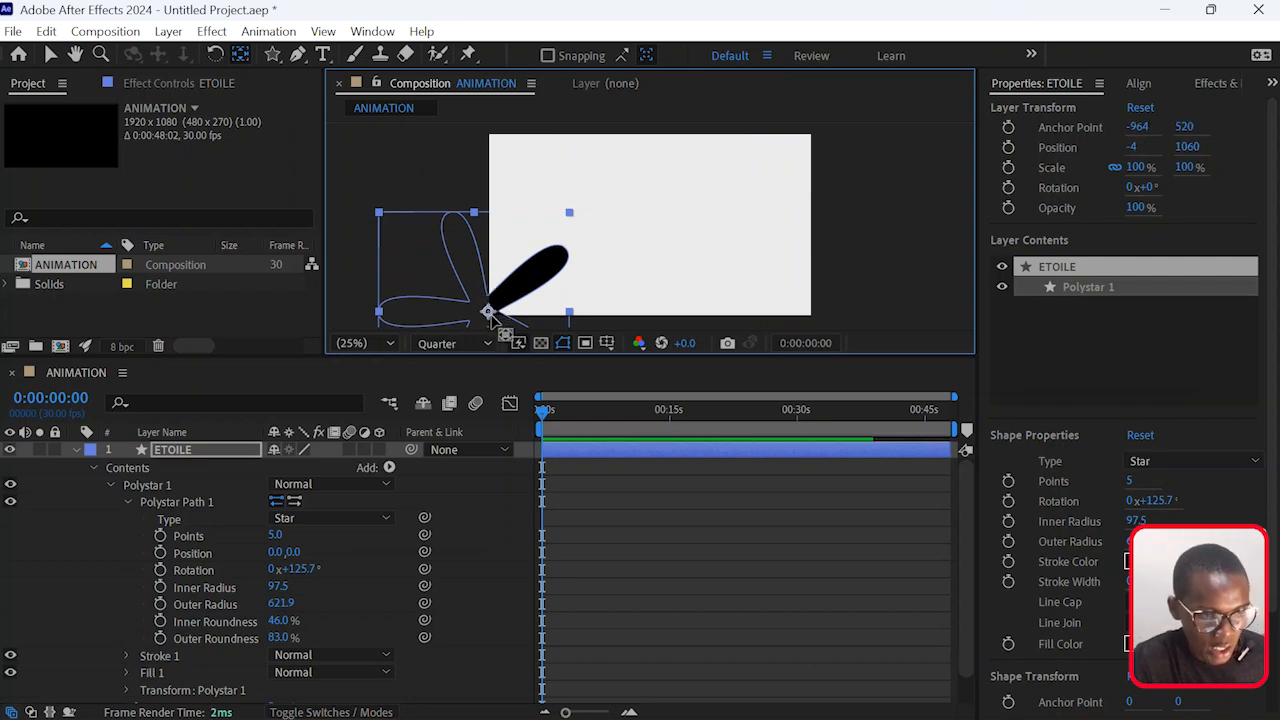
# Keyframe the ETOILE layer's rotation from 0 at the start to one full turn at 0:00:44:19.
pyautogui.click(561, 455)
pyautogui.press('r')
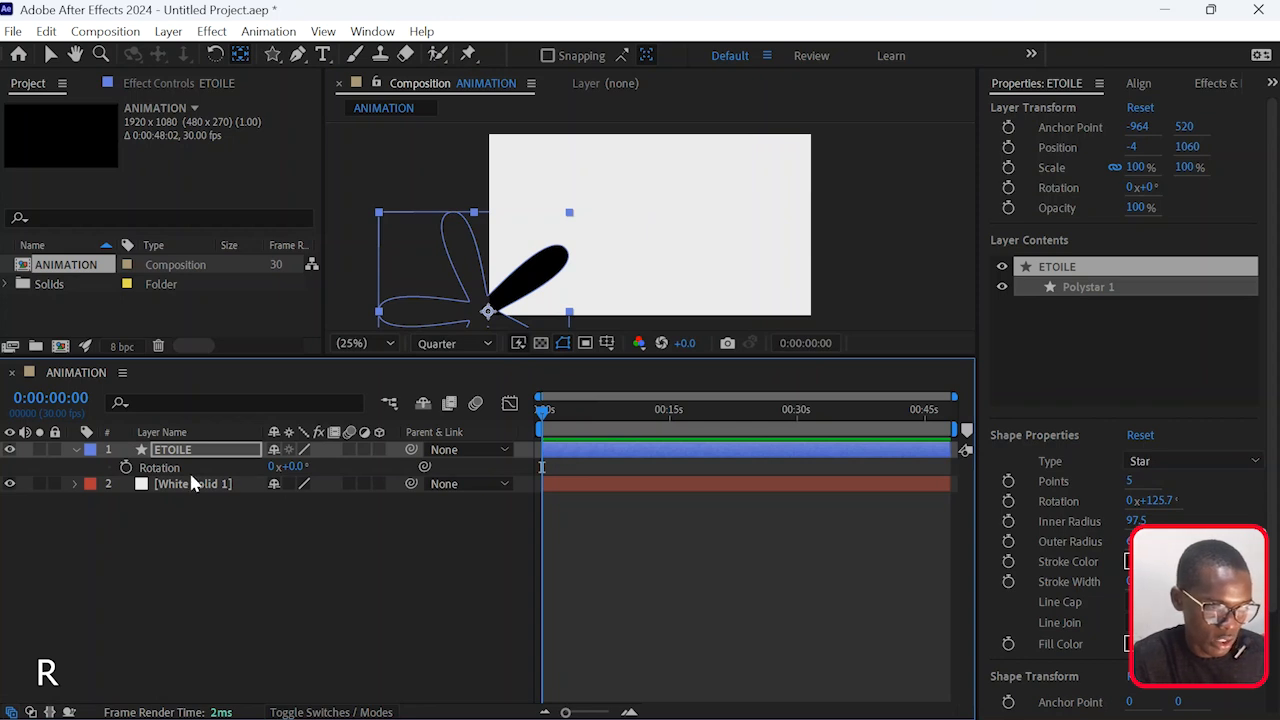
pyautogui.click(126, 467)
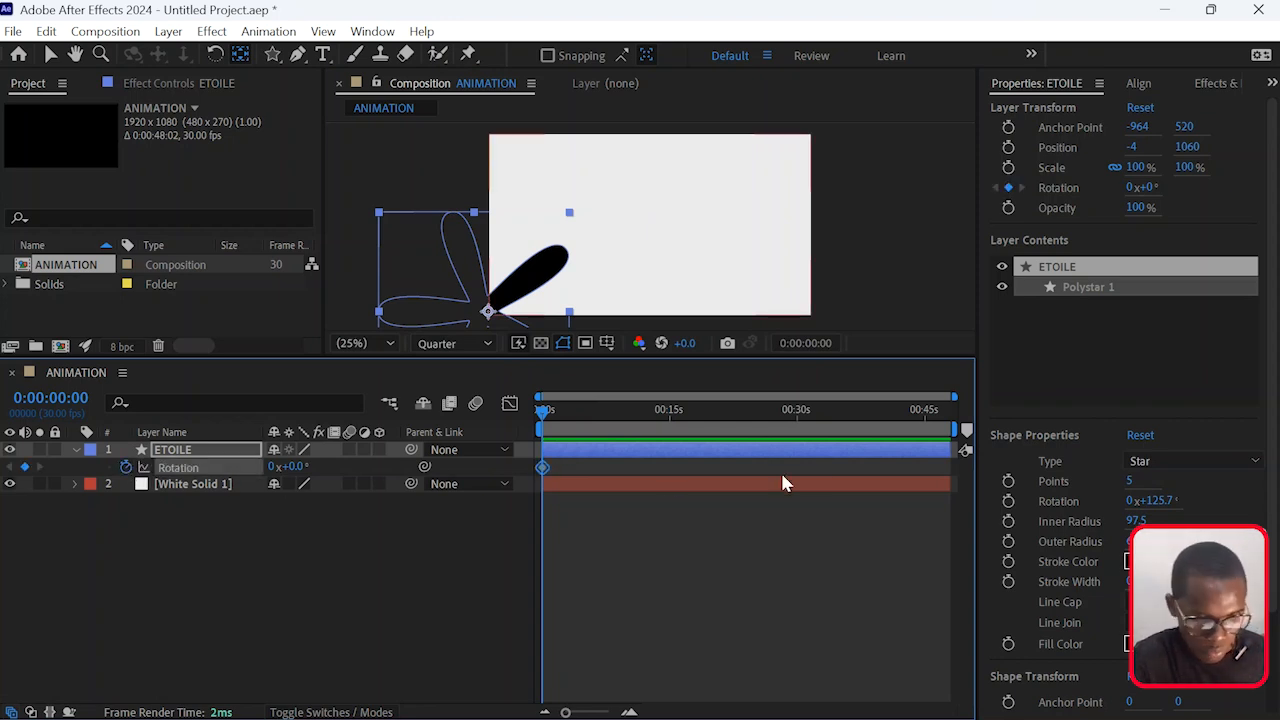
pyautogui.click(920, 436)
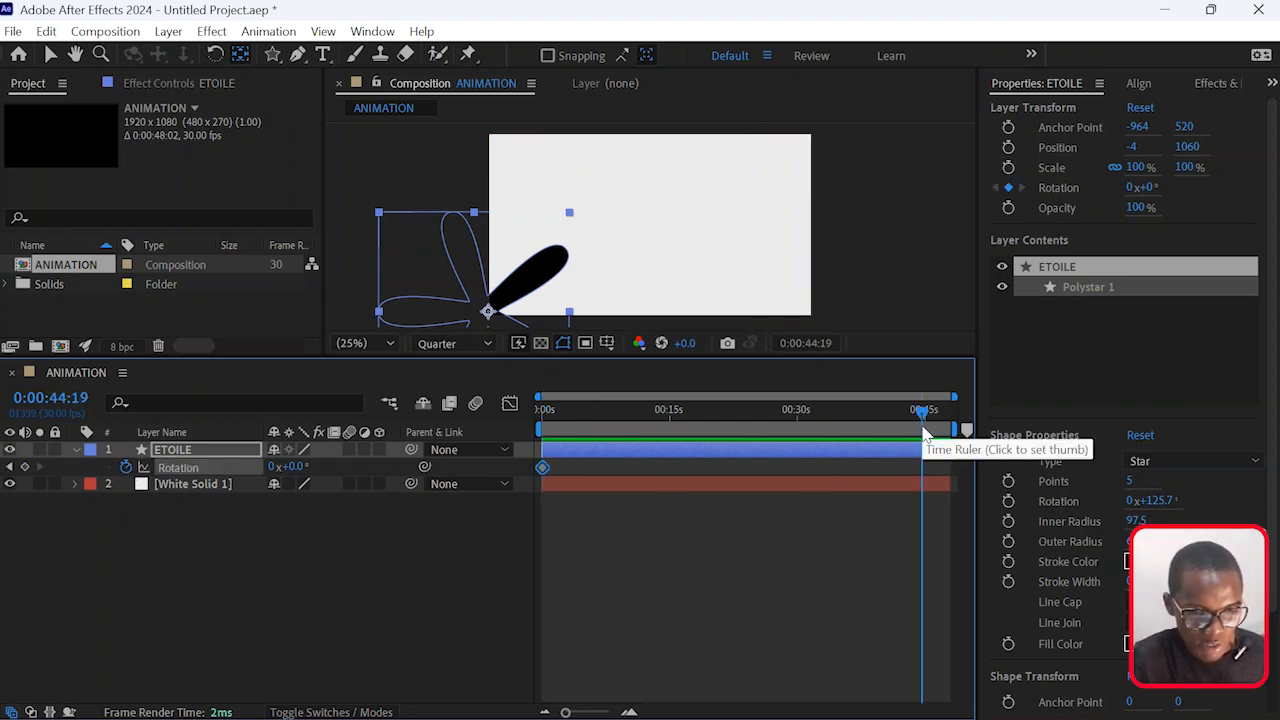
pyautogui.click(272, 468)
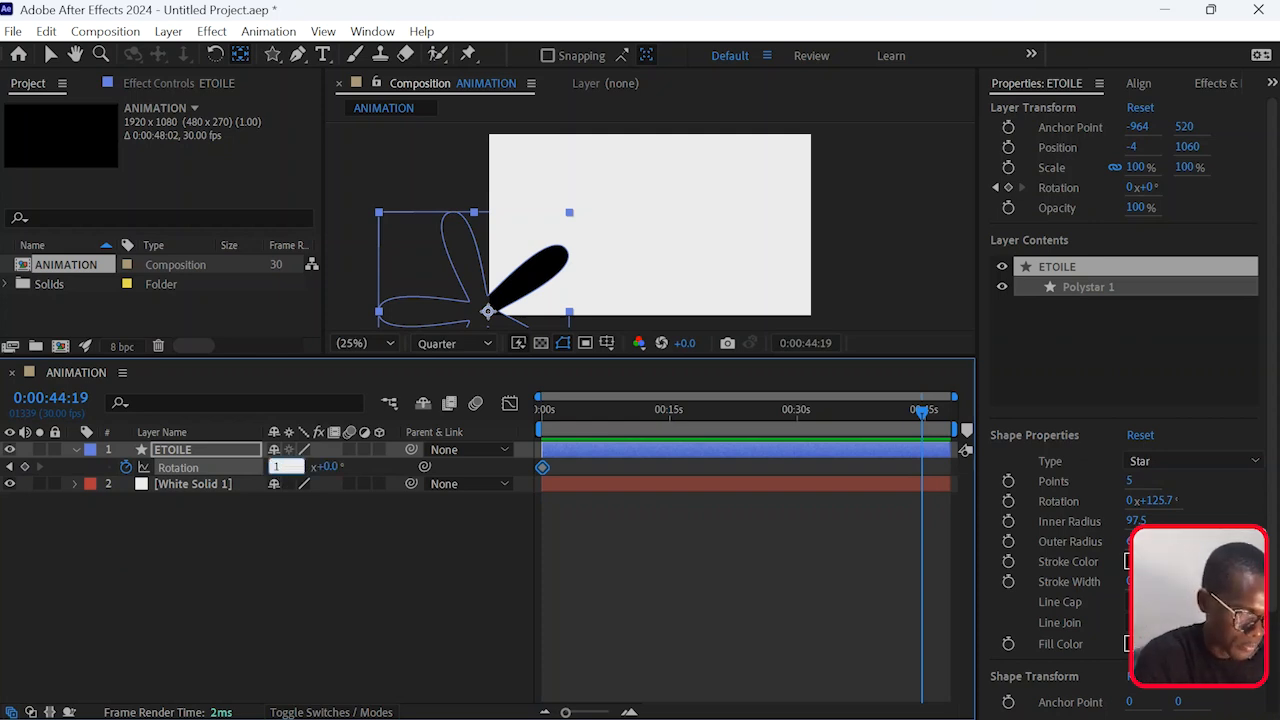
# Preview the rotation from the start and move its second keyframe earlier to about 10 seconds.
pyautogui.moveTo(725, 420); pyautogui.dragTo(522, 421)
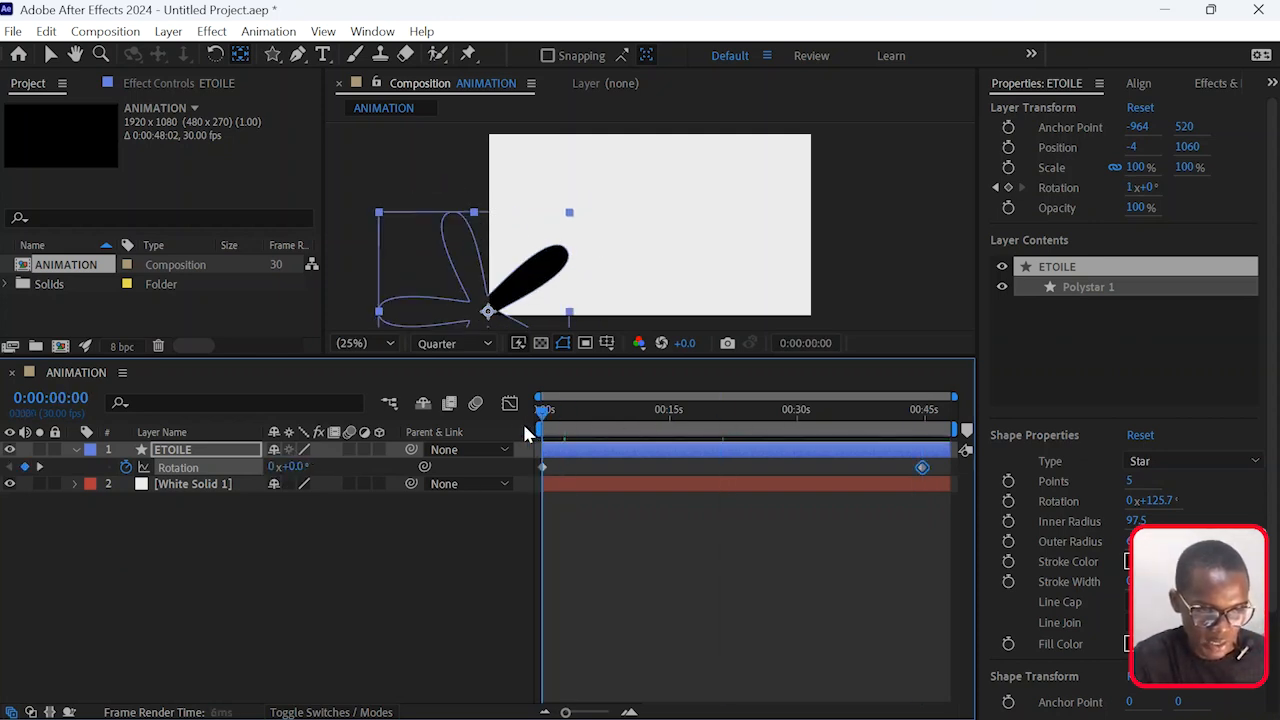
pyautogui.press('space')
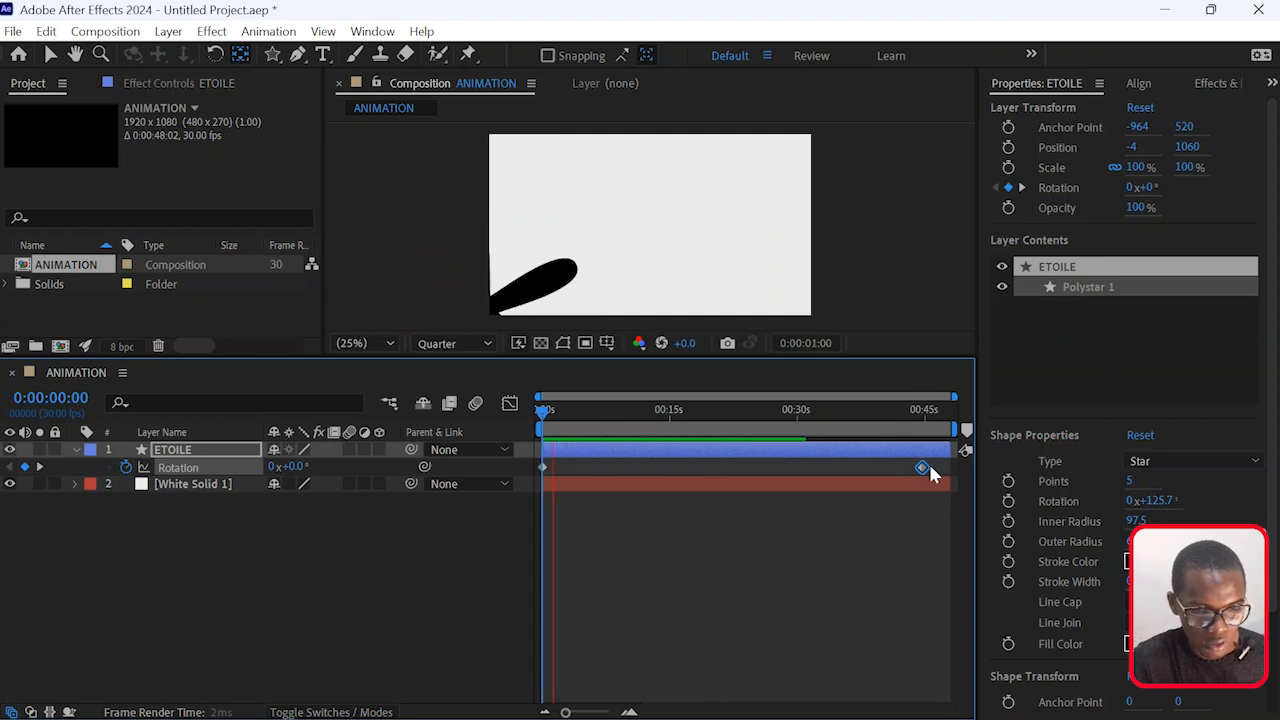
pyautogui.moveTo(922, 467); pyautogui.dragTo(719, 467)
pyautogui.click(630, 712)
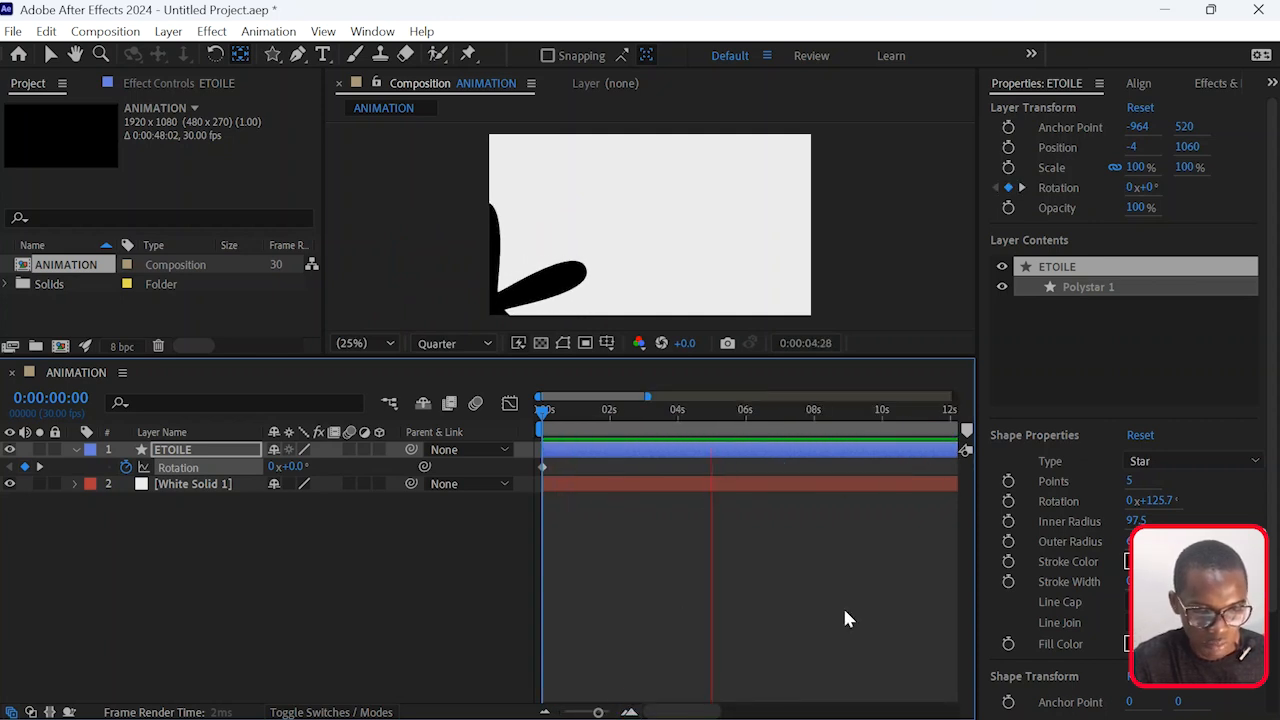
pyautogui.moveTo(592, 711); pyautogui.dragTo(586, 711)
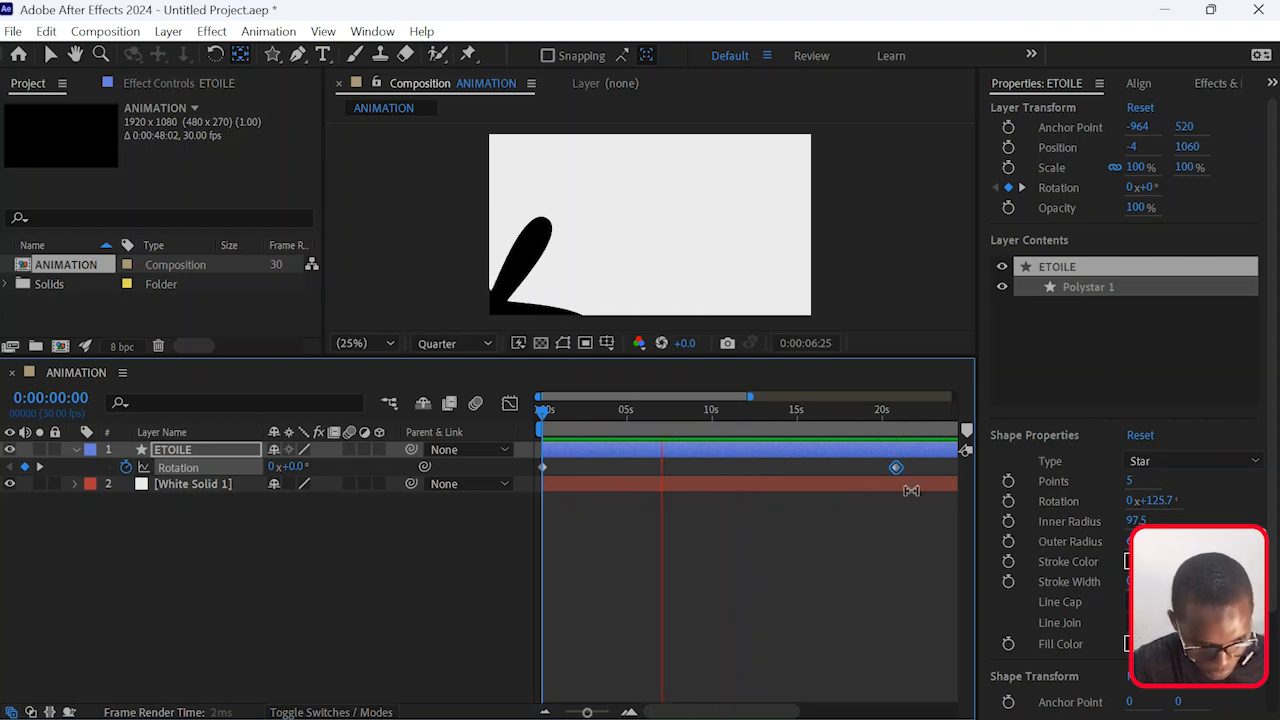
pyautogui.moveTo(897, 467); pyautogui.dragTo(716, 481)
pyautogui.press('space')
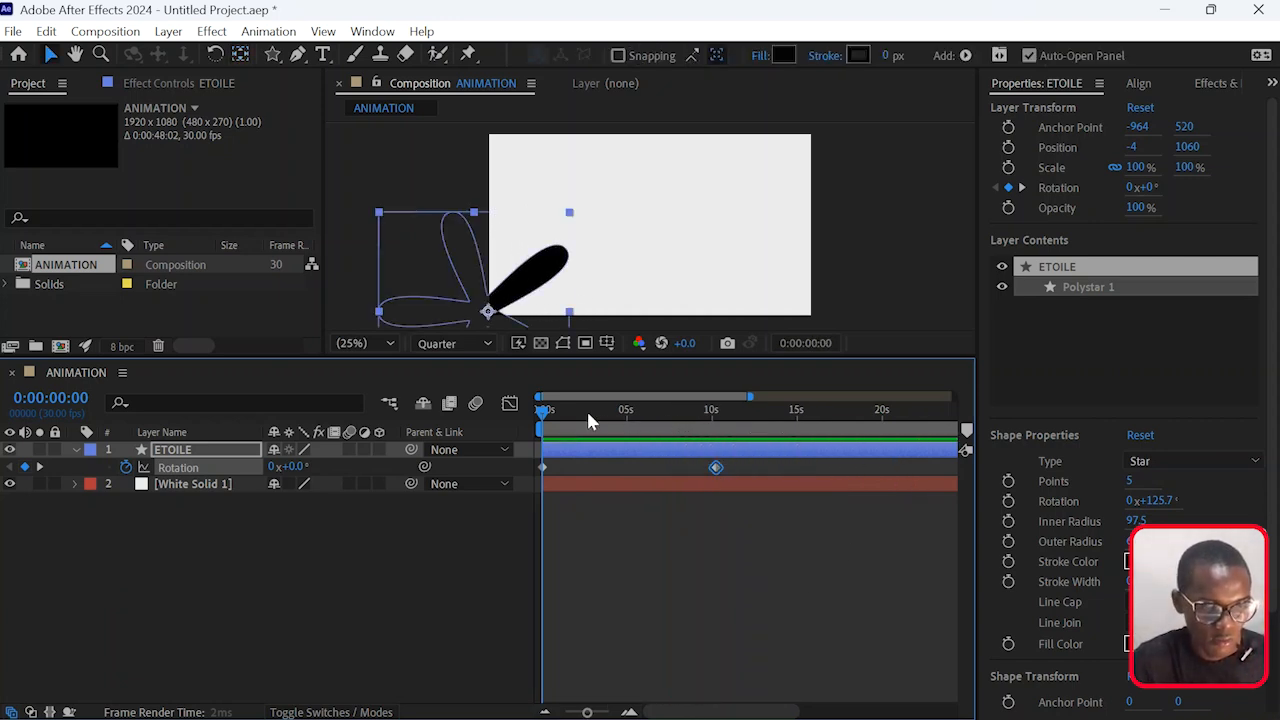
# Preview the star's rotation and move its second rotation keyframe earlier to about 9 seconds.
pyautogui.press('space')
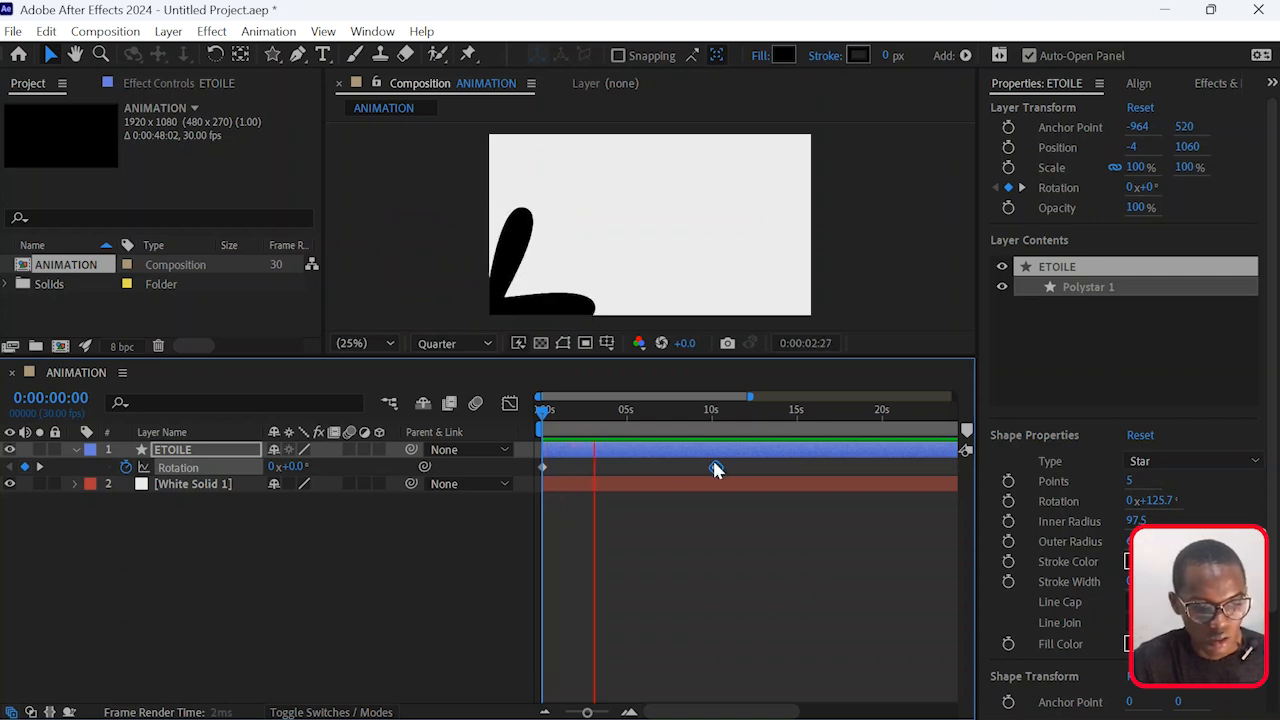
pyautogui.moveTo(716, 467); pyautogui.dragTo(690, 468)
pyautogui.press('space')
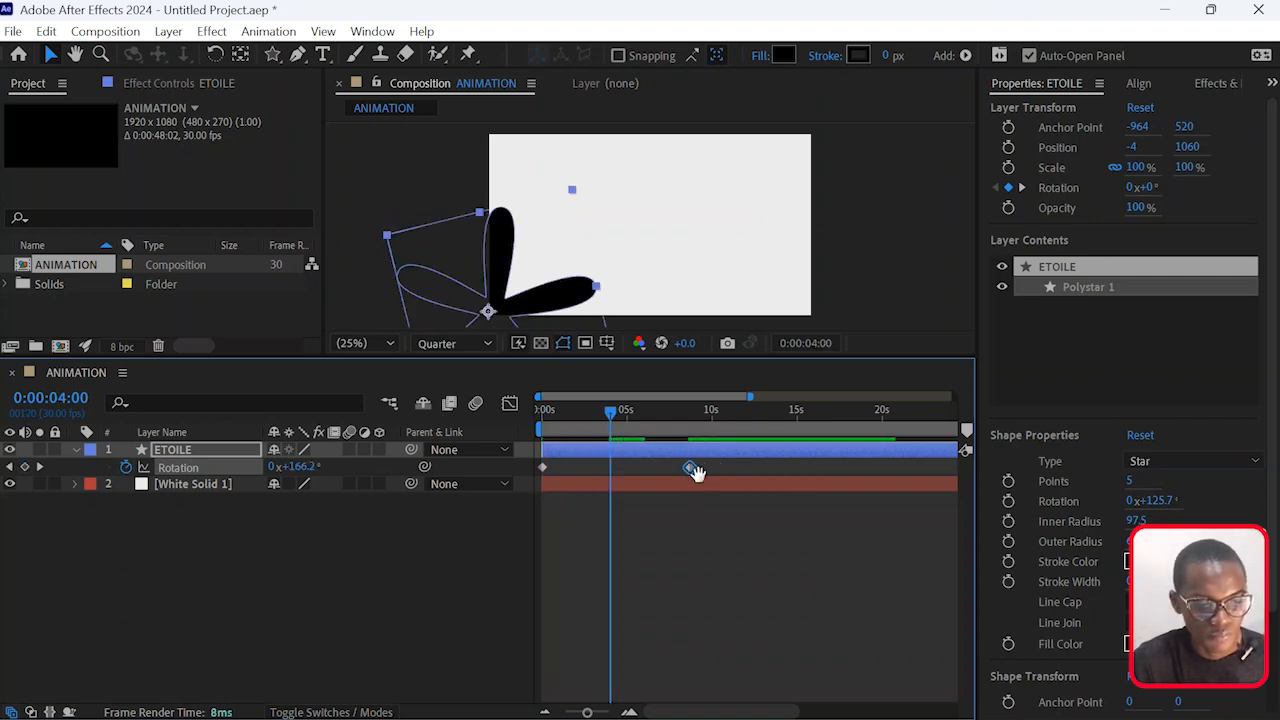
pyautogui.press('space')
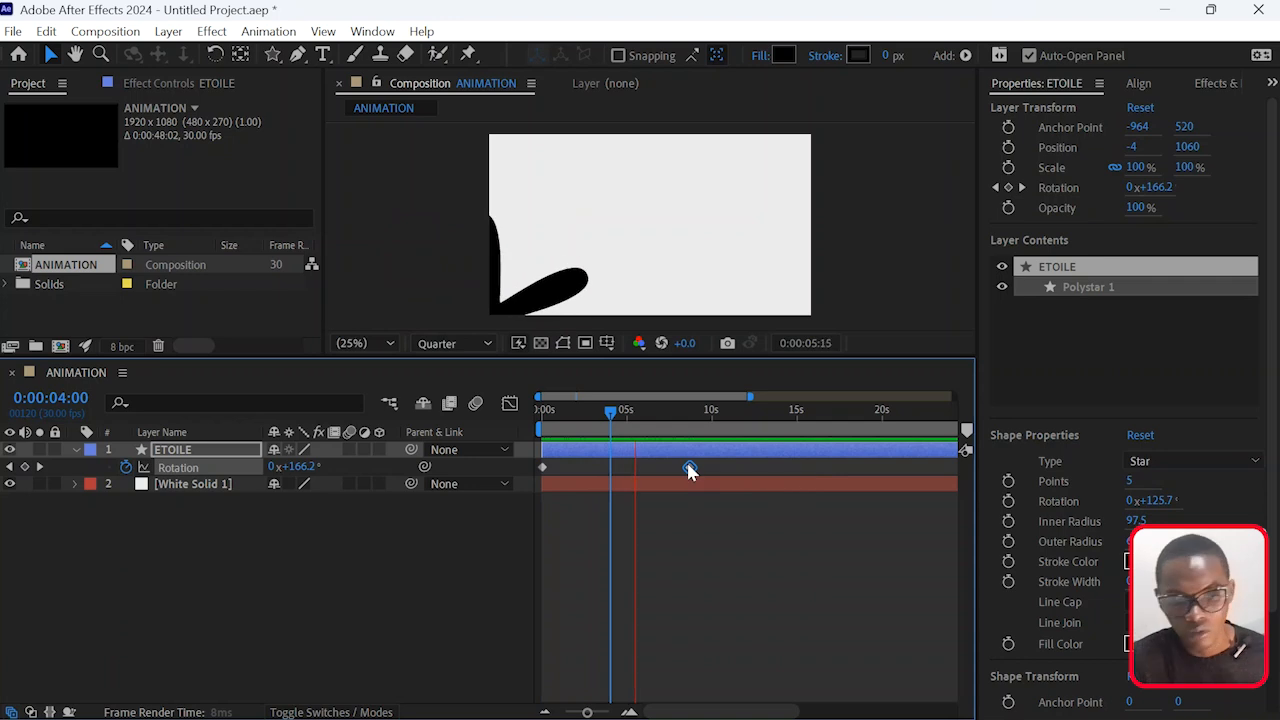
pyautogui.press('space')
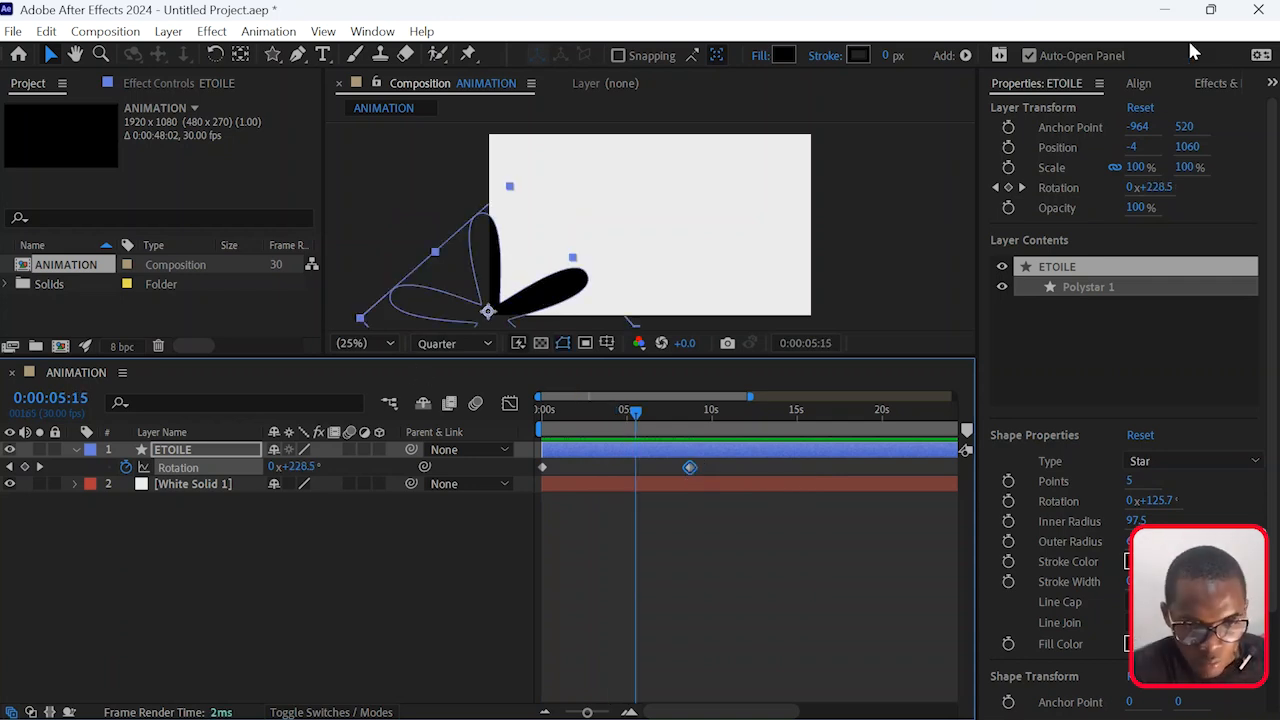
# Apply a Gaussian Blur to the ETOILE layer with a blurriness of 47.7 and Repeat Edge Pixels turned off.
pyautogui.click(1216, 80)
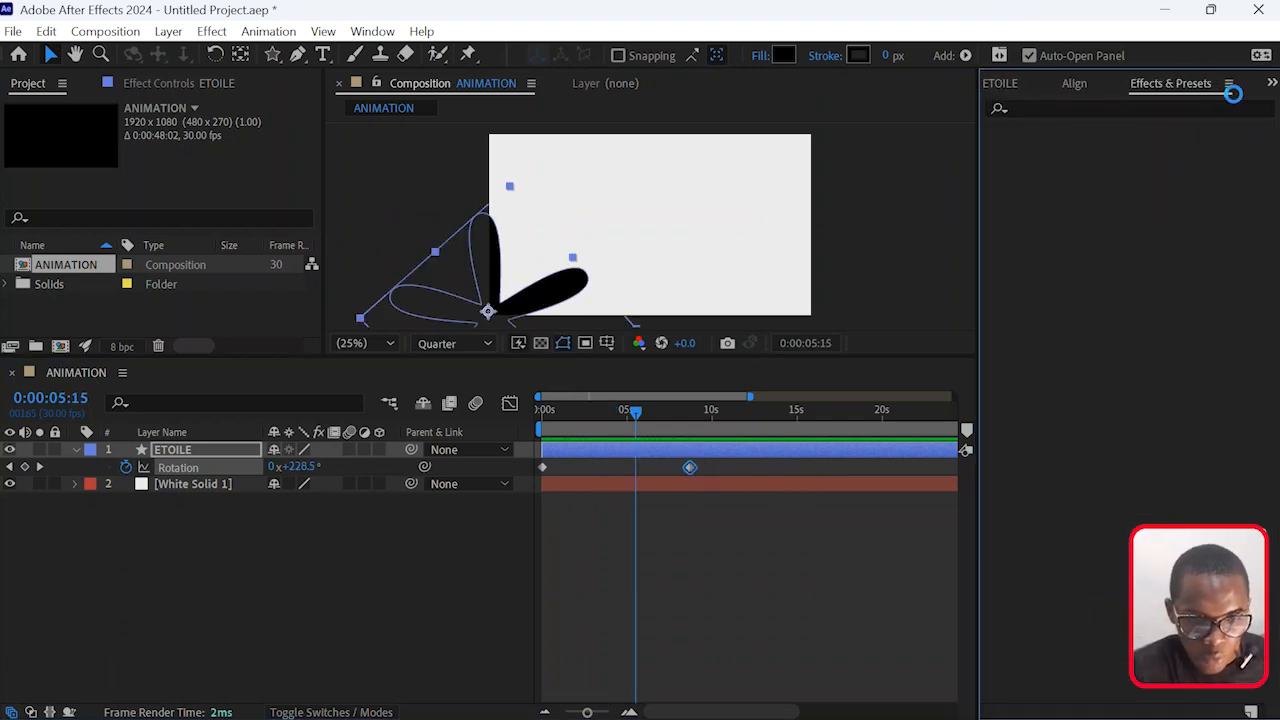
pyautogui.click(1087, 110)
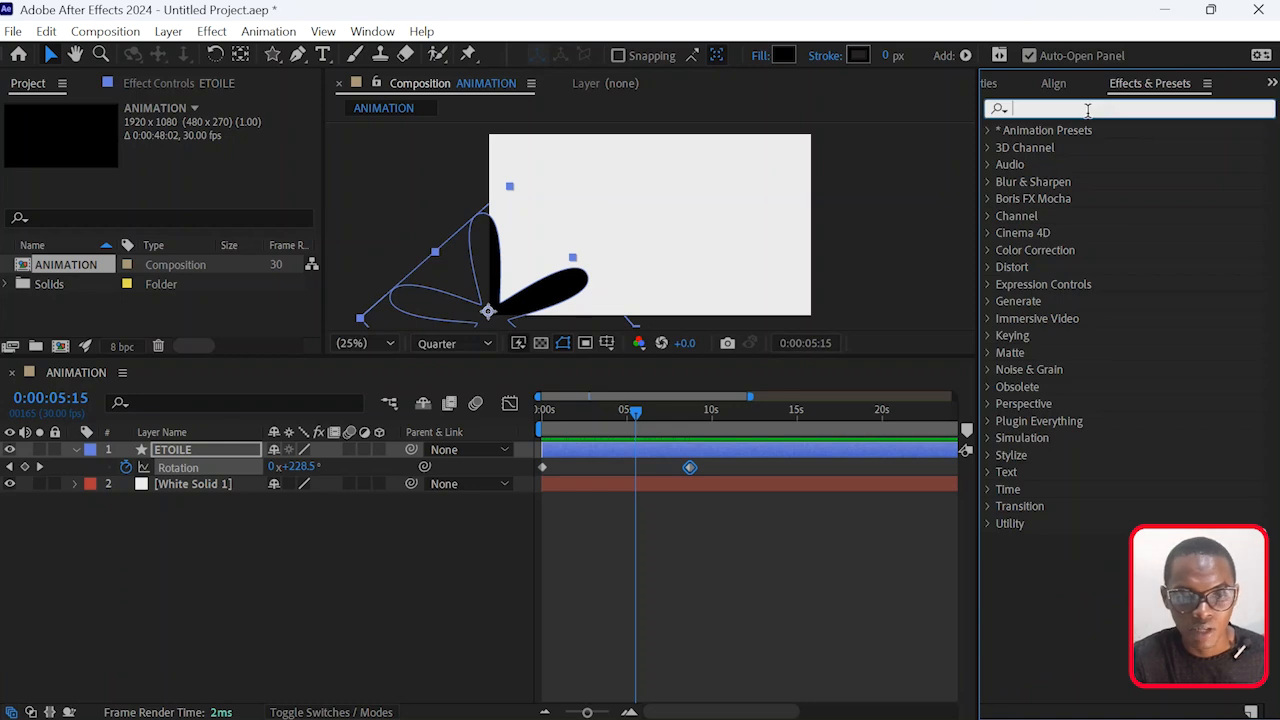
pyautogui.write('gaus')
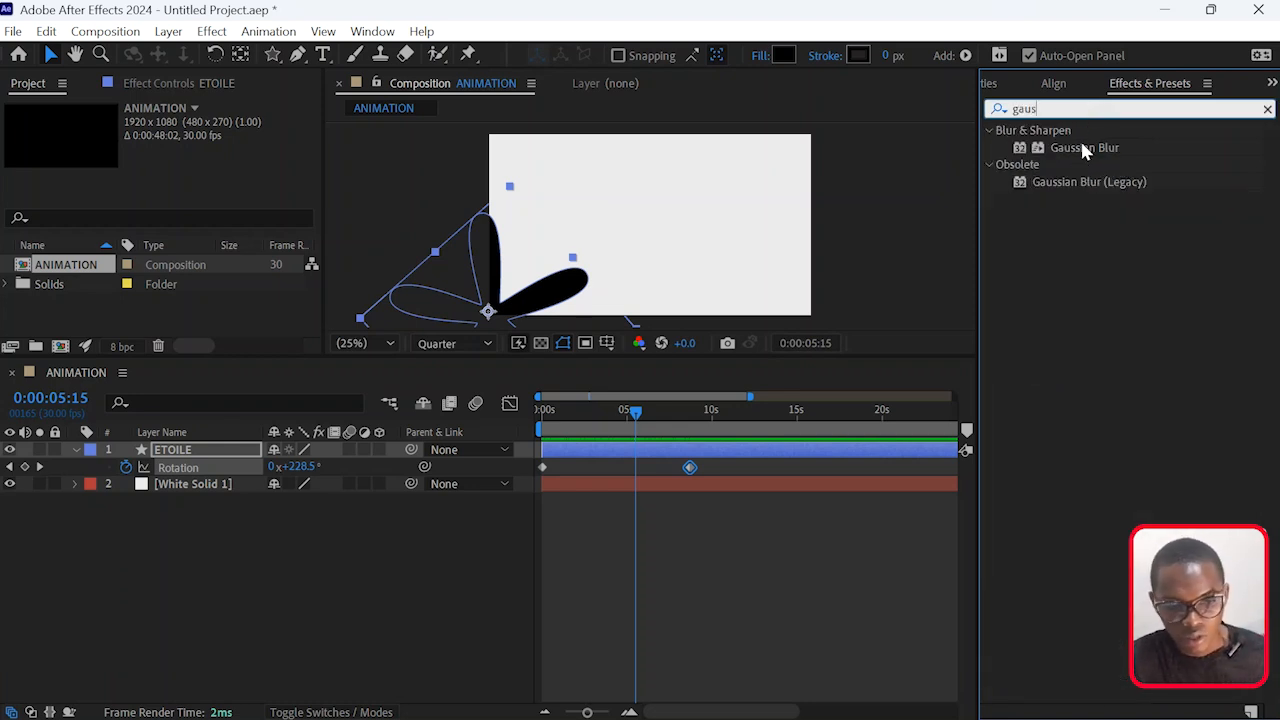
pyautogui.moveTo(1084, 148); pyautogui.dragTo(640, 457)
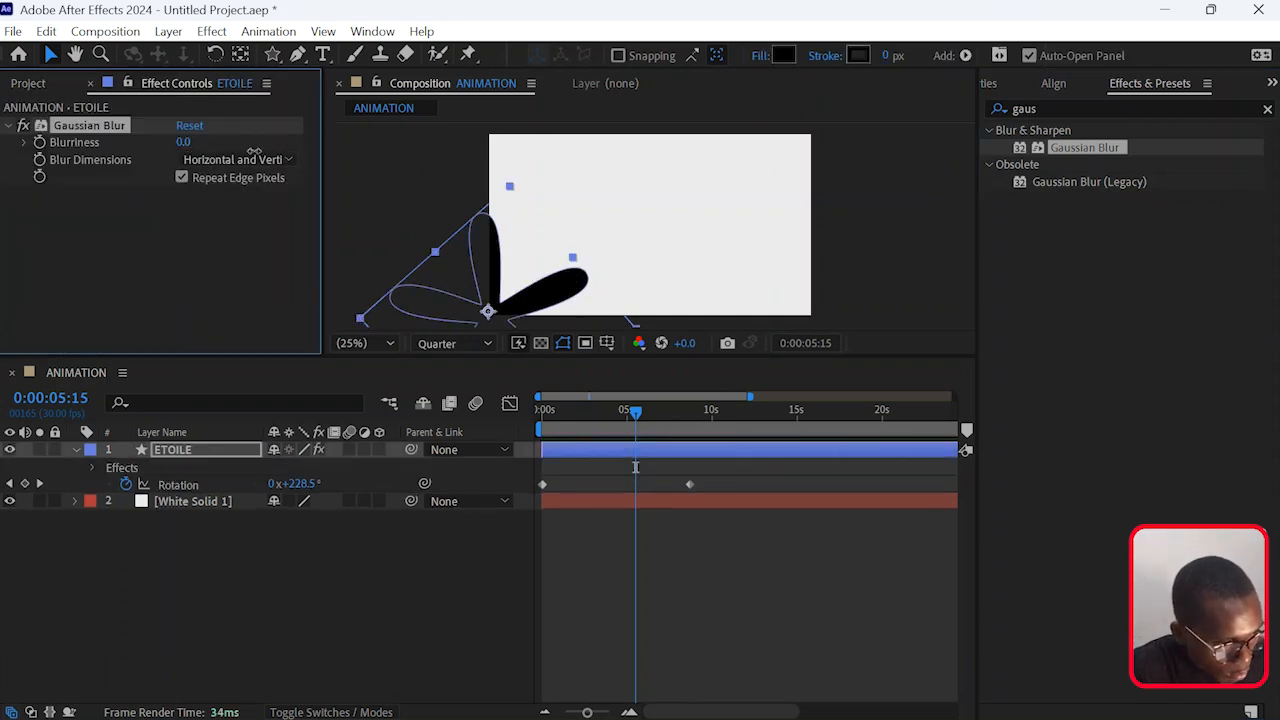
pyautogui.moveTo(254, 150); pyautogui.dragTo(636, 243)
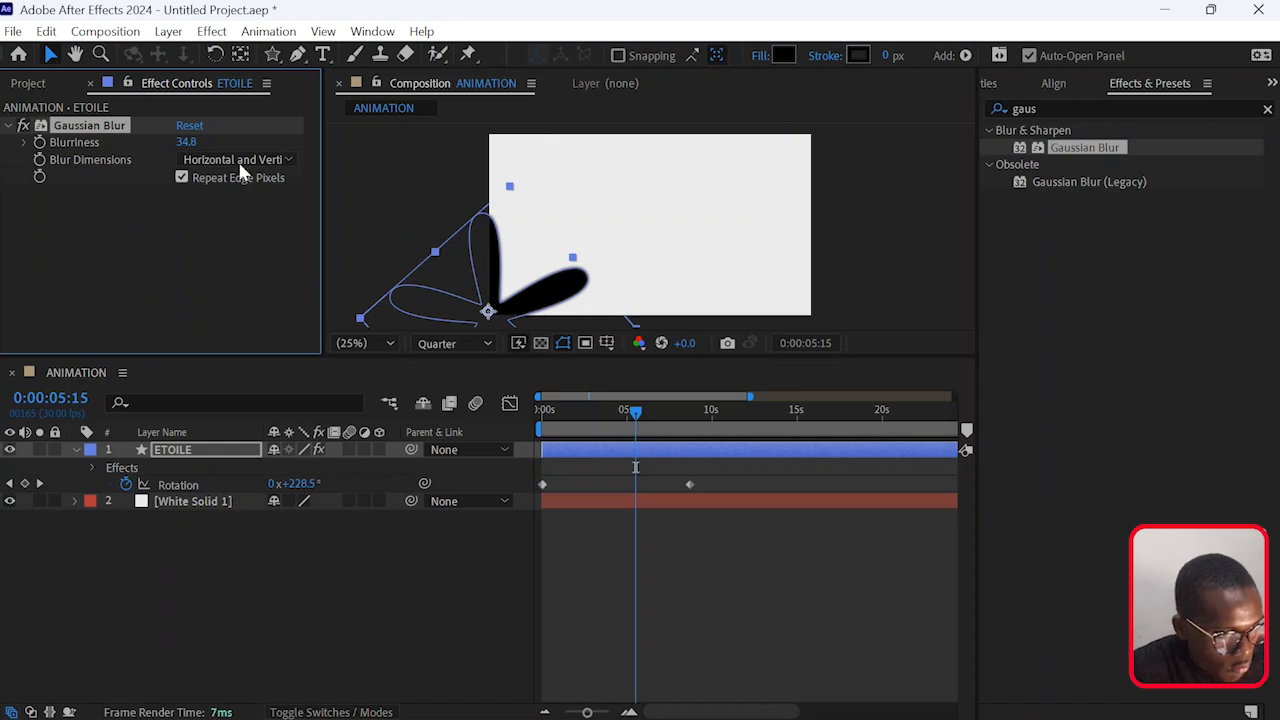
pyautogui.moveTo(198, 147); pyautogui.dragTo(376, 199)
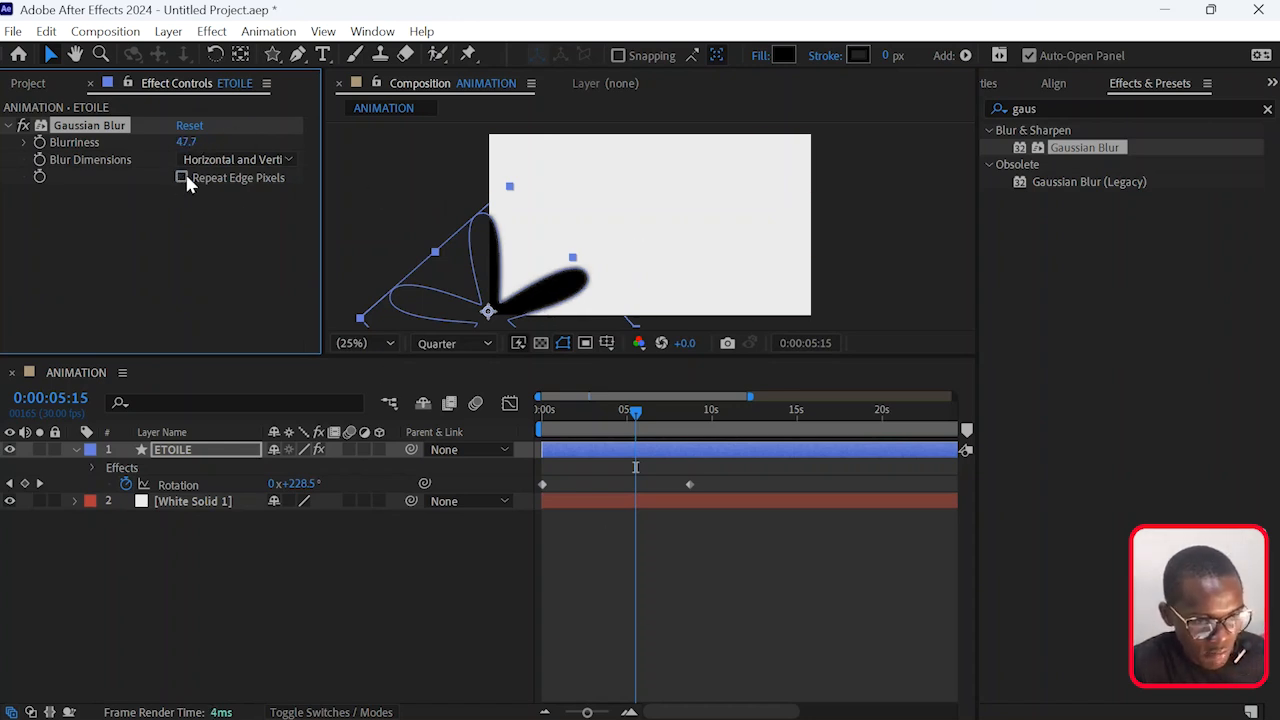
# Preview the blurred star's rotation from the start of the timeline.
pyautogui.moveTo(613, 542); pyautogui.dragTo(504, 422)
pyautogui.press('space')
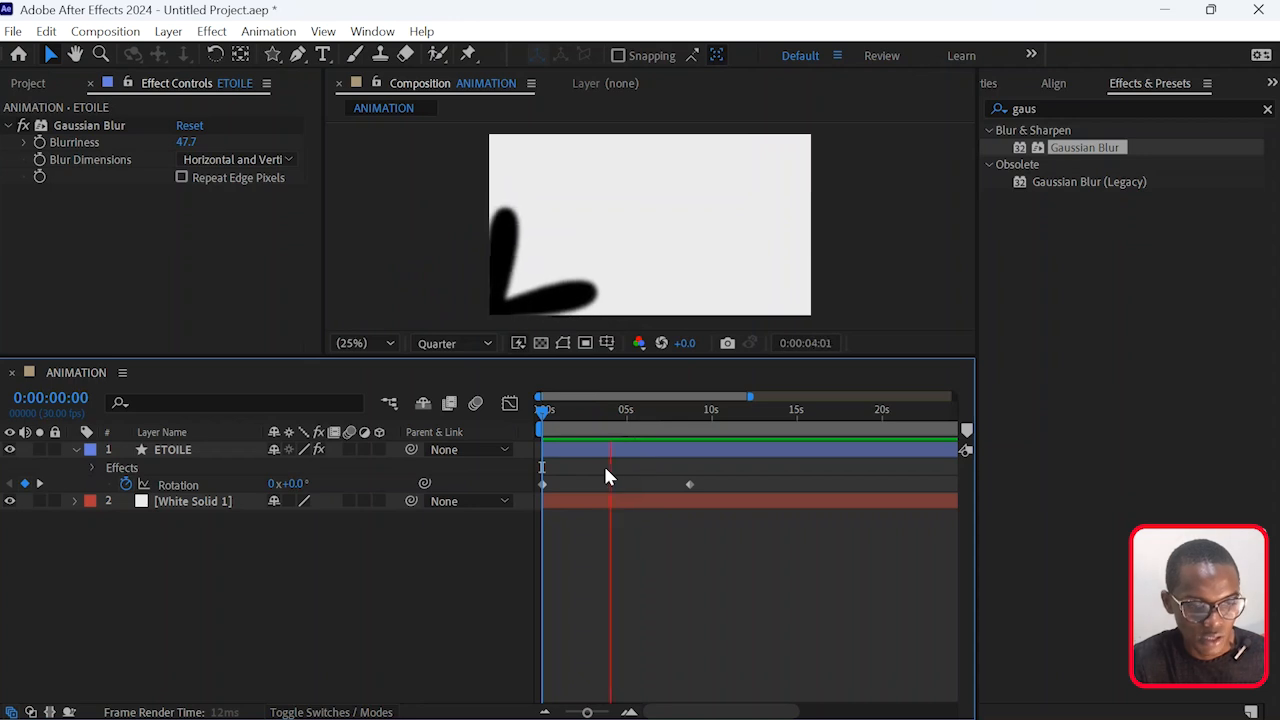
pyautogui.press('space')
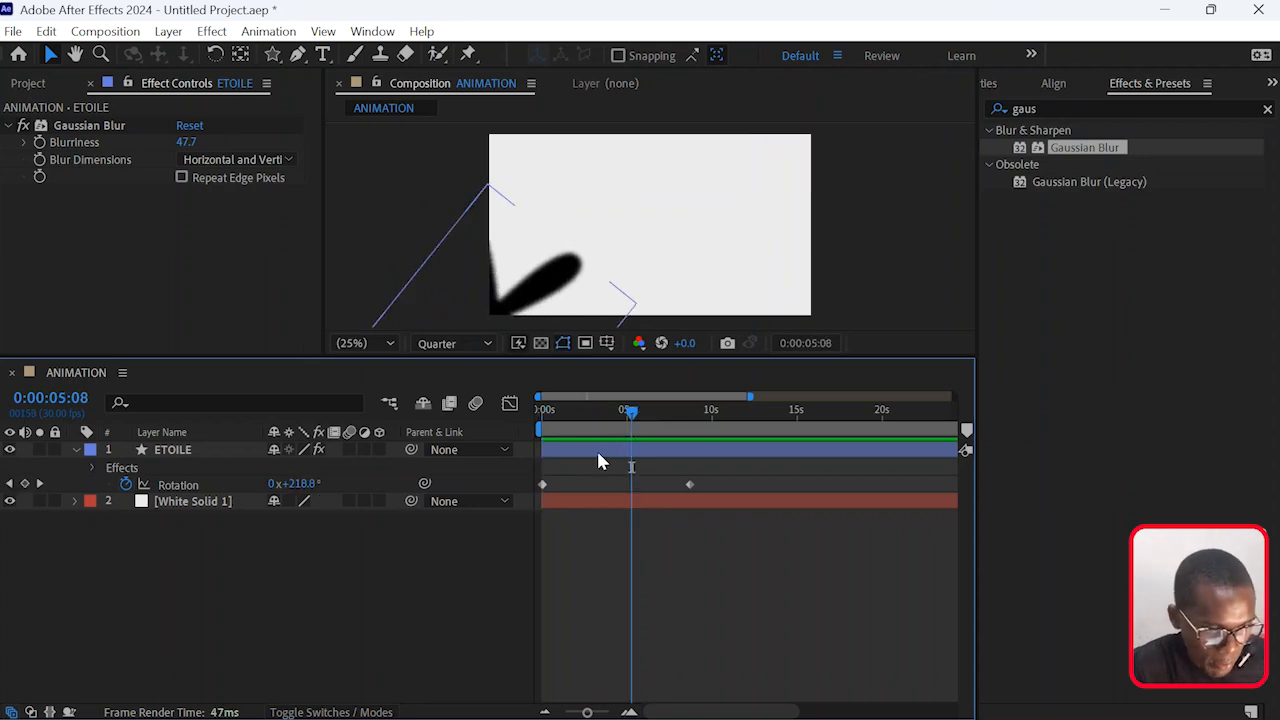
# Scale the ETOILE layer down to 88% and check its rotation in a preview.
pyautogui.click(197, 455)
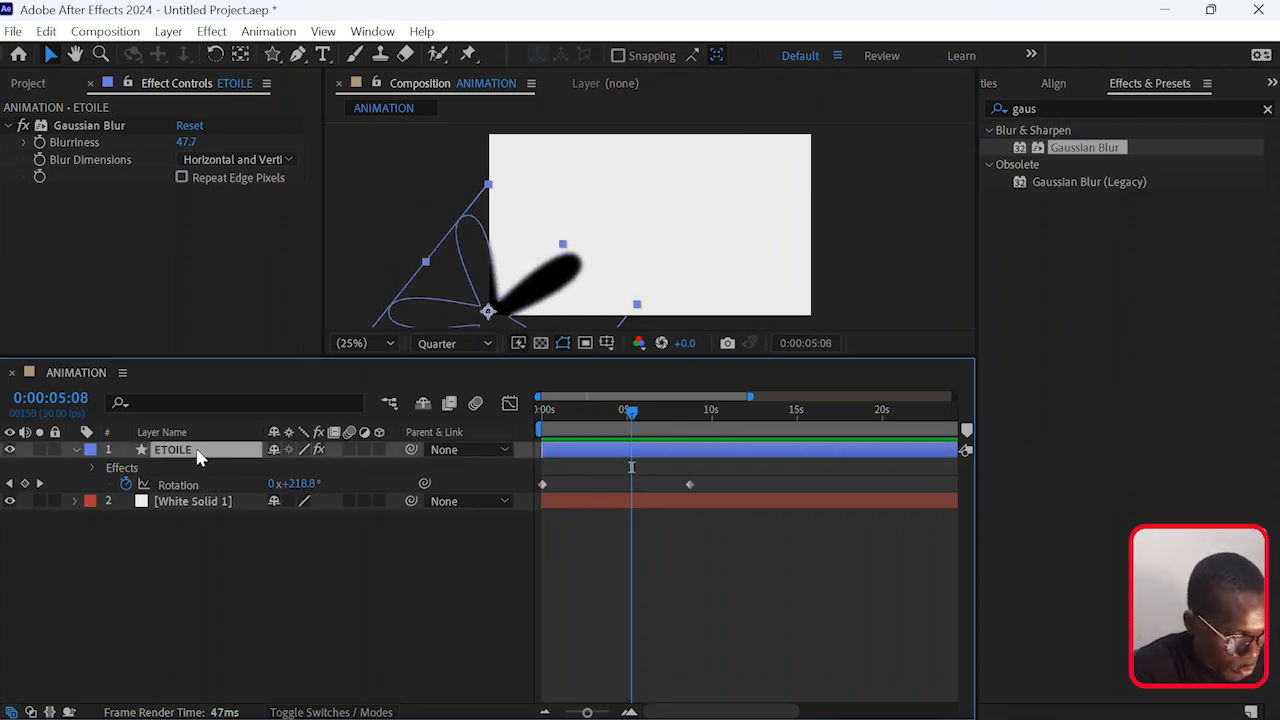
pyautogui.press('s')
pyautogui.moveTo(296, 467); pyautogui.dragTo(284, 467)
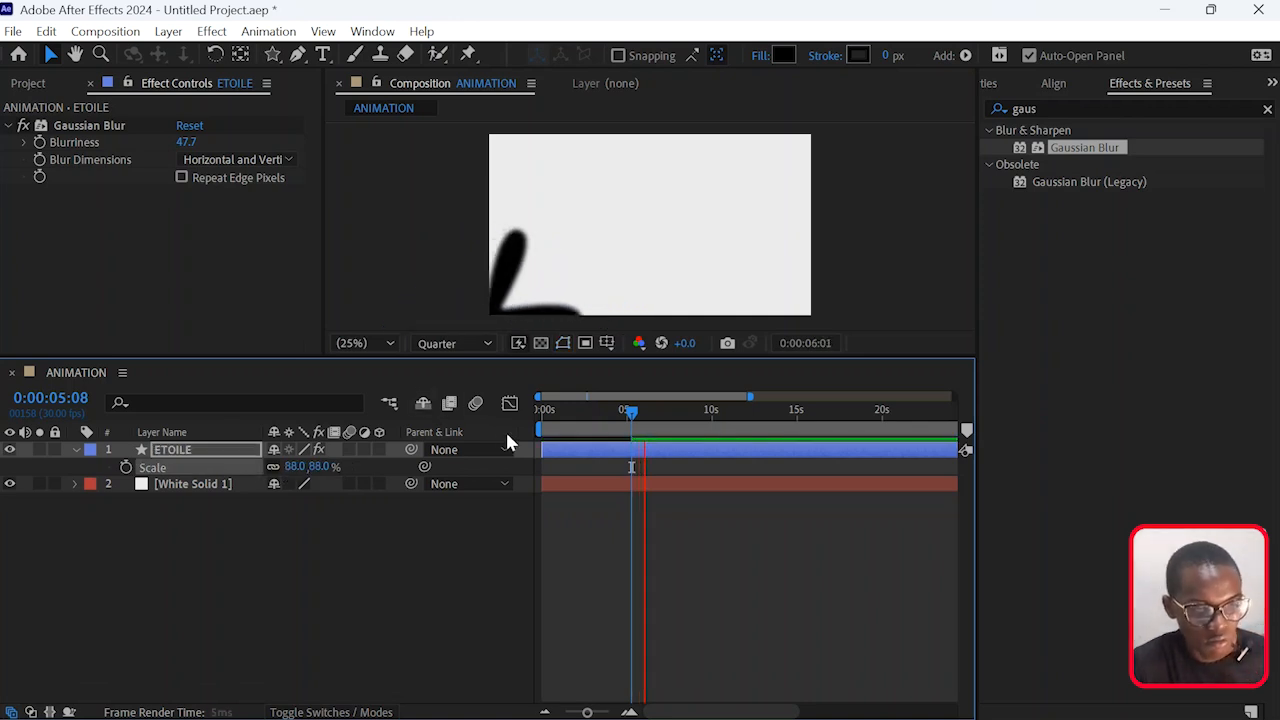
pyautogui.click(561, 411)
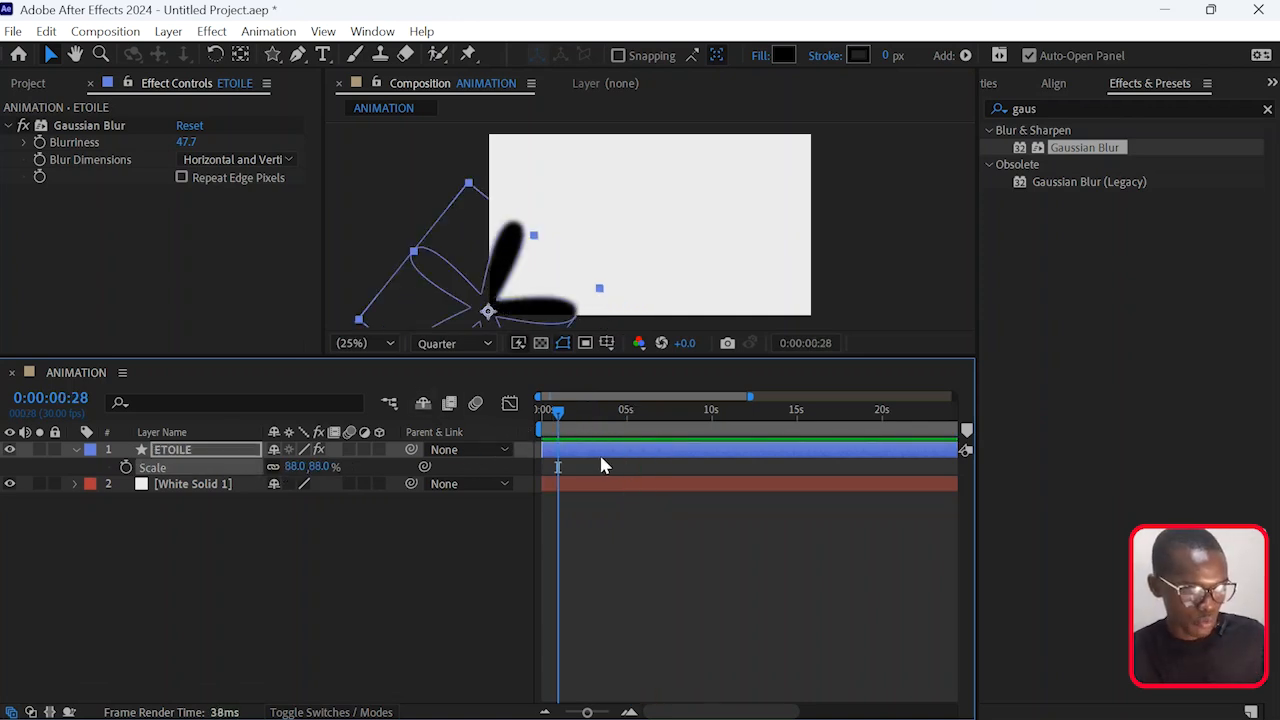
# Duplicate the ETOILE layer, place the copy at the composition's upper-right corner and scale it to 68%.
pyautogui.hotkey('ctrl', 'd')
pyautogui.moveTo(693, 215); pyautogui.dragTo(816, 98)
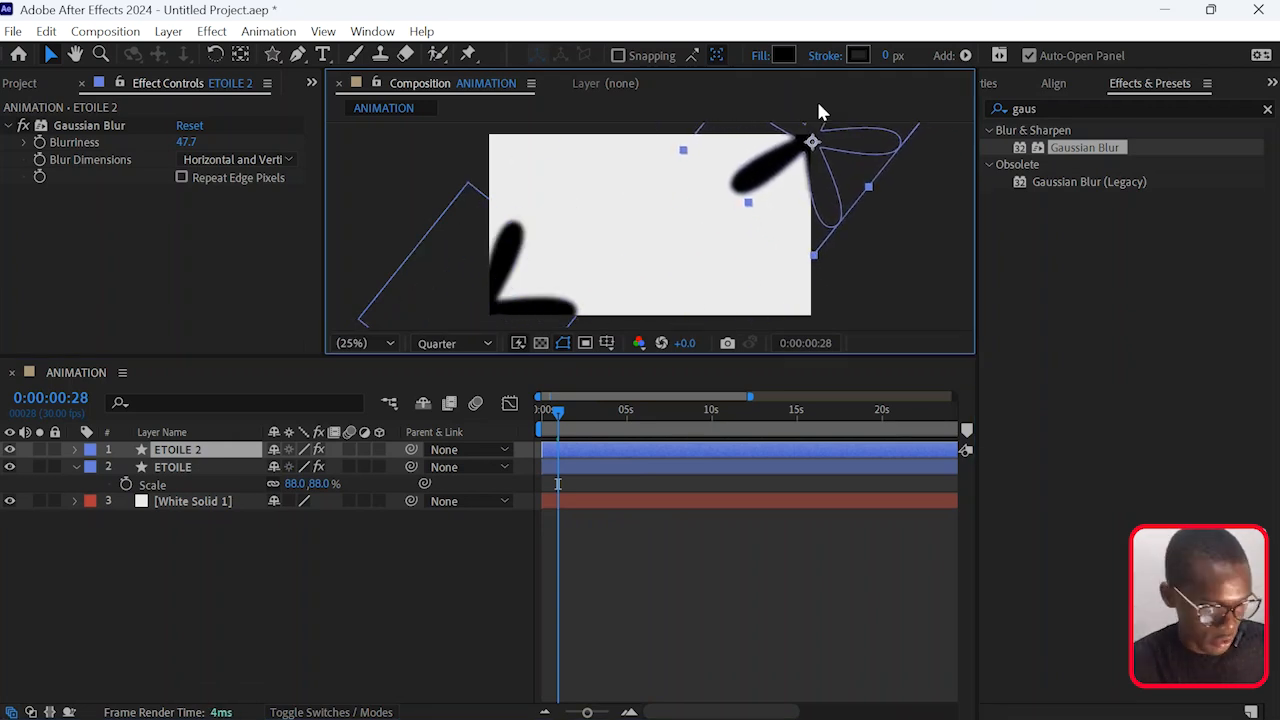
pyautogui.press('s')
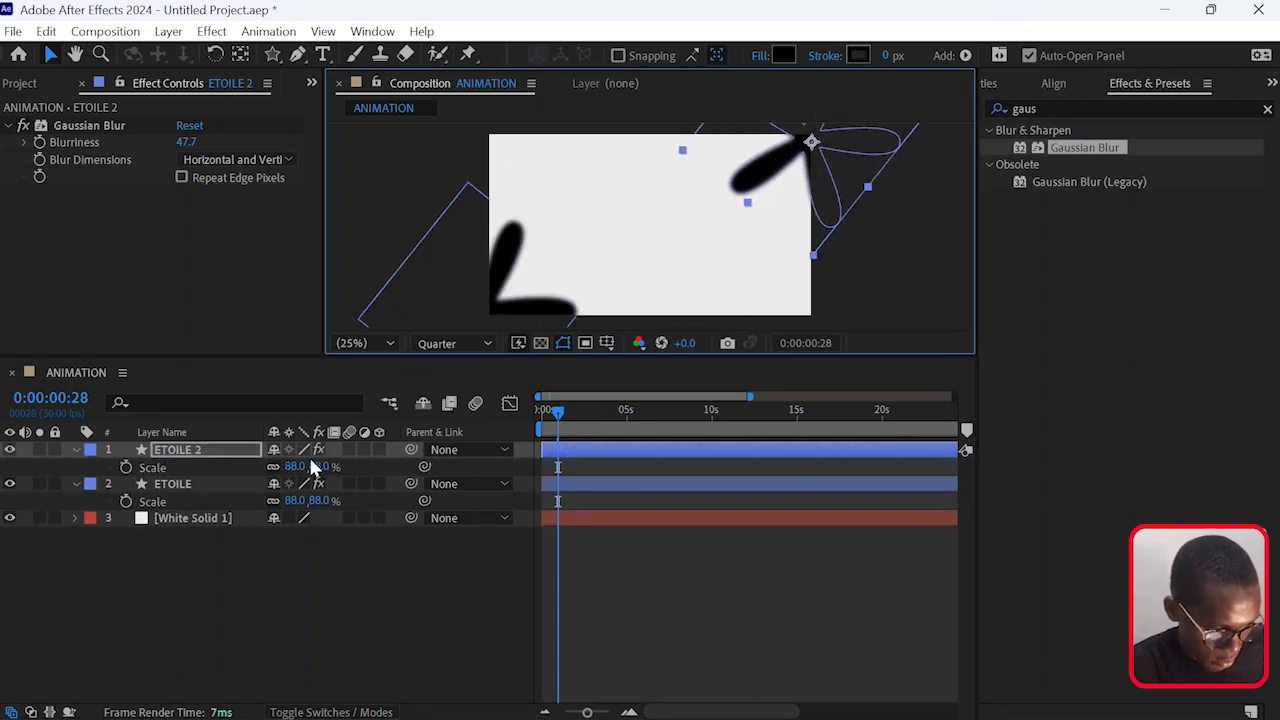
pyautogui.moveTo(312, 467); pyautogui.dragTo(302, 477)
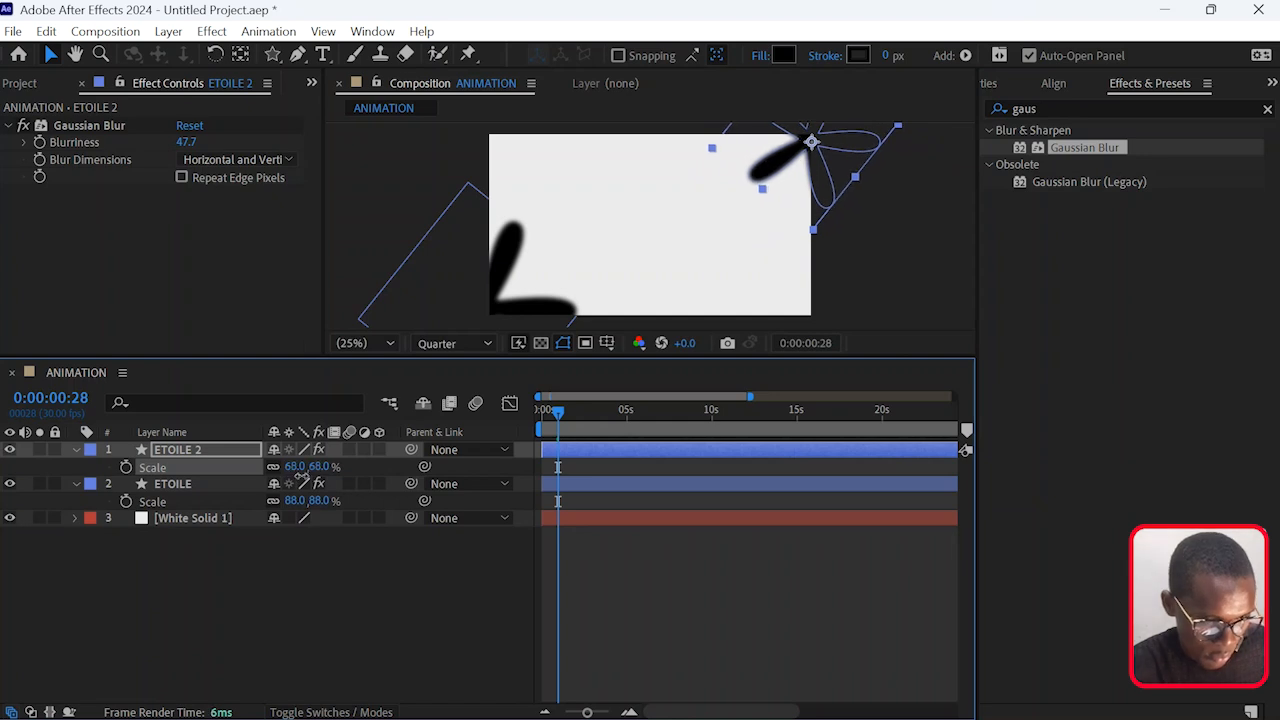
# Preview both rotating stars from the start, then collapse the two star layers and deselect them.
pyautogui.moveTo(602, 409); pyautogui.dragTo(510, 426)
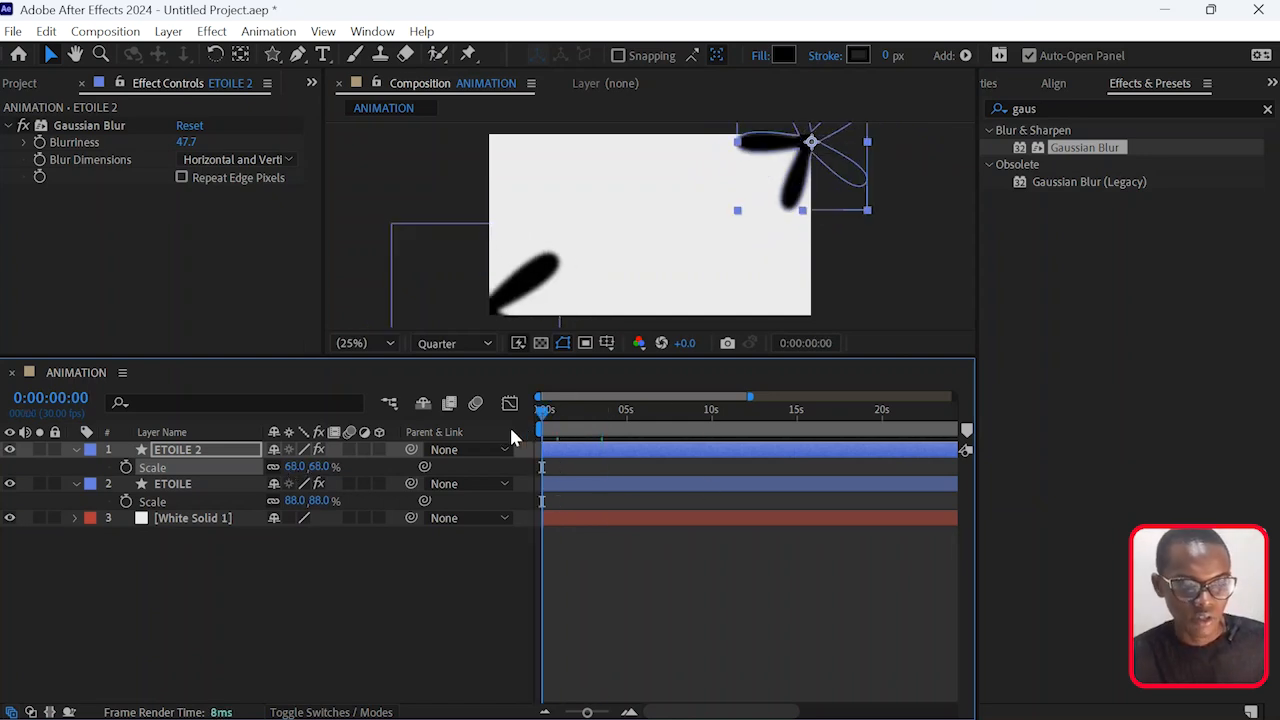
pyautogui.press('space')
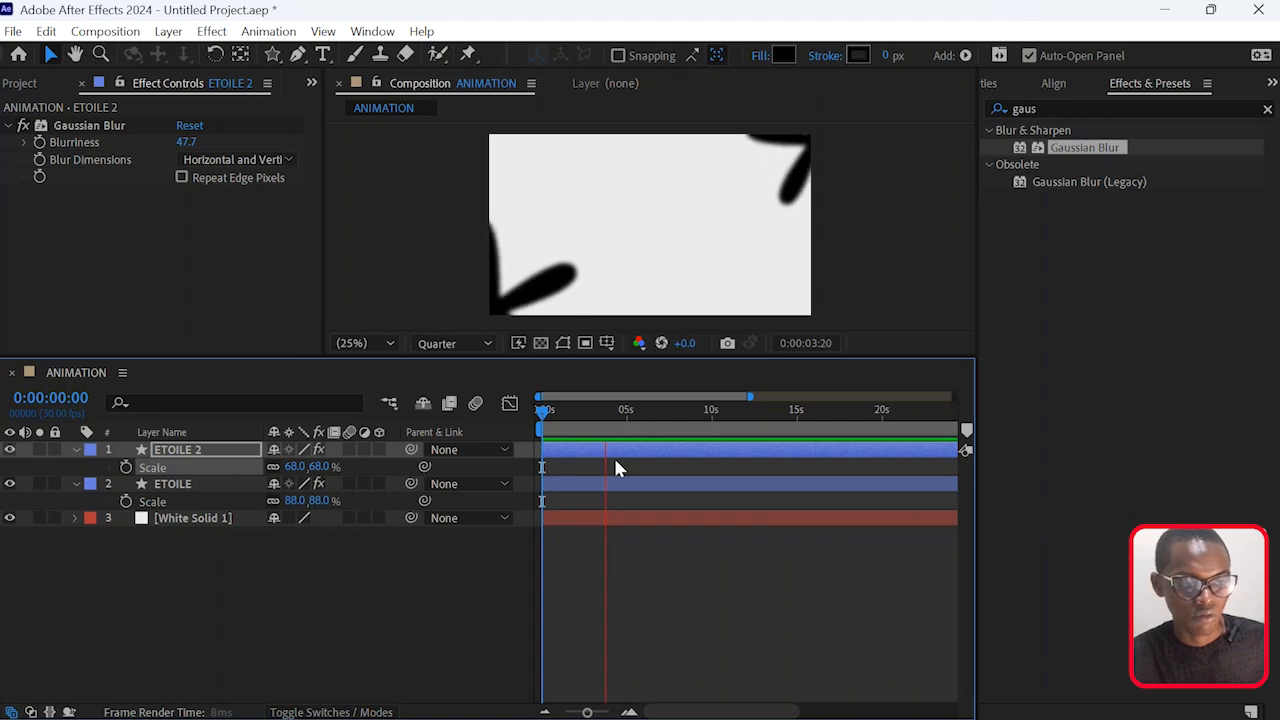
pyautogui.press('space')
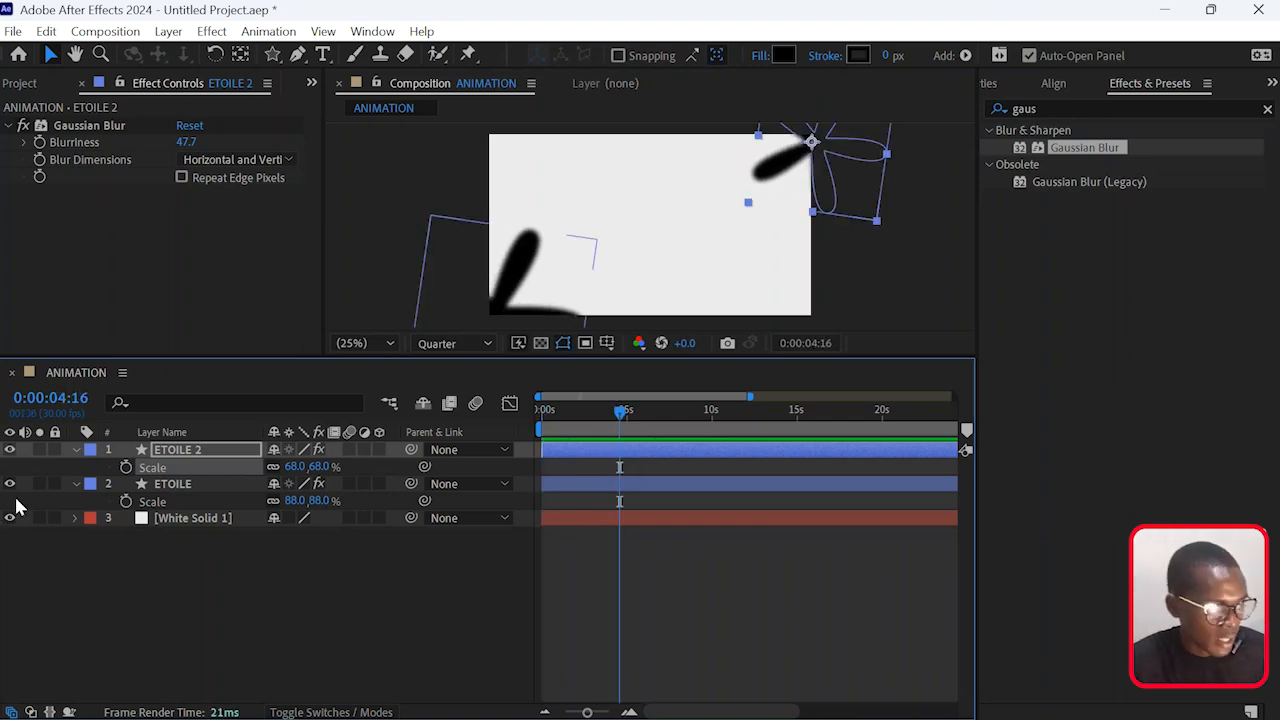
pyautogui.click(72, 450)
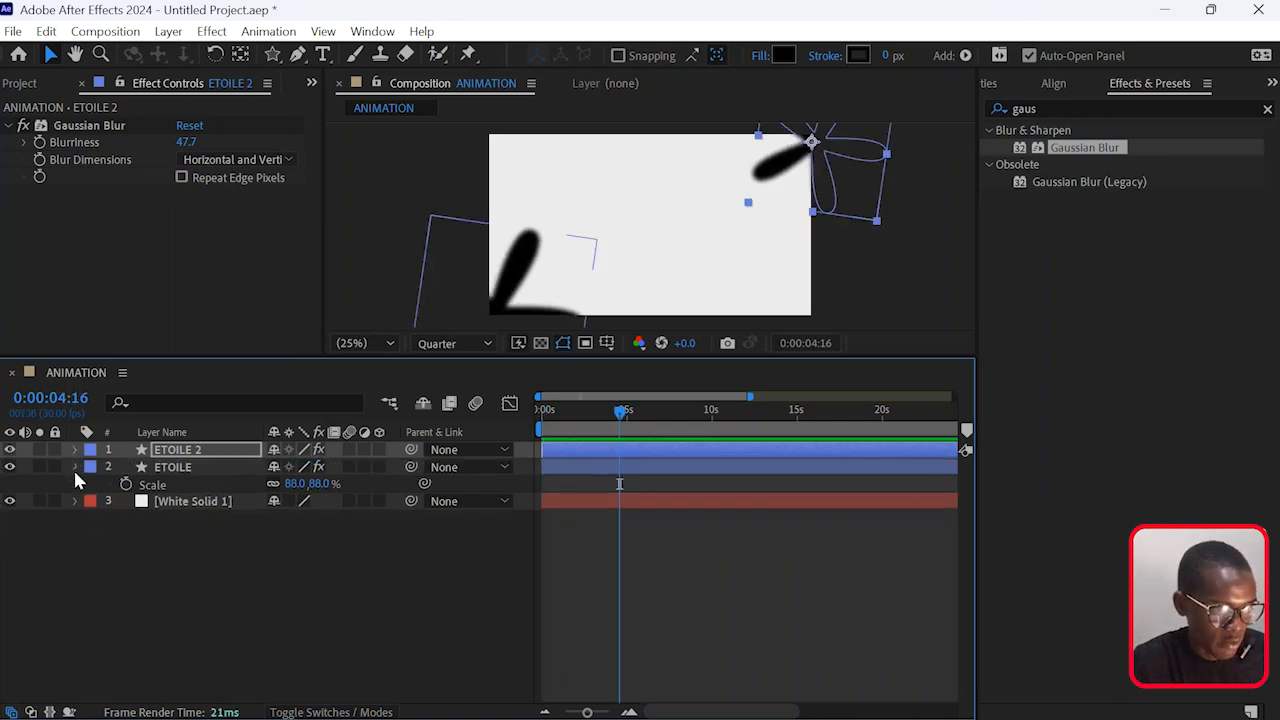
pyautogui.click(73, 467)
pyautogui.click(121, 538)
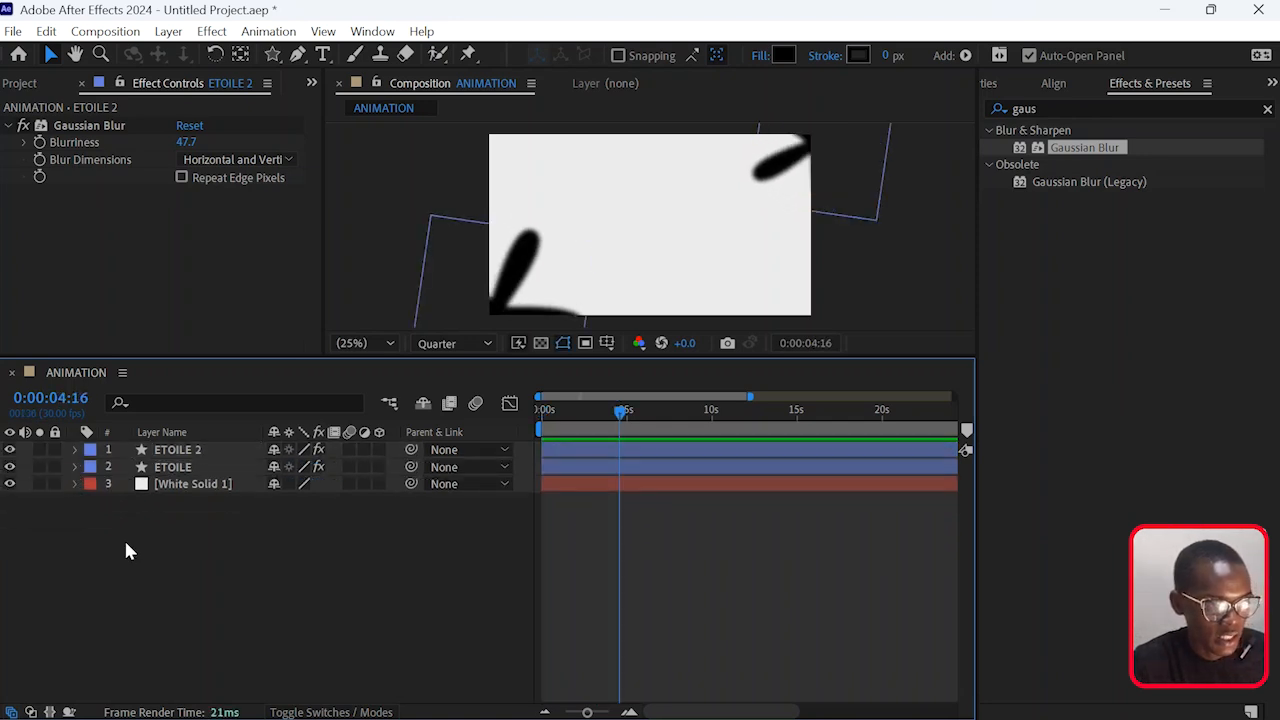
# Add the text ANIMATION to the composition and scale its layer to 160%.
pyautogui.click(325, 53)
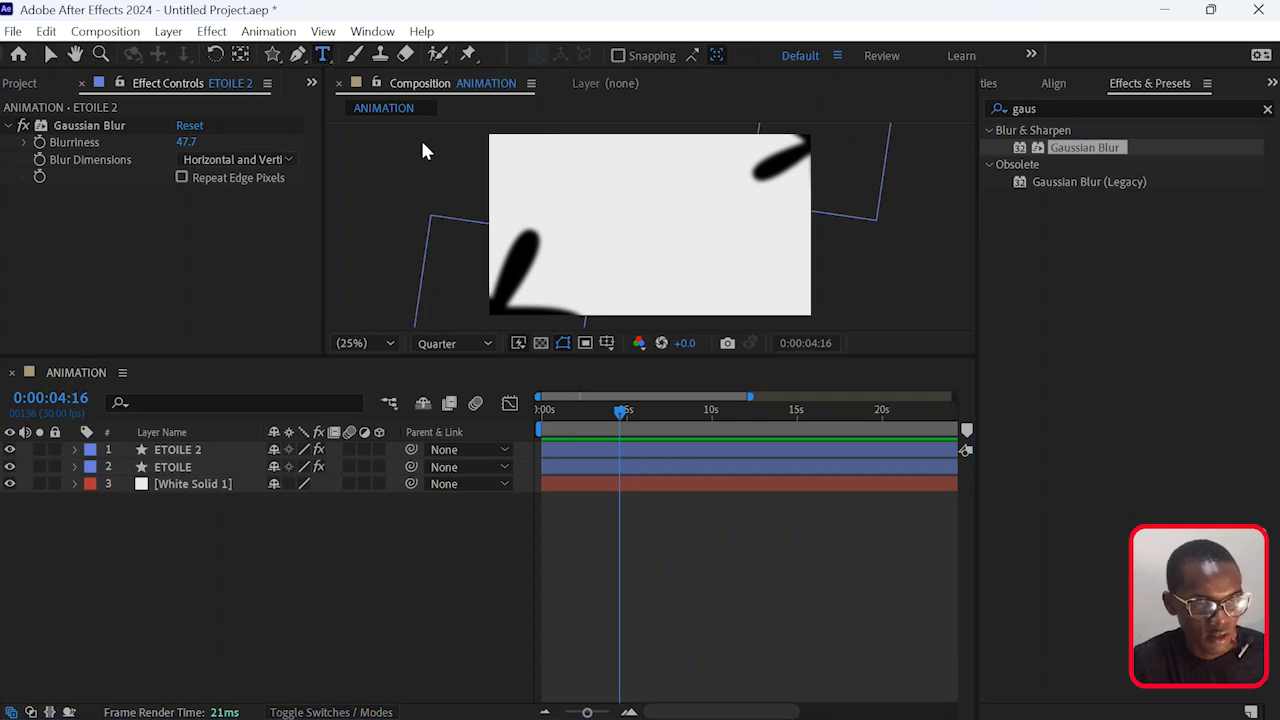
pyautogui.click(566, 221)
pyautogui.write('AN')
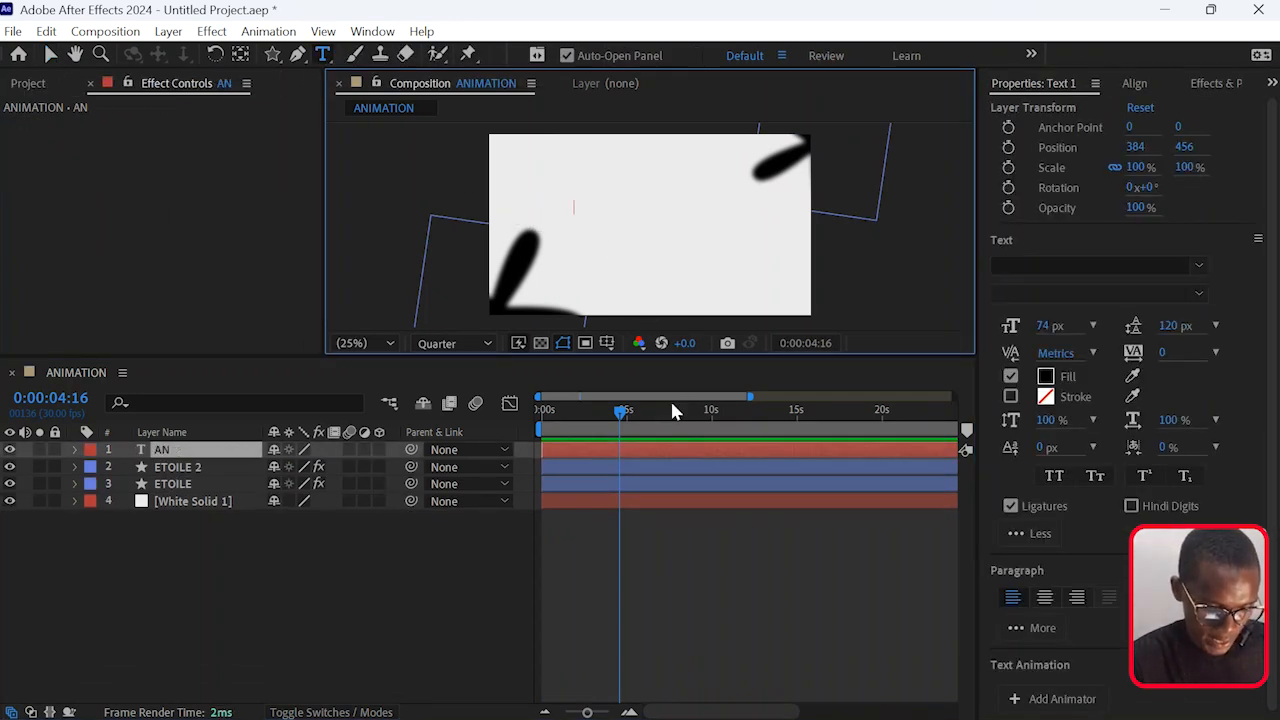
pyautogui.write('IMATION')
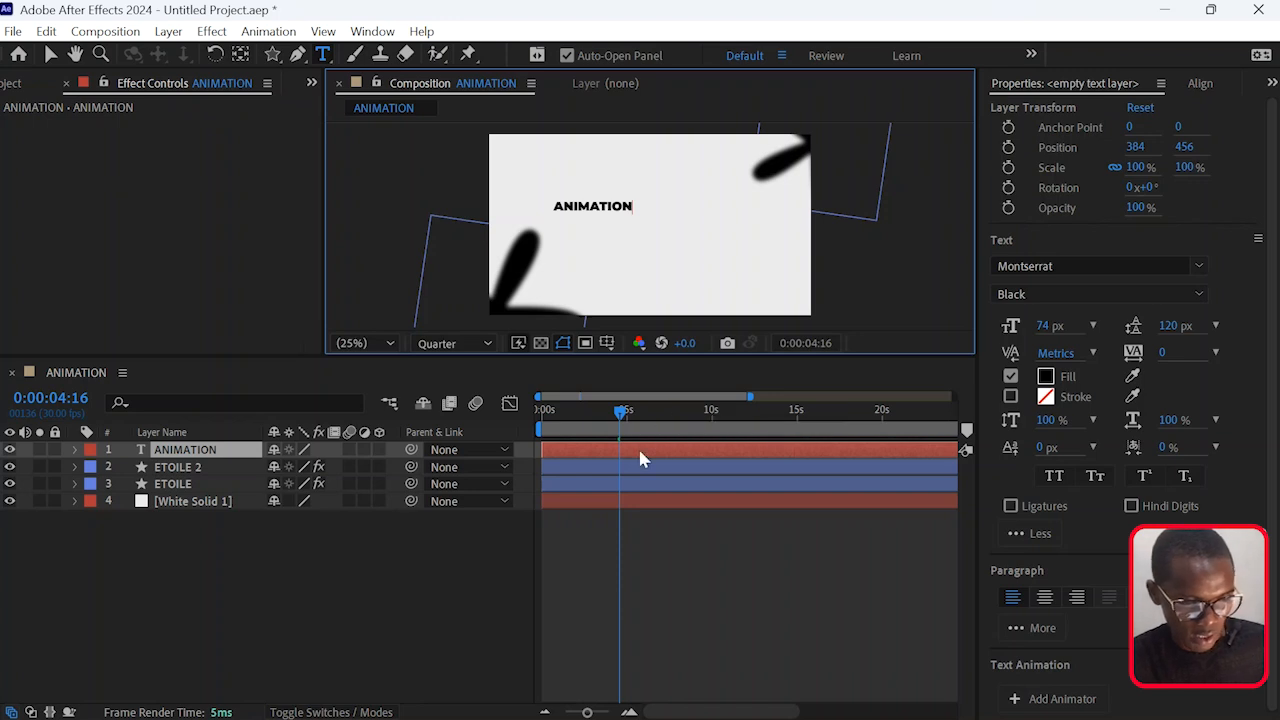
pyautogui.click(621, 452)
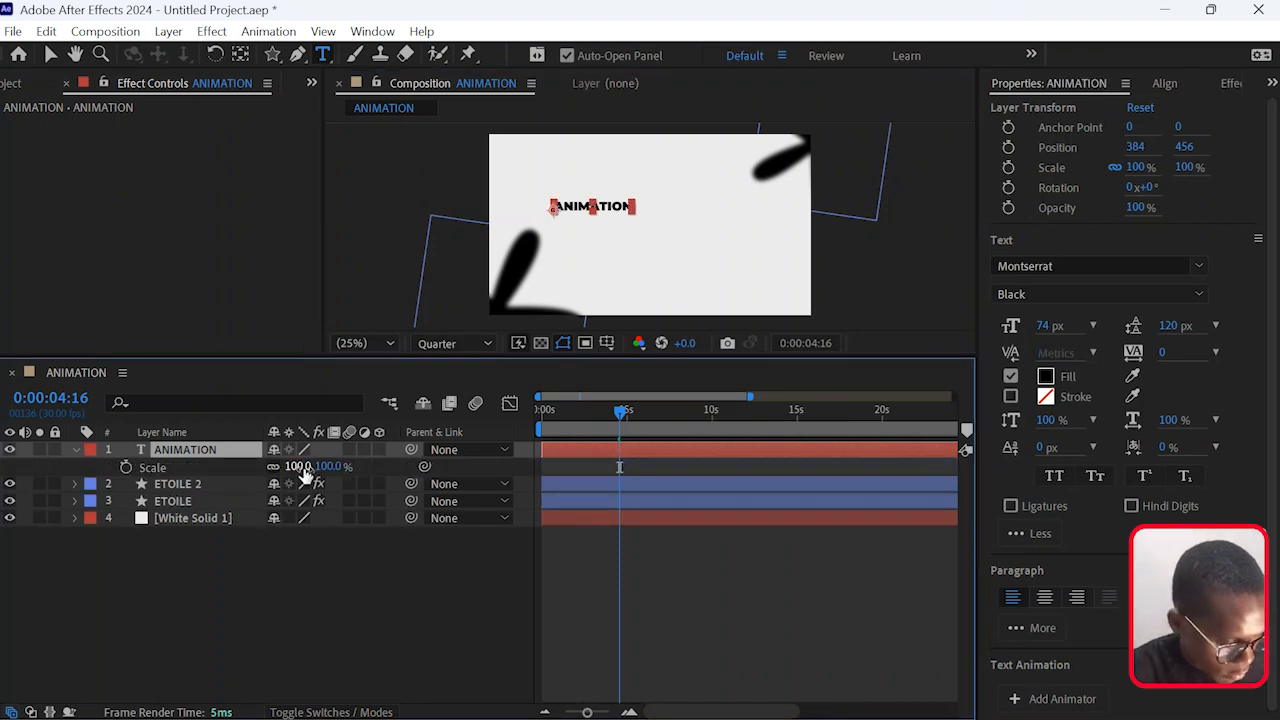
pyautogui.moveTo(298, 466); pyautogui.dragTo(380, 473)
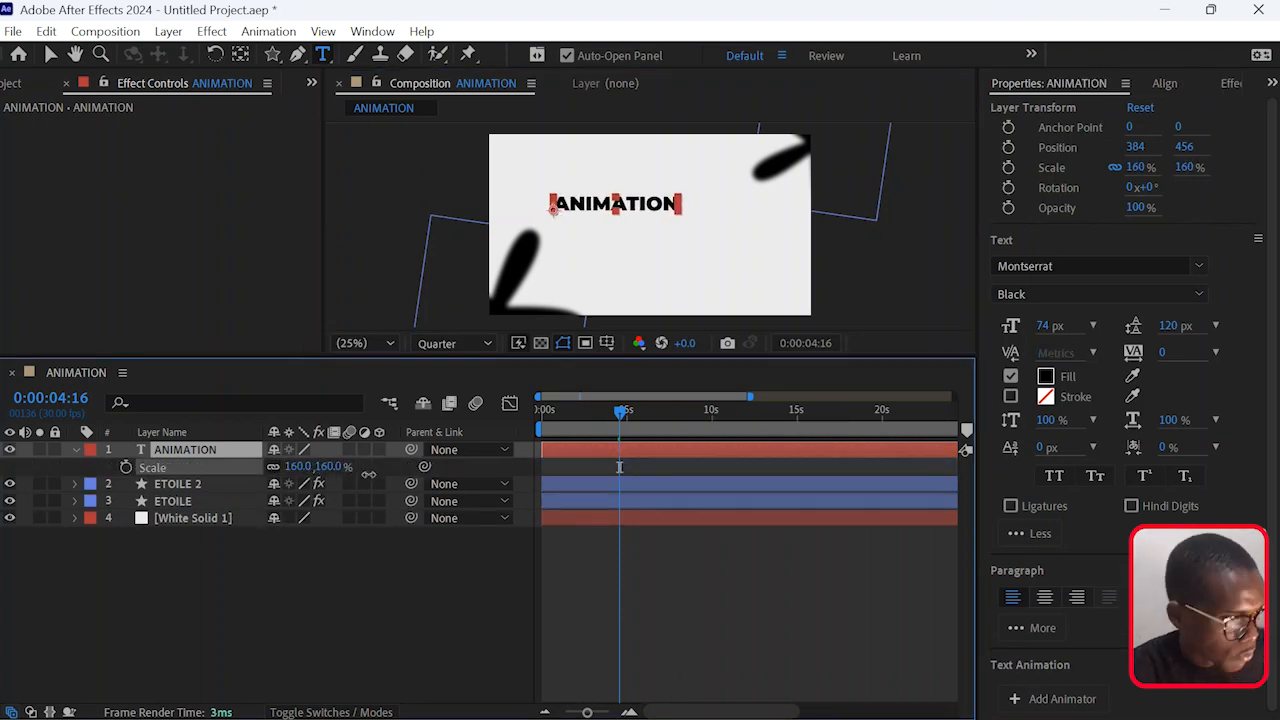
# Centre the ANIMATION text horizontally and vertically in the composition and collapse its layer.
pyautogui.click(50, 55)
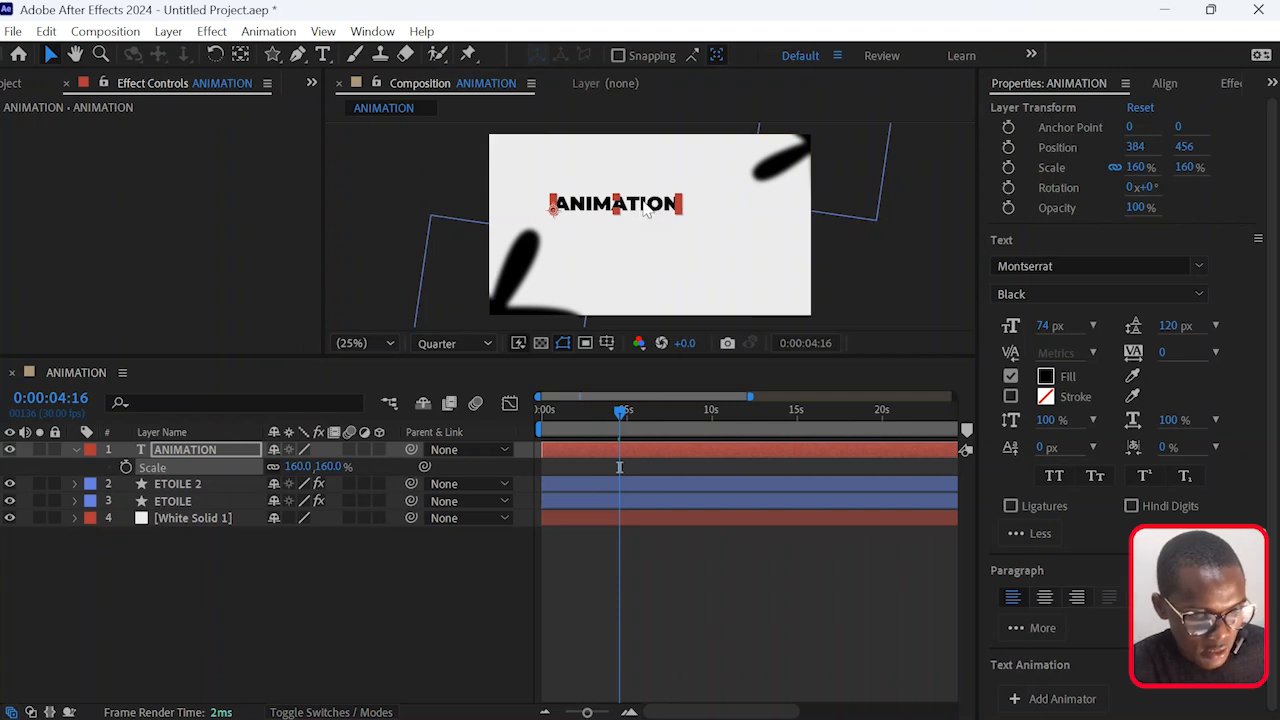
pyautogui.moveTo(651, 205); pyautogui.dragTo(683, 224)
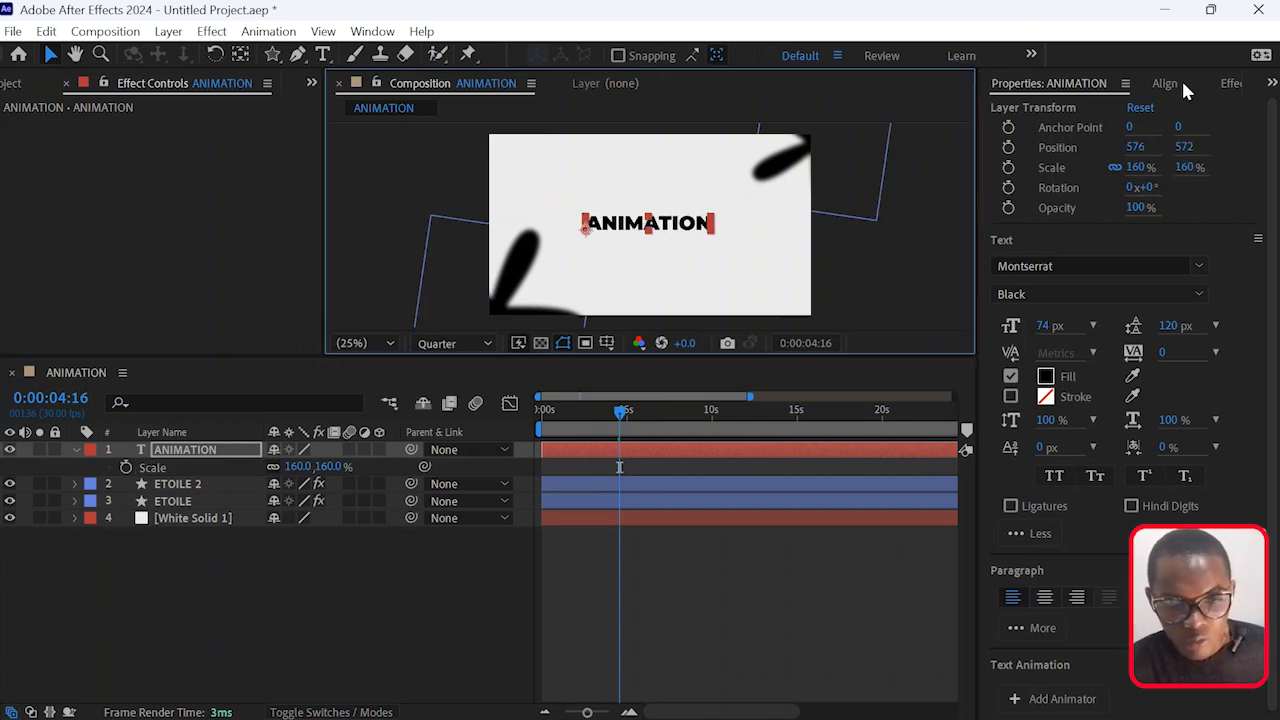
pyautogui.click(1168, 83)
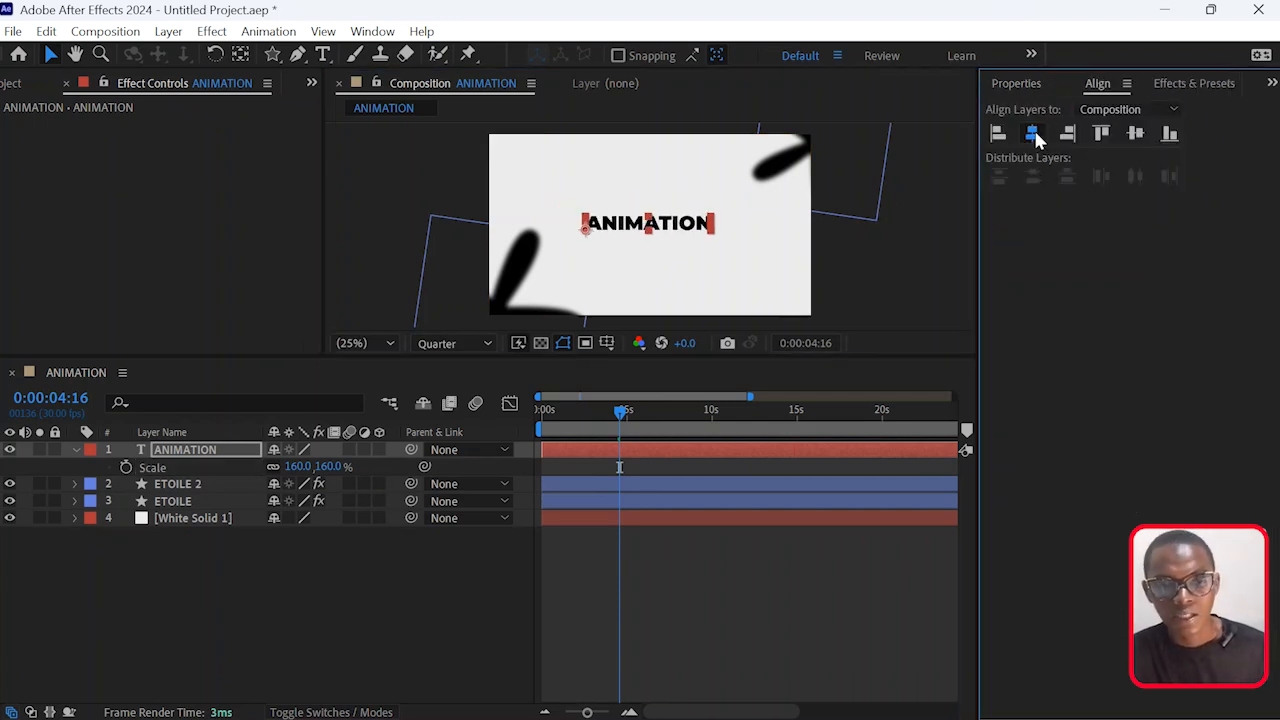
pyautogui.click(1135, 133)
pyautogui.click(660, 590)
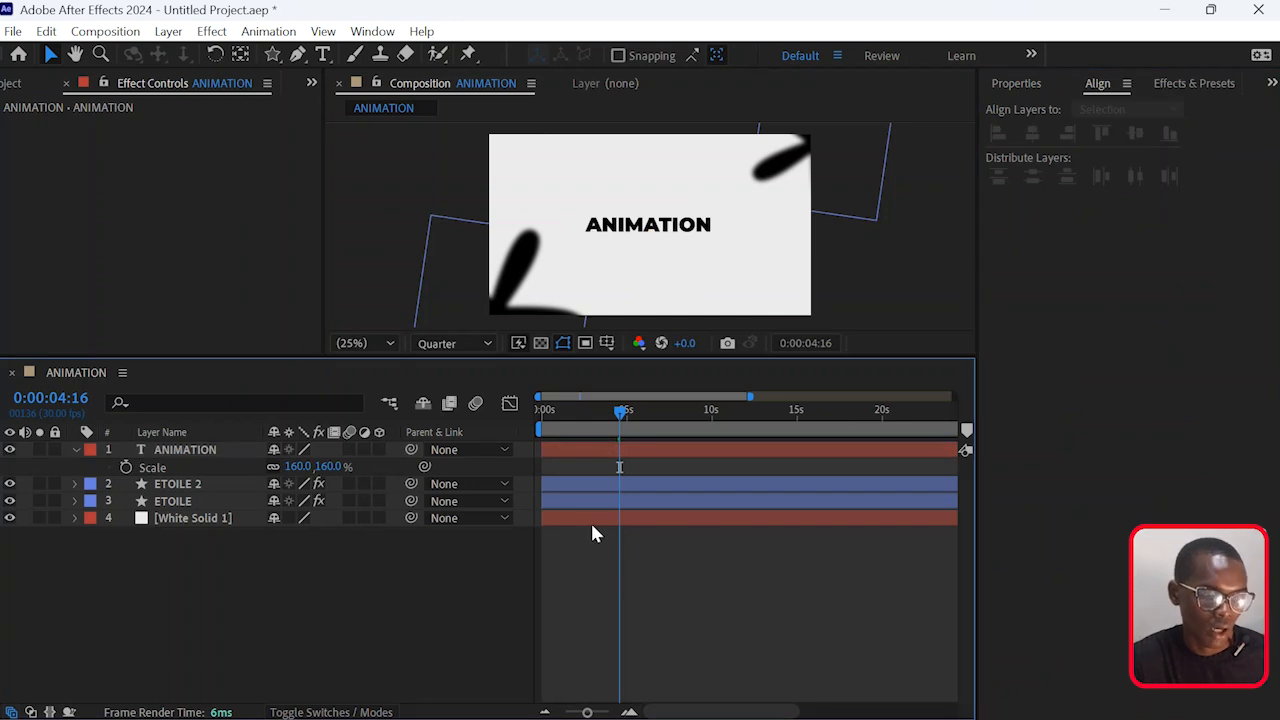
pyautogui.click(73, 449)
# Go back to the start of the timeline and draw a rectangle about 884 × 156 px over the ANIMATION text.
pyautogui.moveTo(579, 413); pyautogui.dragTo(510, 425)
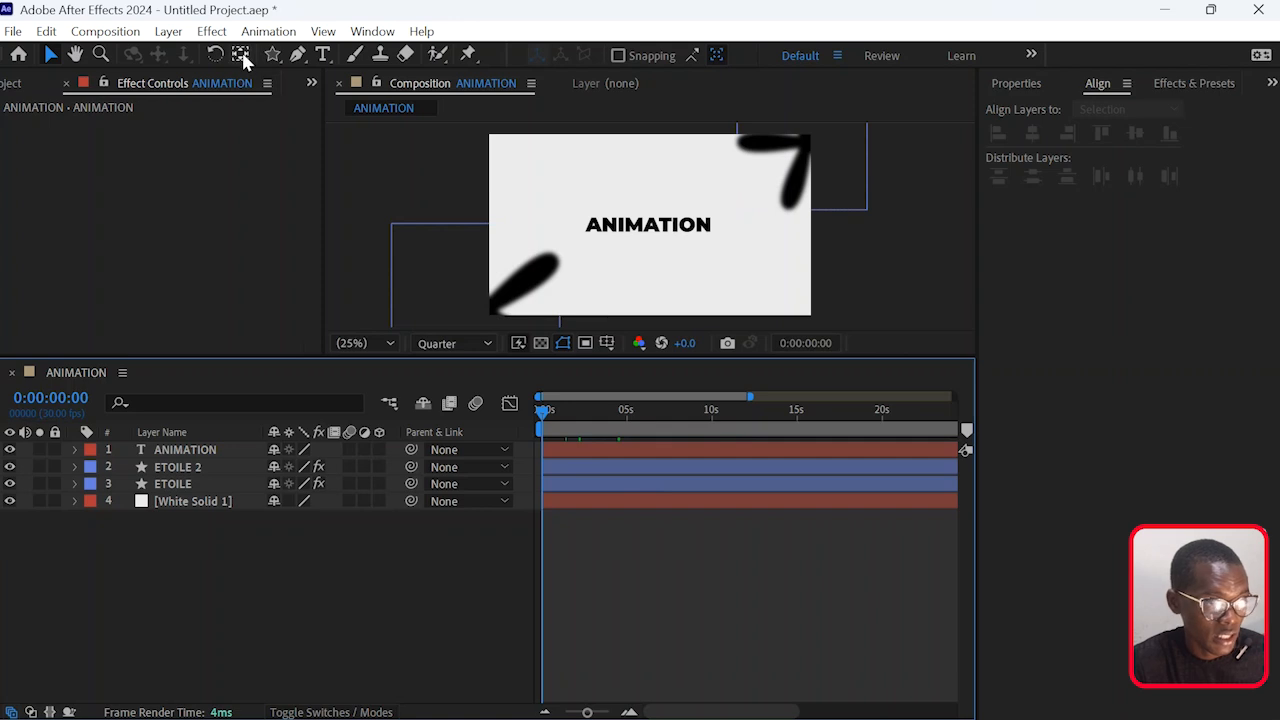
pyautogui.moveTo(270, 62); pyautogui.dragTo(339, 51)
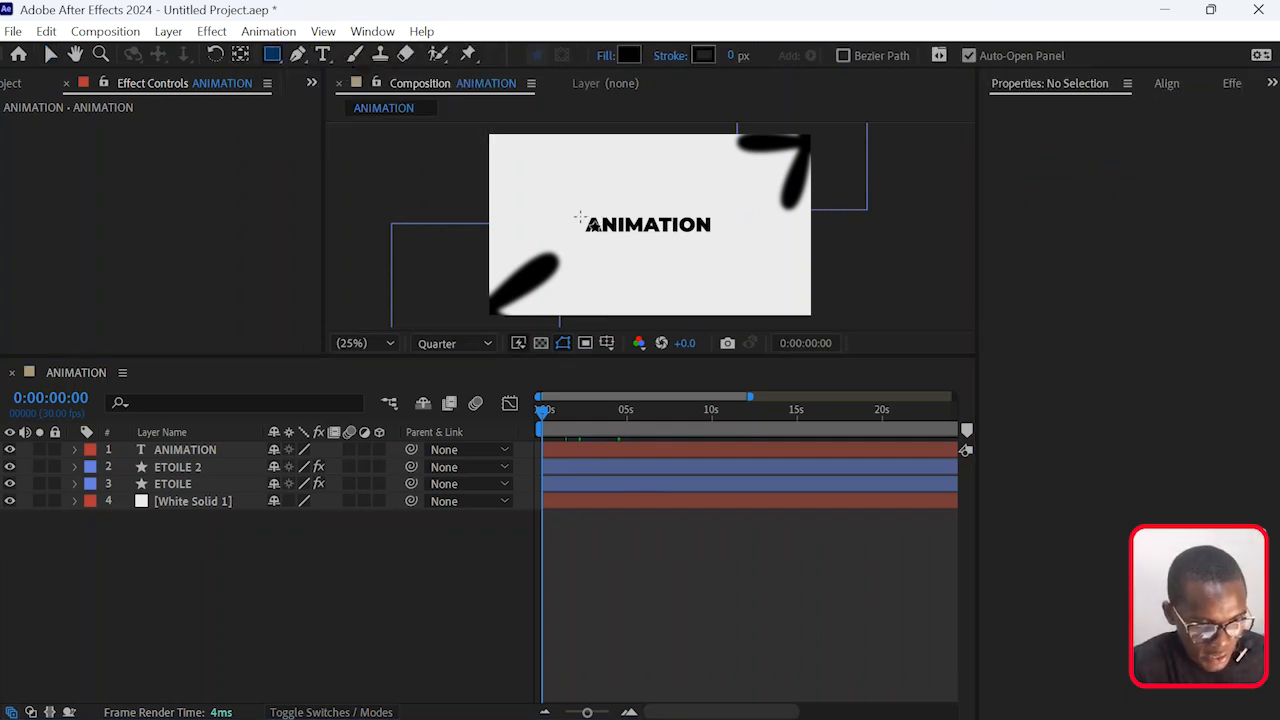
pyautogui.moveTo(573, 209)
pyautogui.mouseDown()
pyautogui.moveTo(600, 225)
pyautogui.moveTo(723, 237)
pyautogui.mouseUp()
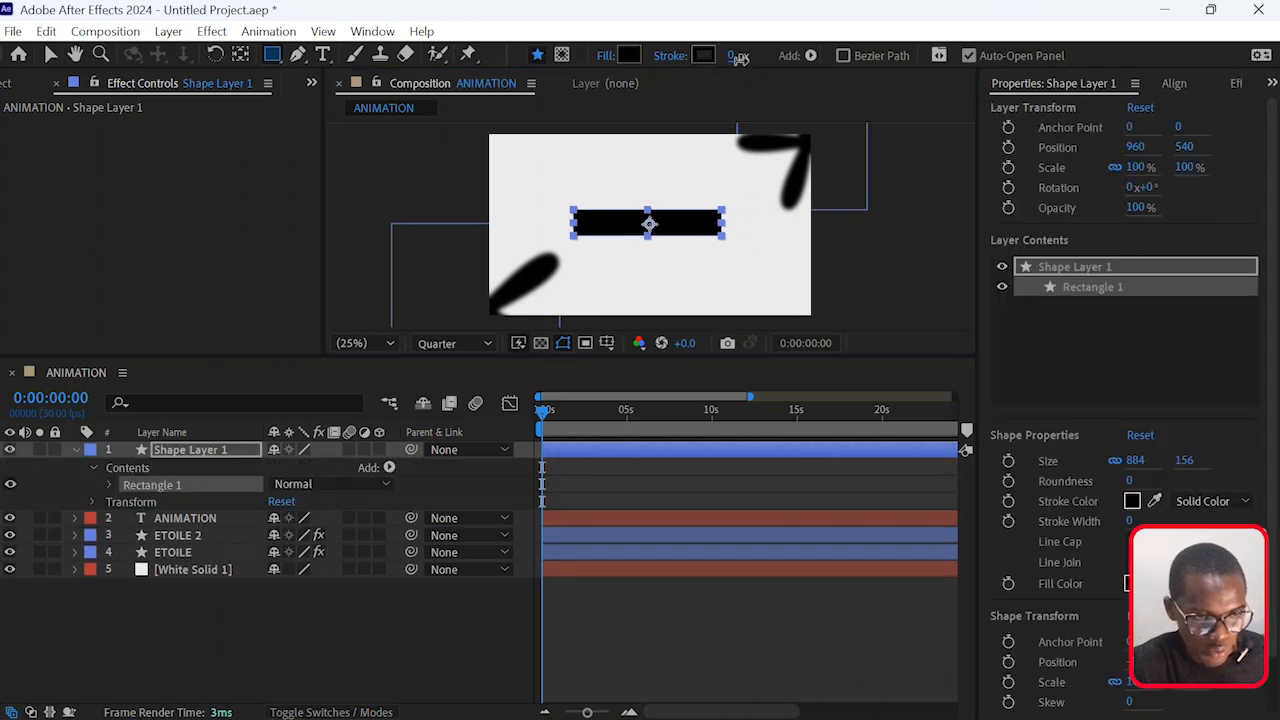
# Give the rectangle a 7 px stroke and set its fill to none.
pyautogui.moveTo(745, 60); pyautogui.dragTo(753, 68)
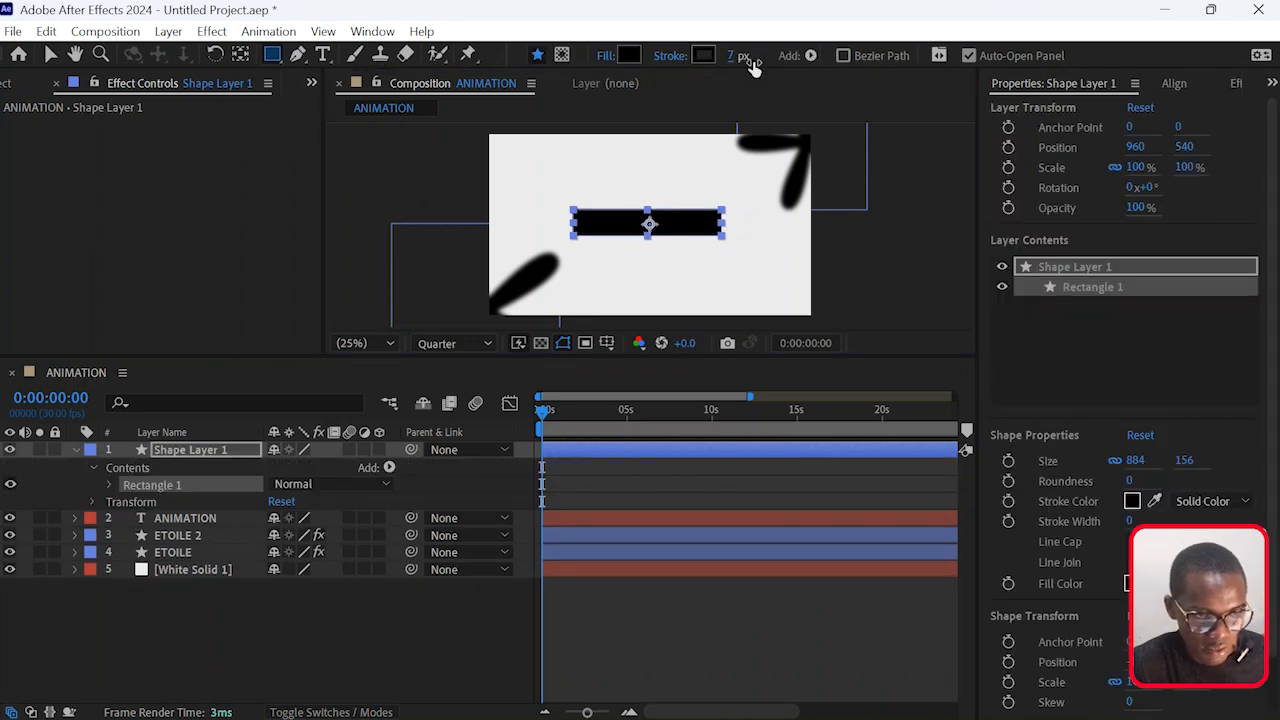
pyautogui.click(606, 55)
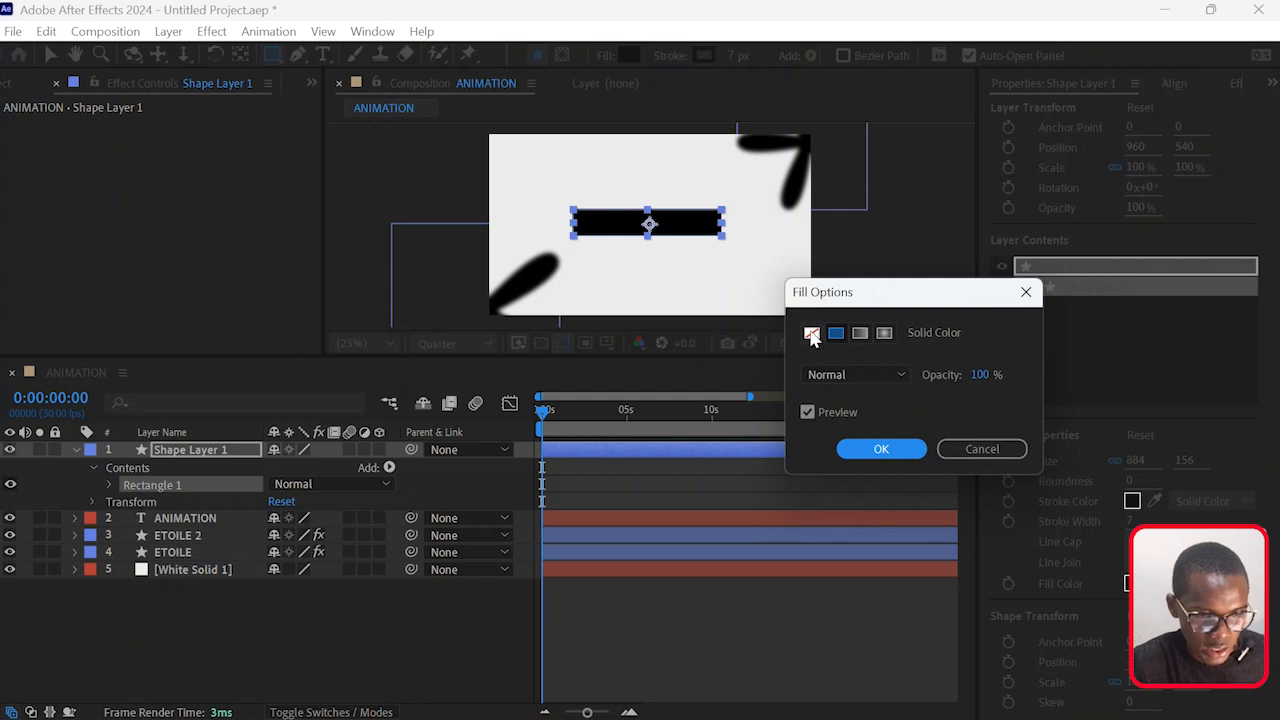
pyautogui.click(811, 332)
pyautogui.click(903, 455)
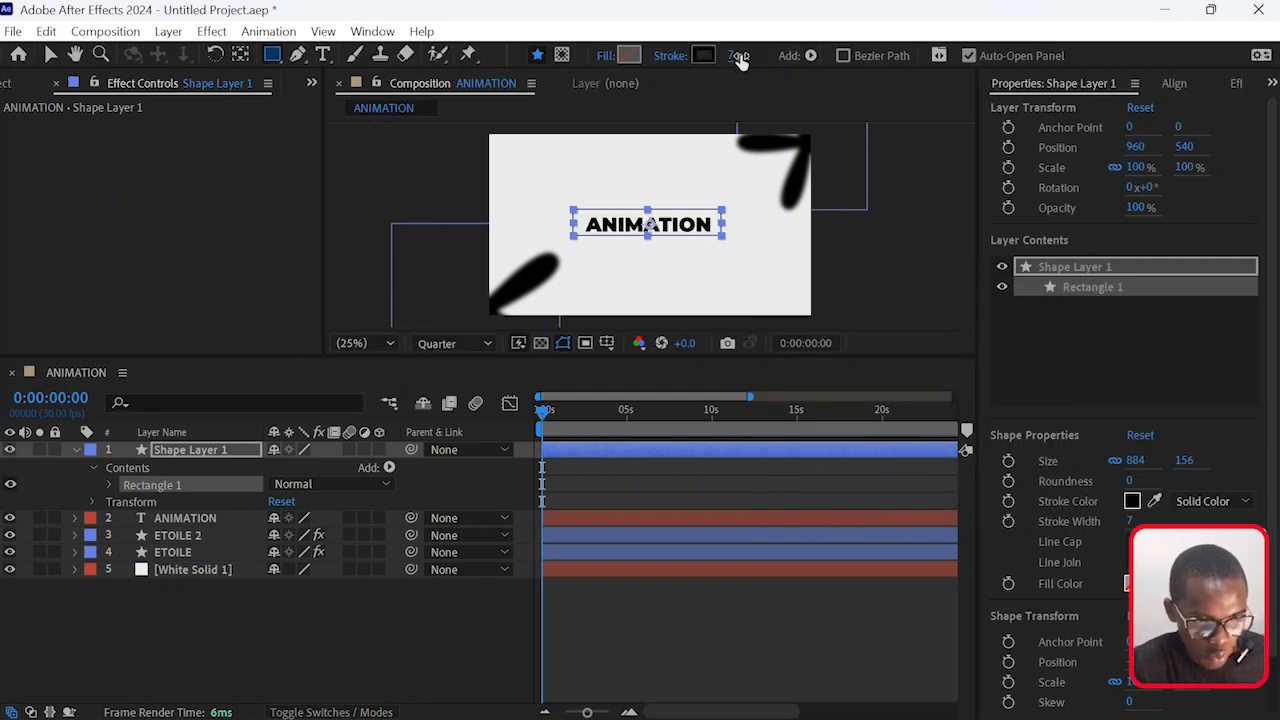
# Set the rectangle's stroke width to 12 px.
pyautogui.moveTo(755, 71); pyautogui.dragTo(762, 71)
pyautogui.press('Down')
pyautogui.press('Down')
pyautogui.press('Down')
pyautogui.press('Down')
pyautogui.press('Down')
pyautogui.press('Down')
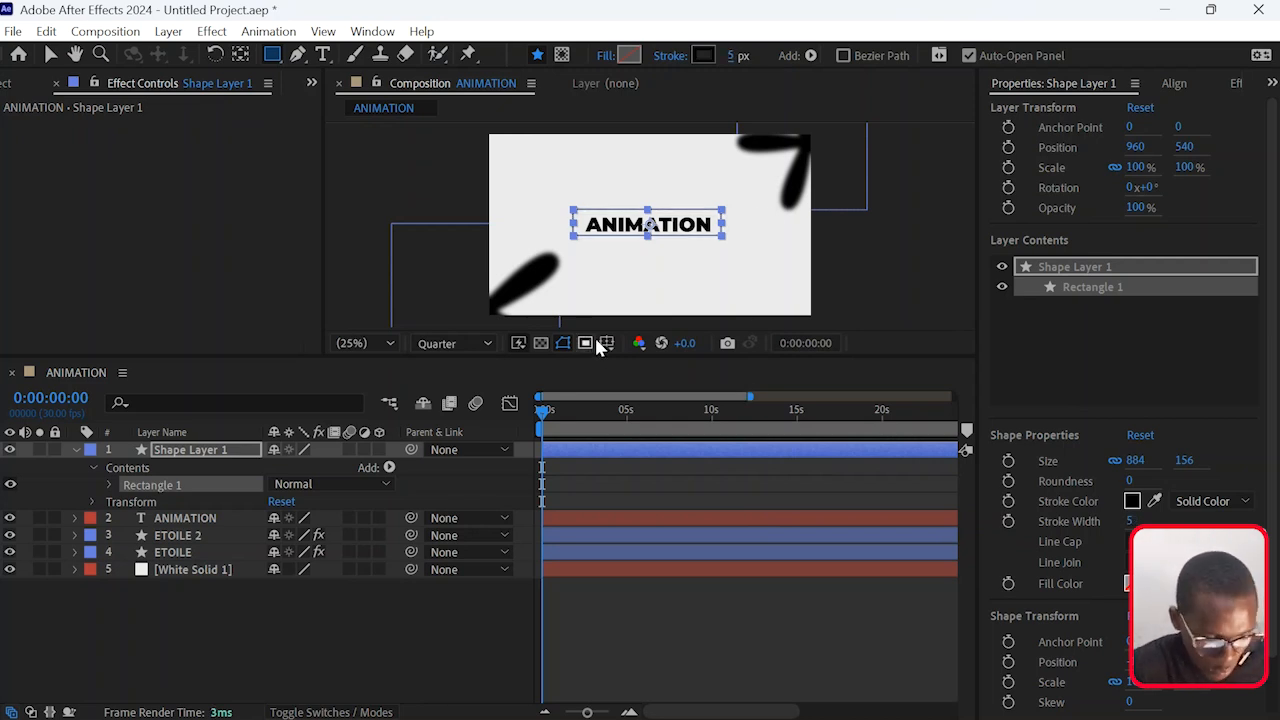
pyautogui.click(738, 57)
pyautogui.write('12')
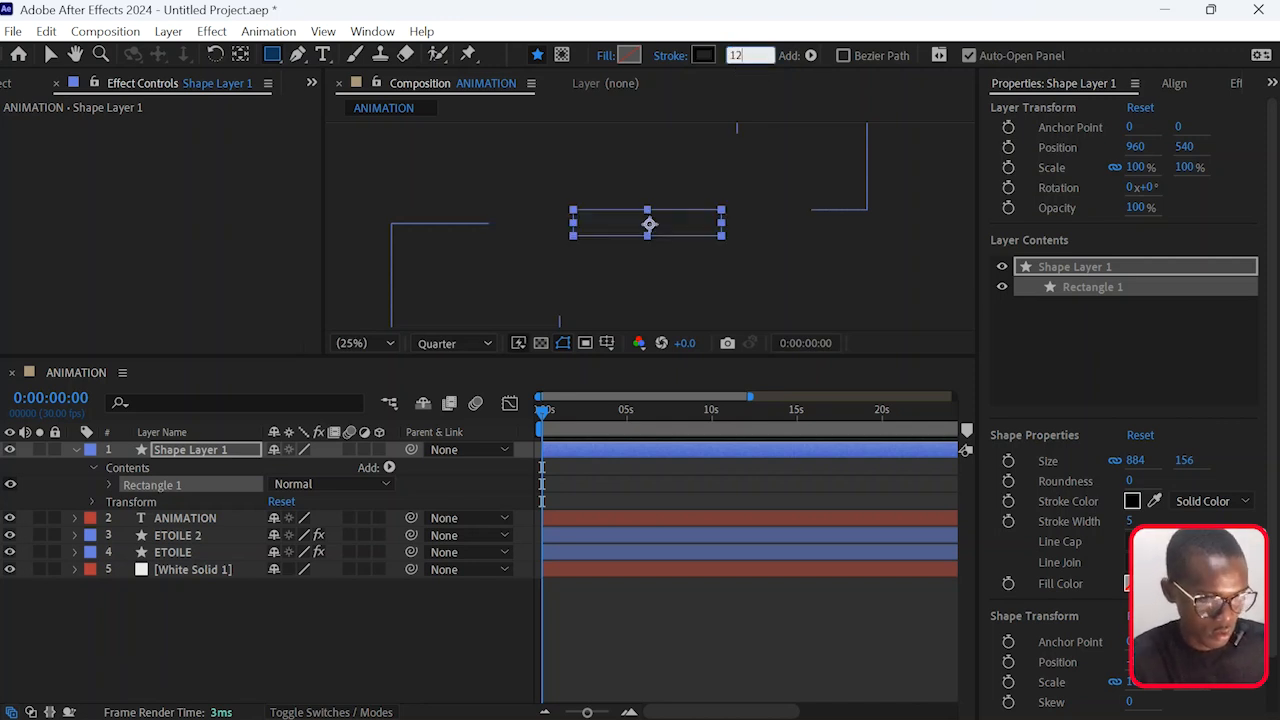
pyautogui.press('Return')
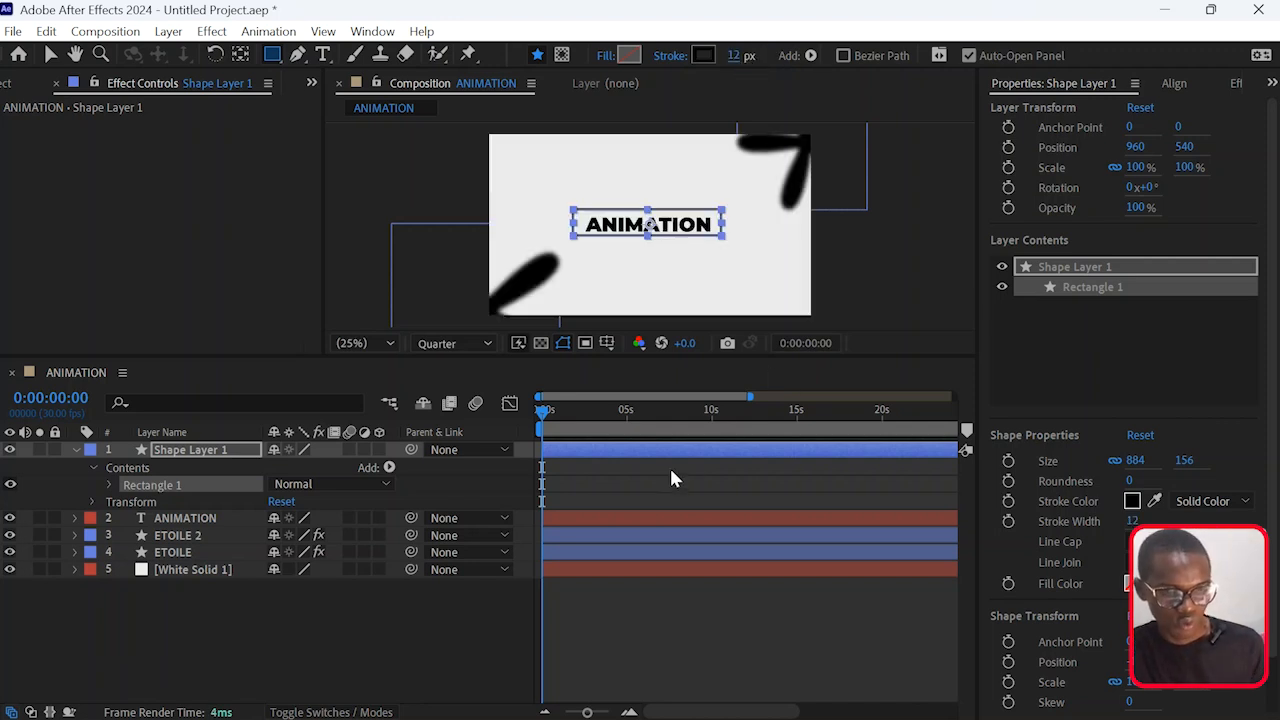
# Nudge the rectangle's layer right and down to position 972, 552 so it frames the ANIMATION text.
pyautogui.click(668, 467)
pyautogui.click(626, 447)
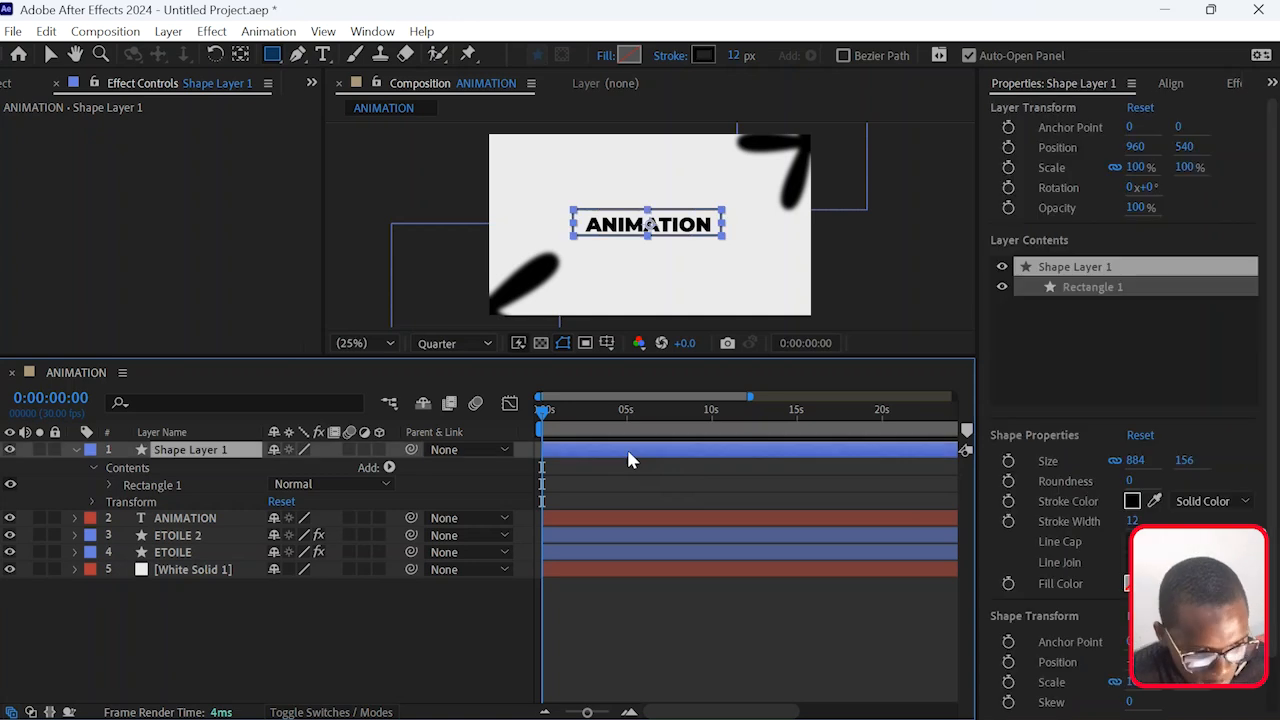
pyautogui.press('Down')
pyautogui.press('Down')
pyautogui.press('Down')
pyautogui.press('Right')
pyautogui.press('Right')
pyautogui.press('Right')
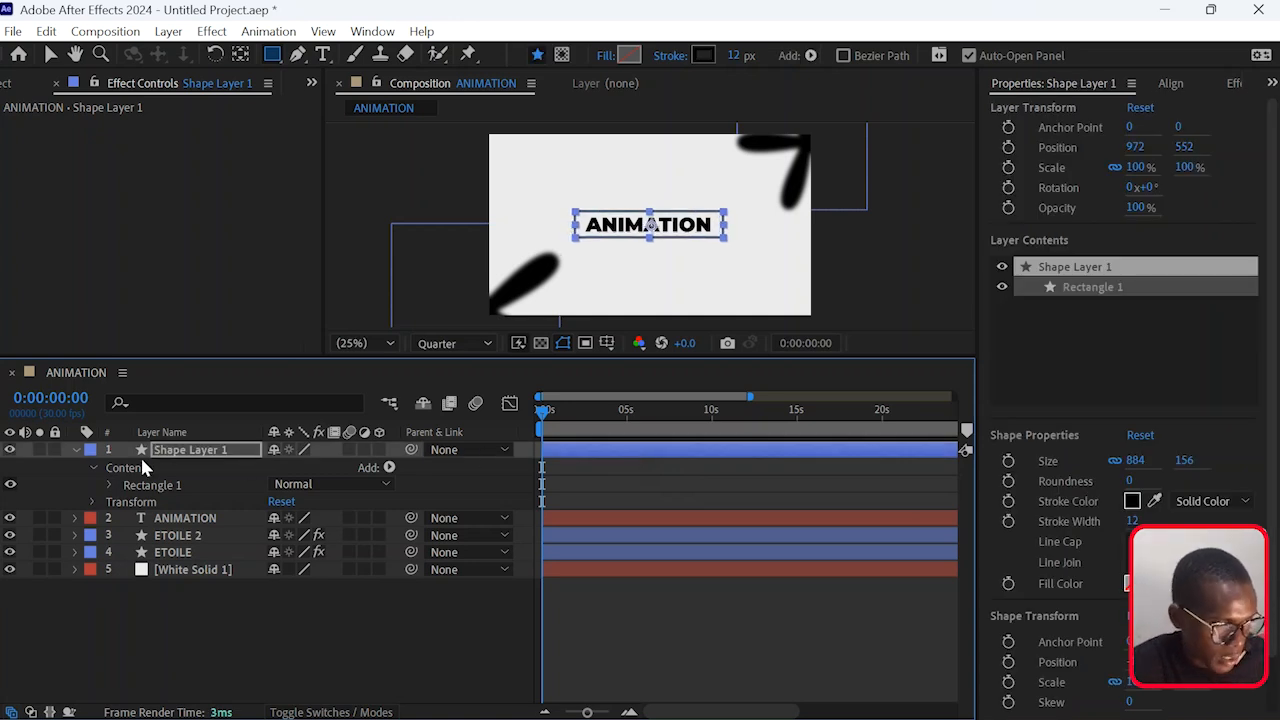
# Rename the rectangle's shape layer as RECTANGLE.
pyautogui.click(145, 485)
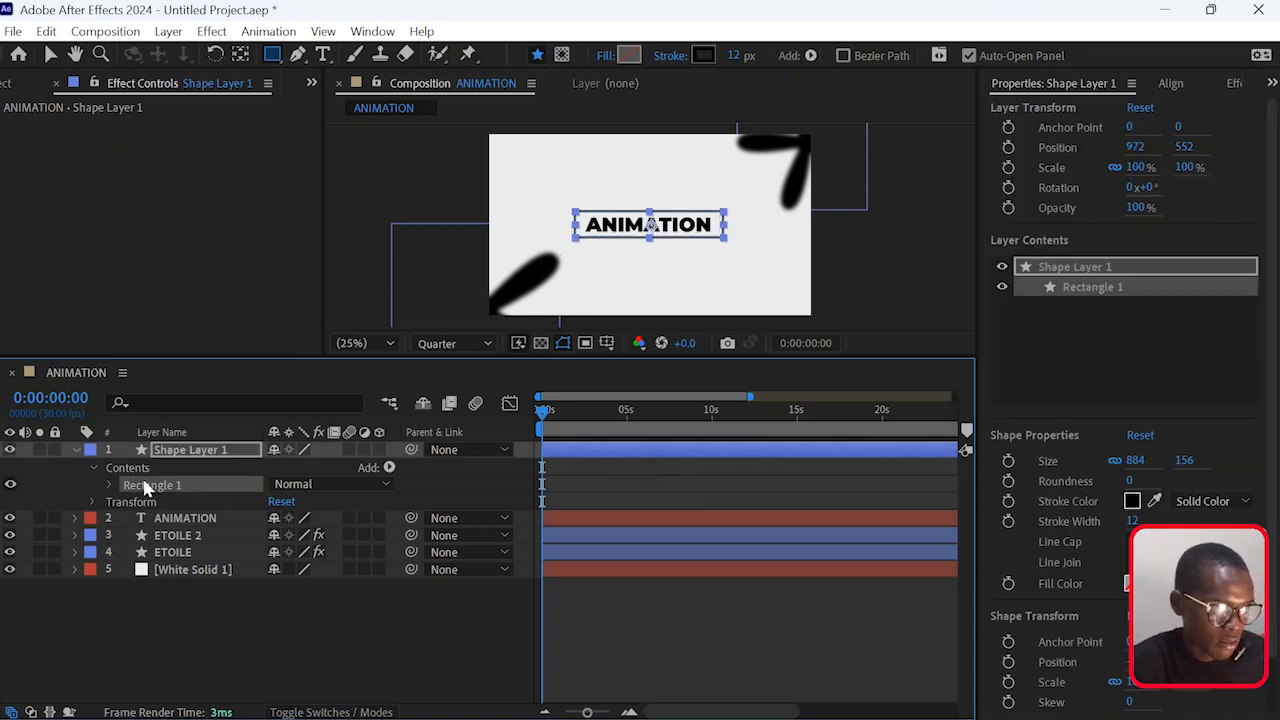
pyautogui.click(194, 453)
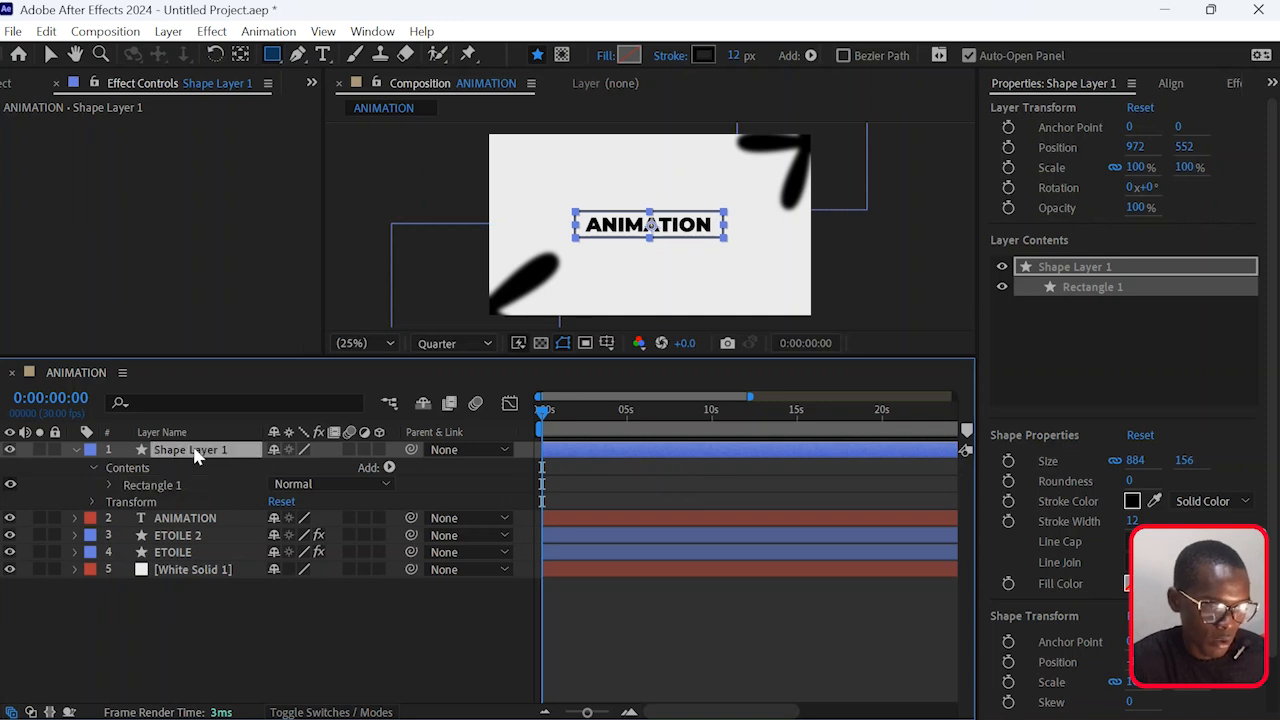
pyautogui.press('Return')
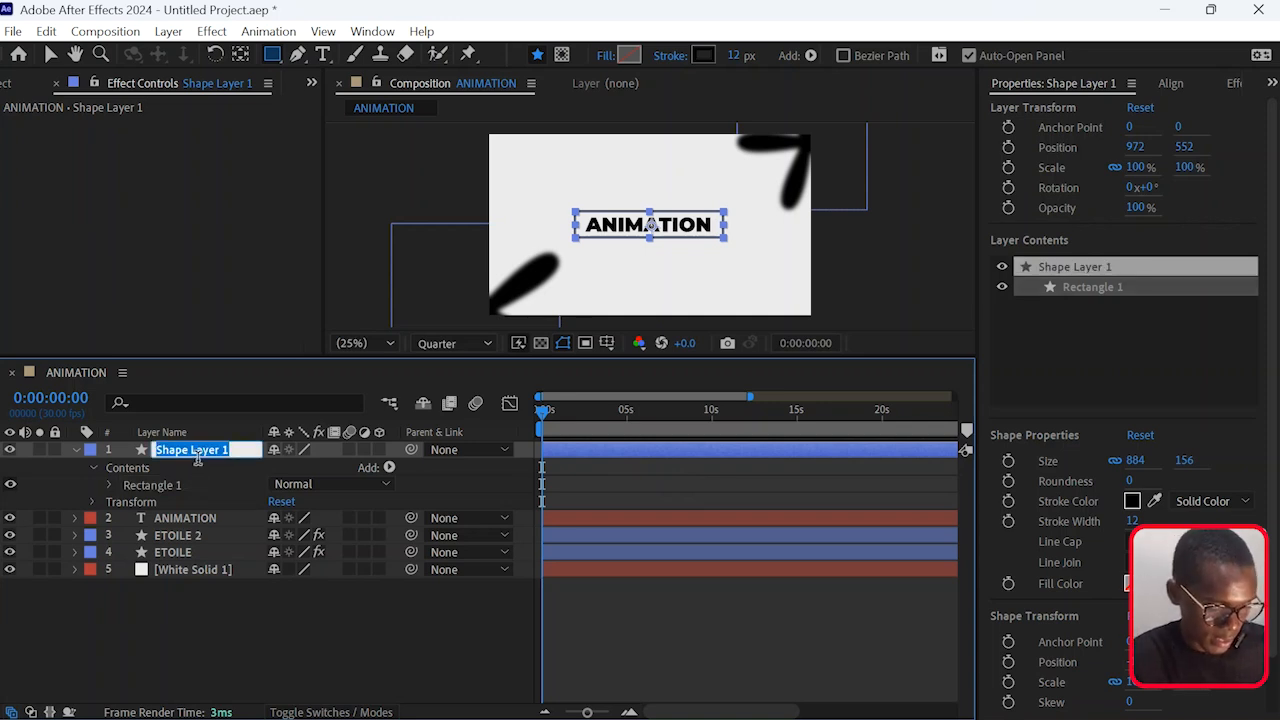
pyautogui.write('RECT')
pyautogui.press('Return')
pyautogui.press('a')
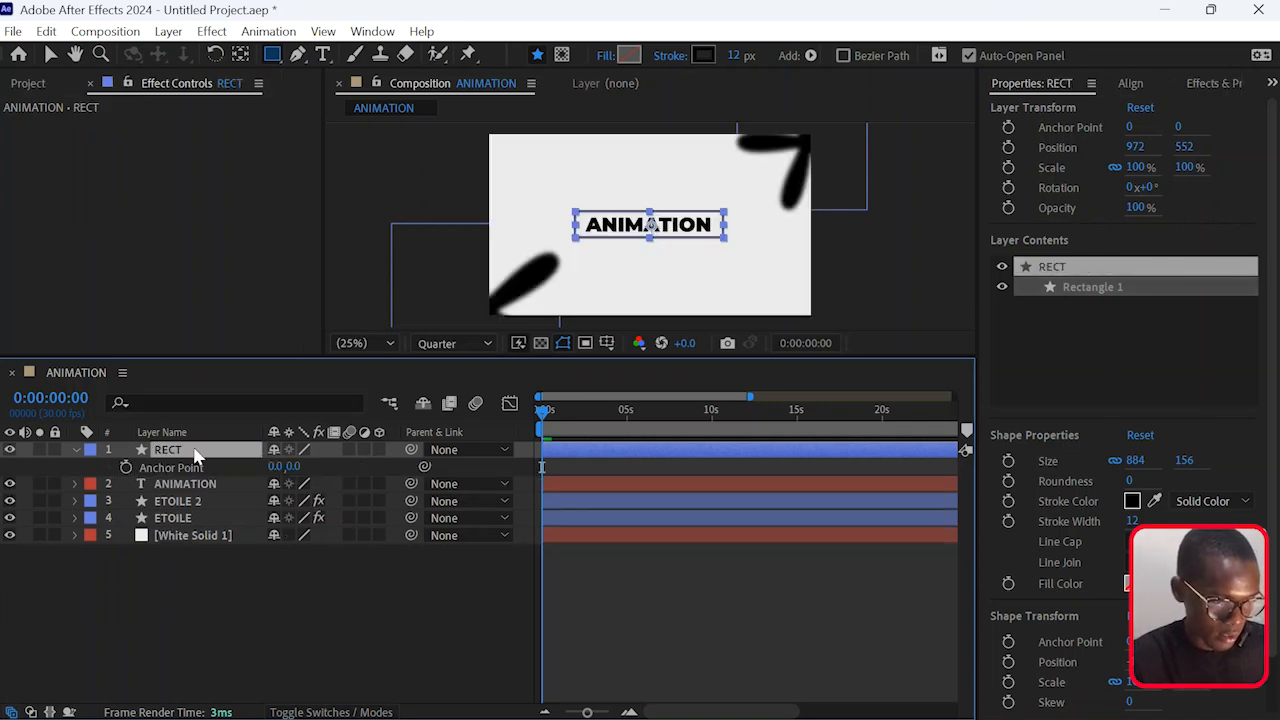
pyautogui.press('Return')
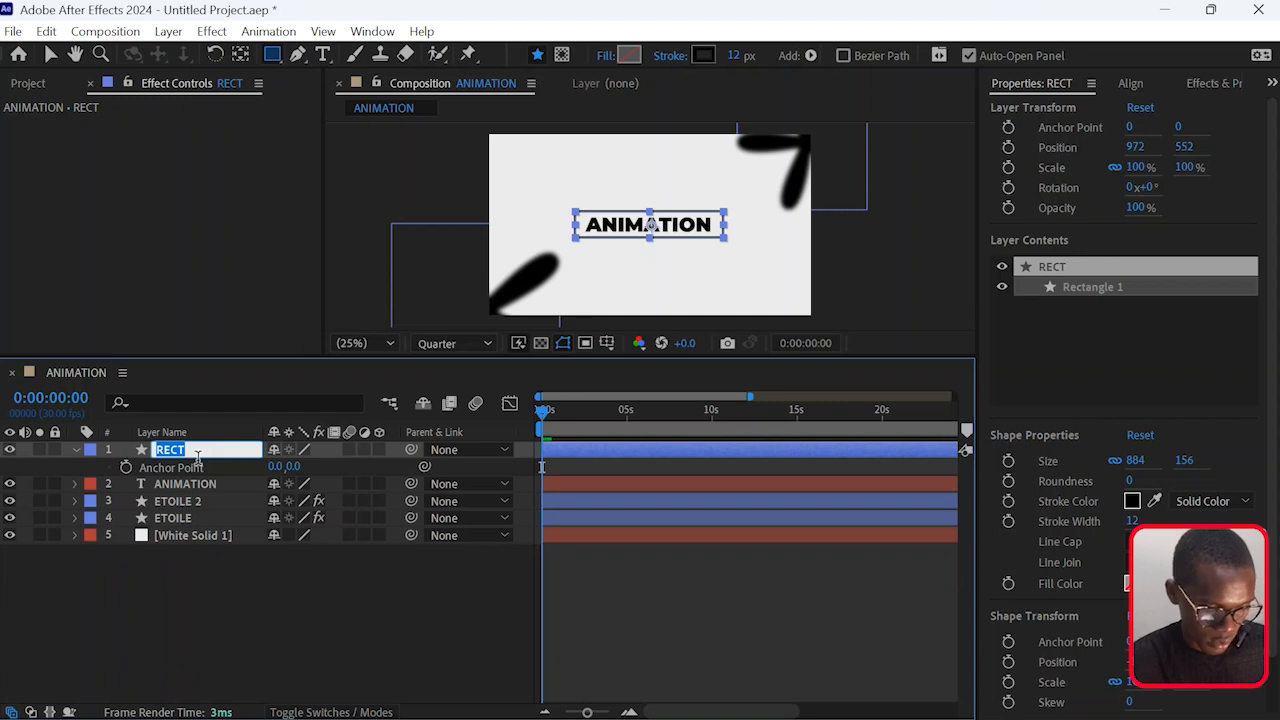
pyautogui.click(198, 455)
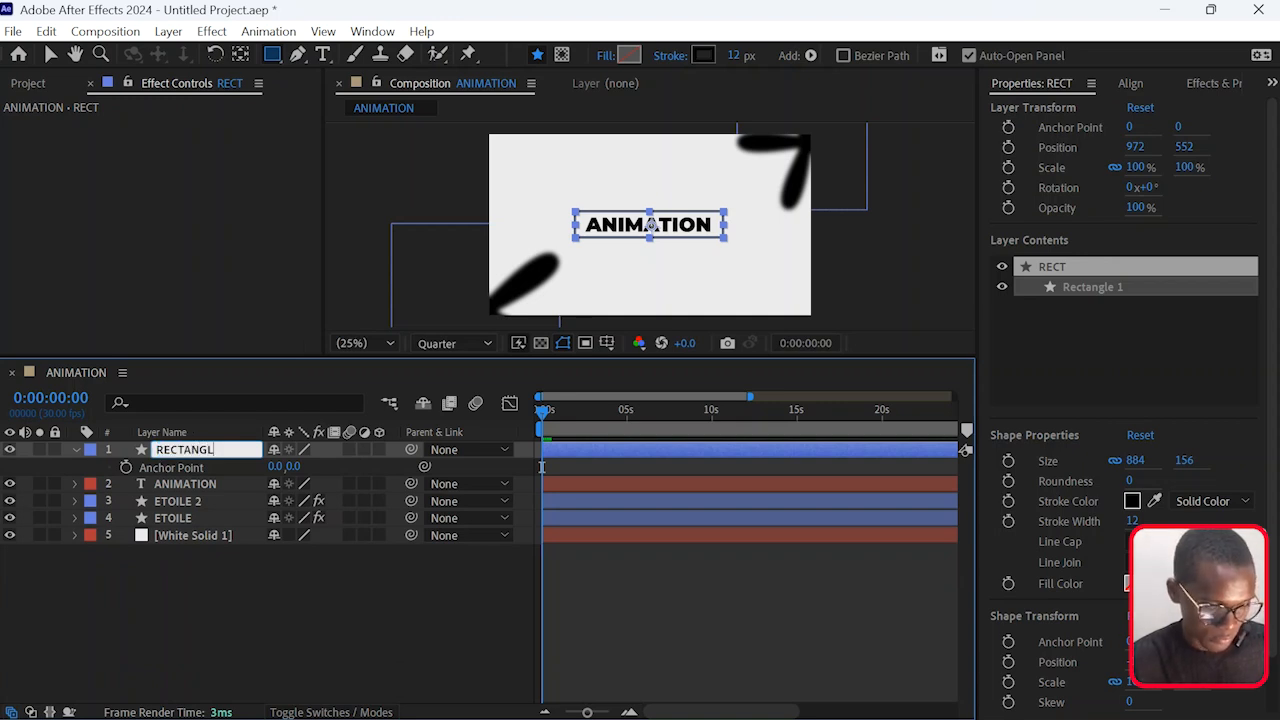
pyautogui.click(262, 614)
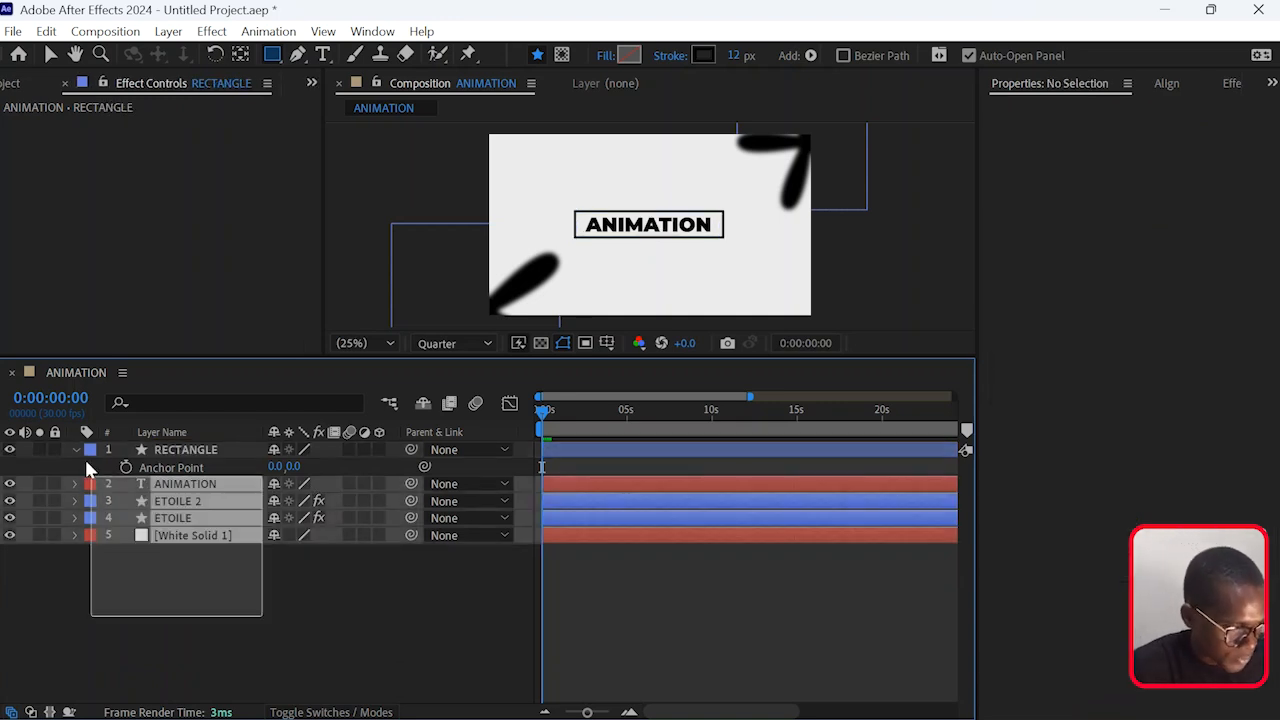
# Expand the properties of all layers and open the Rectangle 1 group in the RECTANGLE layer's contents.
pyautogui.hotkey('ctrl', 'a')
pyautogui.click(75, 449)
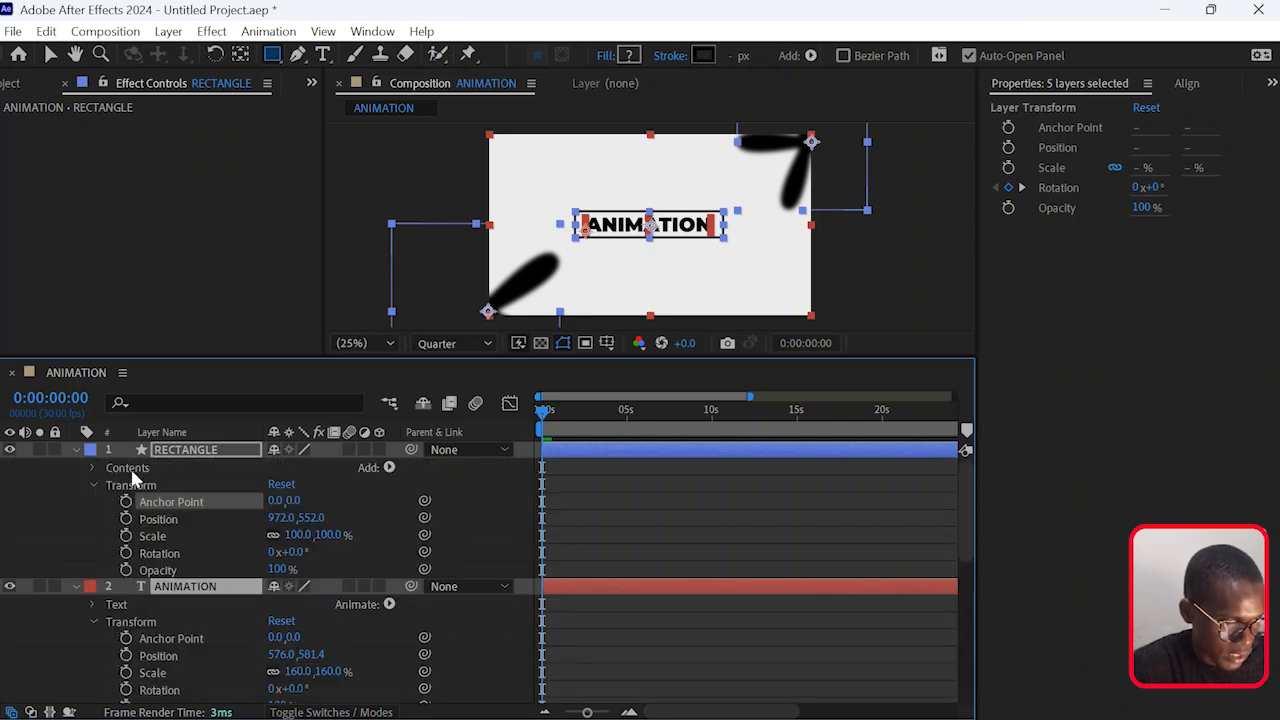
pyautogui.click(104, 468)
pyautogui.click(93, 484)
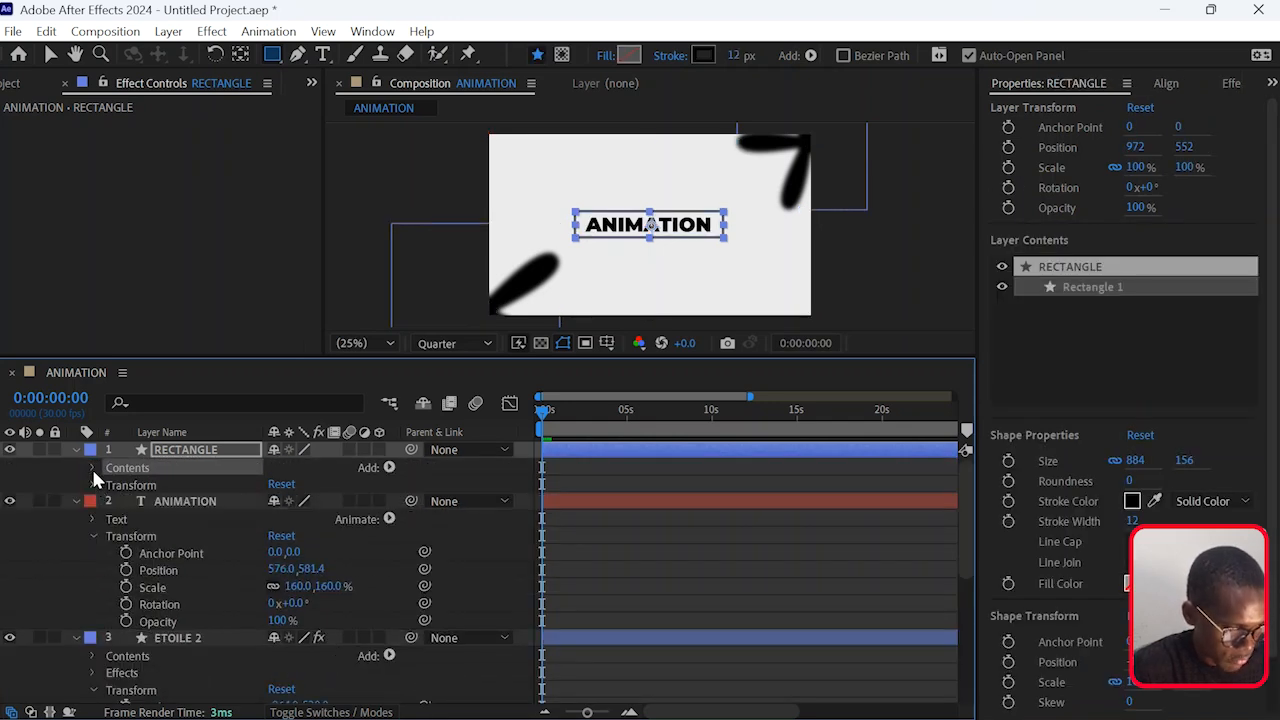
pyautogui.click(91, 468)
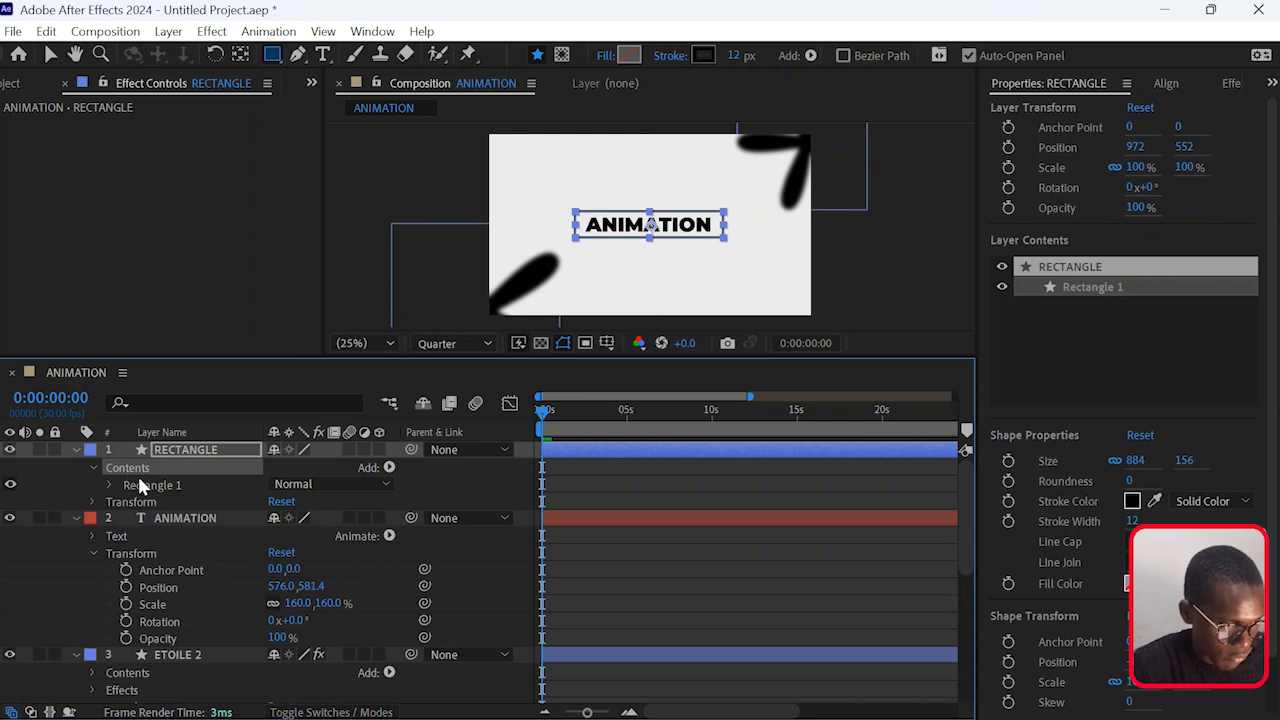
pyautogui.click(145, 485)
pyautogui.click(109, 484)
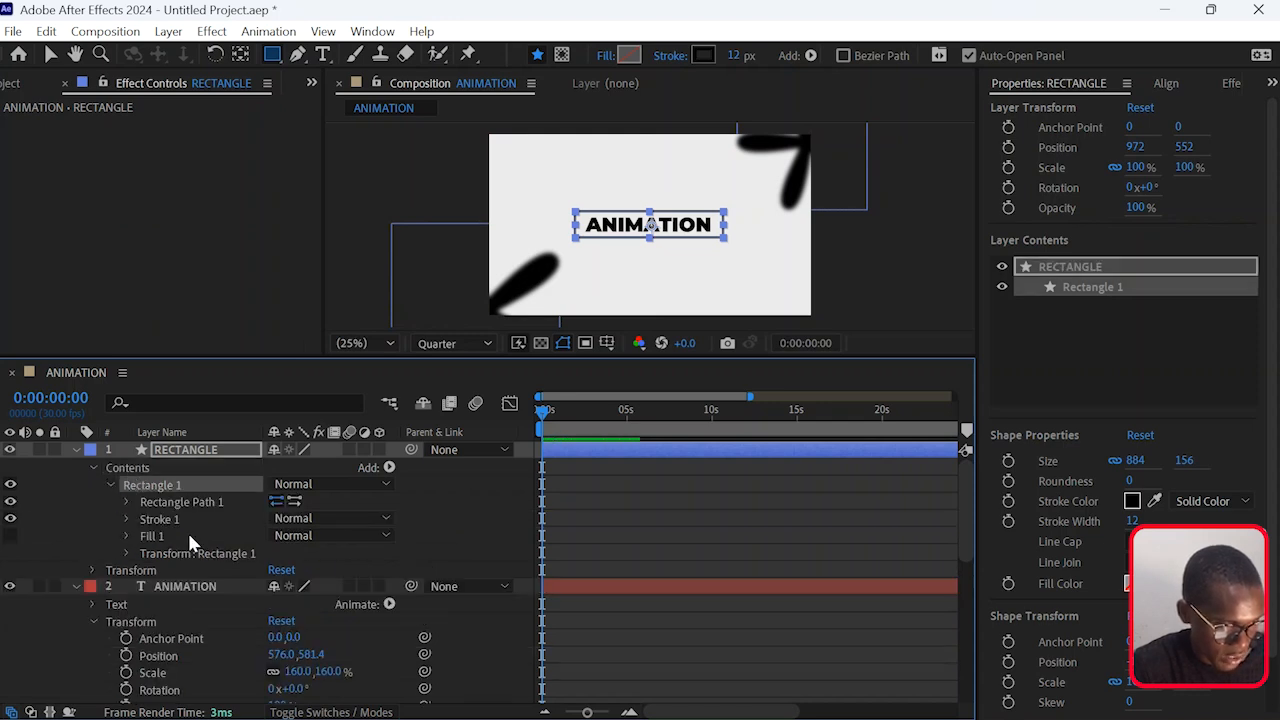
# Add a dash to Stroke 1 of Rectangle 1 so the rectangle's outline is dashed.
pyautogui.click(156, 502)
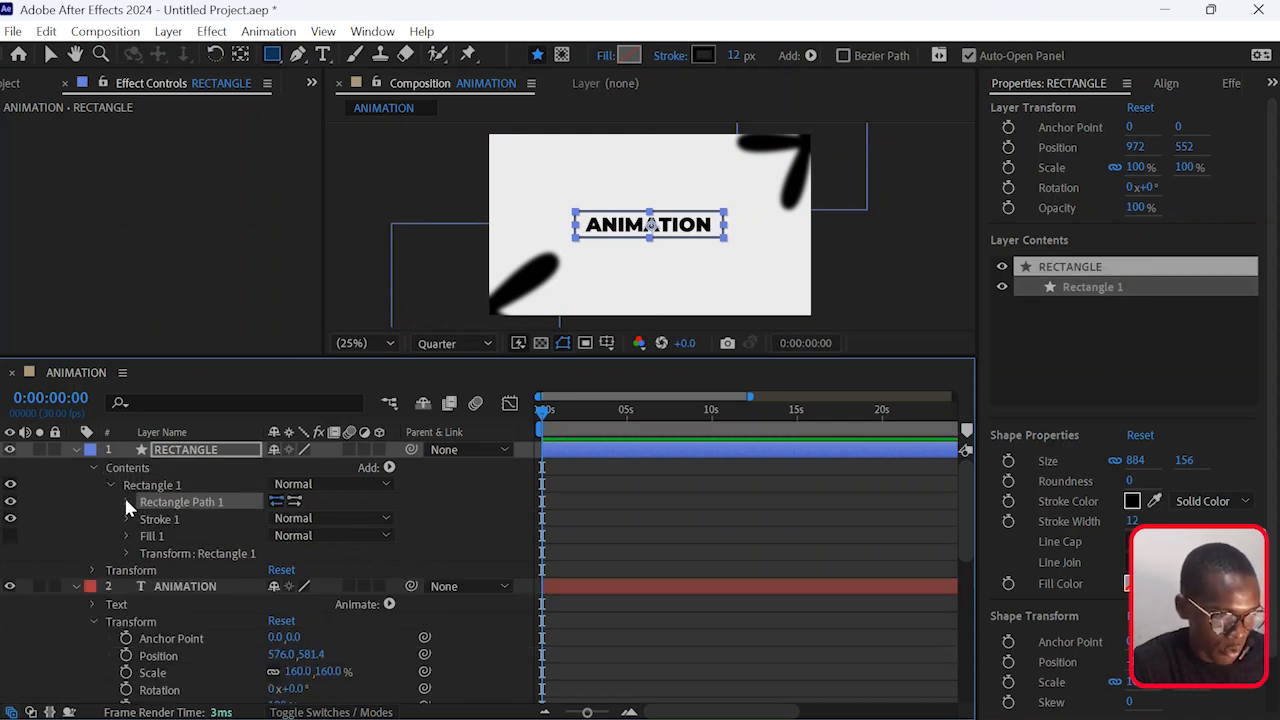
pyautogui.click(125, 502)
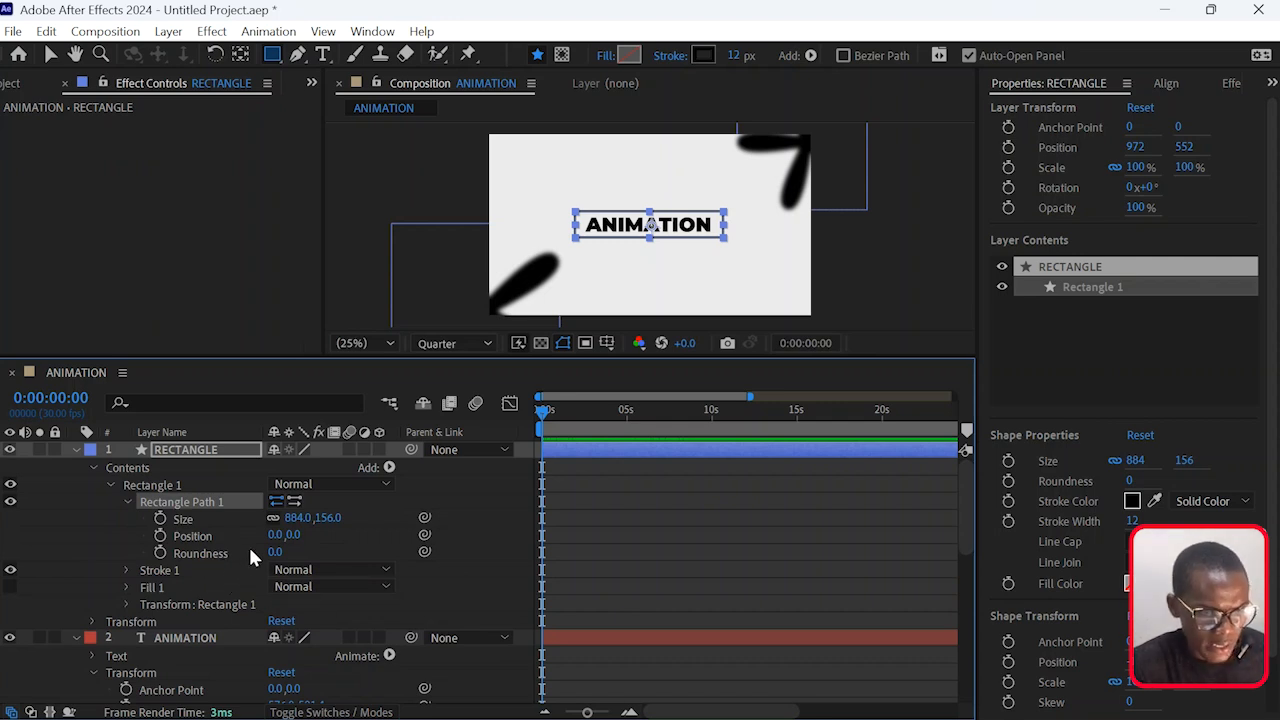
pyautogui.click(110, 484)
pyautogui.click(104, 485)
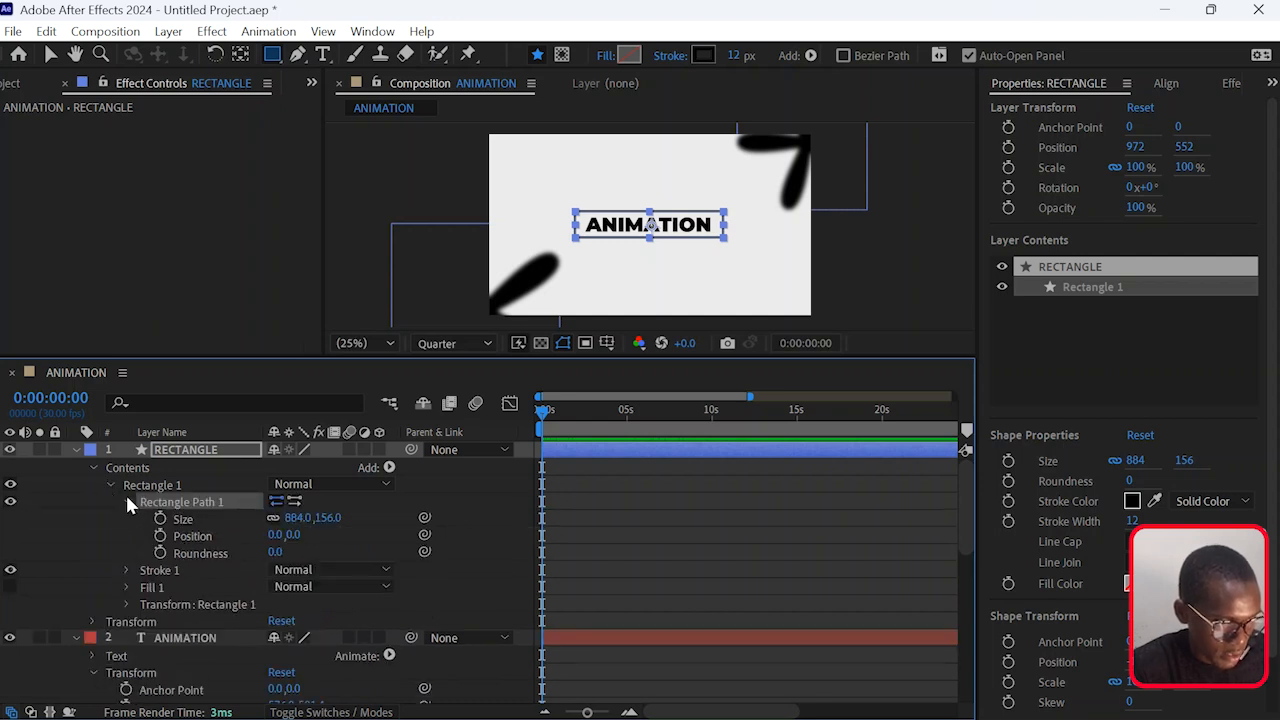
pyautogui.click(127, 501)
pyautogui.click(156, 520)
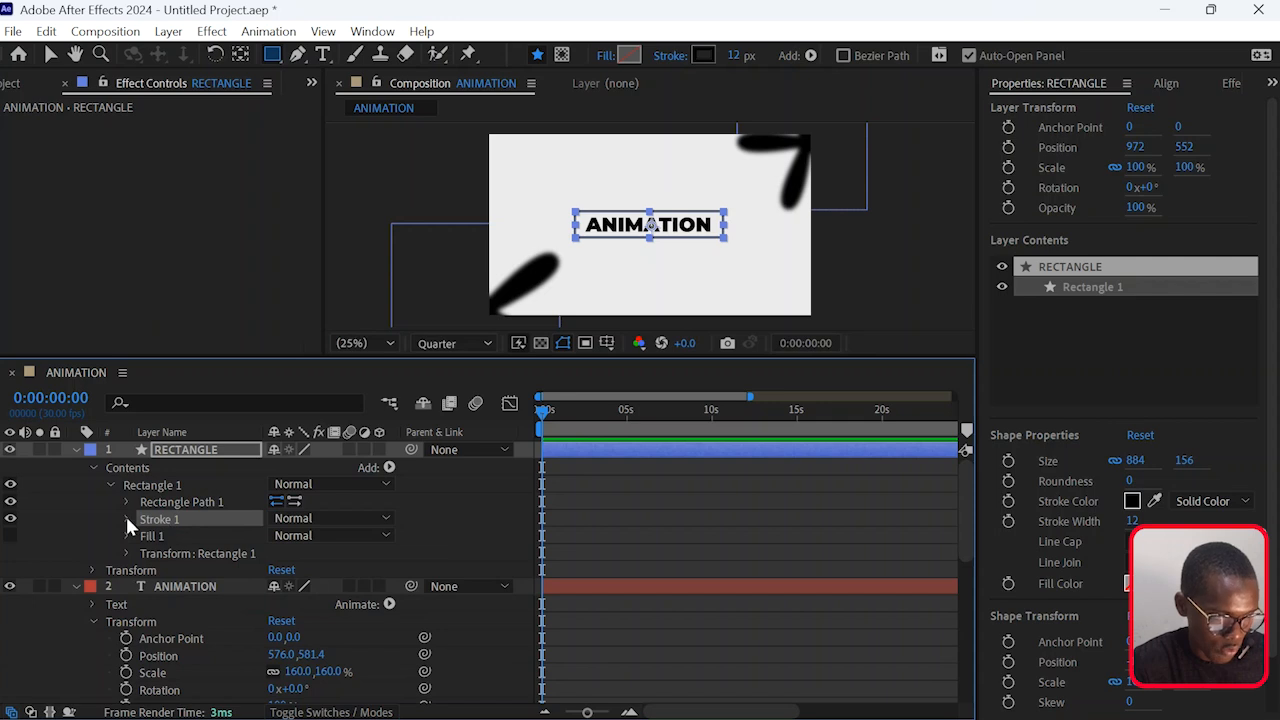
pyautogui.click(127, 519)
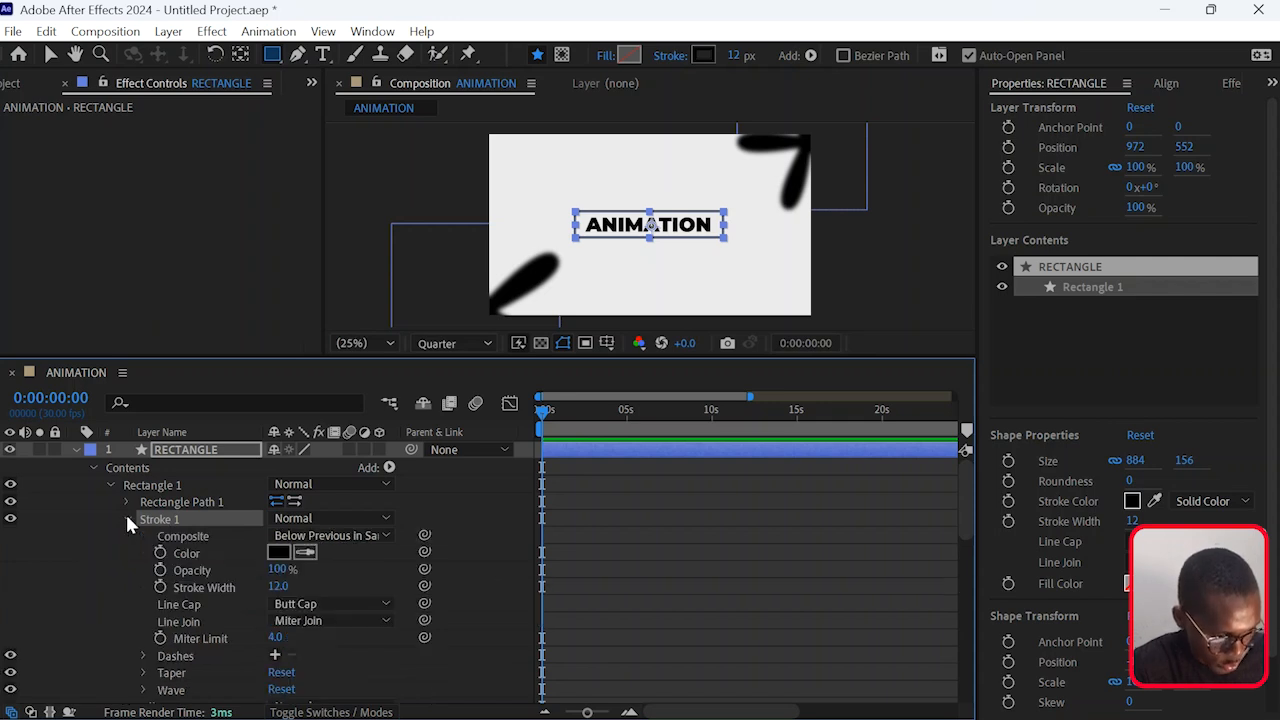
pyautogui.click(183, 658)
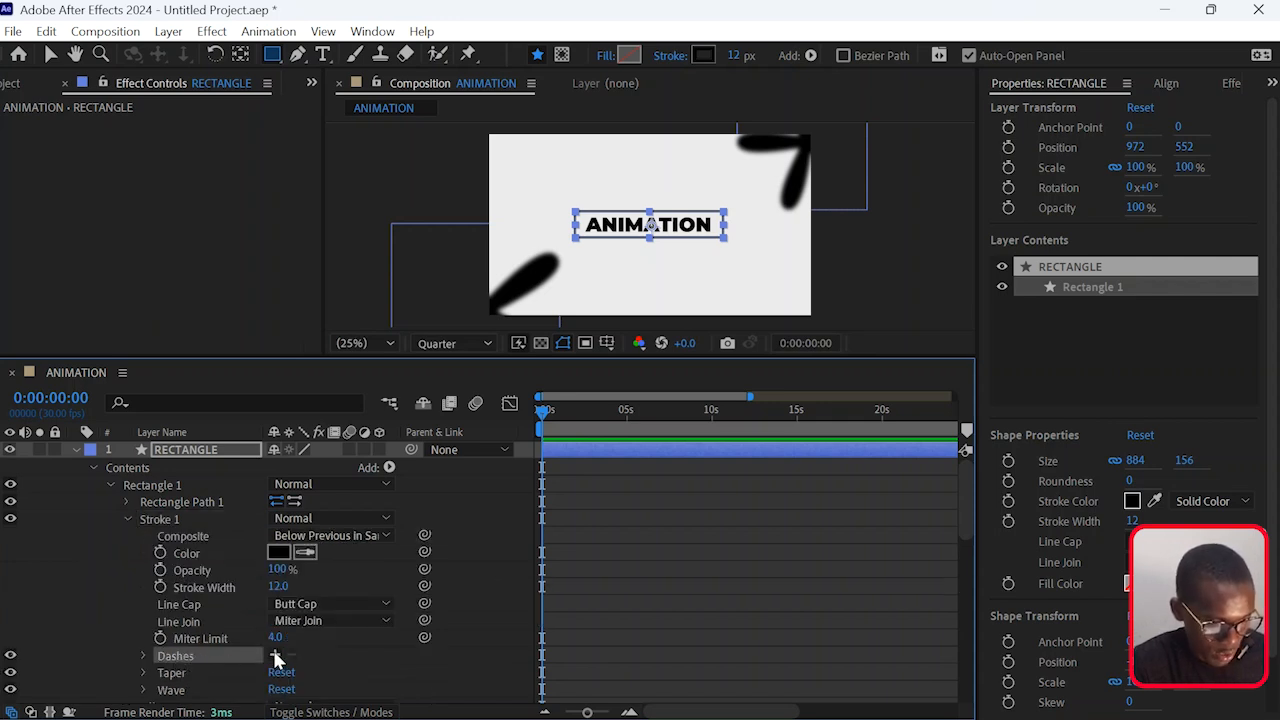
pyautogui.click(275, 657)
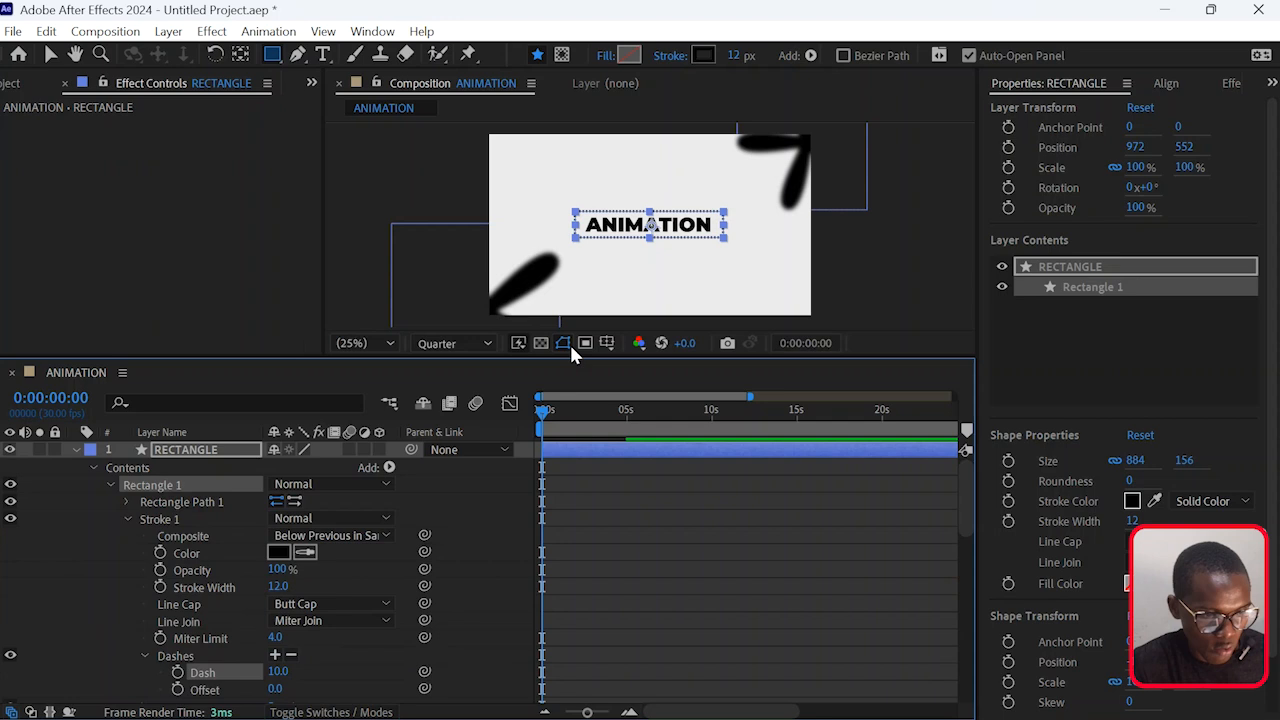
# Magnify the composition view to 50% and switch to the Selection tool with nothing selected.
pyautogui.click(389, 343)
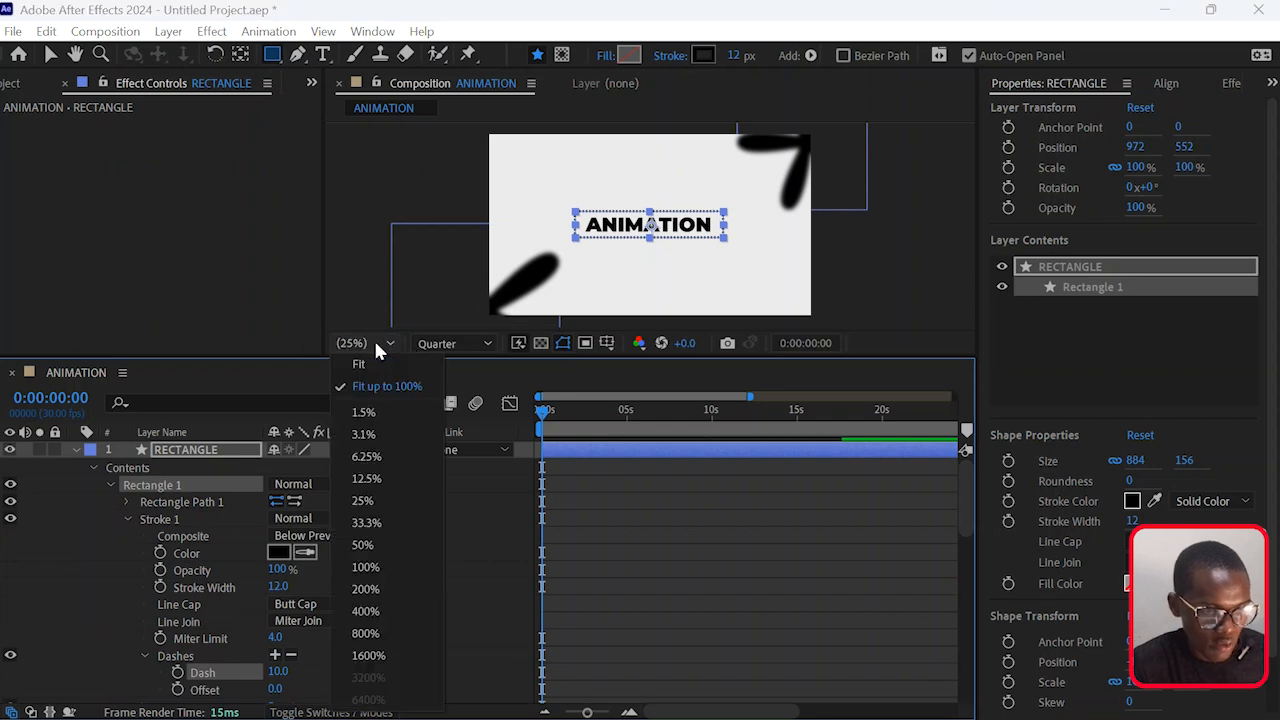
pyautogui.click(380, 544)
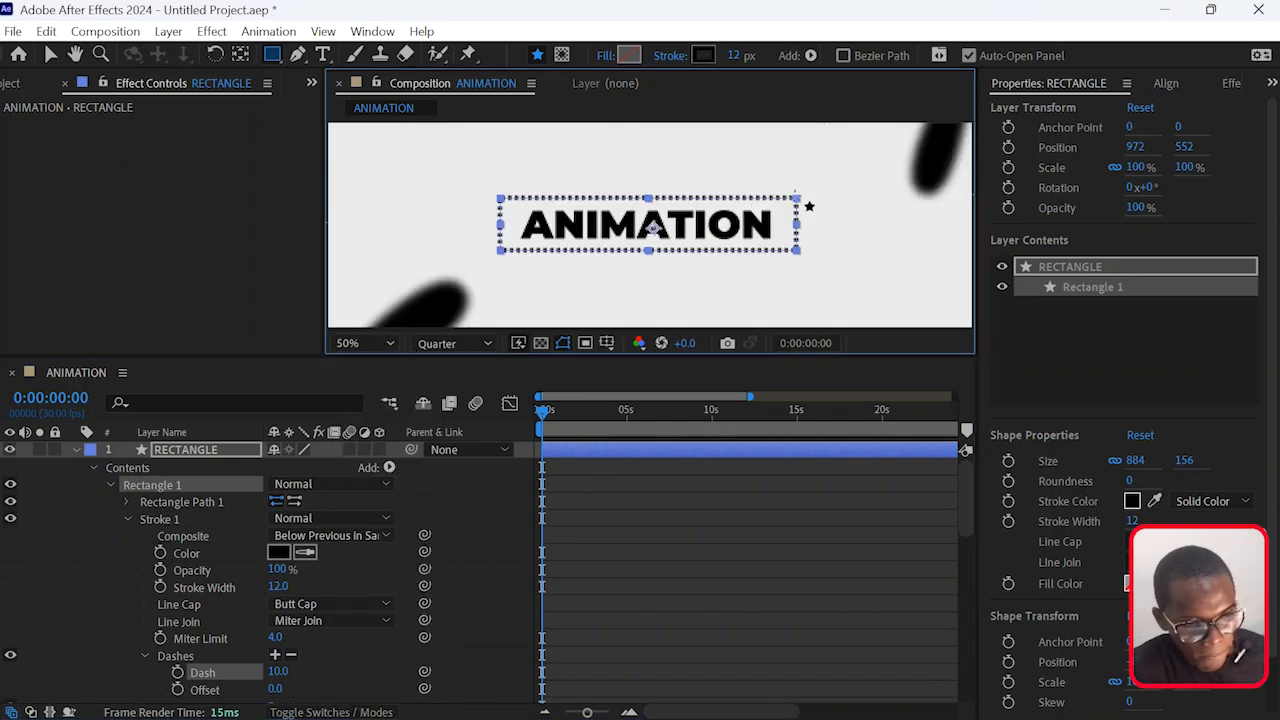
pyautogui.click(649, 535)
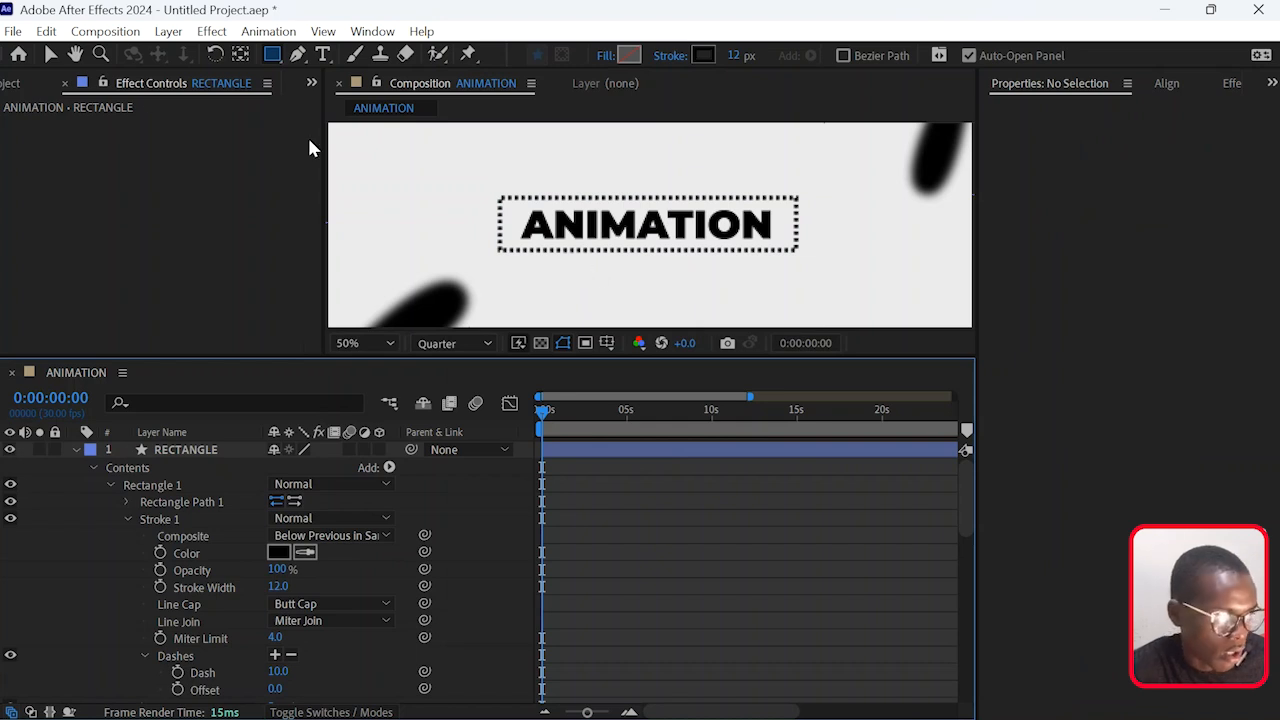
pyautogui.click(50, 54)
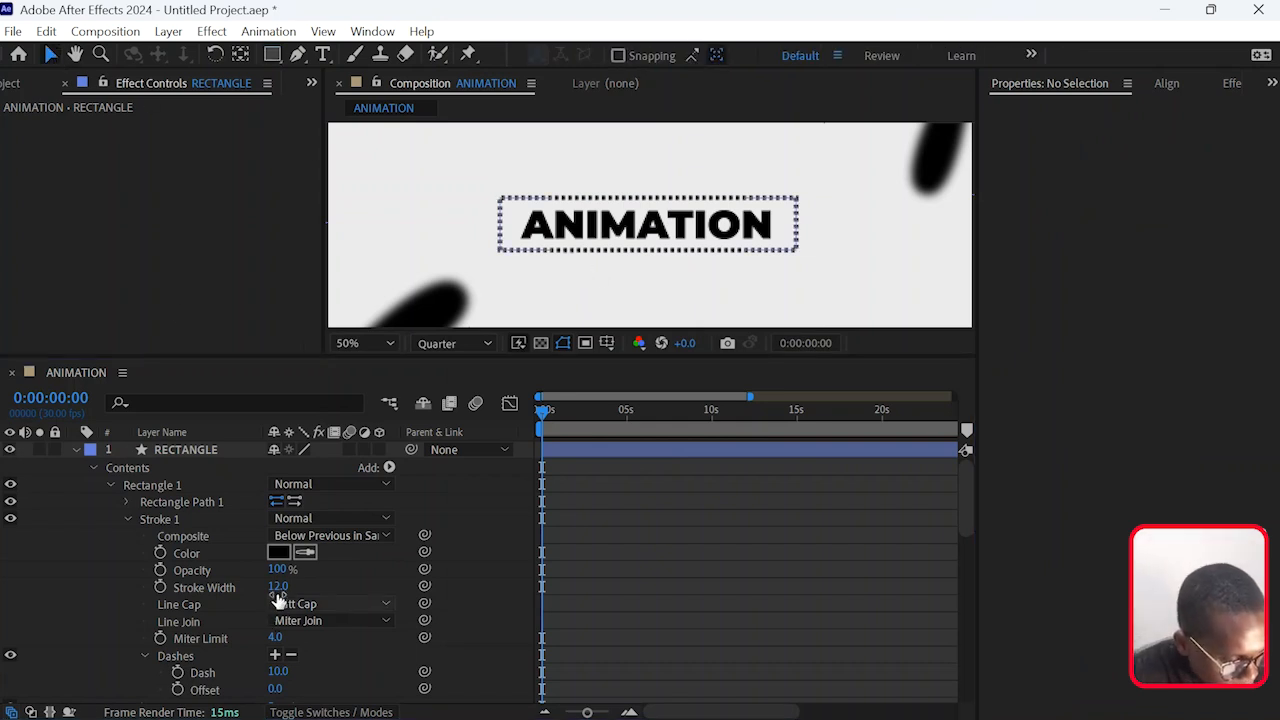
# Adjust the dash length of the rectangle's stroke to 10 and collapse the RECTANGLE layer.
pyautogui.click(287, 671)
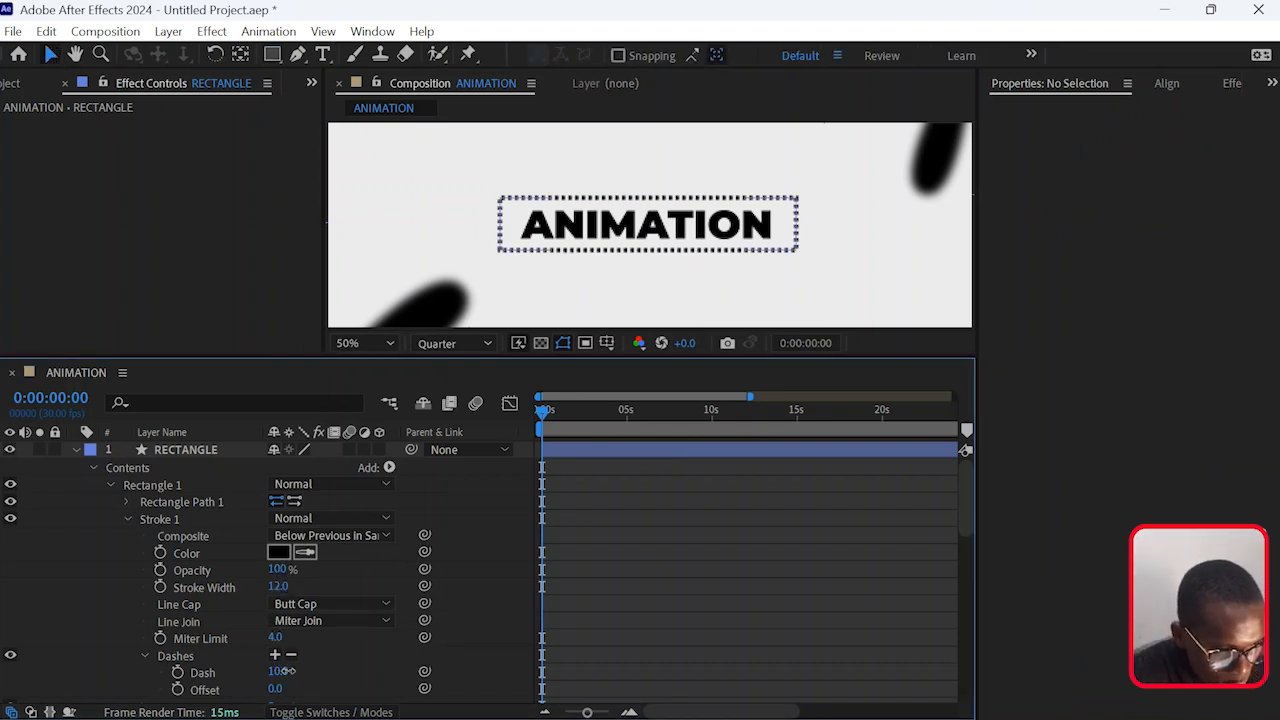
pyautogui.moveTo(287, 671); pyautogui.dragTo(285, 671)
pyautogui.click(644, 620)
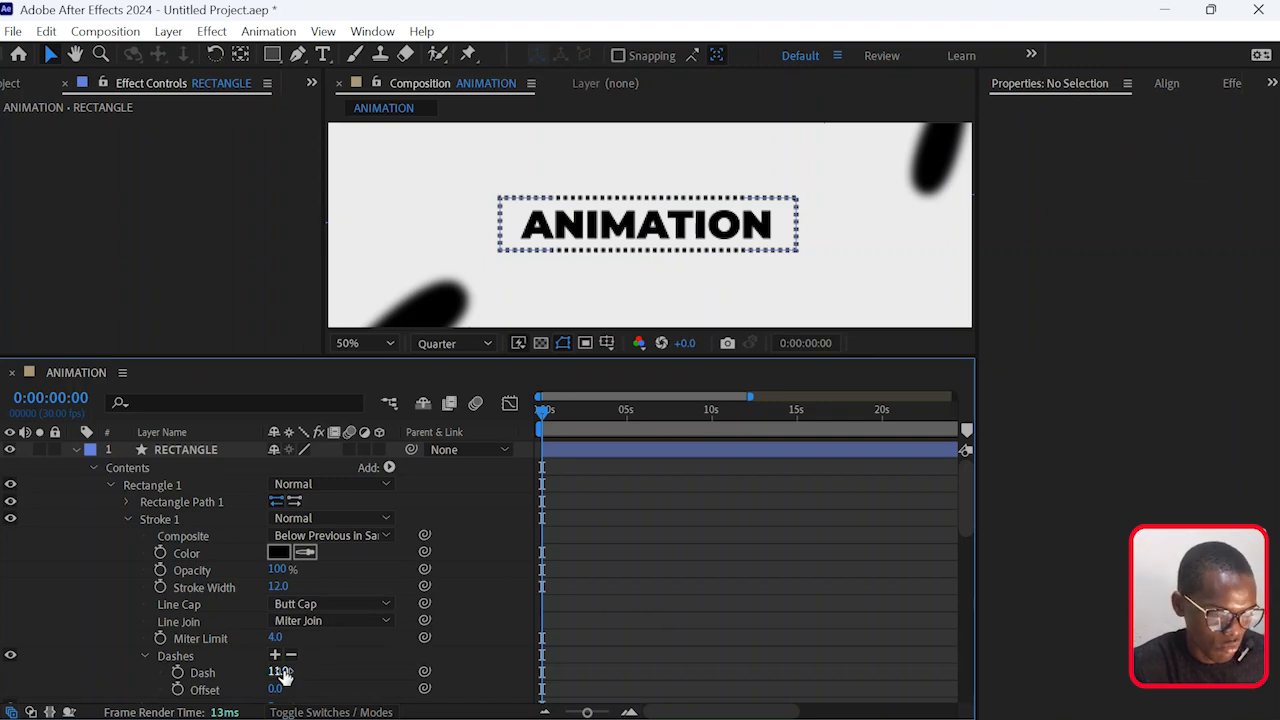
pyautogui.click(275, 673)
pyautogui.write('19')
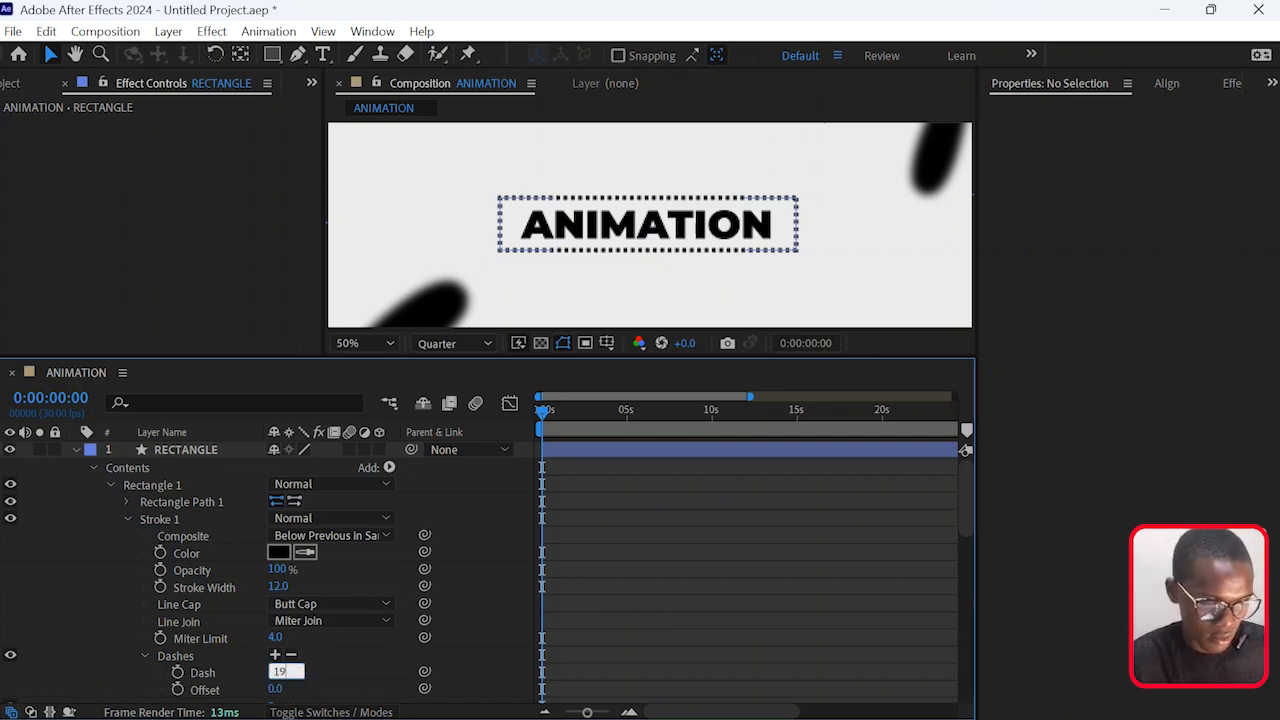
pyautogui.press('Return')
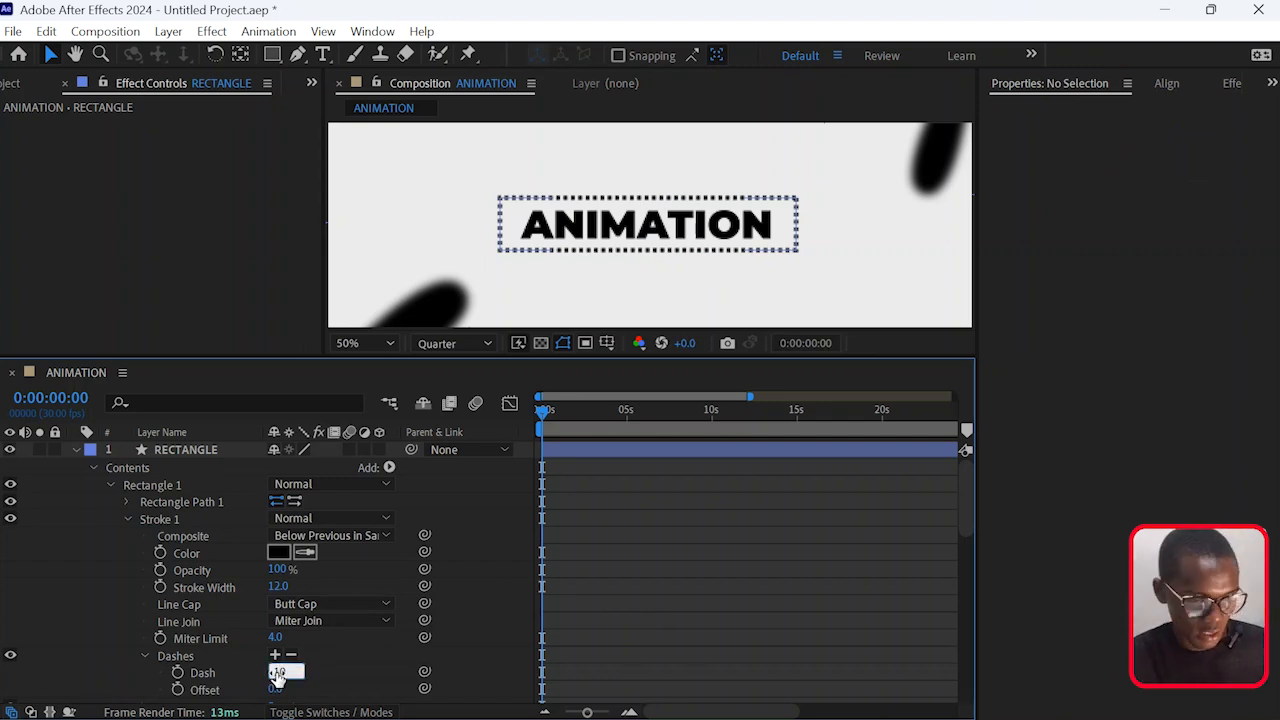
pyautogui.click(76, 450)
pyautogui.click(699, 553)
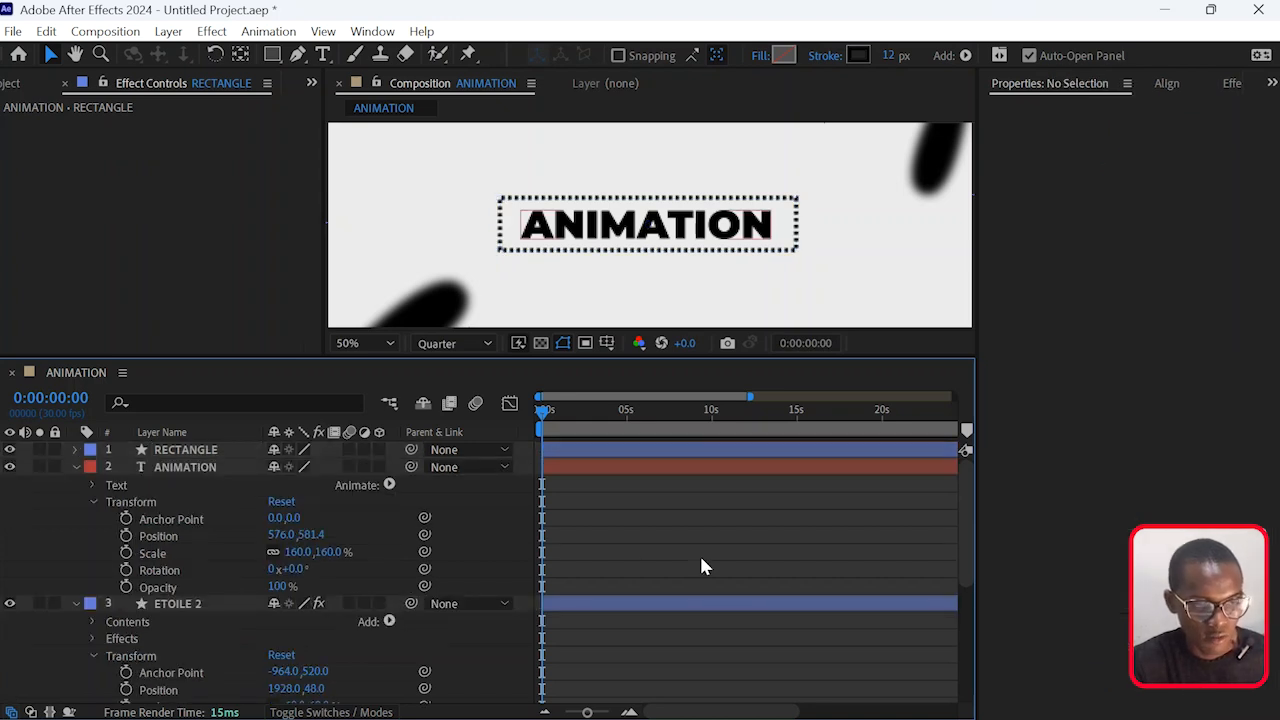
# Move the RECTANGLE layer's anchor point to the dashed rectangle's upper-left corner and collapse the ANIMATION layer.
pyautogui.click(353, 343)
pyautogui.click(374, 388)
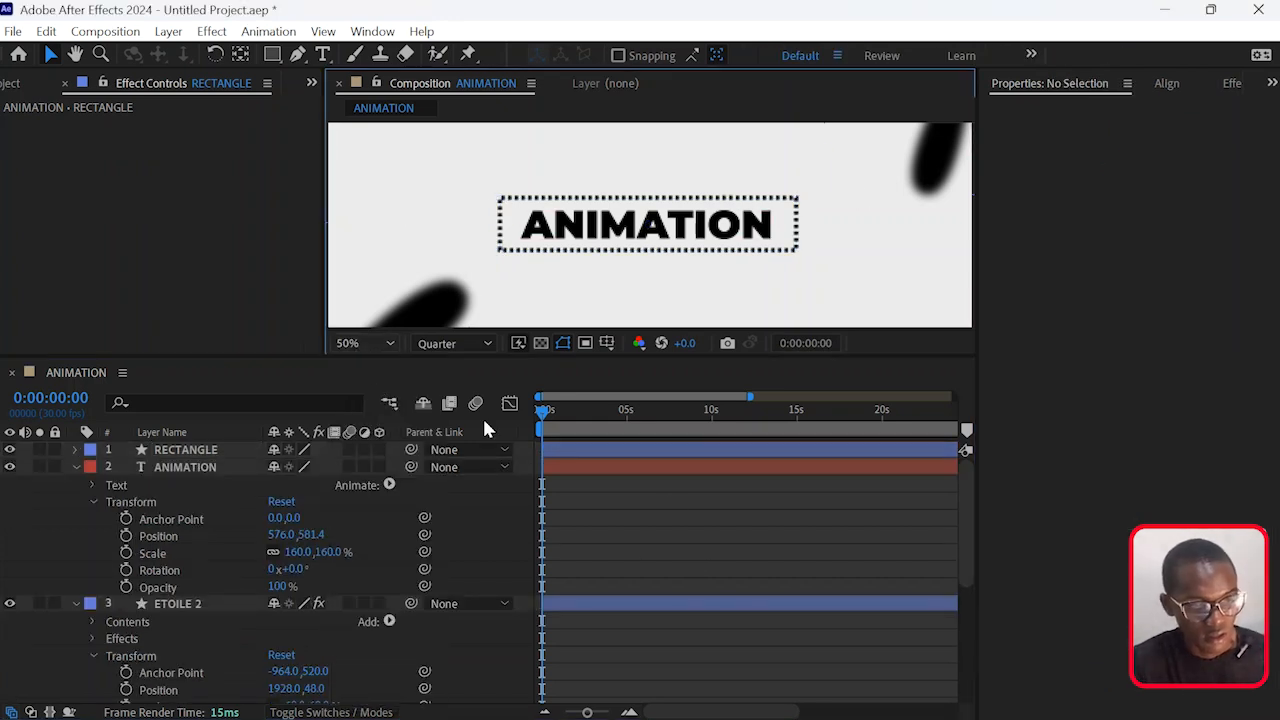
pyautogui.click(565, 452)
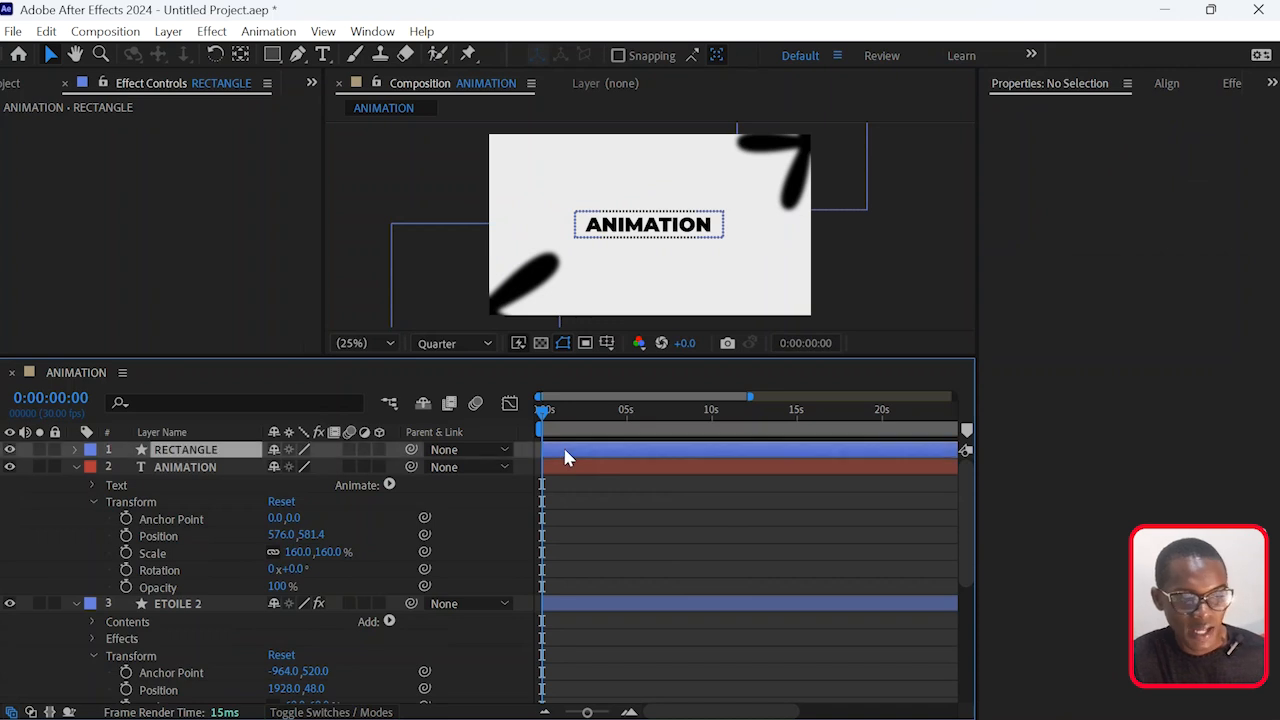
pyautogui.click(75, 467)
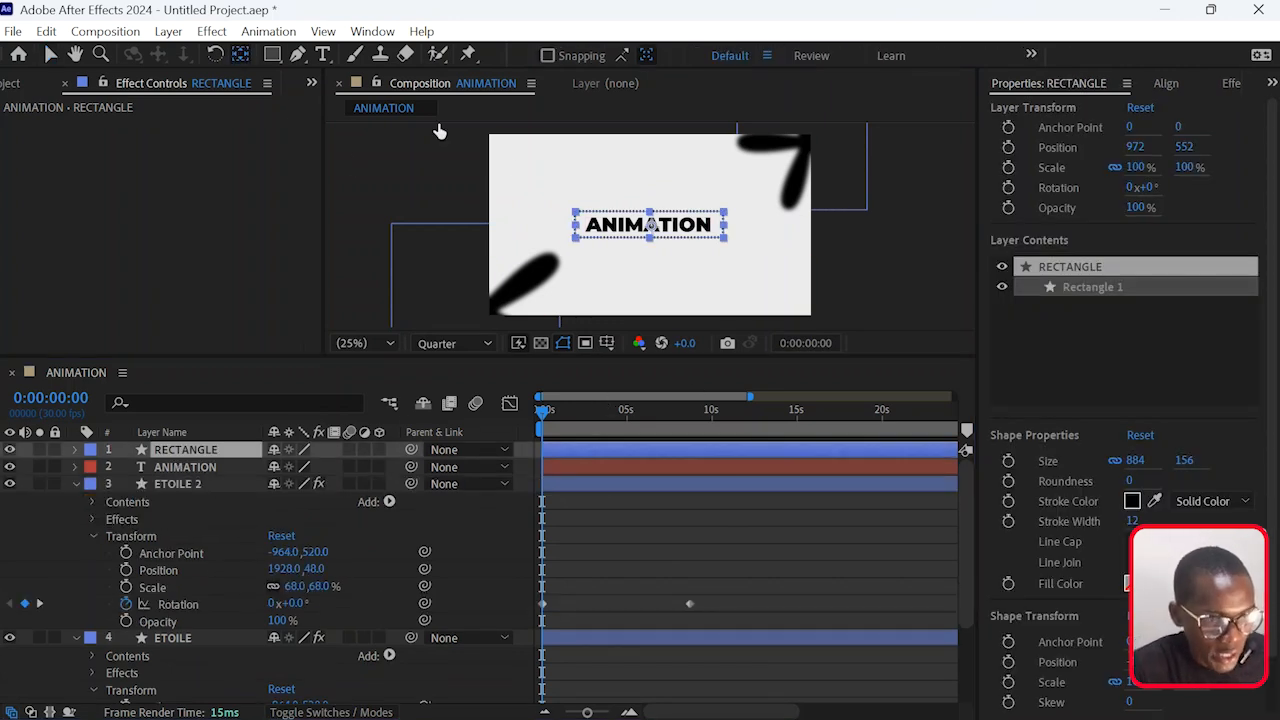
pyautogui.moveTo(649, 225); pyautogui.dragTo(580, 218)
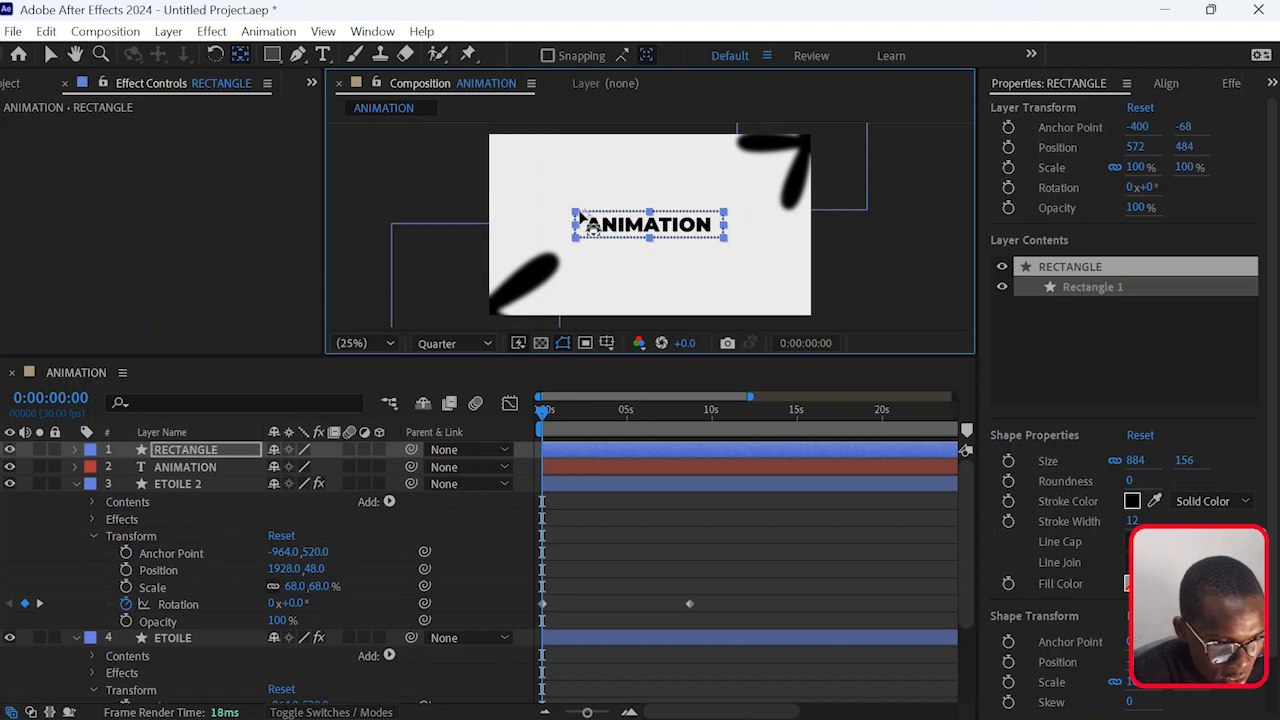
# Add Scale keyframes to the RECTANGLE layer at 0:00:00:00 and 0:00:03:04.
pyautogui.click(200, 452)
pyautogui.press('s')
pyautogui.click(126, 467)
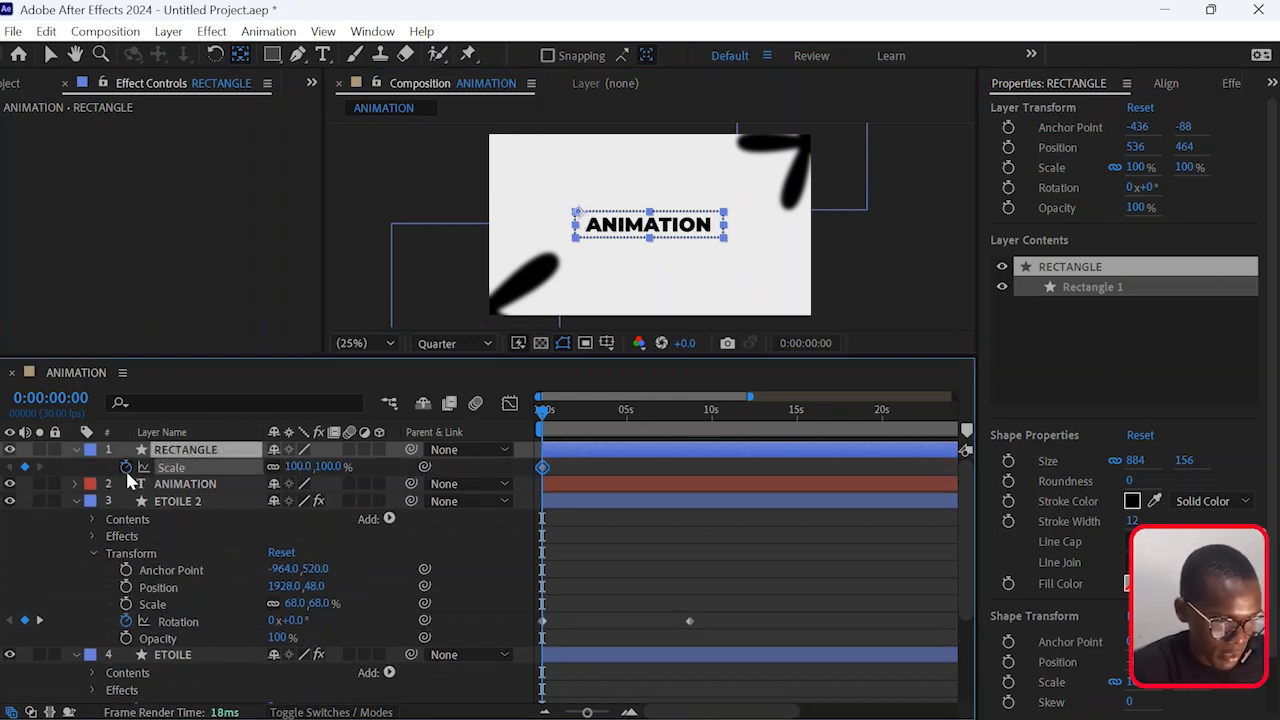
pyautogui.click(594, 413)
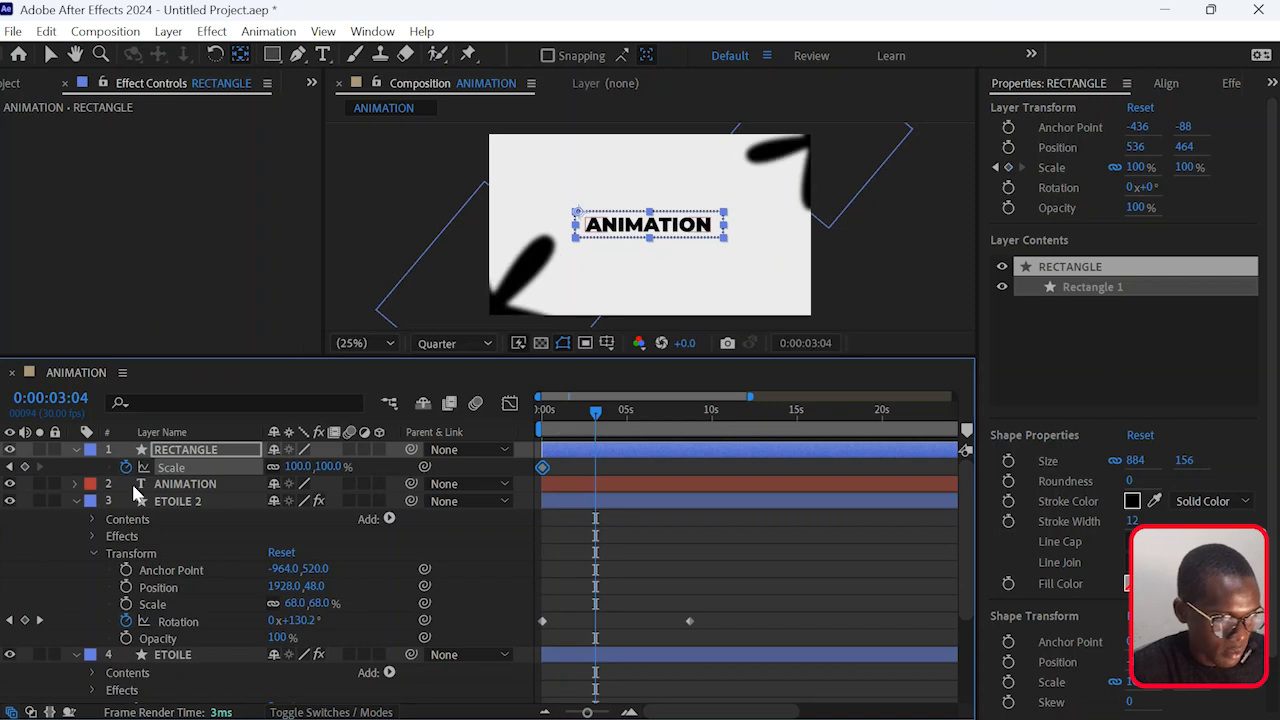
pyautogui.click(25, 467)
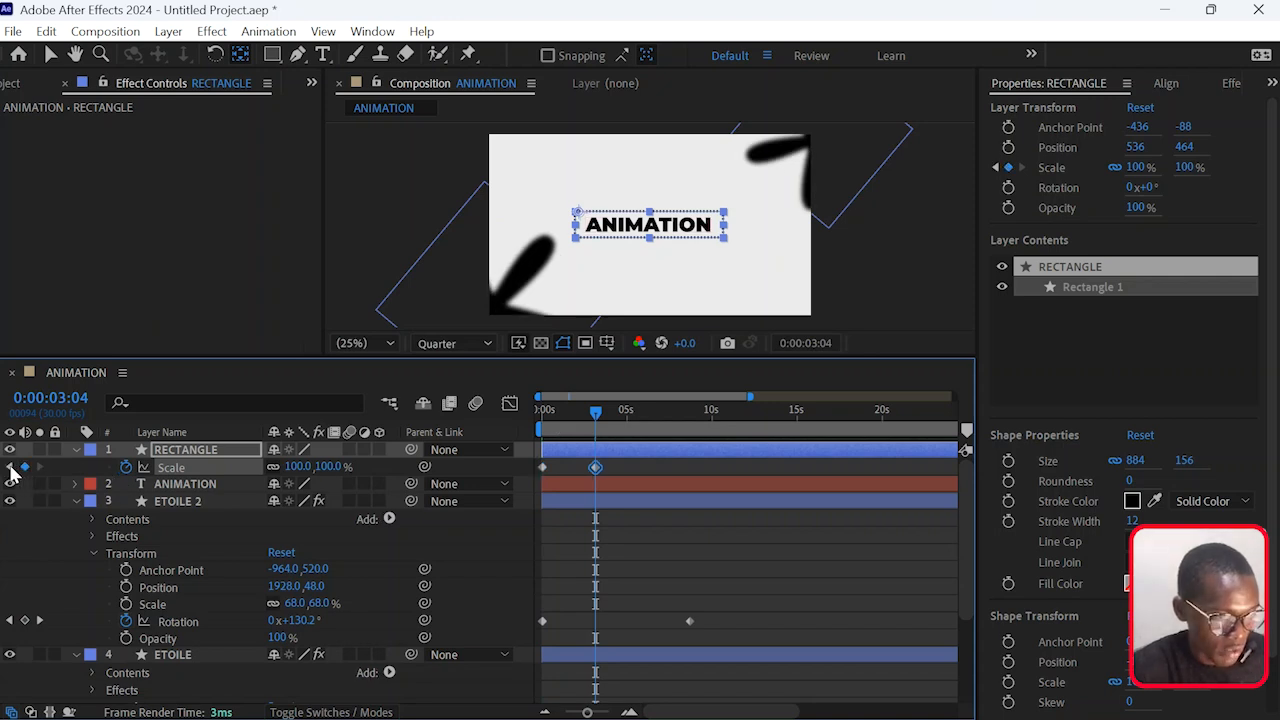
# Set the RECTANGLE layer's Scale to 0% at its first keyframe.
pyautogui.click(11, 467)
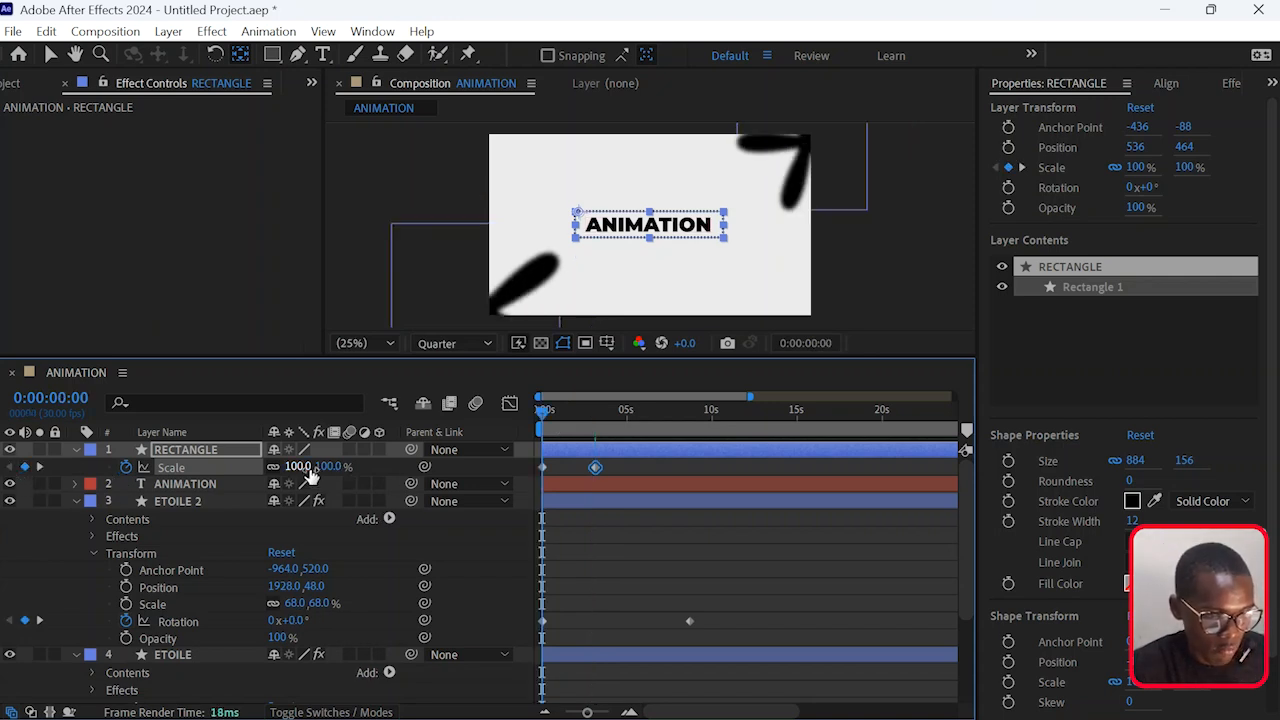
pyautogui.moveTo(306, 468); pyautogui.dragTo(225, 477)
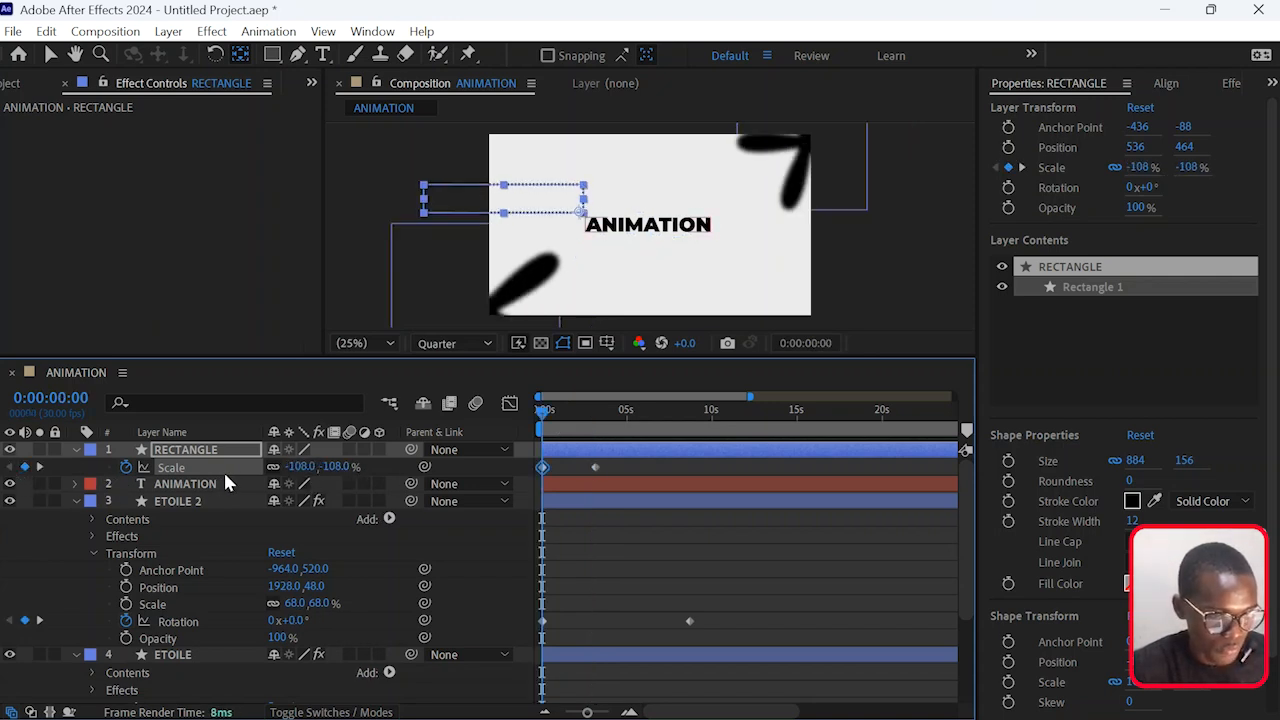
pyautogui.click(298, 468)
pyautogui.write('0')
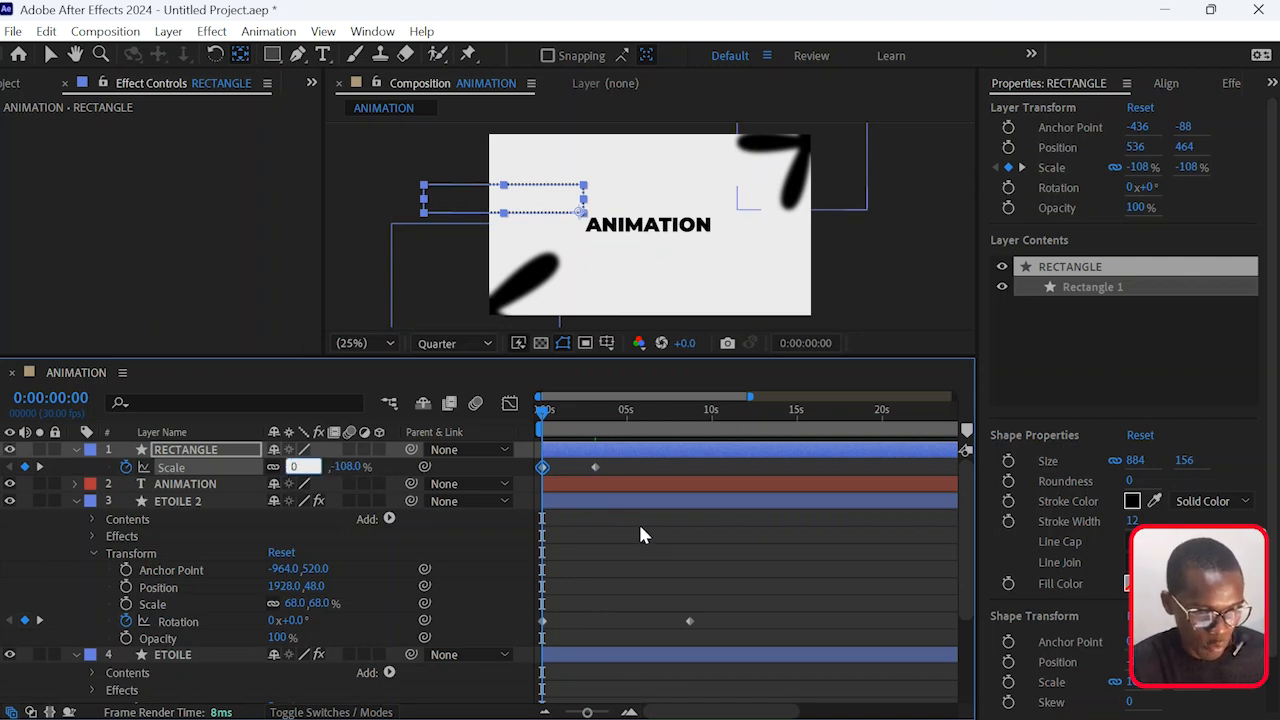
pyautogui.click(640, 522)
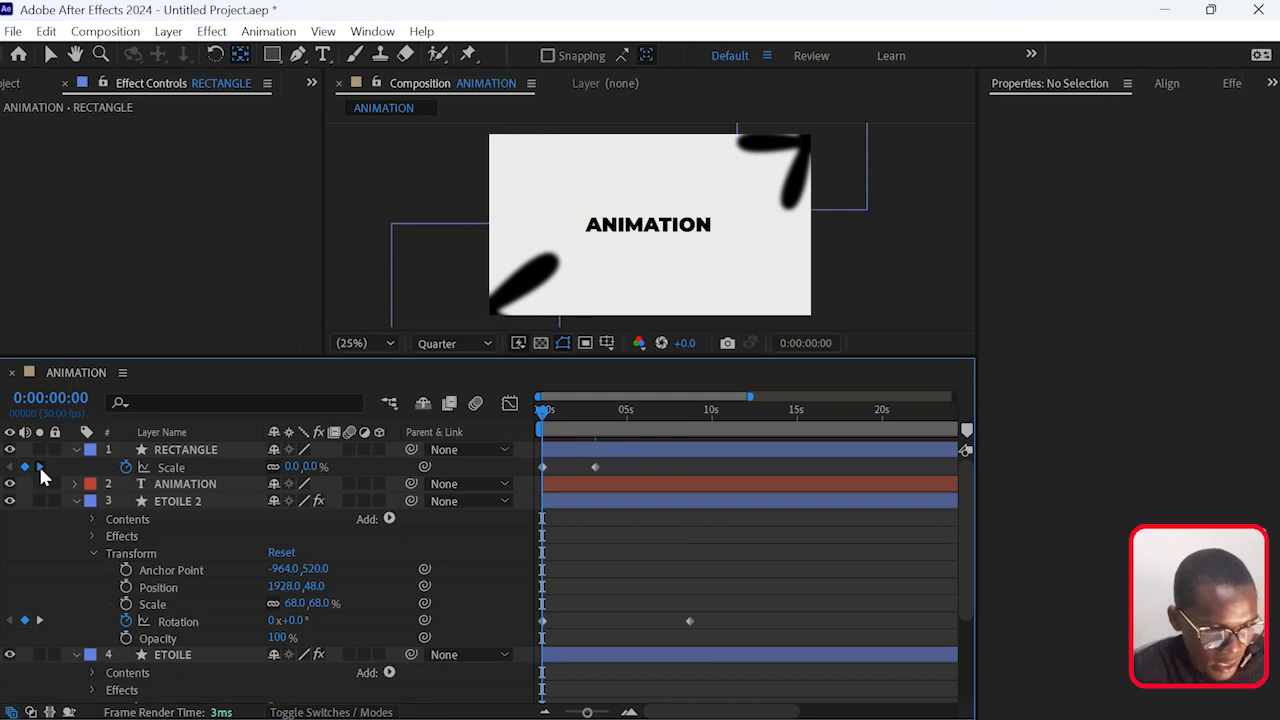
# Preview the rectangle's scale animation from the start of the composition.
pyautogui.click(39, 467)
pyautogui.press('Home')
pyautogui.press('space')
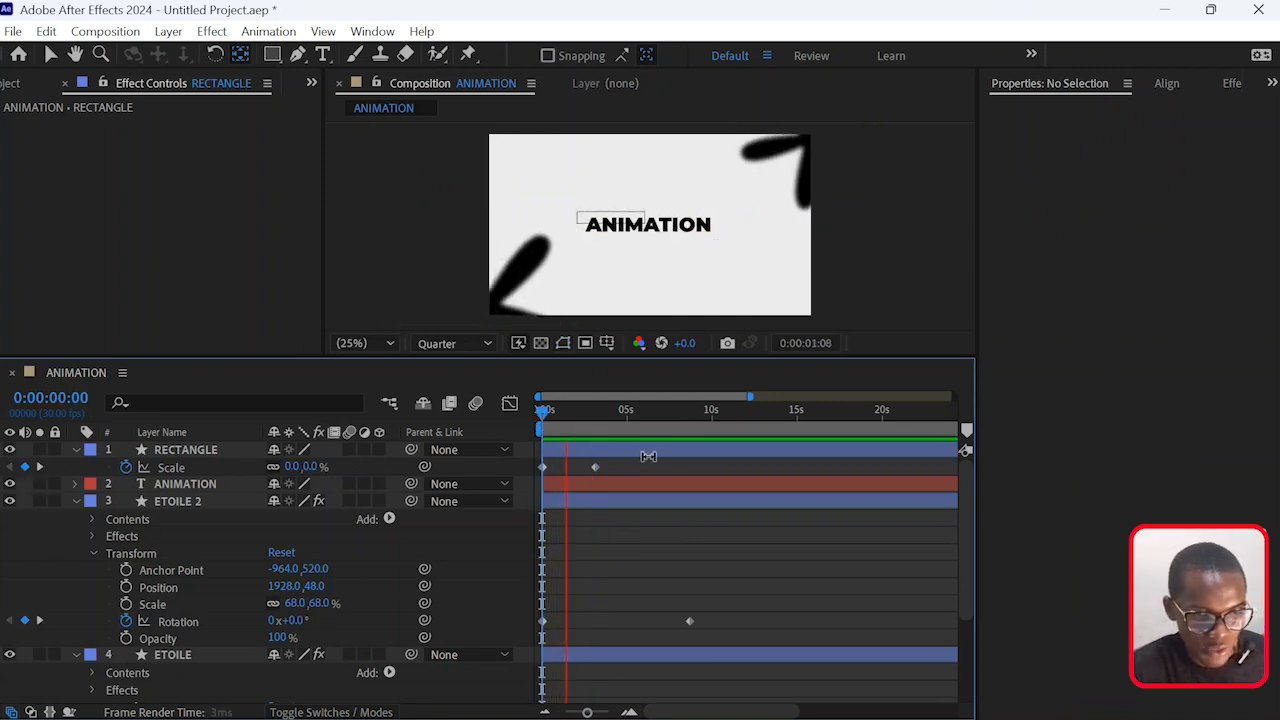
pyautogui.press('space')
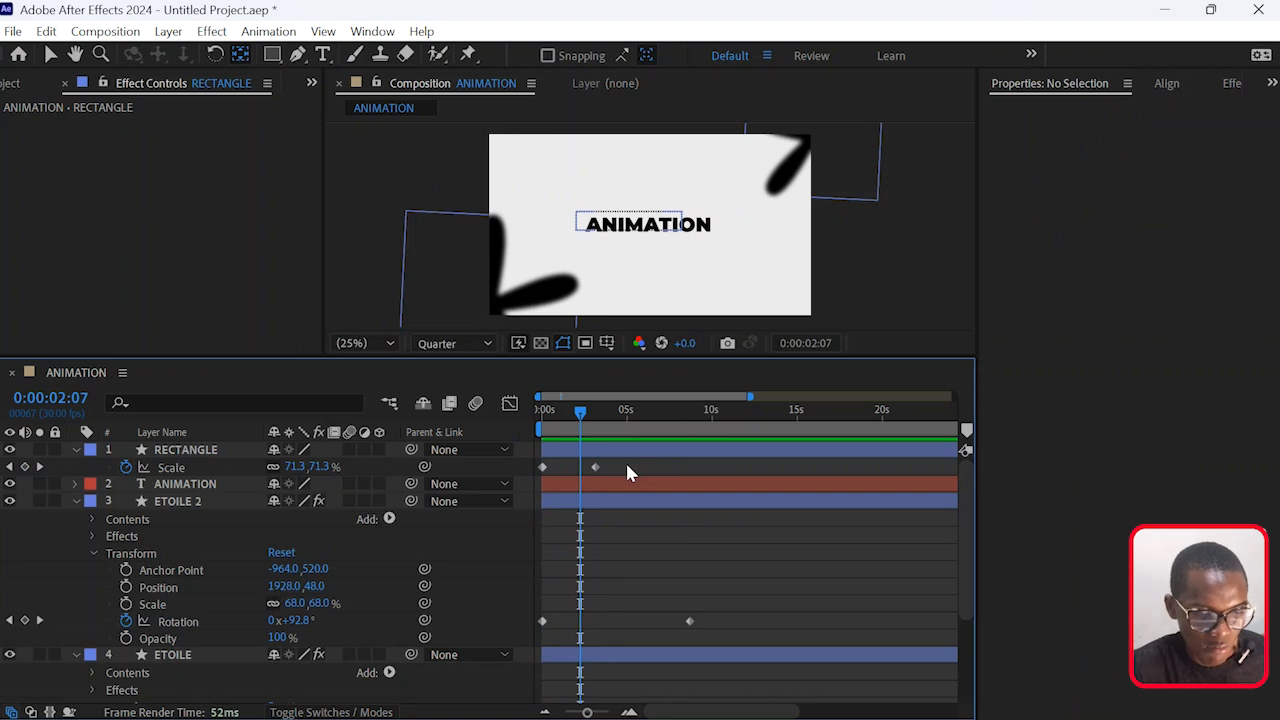
# Apply Easy Ease to both Scale keyframes of the RECTANGLE layer.
pyautogui.moveTo(625, 460); pyautogui.dragTo(539, 470)
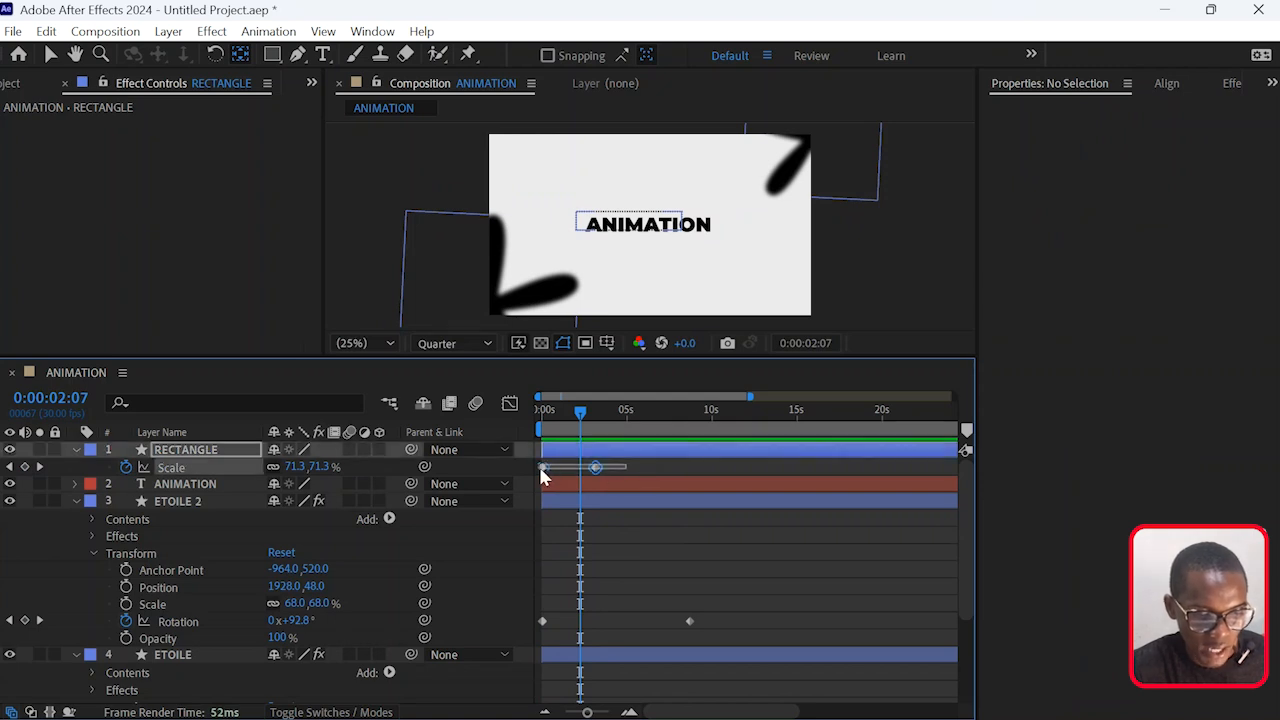
pyautogui.rightClick(597, 470)
pyautogui.moveTo(704, 455)
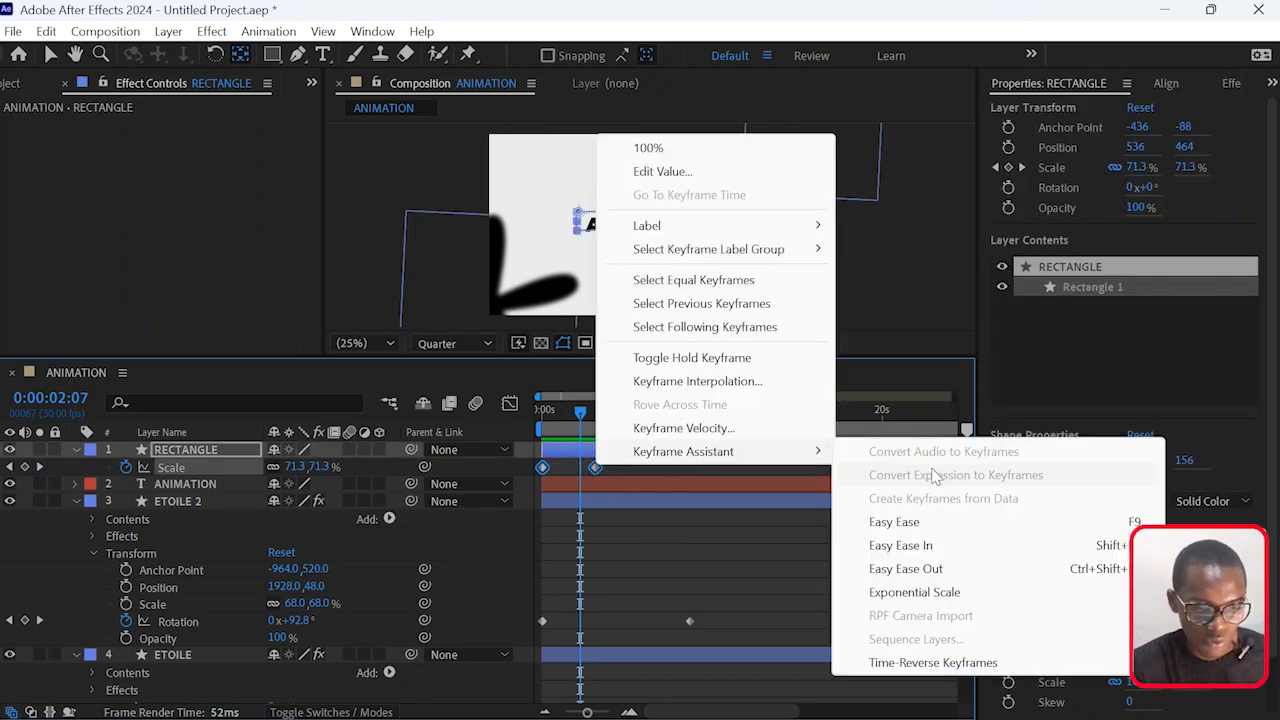
pyautogui.click(918, 532)
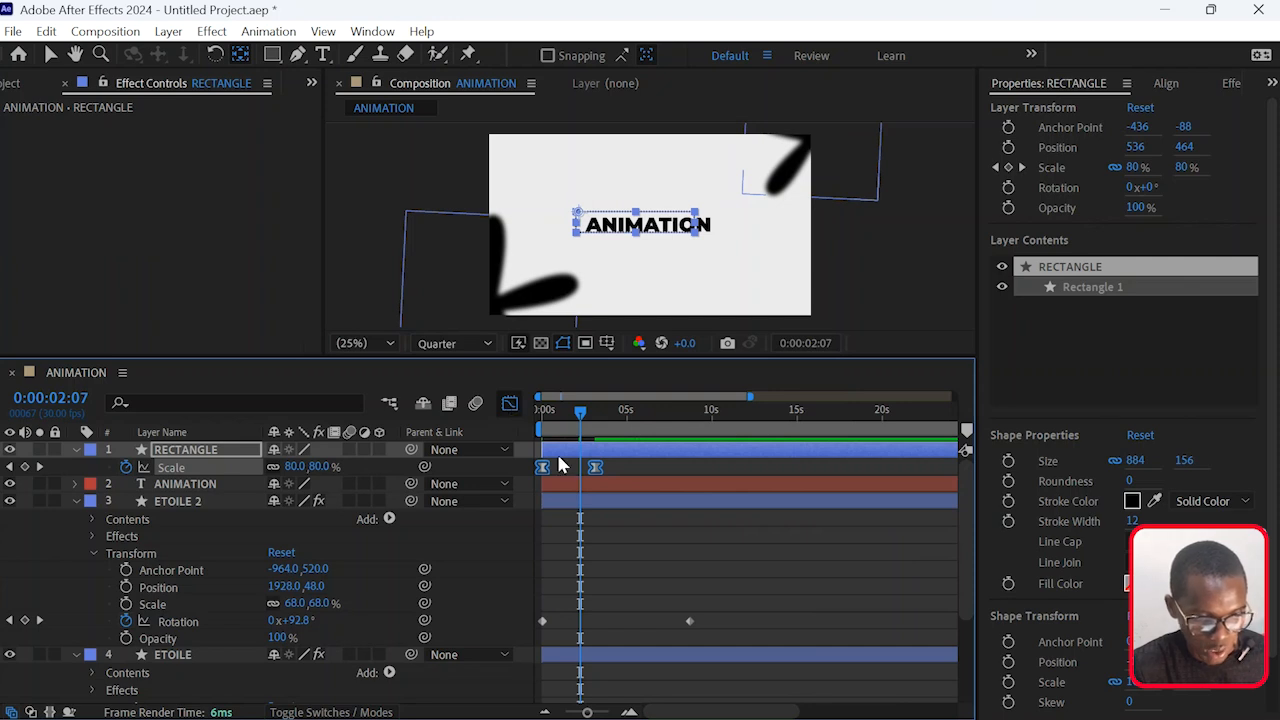
# Reshape the rectangle's Scale speed curve so it peaks early and slows gradually into the last keyframe, and preview it from the start.
pyautogui.hotkey('shift', 'F3')
pyautogui.click(628, 712)
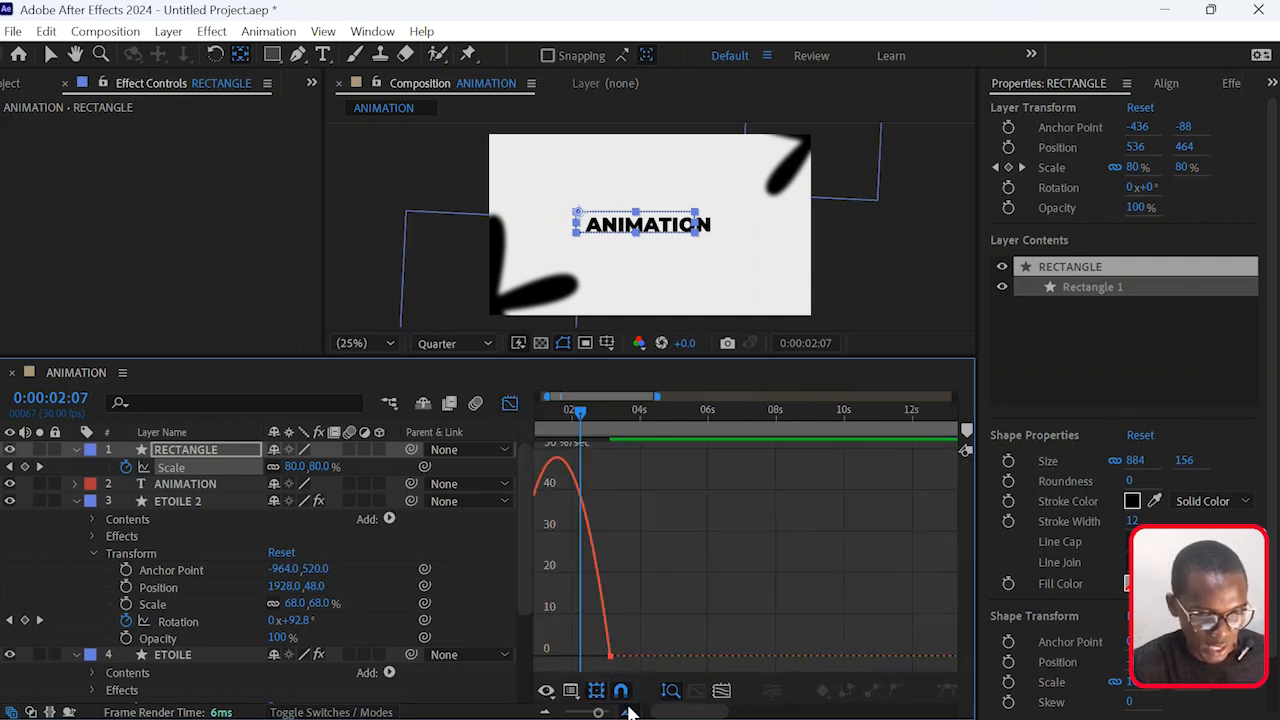
pyautogui.moveTo(690, 620); pyautogui.dragTo(562, 657)
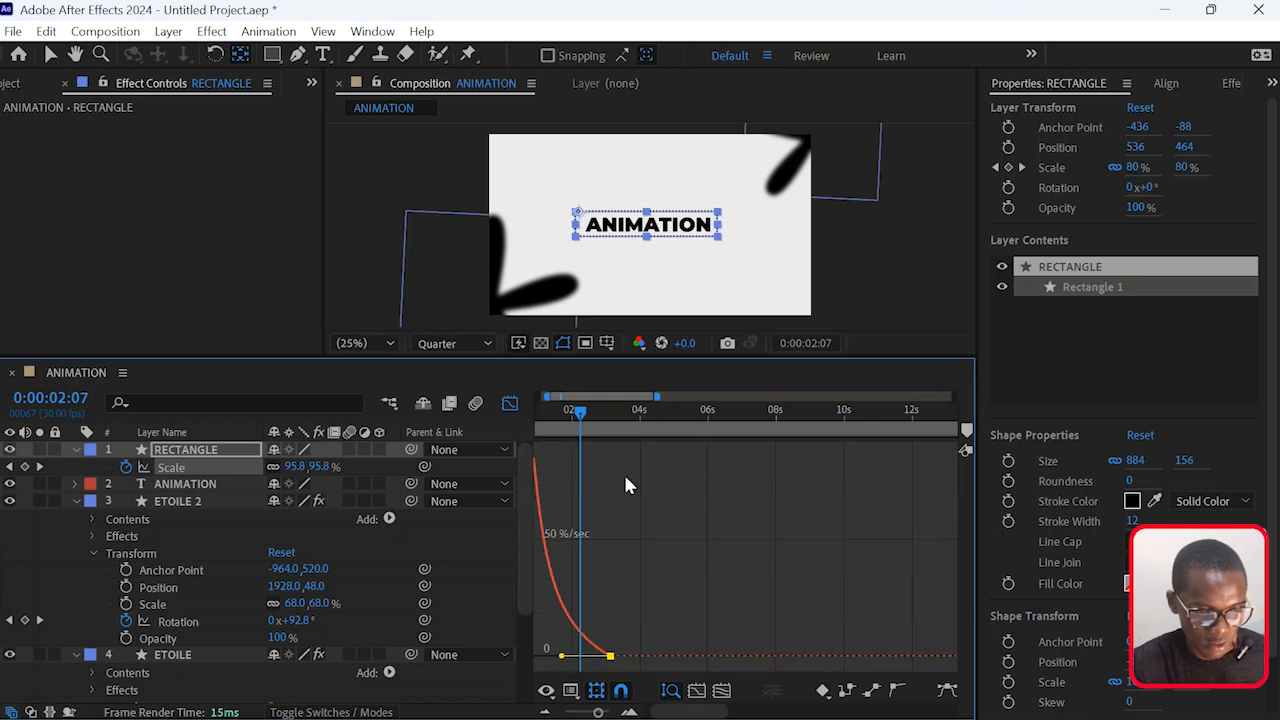
pyautogui.moveTo(565, 413); pyautogui.dragTo(470, 436)
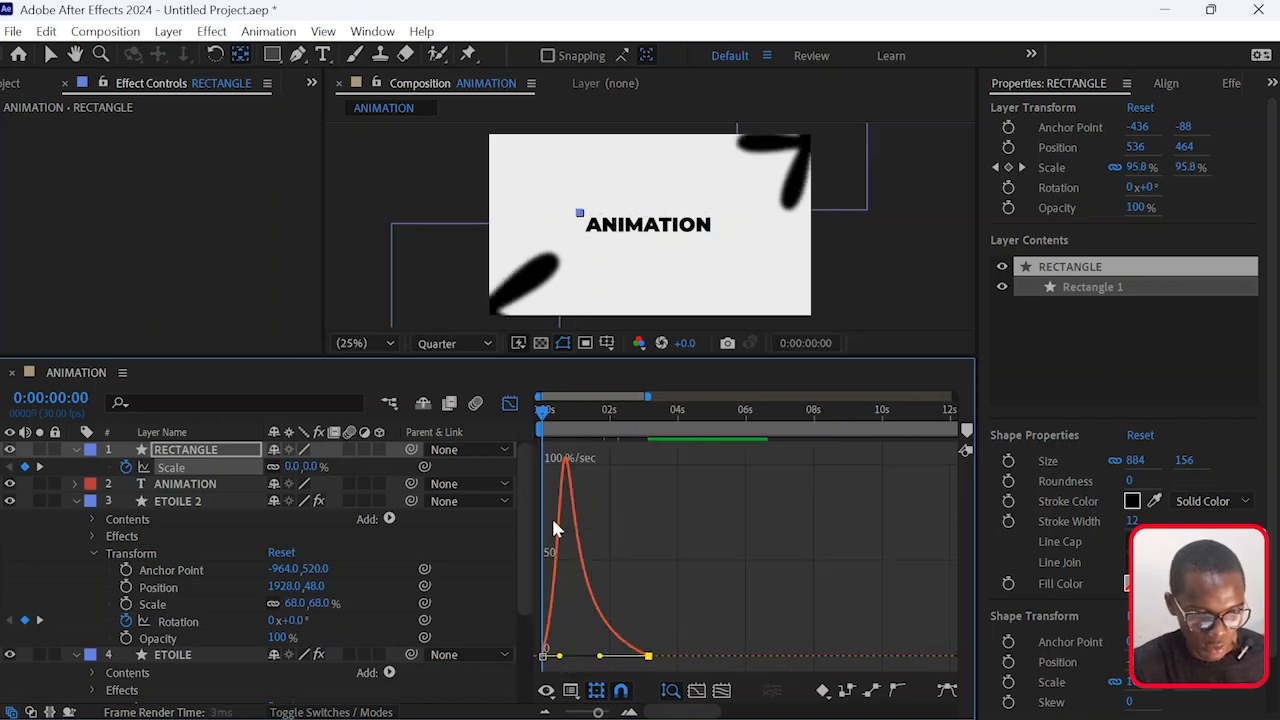
pyautogui.press('space')
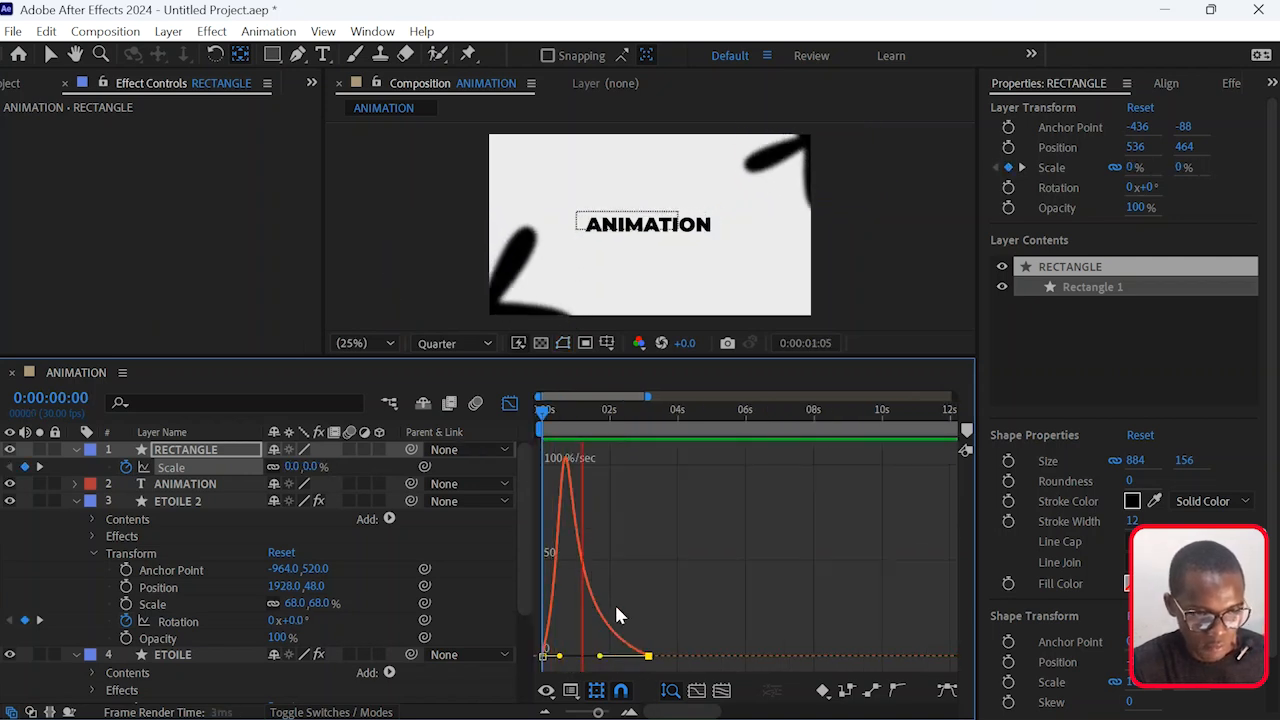
pyautogui.press('space')
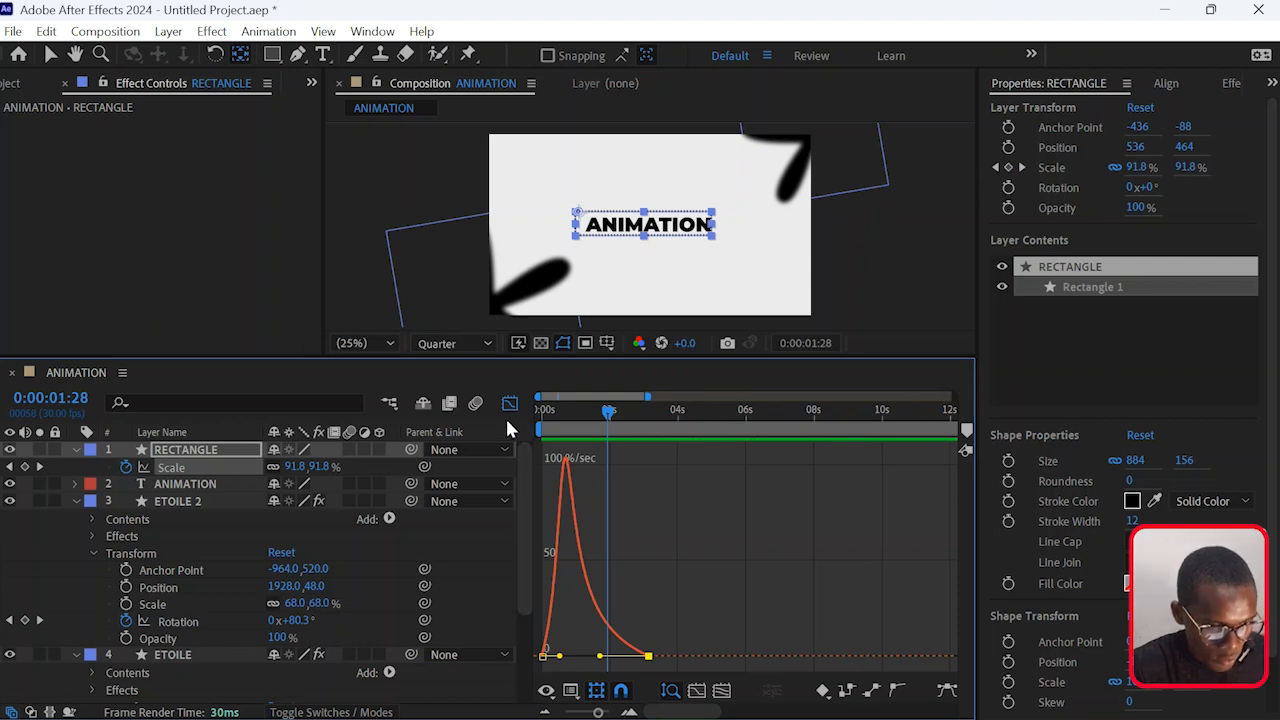
# Leave the graph editor, move the rectangle's second Scale keyframe to about 0:00:01:06, and preview the faster animation.
pyautogui.click(509, 405)
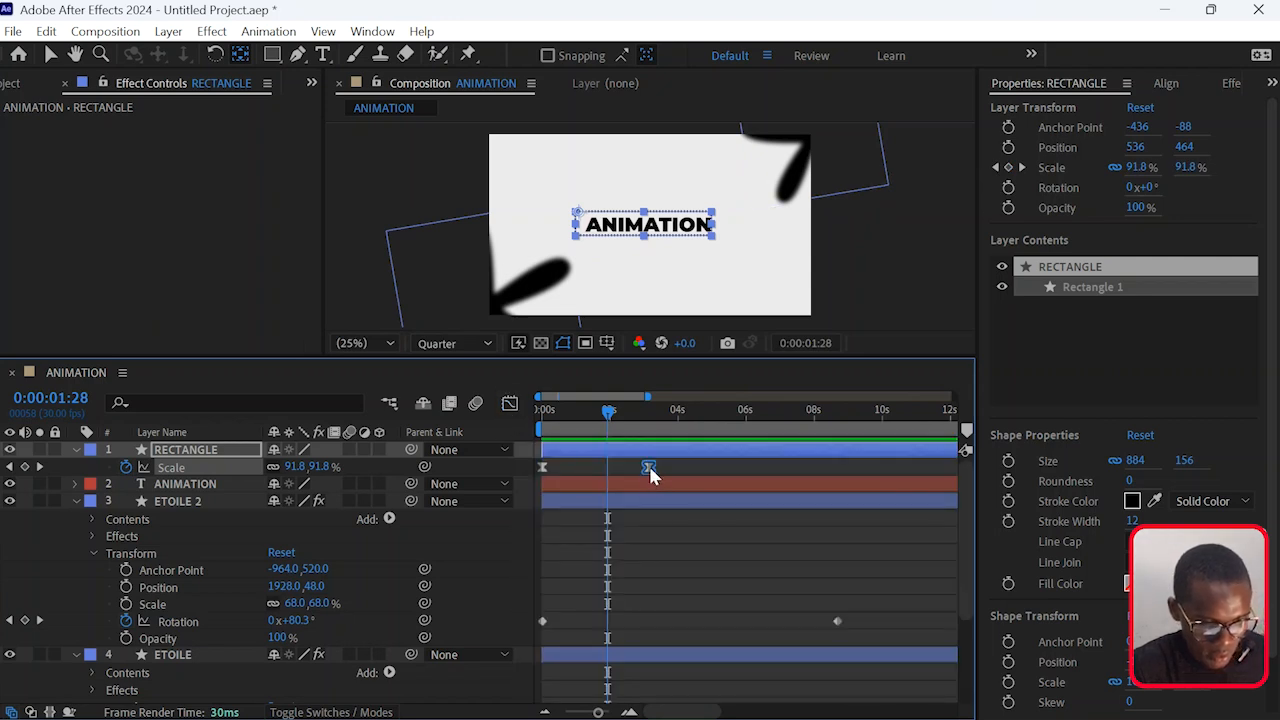
pyautogui.moveTo(638, 468); pyautogui.dragTo(585, 467)
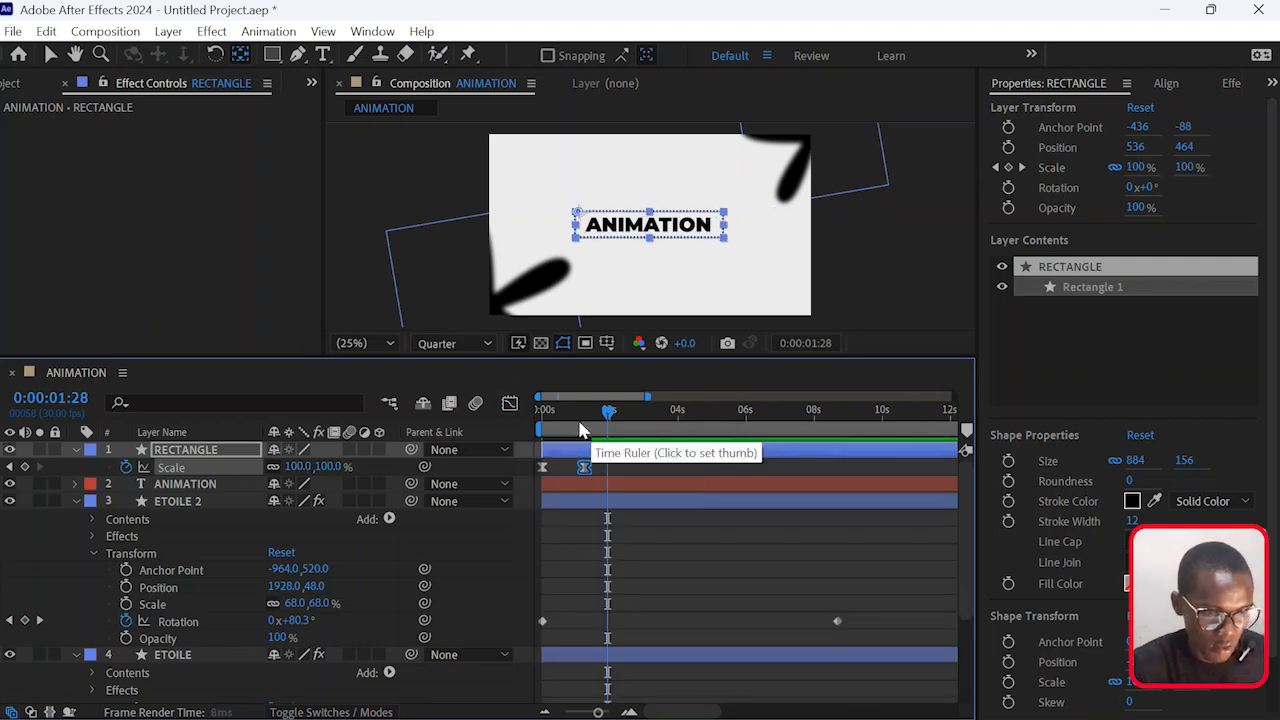
pyautogui.press('Home')
pyautogui.press('space')
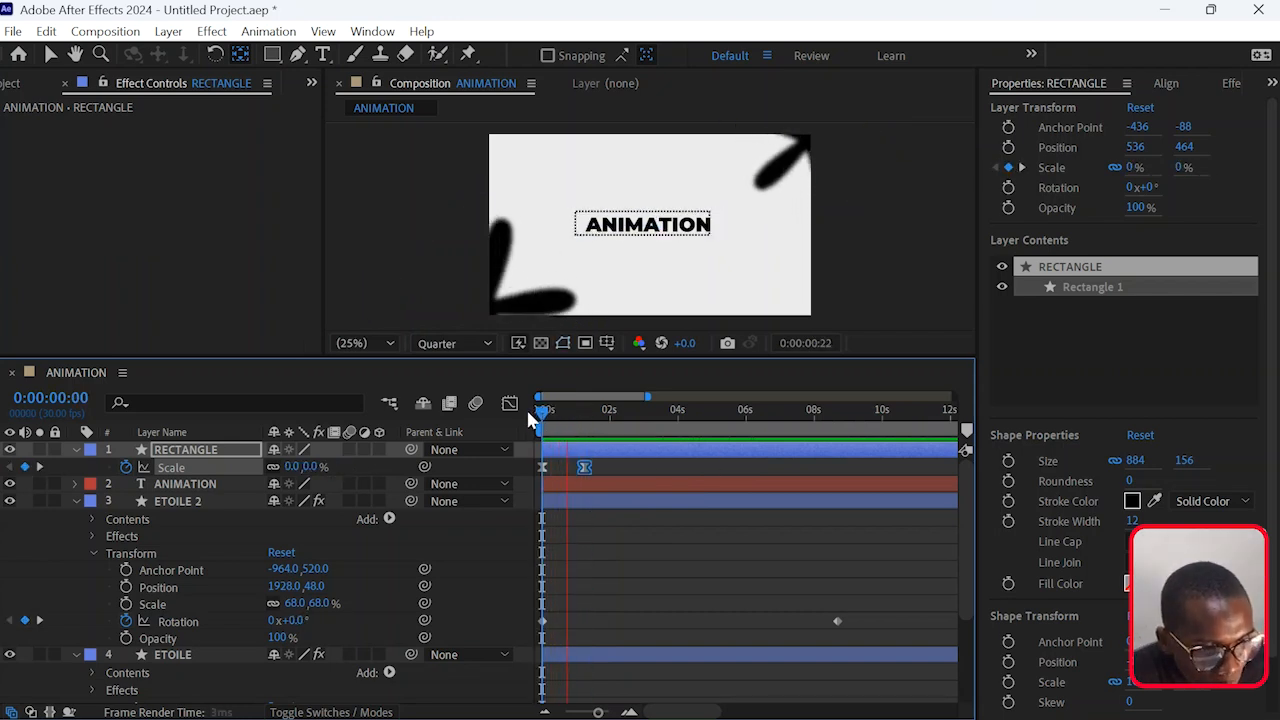
pyautogui.press('space')
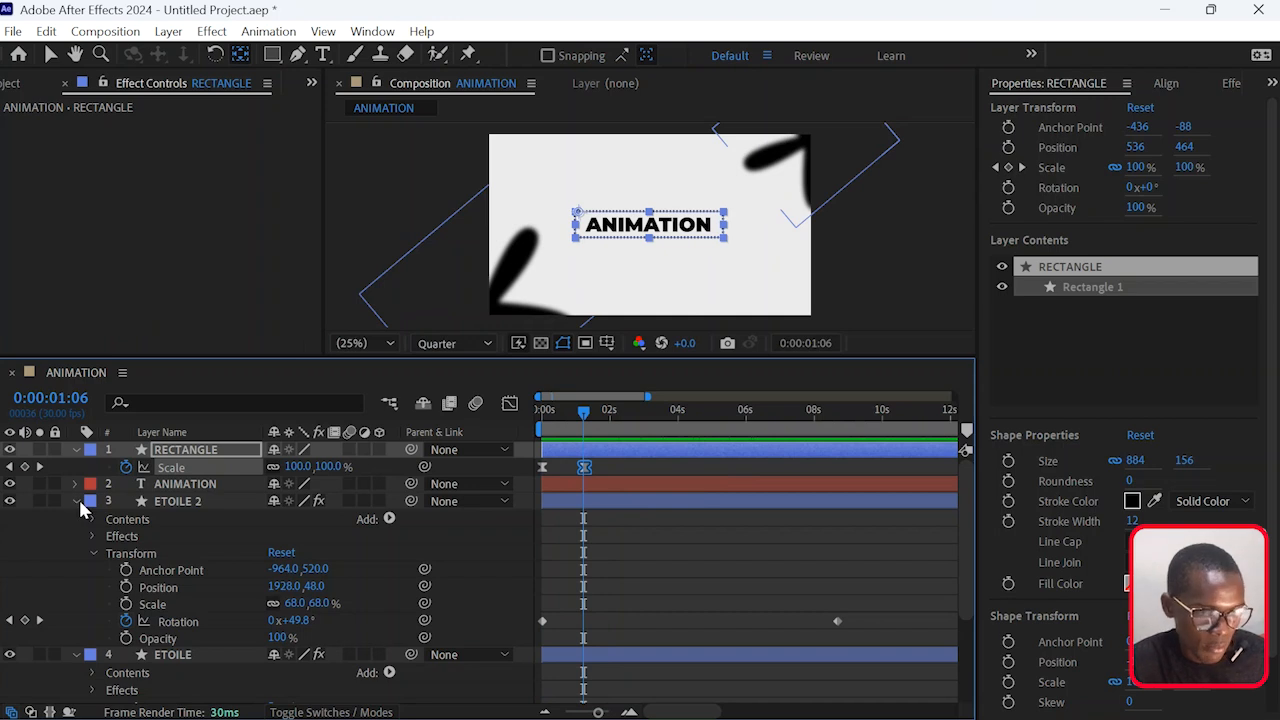
# Collapse the ETOILE 2, ETOILE and RECTANGLE layers, return to 0:00:00:00 and deselect everything.
pyautogui.click(76, 501)
pyautogui.moveTo(562, 411); pyautogui.dragTo(406, 426)
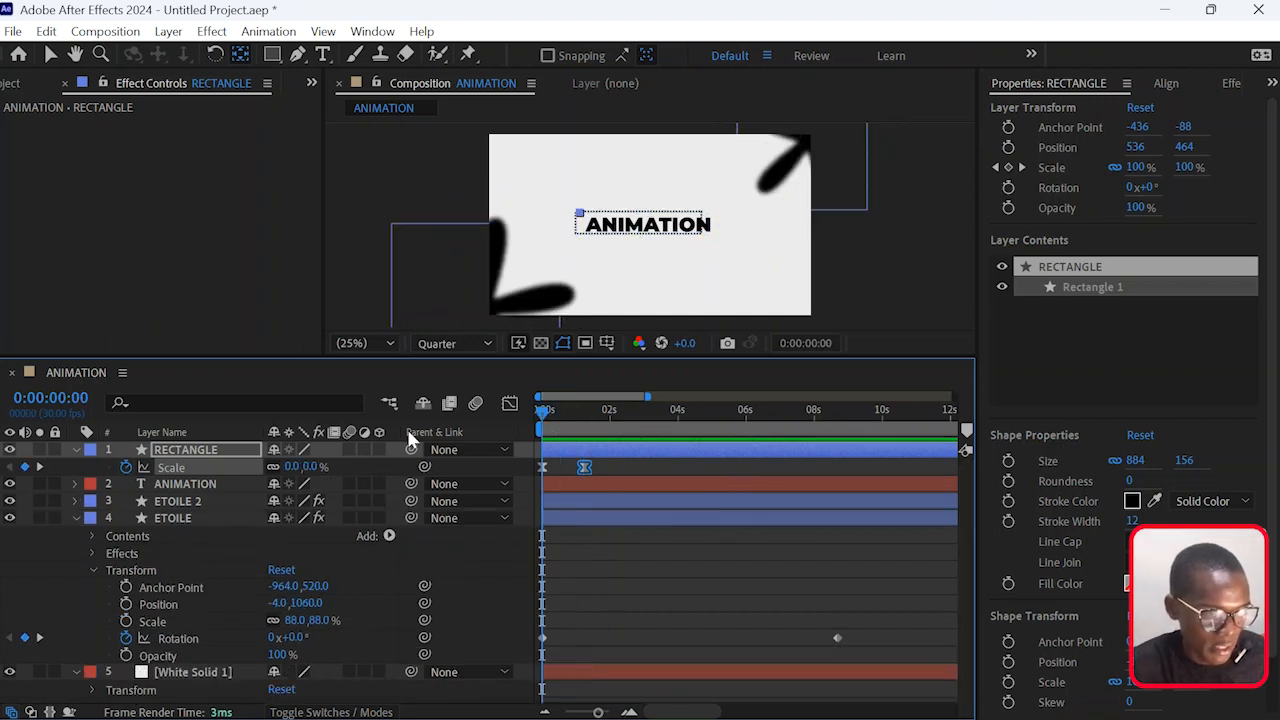
pyautogui.click(73, 515)
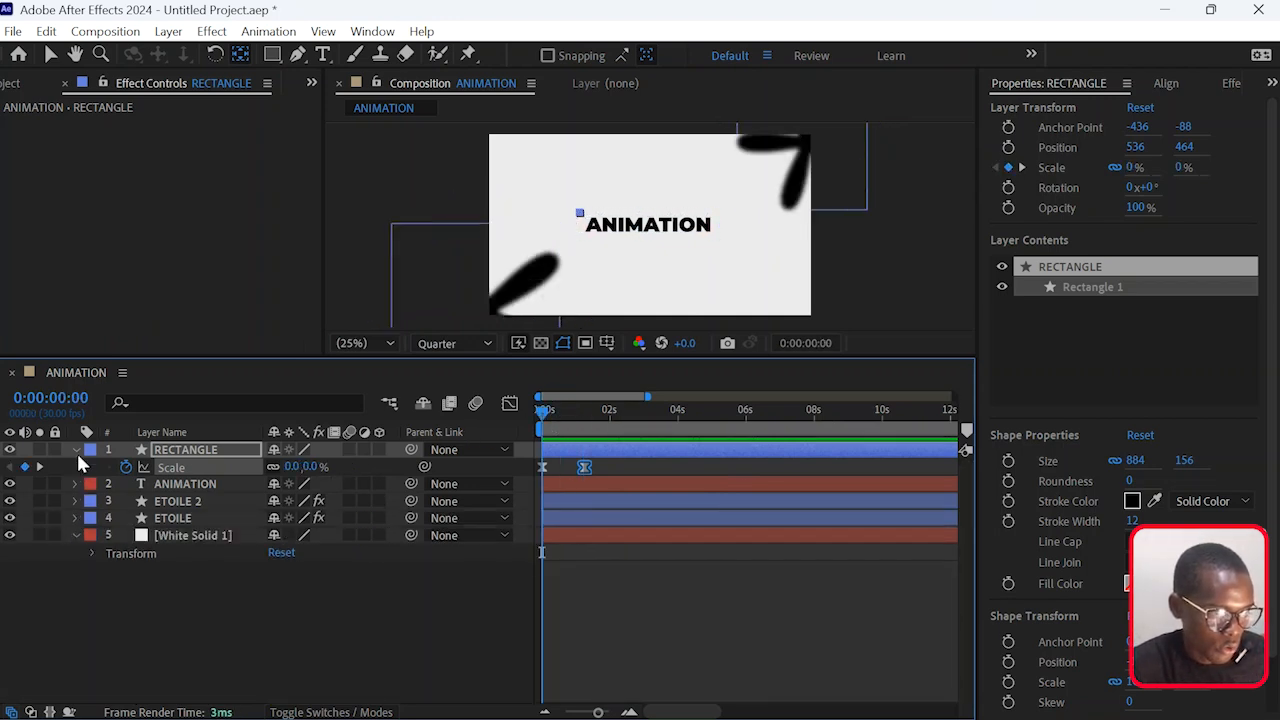
pyautogui.click(76, 450)
pyautogui.click(432, 613)
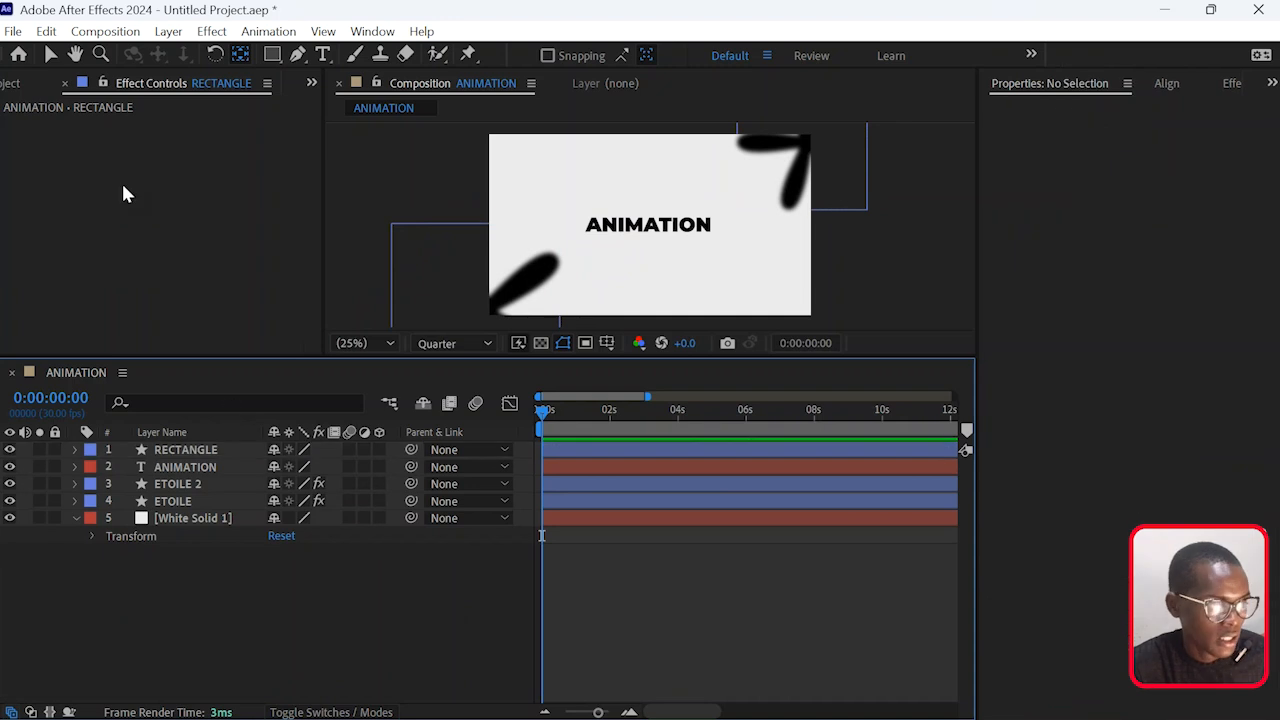
# Import the Curseur, Pill Noir and Journal Paper Templates images from the Images folder into the project.
pyautogui.click(10, 84)
pyautogui.doubleClick(64, 312)
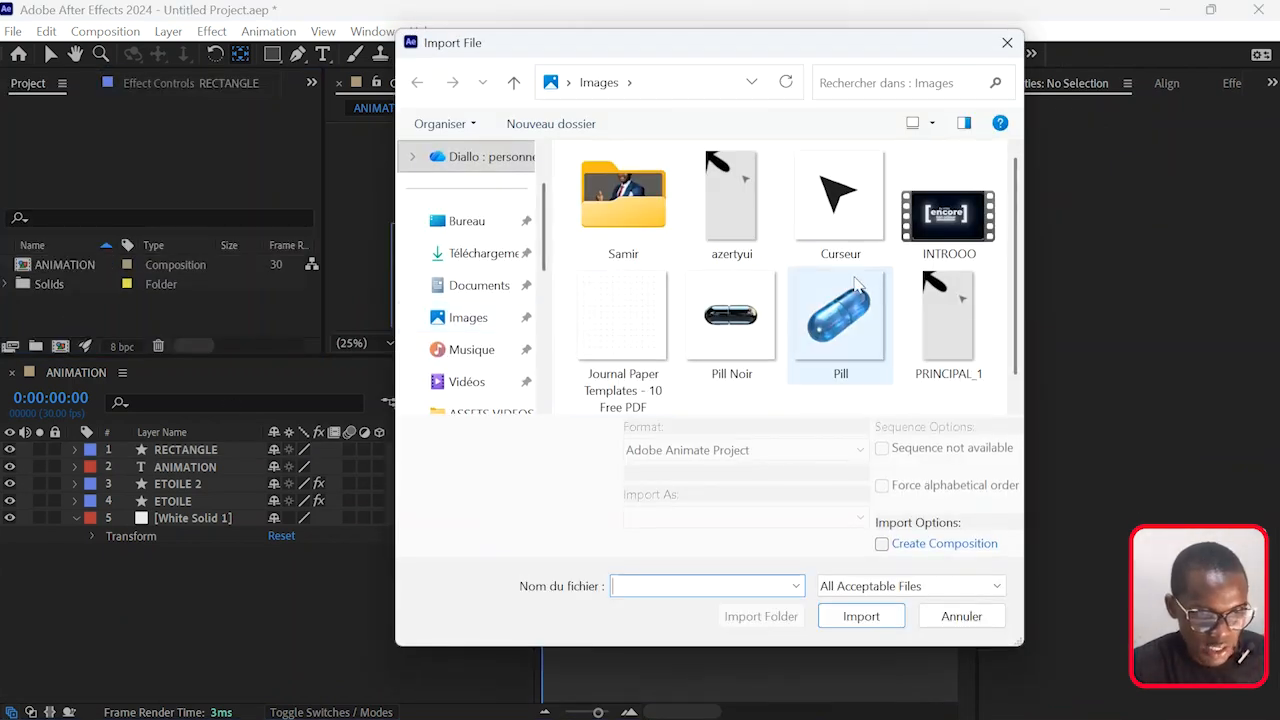
pyautogui.click(750, 314)
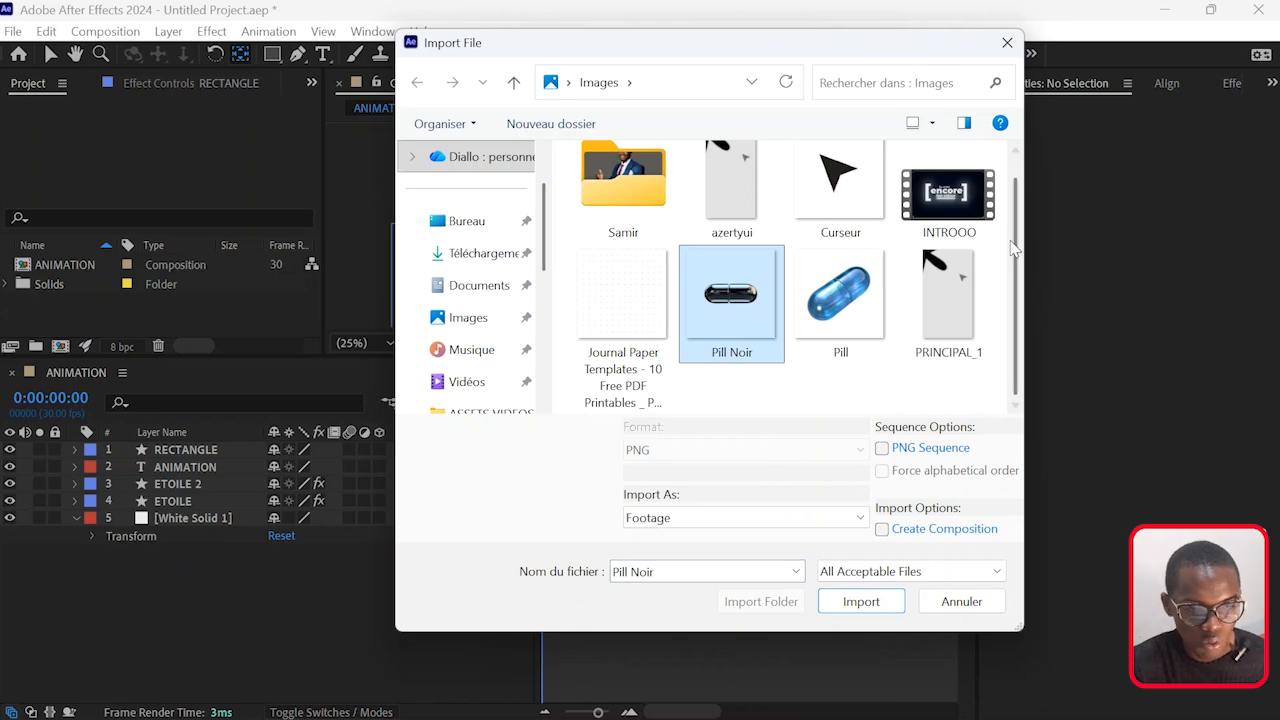
pyautogui.click(838, 185)
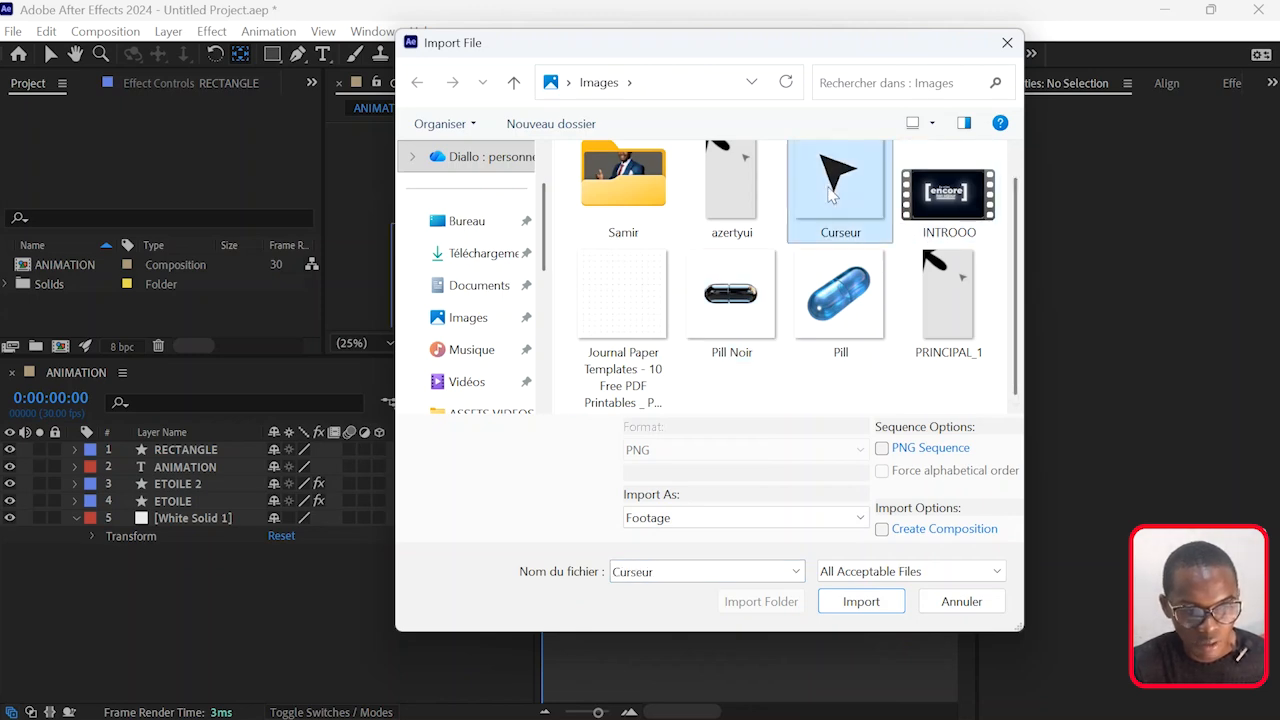
pyautogui.keyDown('ctrl'); pyautogui.click(726, 330); pyautogui.keyUp('ctrl')
pyautogui.press('Return')
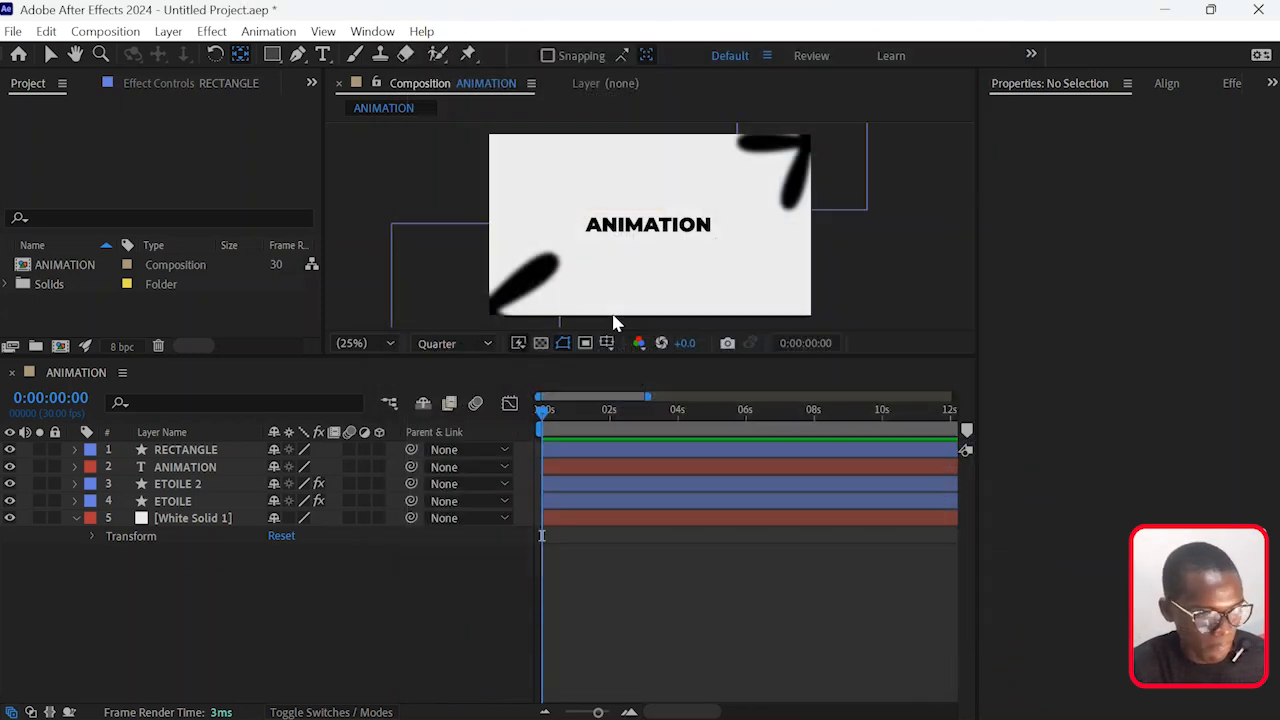
pyautogui.click(181, 626)
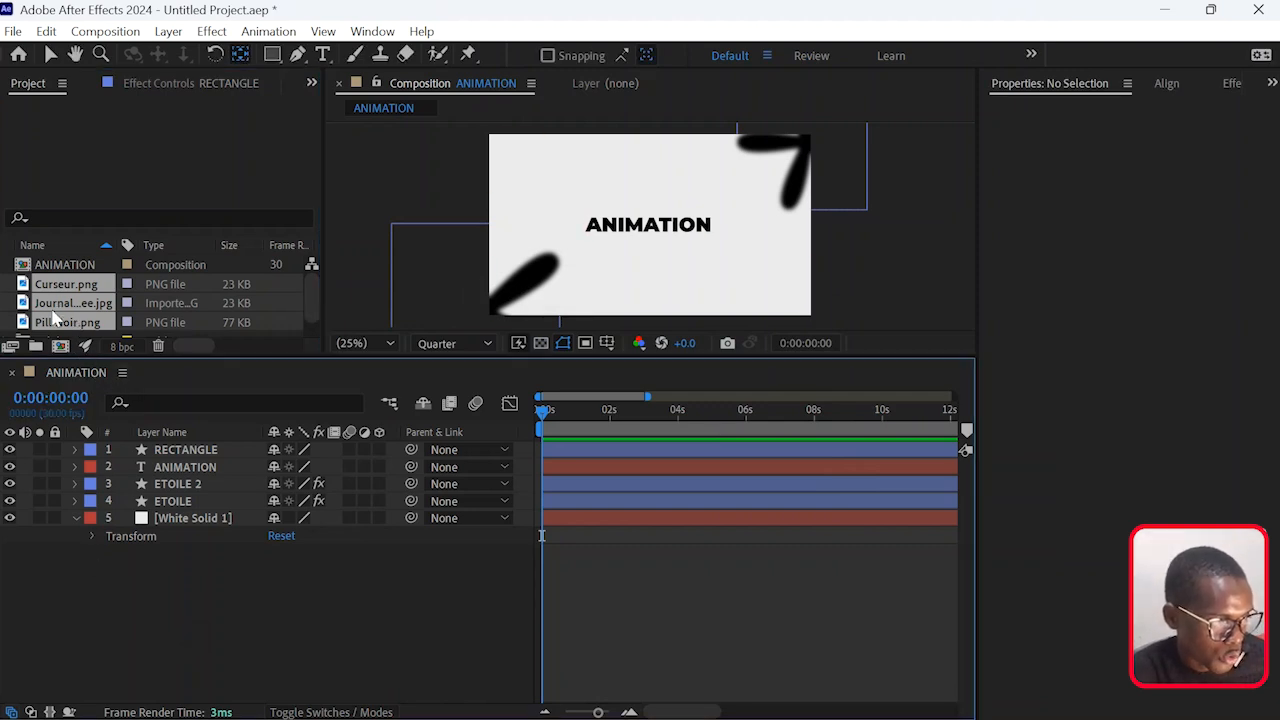
# Add Curseur.png to the ANIMATION composition as a new layer above RECTANGLE.
pyautogui.click(157, 452)
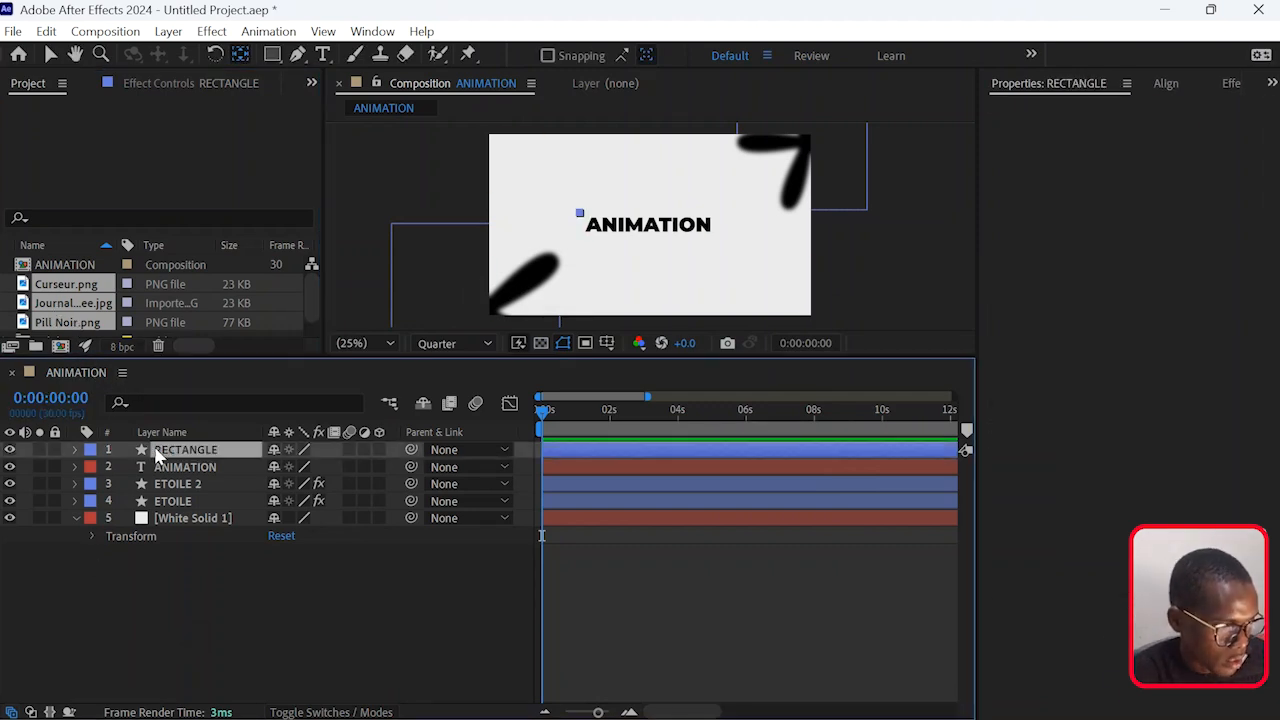
pyautogui.click(70, 266)
pyautogui.moveTo(53, 281); pyautogui.dragTo(503, 445)
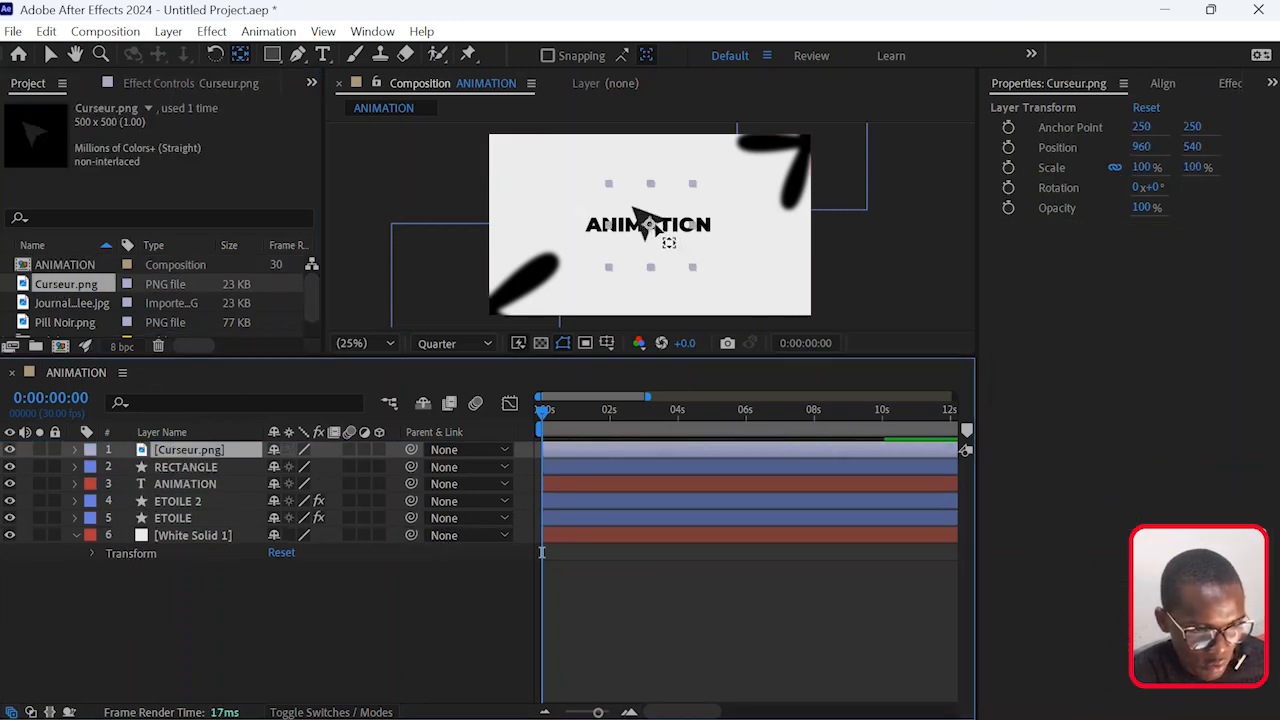
# Move the cursor image below and right of the ANIMATION title, to position 1500, 768, and scale it to 70%.
pyautogui.click(657, 218)
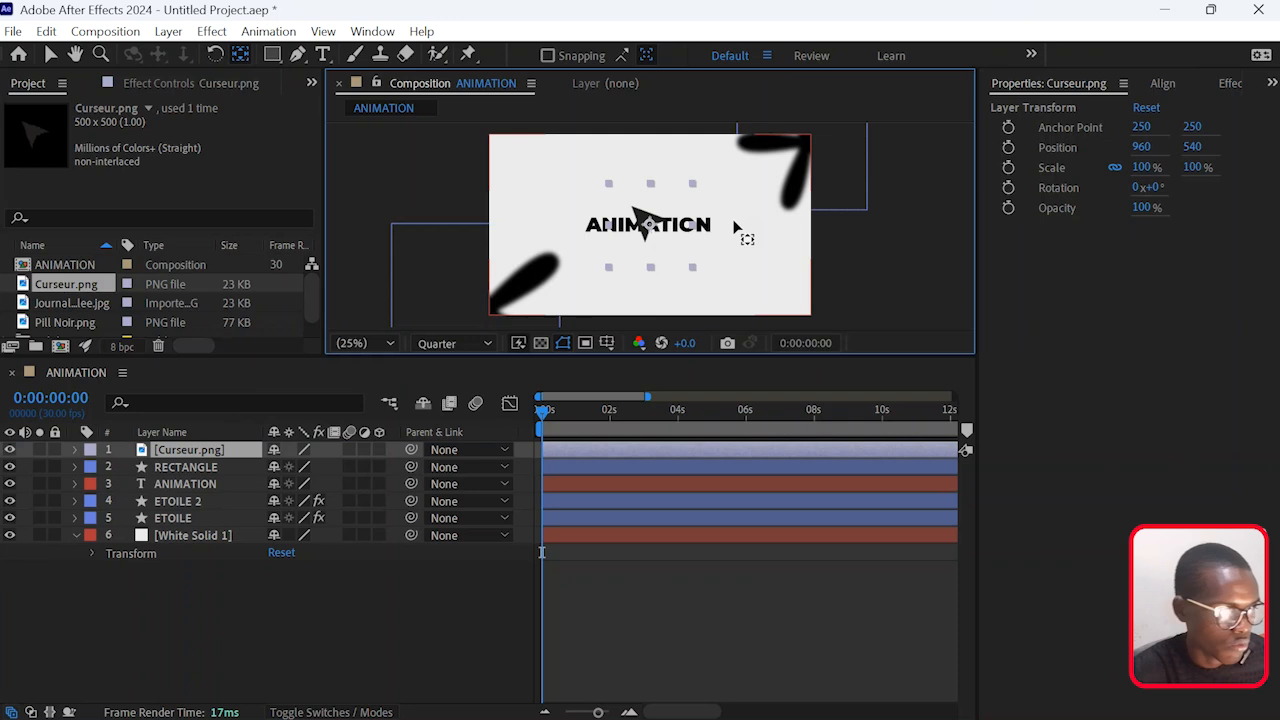
pyautogui.click(50, 55)
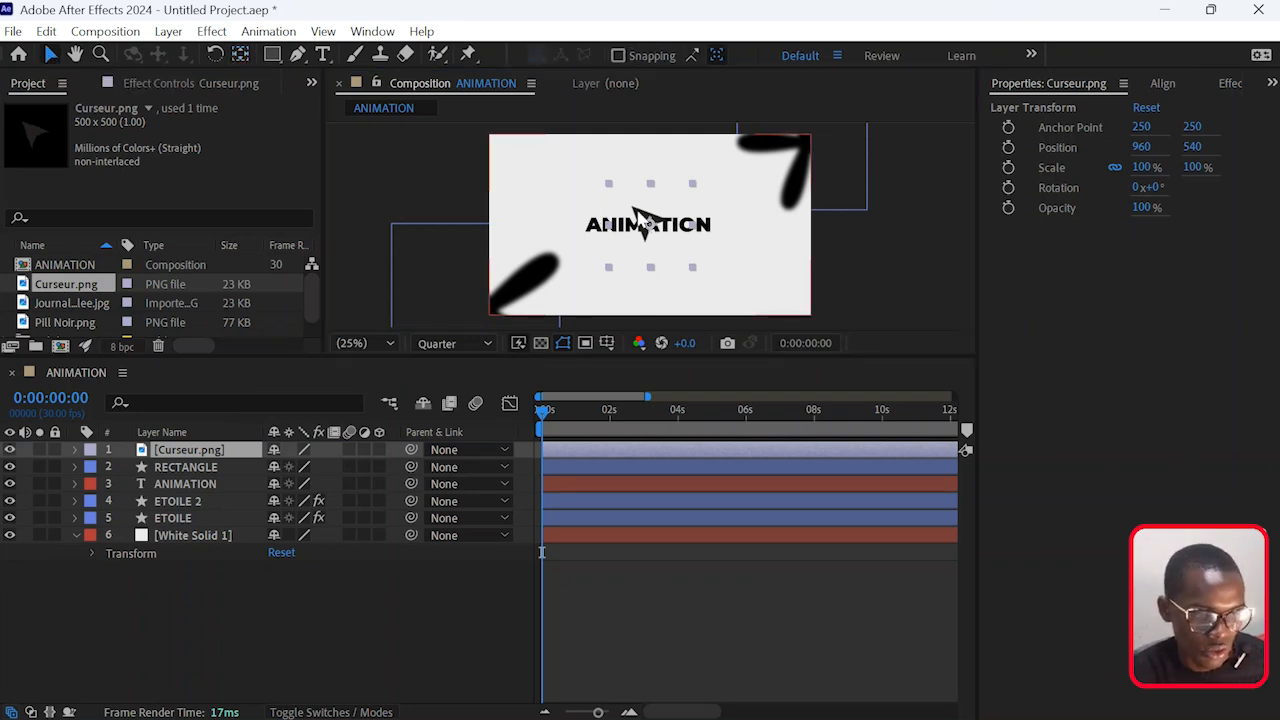
pyautogui.moveTo(642, 220); pyautogui.dragTo(740, 262)
pyautogui.press('s')
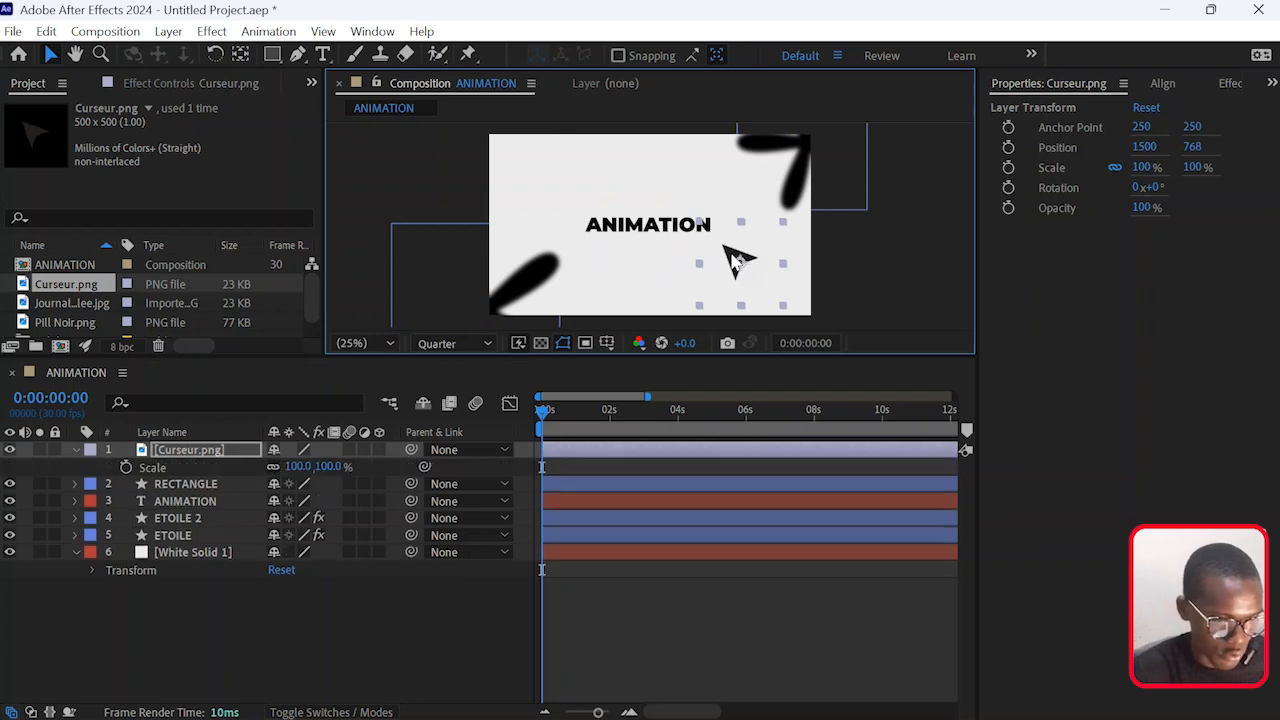
pyautogui.moveTo(310, 466); pyautogui.dragTo(283, 482)
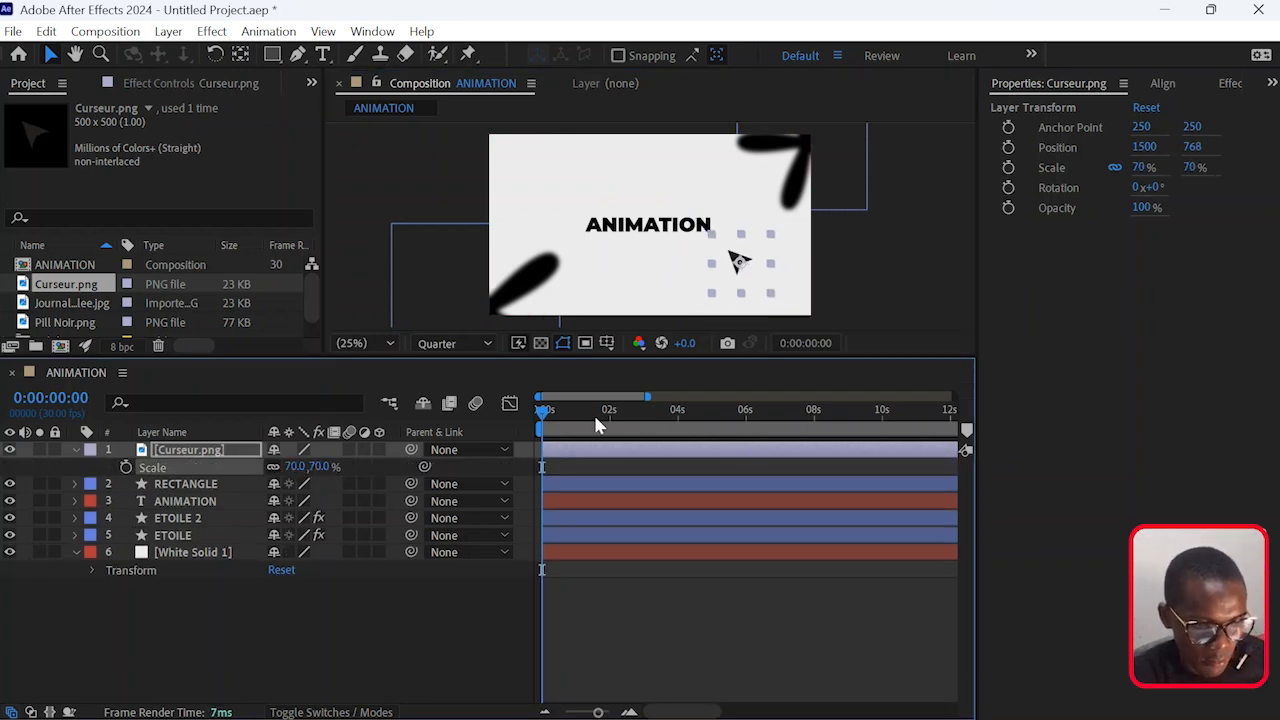
# At 0:00:02:11, create a new text layer containing a single period near the composition's upper-left area.
pyautogui.moveTo(594, 415); pyautogui.dragTo(622, 414)
pyautogui.click(722, 600)
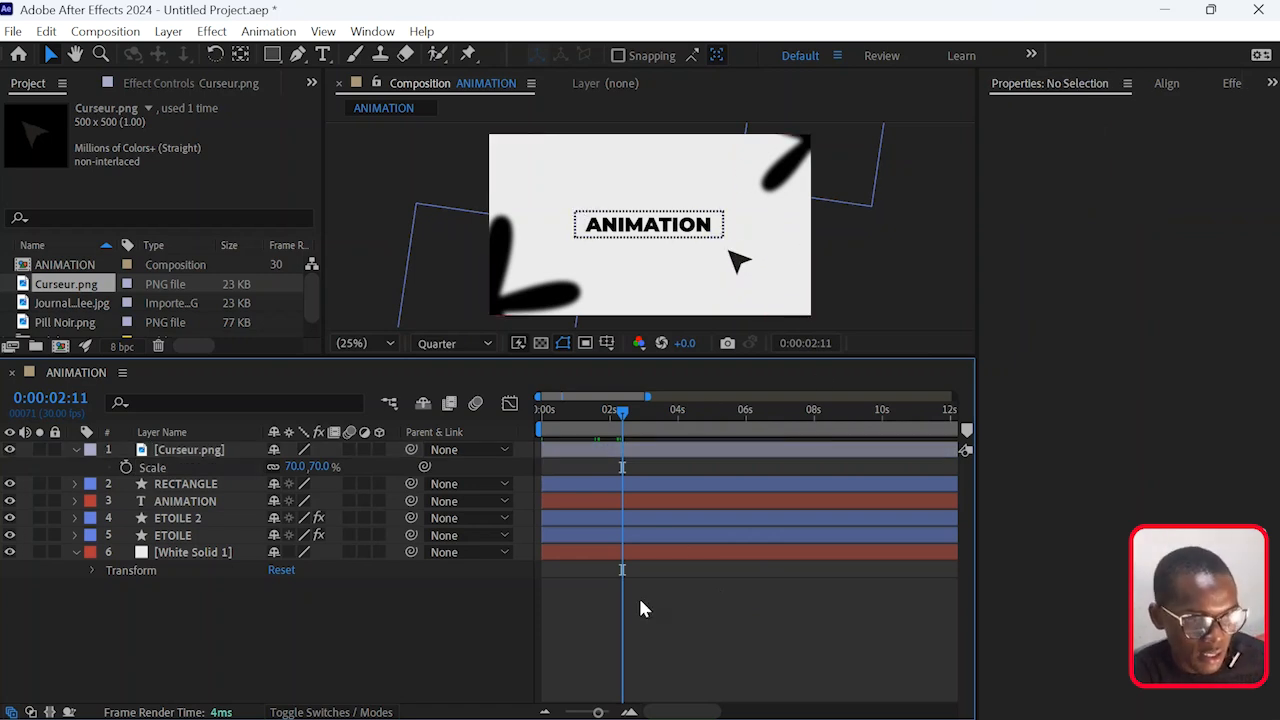
pyautogui.click(324, 55)
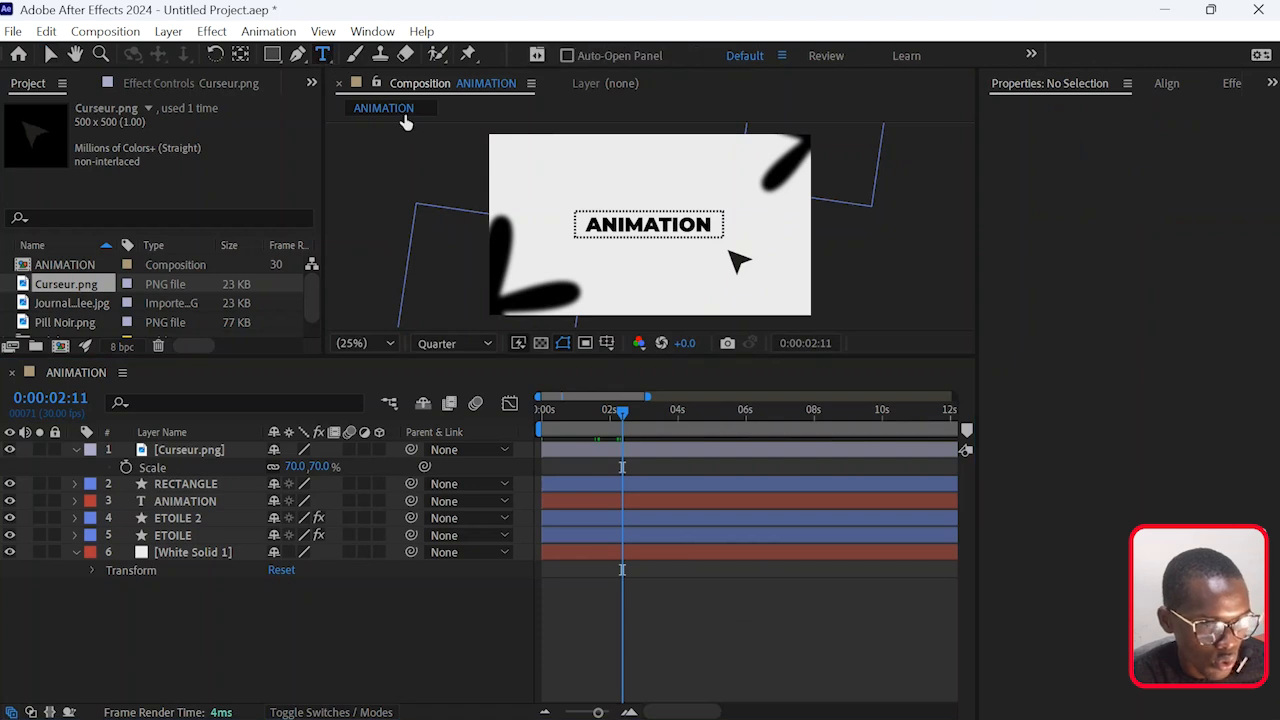
pyautogui.click(518, 163)
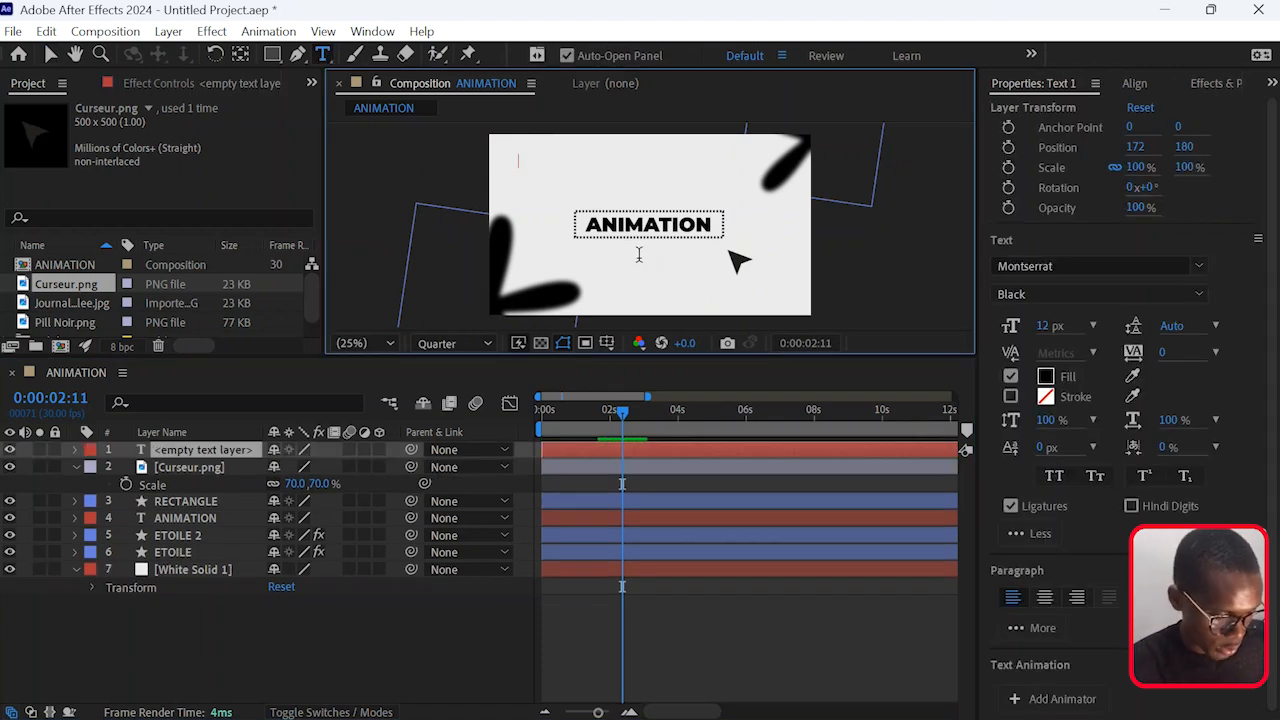
pyautogui.write(',')
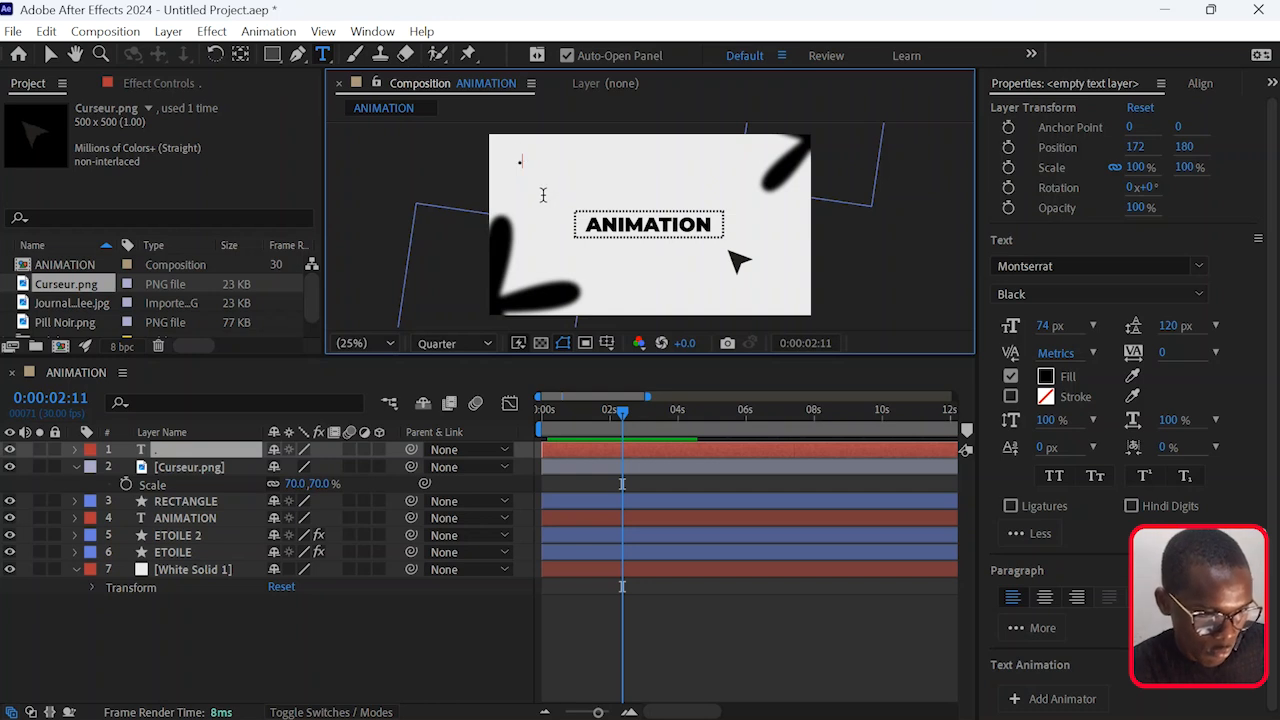
# Scale the period text layer to 370% and move it to the dashed rectangle's upper-left corner, at about 492, 500.
pyautogui.click(578, 446)
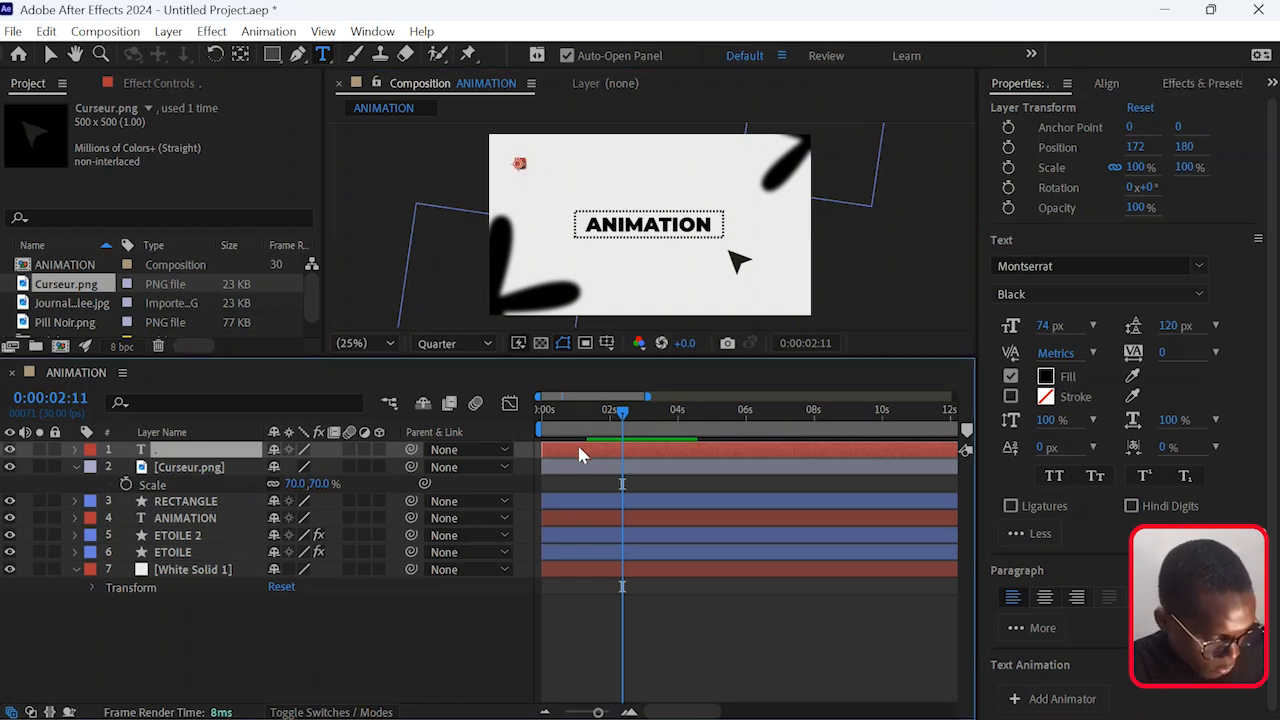
pyautogui.press('s')
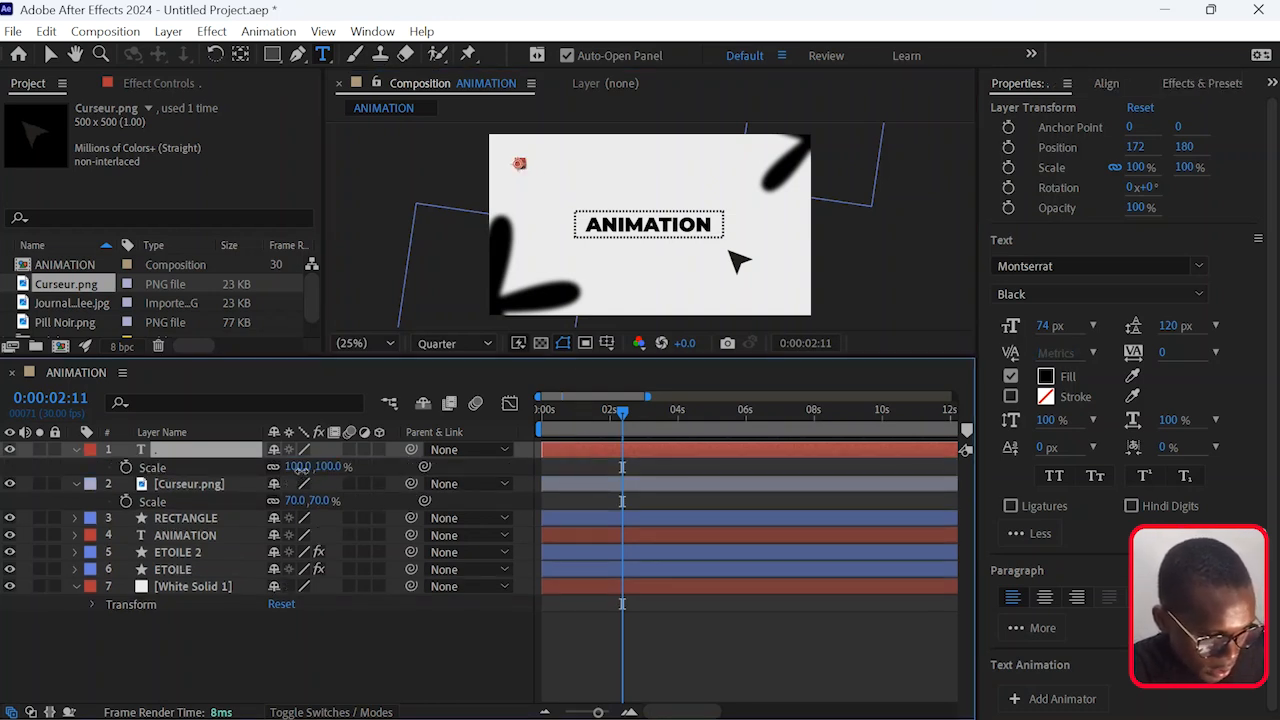
pyautogui.moveTo(300, 466); pyautogui.dragTo(670, 538)
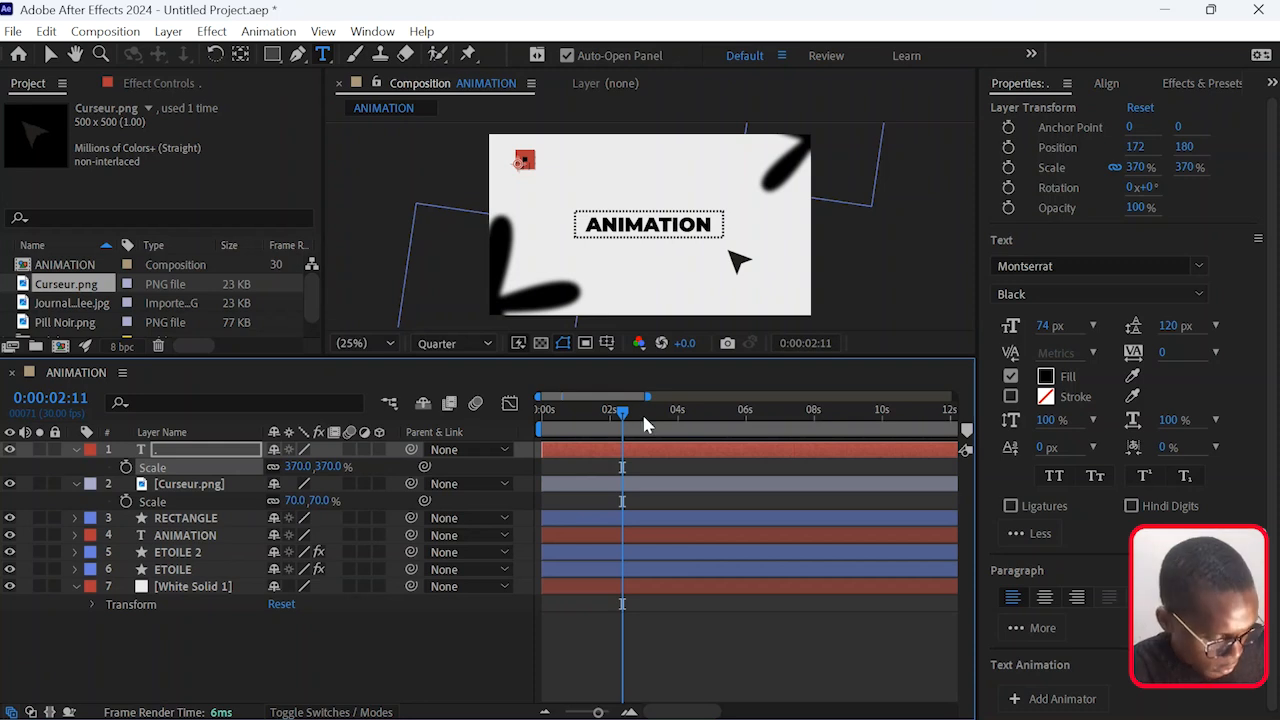
pyautogui.hotkey('shift', 'Down')
pyautogui.hotkey('shift', 'Down')
pyautogui.hotkey('shift', 'Down')
pyautogui.hotkey('shift', 'Down')
pyautogui.hotkey('shift', 'Down')
pyautogui.hotkey('shift', 'Down')
pyautogui.hotkey('shift', 'Right')
pyautogui.hotkey('shift', 'Right')
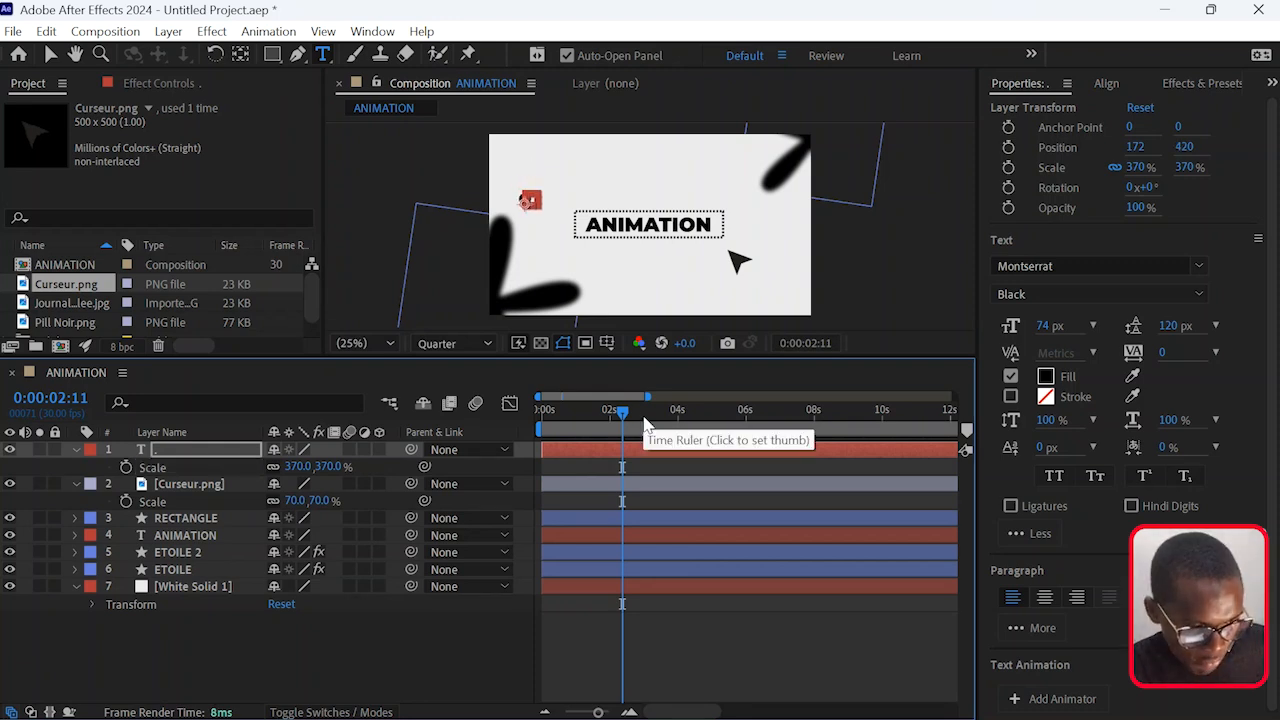
pyautogui.hotkey('shift', 'Right')
pyautogui.hotkey('shift', 'Right')
pyautogui.hotkey('shift', 'Right')
pyautogui.hotkey('shift', 'Right')
pyautogui.hotkey('shift', 'Right')
pyautogui.hotkey('shift', 'Right')
pyautogui.hotkey('shift', 'Down')
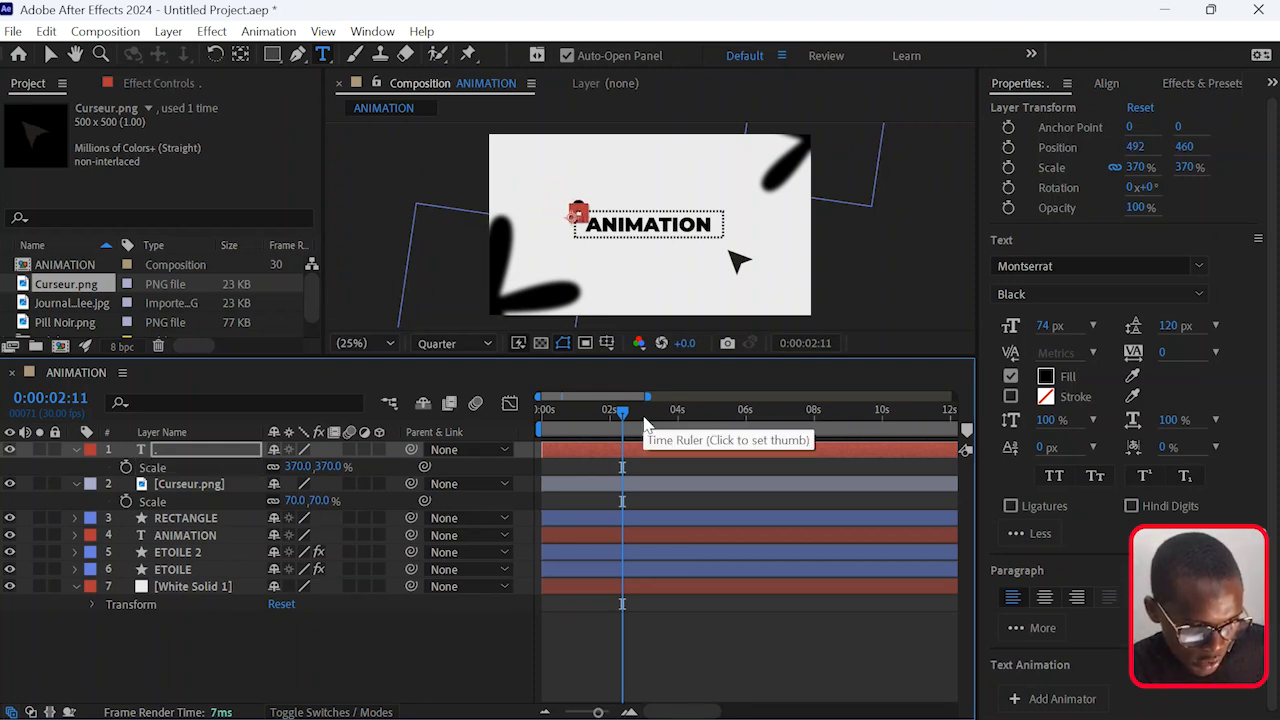
# View the composition at 50%, reduce the dot's scale to 221% and nudge it onto the rectangle's upper-left corner at 492, 482.
pyautogui.click(371, 343)
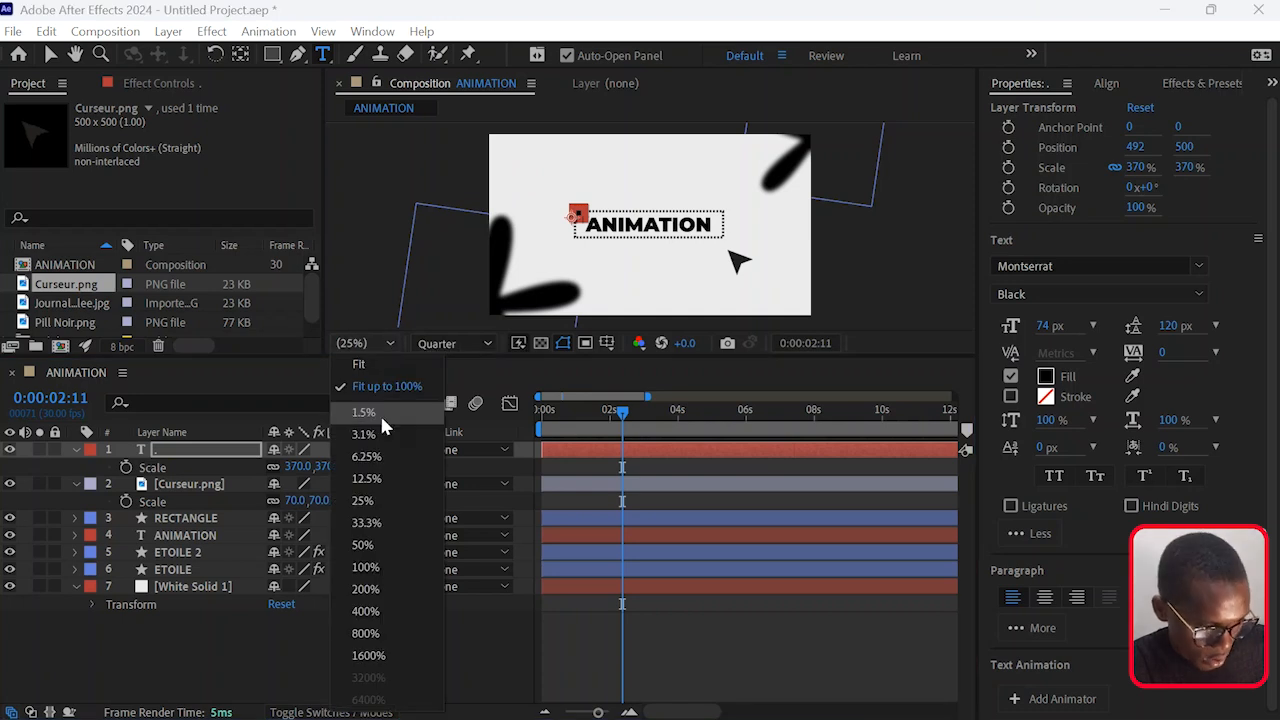
pyautogui.click(362, 545)
pyautogui.click(704, 612)
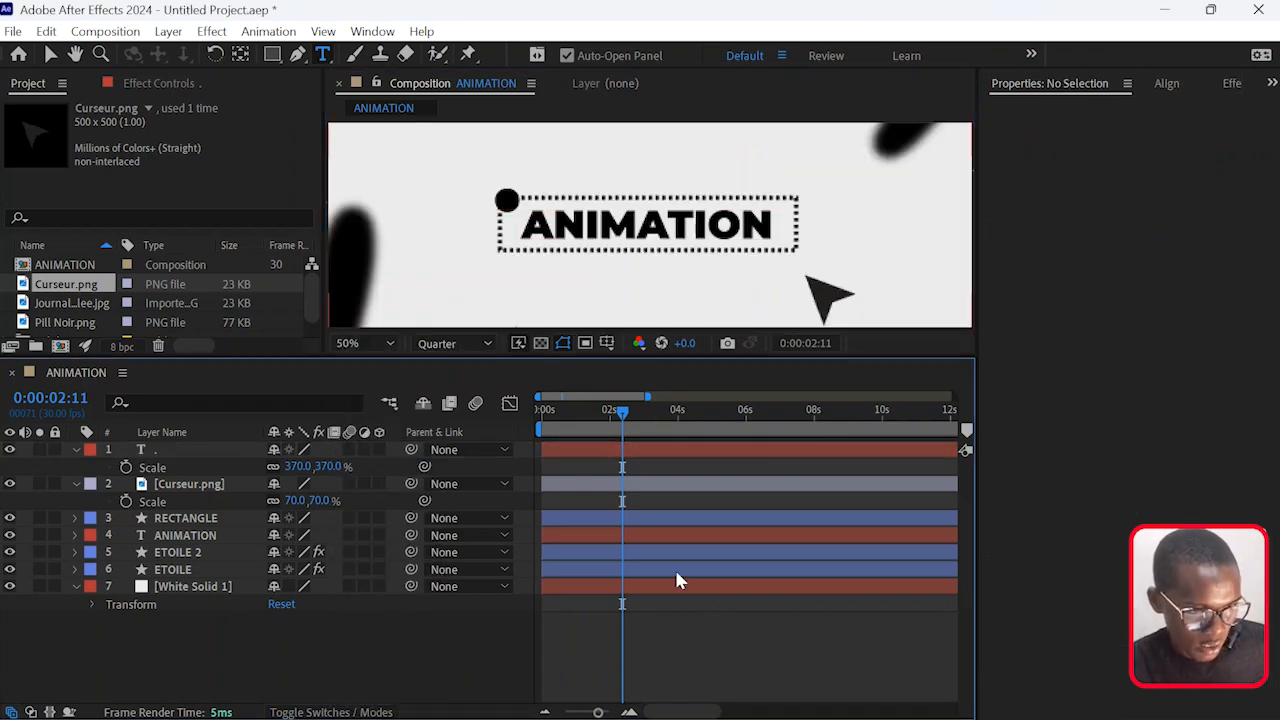
pyautogui.moveTo(307, 475); pyautogui.dragTo(212, 481)
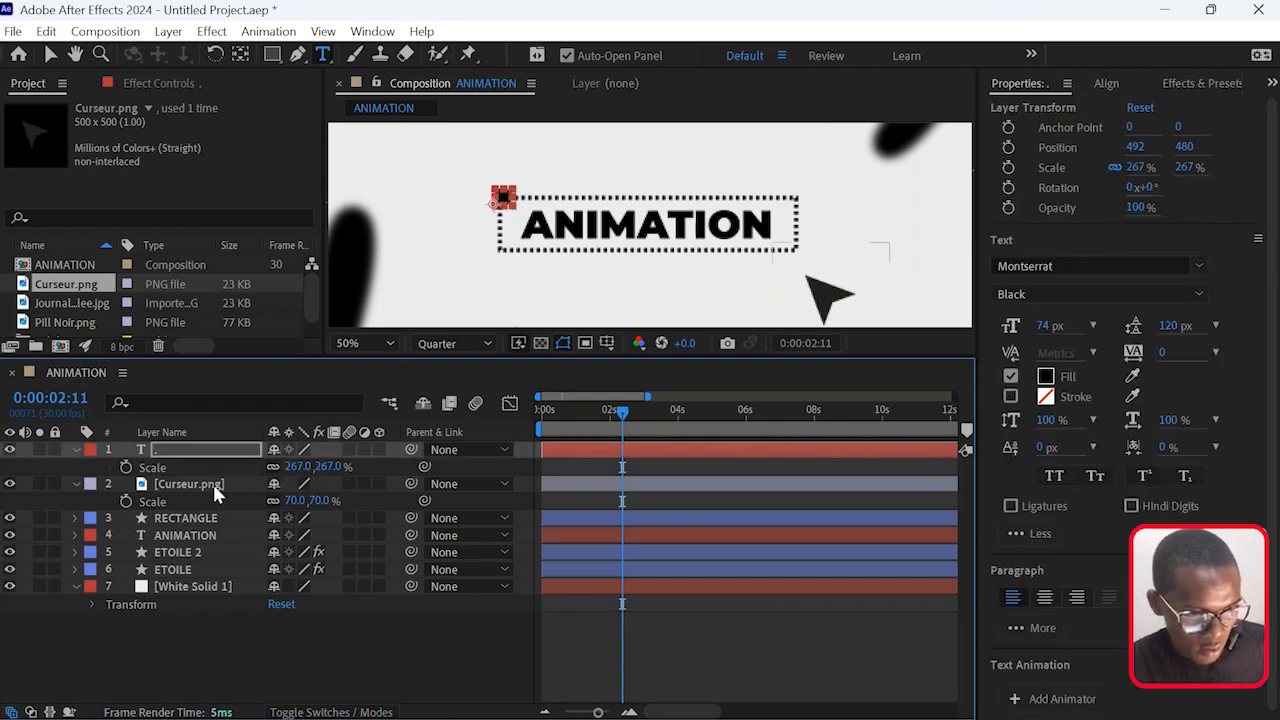
pyautogui.click(731, 658)
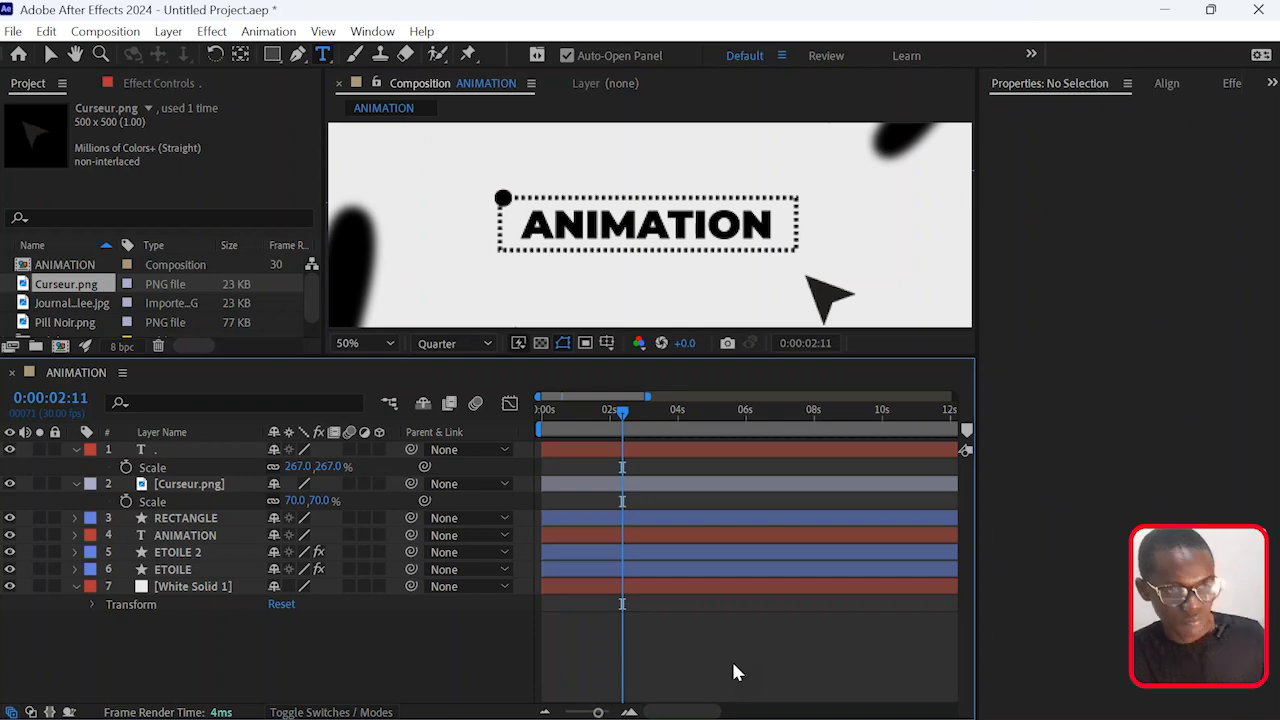
pyautogui.moveTo(309, 466); pyautogui.dragTo(273, 478)
pyautogui.press('Up')
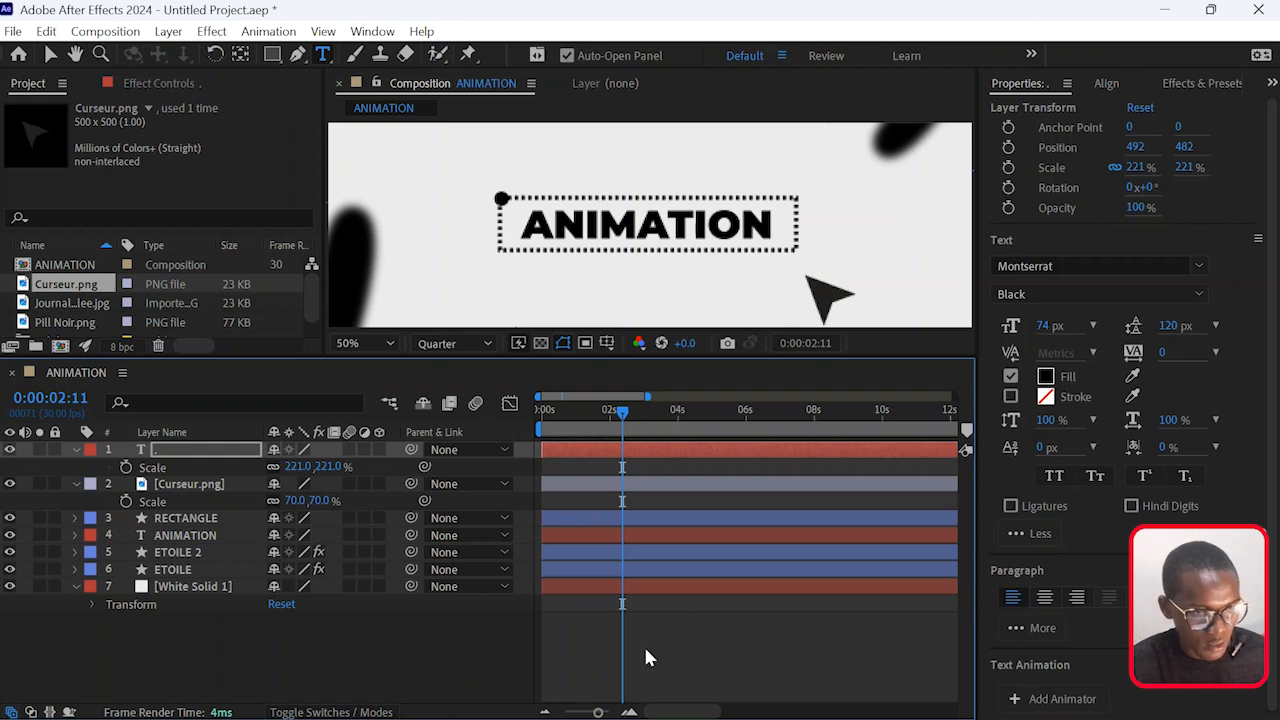
pyautogui.click(645, 650)
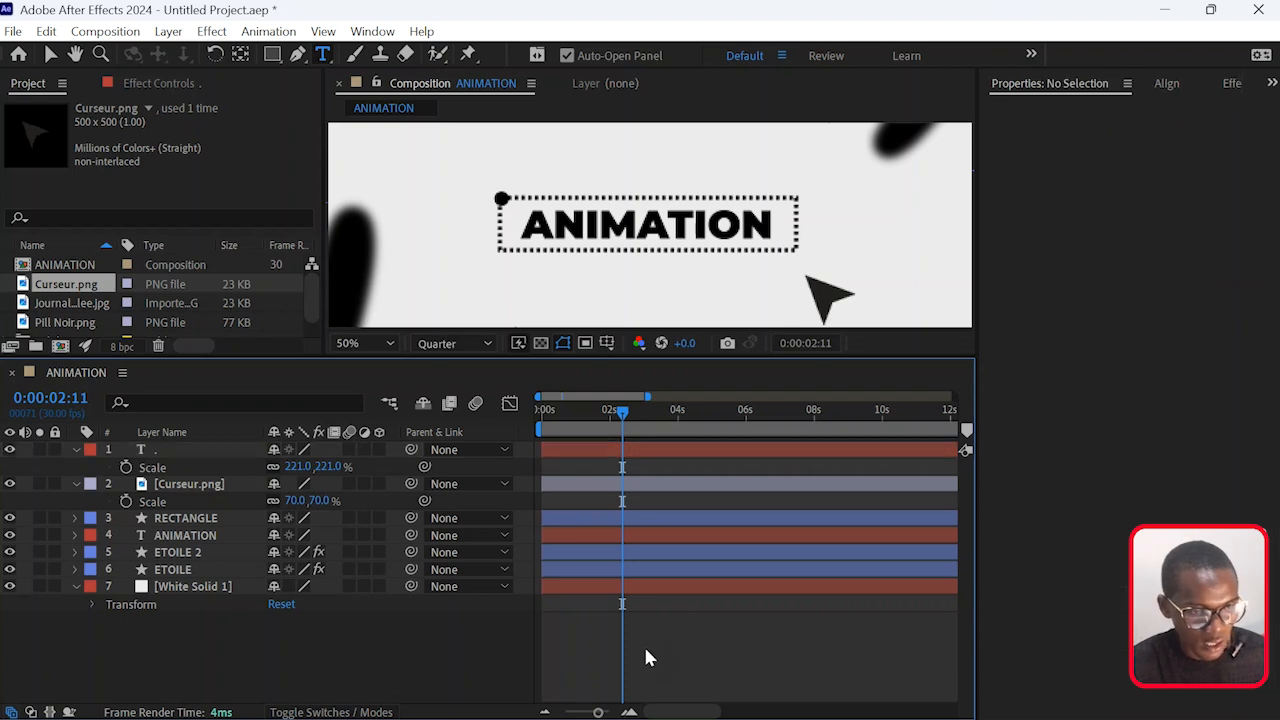
# Duplicate the dot layer and move the copy horizontally to the rectangle's upper-right corner, to position 1366, 482.
pyautogui.click(570, 451)
pyautogui.hotkey('ctrl', 'd')
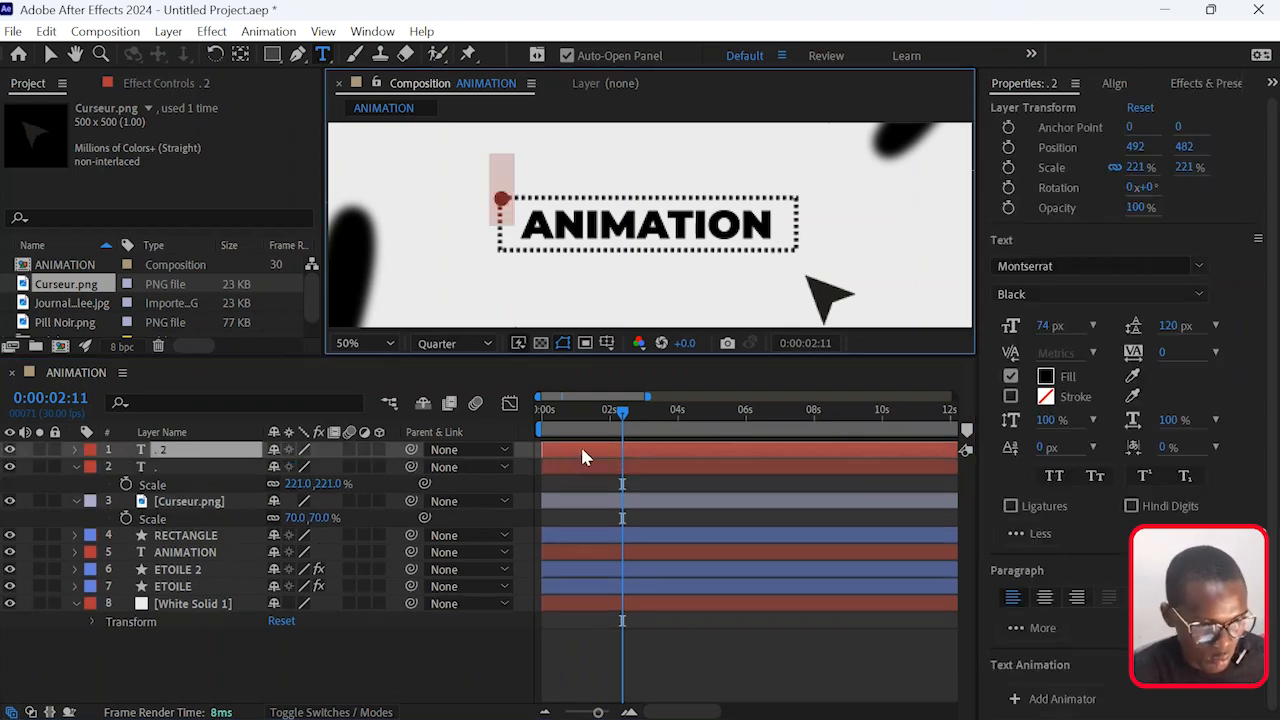
pyautogui.click(583, 457)
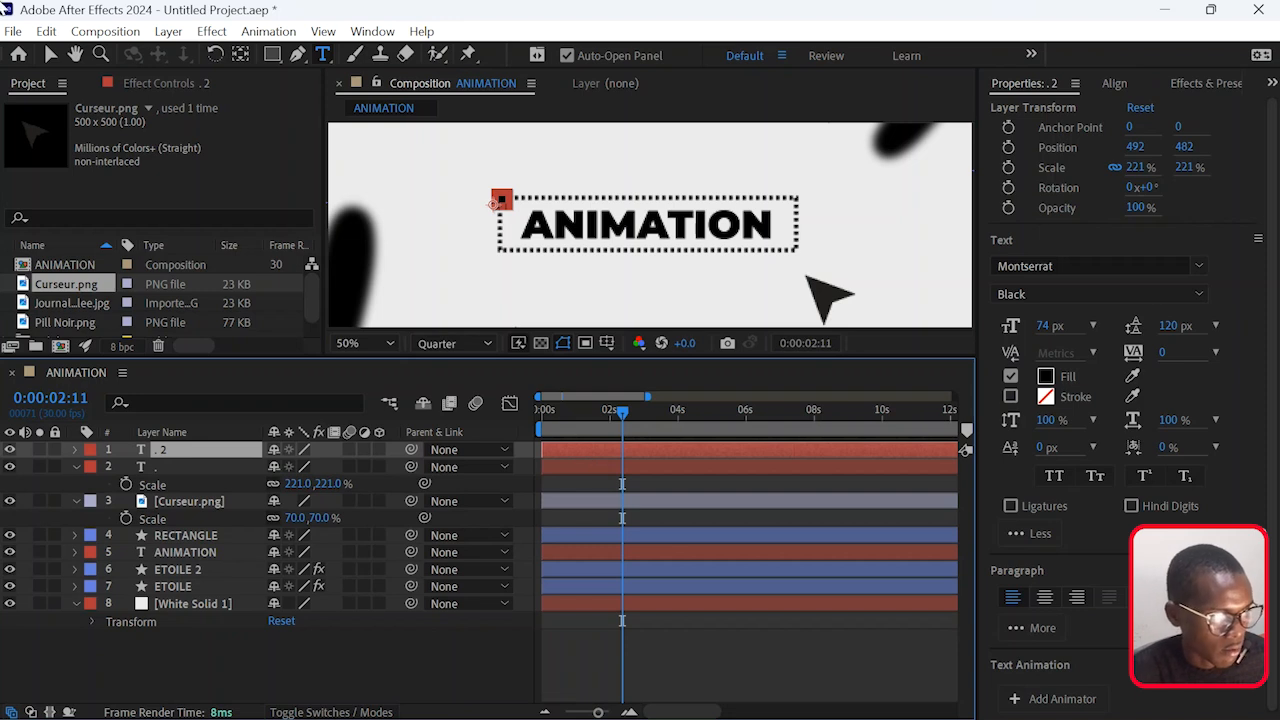
pyautogui.click(50, 54)
pyautogui.hotkey('shift', 'Right')
pyautogui.hotkey('shift', 'Right')
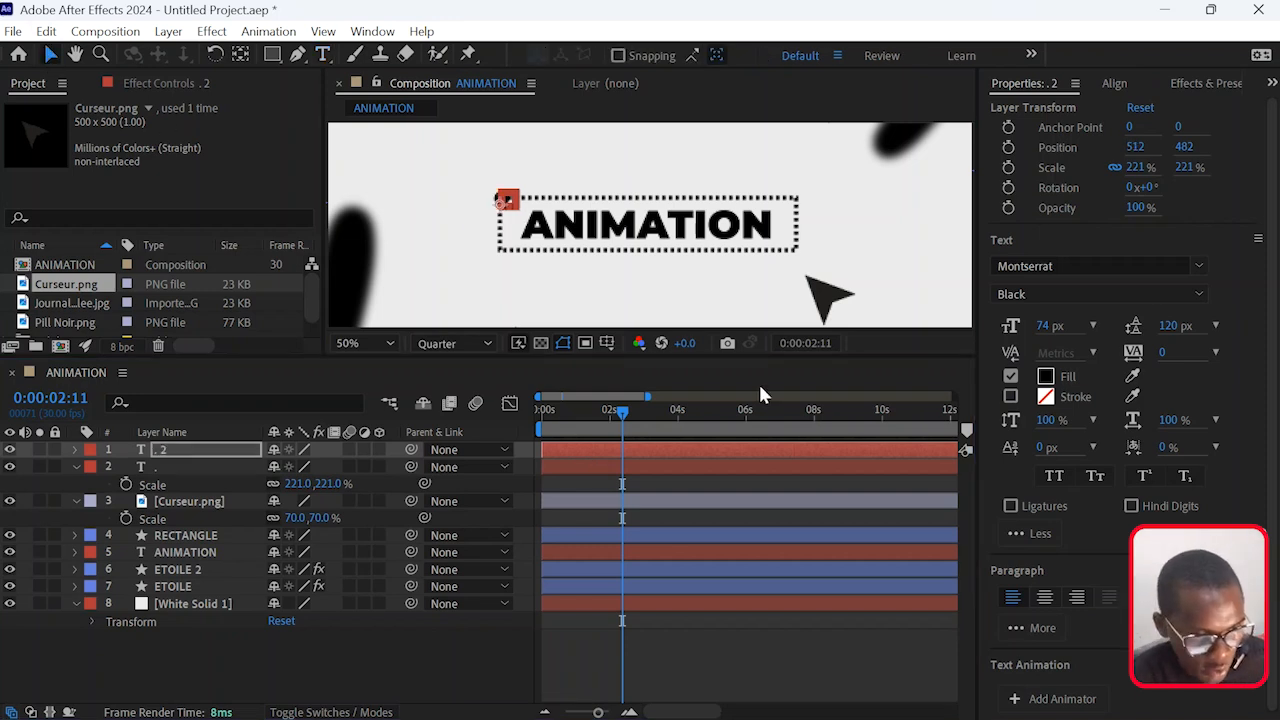
pyautogui.hotkey('shift', 'Right')
pyautogui.hotkey('shift', 'Right')
pyautogui.hotkey('shift', 'Right')
pyautogui.hotkey('shift', 'Right')
pyautogui.hotkey('shift', 'Right')
pyautogui.hotkey('shift', 'Right')
pyautogui.hotkey('shift', 'Right')
pyautogui.hotkey('shift', 'Right')
pyautogui.hotkey('shift', 'Right')
pyautogui.hotkey('shift', 'Right')
pyautogui.hotkey('shift', 'Right')
pyautogui.hotkey('shift', 'Right')
pyautogui.hotkey('shift', 'Right')
pyautogui.hotkey('shift', 'Right')
pyautogui.hotkey('shift', 'Right')
pyautogui.hotkey('shift', 'Right')
pyautogui.hotkey('shift', 'Right')
pyautogui.hotkey('shift', 'Right')
pyautogui.hotkey('shift', 'Right')
pyautogui.hotkey('shift', 'Right')
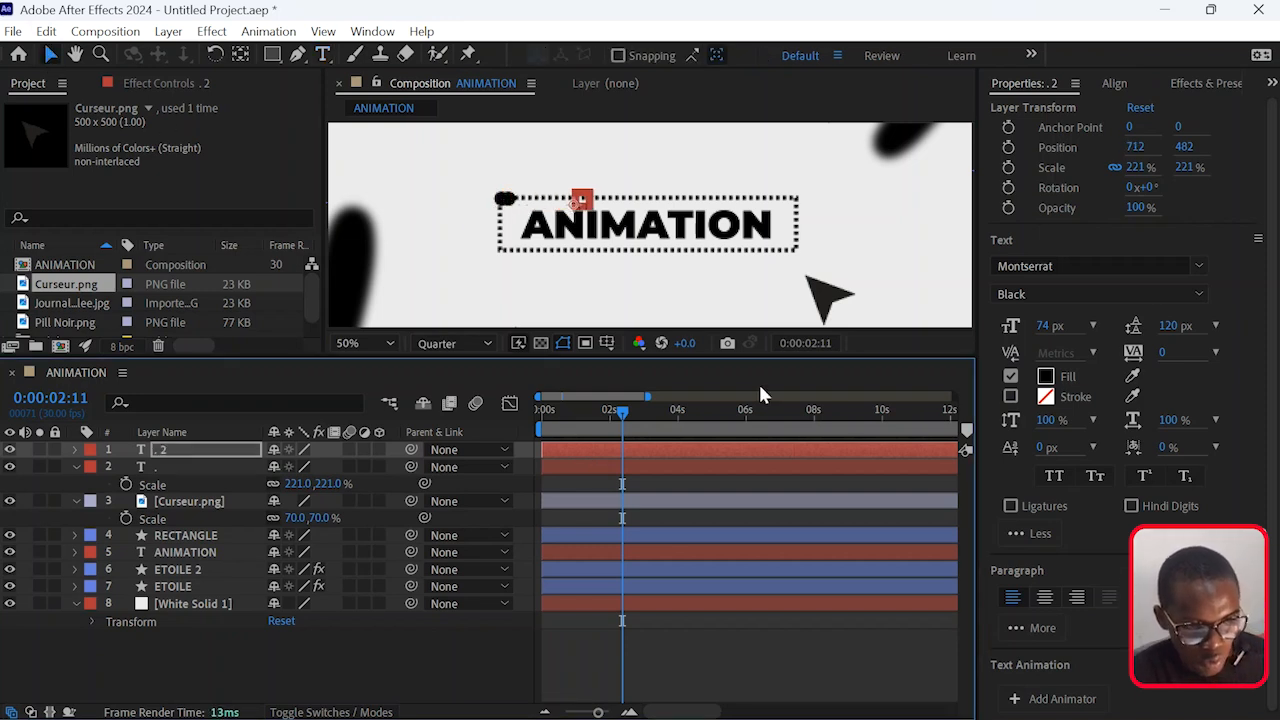
pyautogui.hotkey('shift', 'Right')
pyautogui.hotkey('shift', 'Right')
pyautogui.hotkey('shift', 'Right')
pyautogui.hotkey('shift', 'Right')
pyautogui.hotkey('shift', 'Right')
pyautogui.hotkey('shift', 'Right')
pyautogui.hotkey('shift', 'Right')
pyautogui.hotkey('shift', 'Right')
pyautogui.hotkey('shift', 'Right')
pyautogui.hotkey('shift', 'Right')
pyautogui.hotkey('shift', 'Right')
pyautogui.hotkey('shift', 'Right')
pyautogui.hotkey('shift', 'Right')
pyautogui.hotkey('shift', 'Right')
pyautogui.hotkey('shift', 'Right')
pyautogui.hotkey('shift', 'Right')
pyautogui.hotkey('shift', 'Right')
pyautogui.hotkey('shift', 'Right')
pyautogui.hotkey('shift', 'Right')
pyautogui.hotkey('shift', 'Right')
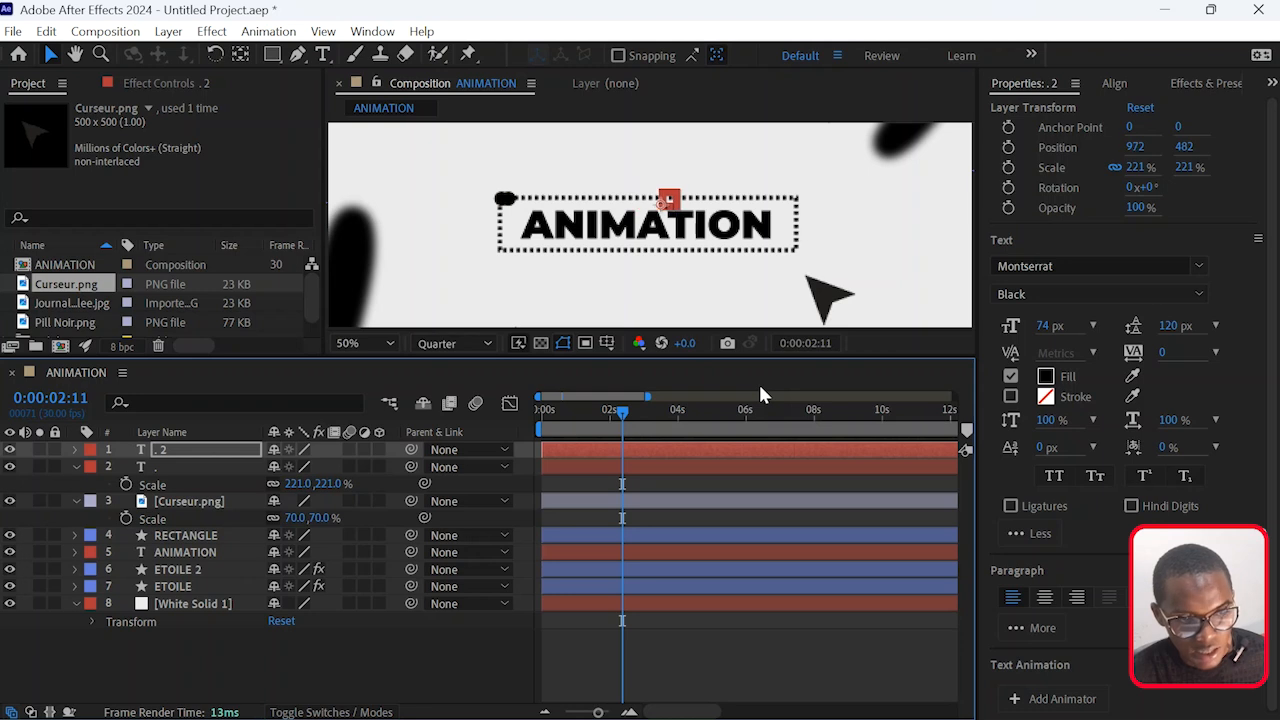
pyautogui.hotkey('shift', 'Right')
pyautogui.hotkey('shift', 'Right')
pyautogui.hotkey('shift', 'Right')
pyautogui.hotkey('shift', 'Right')
pyautogui.hotkey('shift', 'Right')
pyautogui.hotkey('shift', 'Right')
pyautogui.hotkey('shift', 'Right')
pyautogui.hotkey('shift', 'Right')
pyautogui.hotkey('shift', 'Right')
pyautogui.hotkey('shift', 'Right')
pyautogui.hotkey('shift', 'Right')
pyautogui.hotkey('shift', 'Right')
pyautogui.hotkey('shift', 'Right')
pyautogui.hotkey('shift', 'Right')
pyautogui.hotkey('shift', 'Right')
pyautogui.hotkey('shift', 'Right')
pyautogui.hotkey('shift', 'Right')
pyautogui.hotkey('shift', 'Right')
pyautogui.hotkey('shift', 'Right')
pyautogui.hotkey('shift', 'Right')
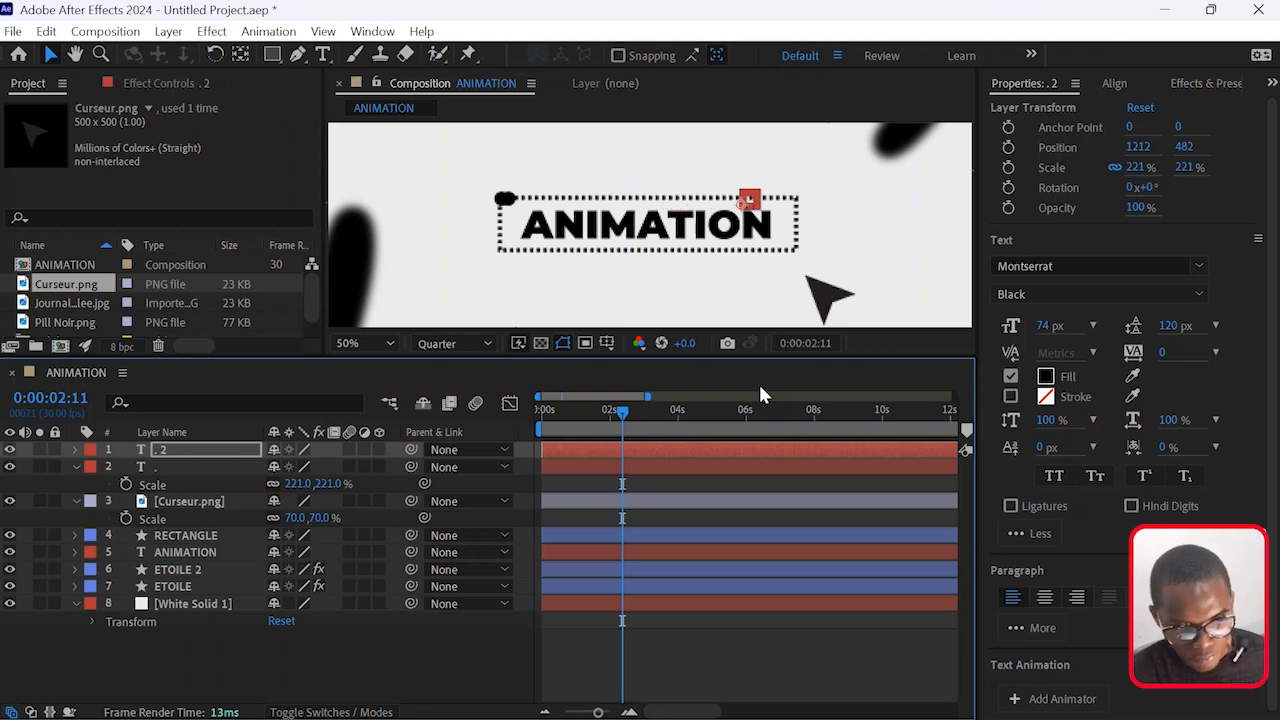
pyautogui.hotkey('shift', 'Right')
pyautogui.hotkey('shift', 'Right')
pyautogui.hotkey('shift', 'Right')
pyautogui.hotkey('shift', 'Right')
pyautogui.hotkey('shift', 'Right')
pyautogui.hotkey('shift', 'Right')
pyautogui.hotkey('shift', 'Right')
pyautogui.hotkey('shift', 'Right')
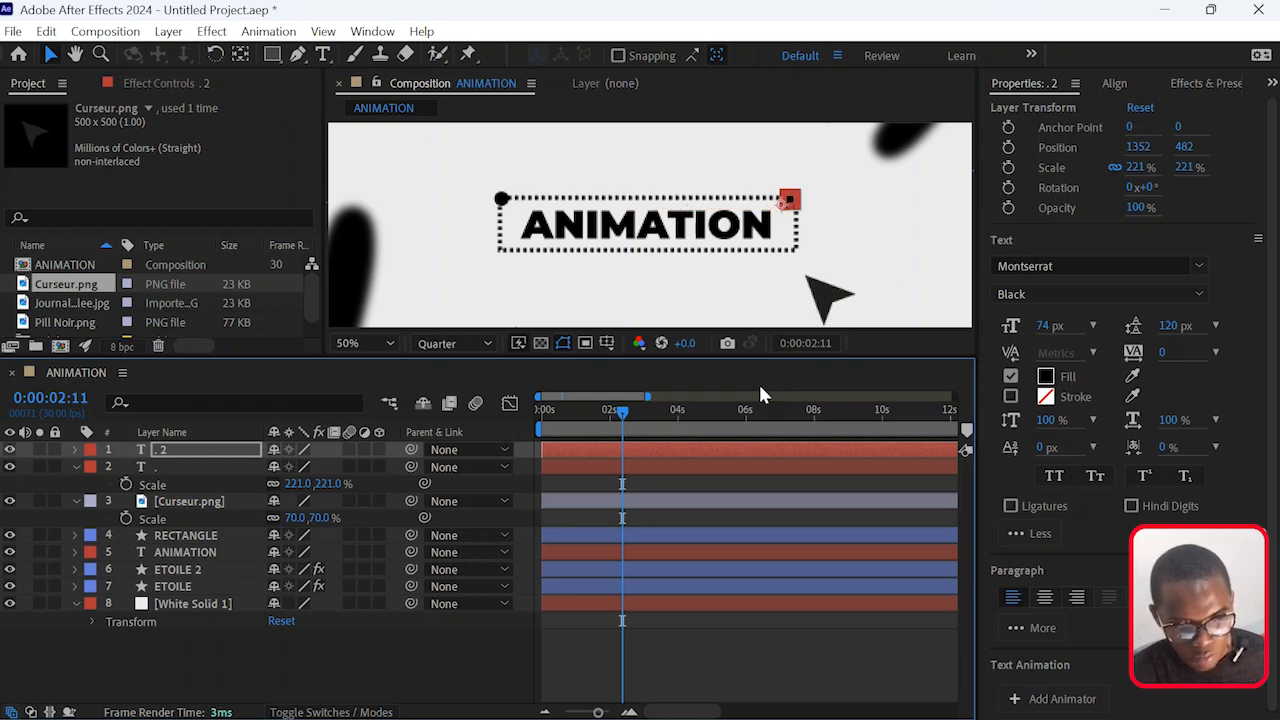
pyautogui.click(736, 664)
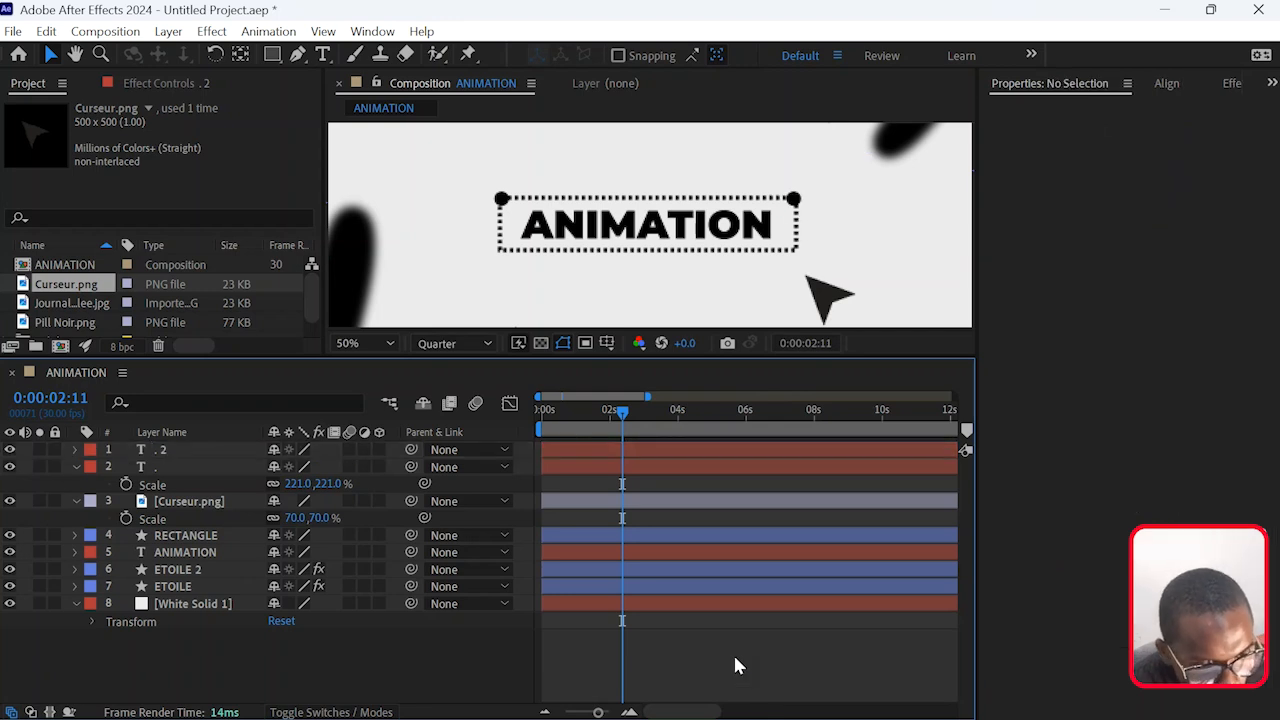
# Duplicate the upper-right dot and move the copy straight down to the rectangle's lower-right corner, to position 1366, 634.
pyautogui.click(792, 200)
pyautogui.hotkey('ctrl', 'd')
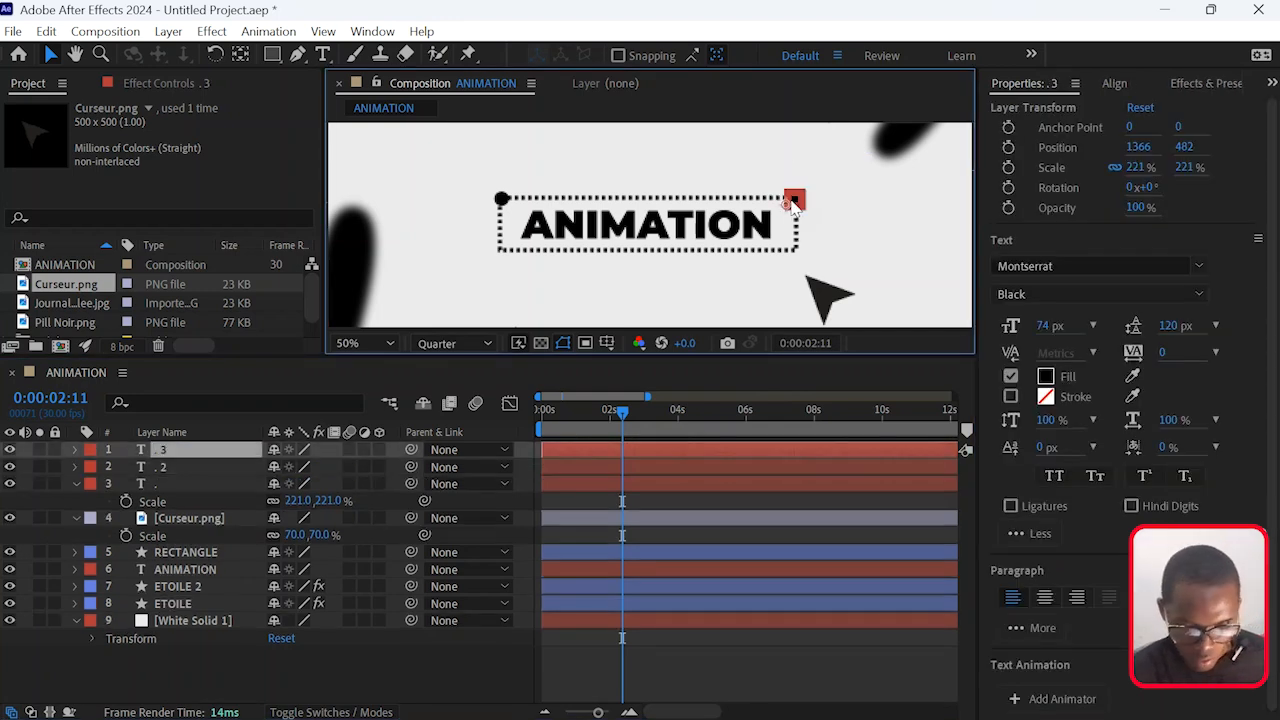
pyautogui.hotkey('shift', 'Down')
pyautogui.hotkey('shift', 'Down')
pyautogui.hotkey('shift', 'Down')
pyautogui.hotkey('shift', 'Down')
pyautogui.hotkey('shift', 'Down')
pyautogui.hotkey('shift', 'Down')
pyautogui.hotkey('shift', 'Down')
pyautogui.hotkey('shift', 'Down')
pyautogui.hotkey('shift', 'Down')
pyautogui.hotkey('shift', 'Down')
pyautogui.hotkey('shift', 'Down')
pyautogui.hotkey('shift', 'Down')
pyautogui.hotkey('shift', 'Down')
pyautogui.hotkey('shift', 'Down')
pyautogui.hotkey('shift', 'Down')
pyautogui.hotkey('shift', 'Down')
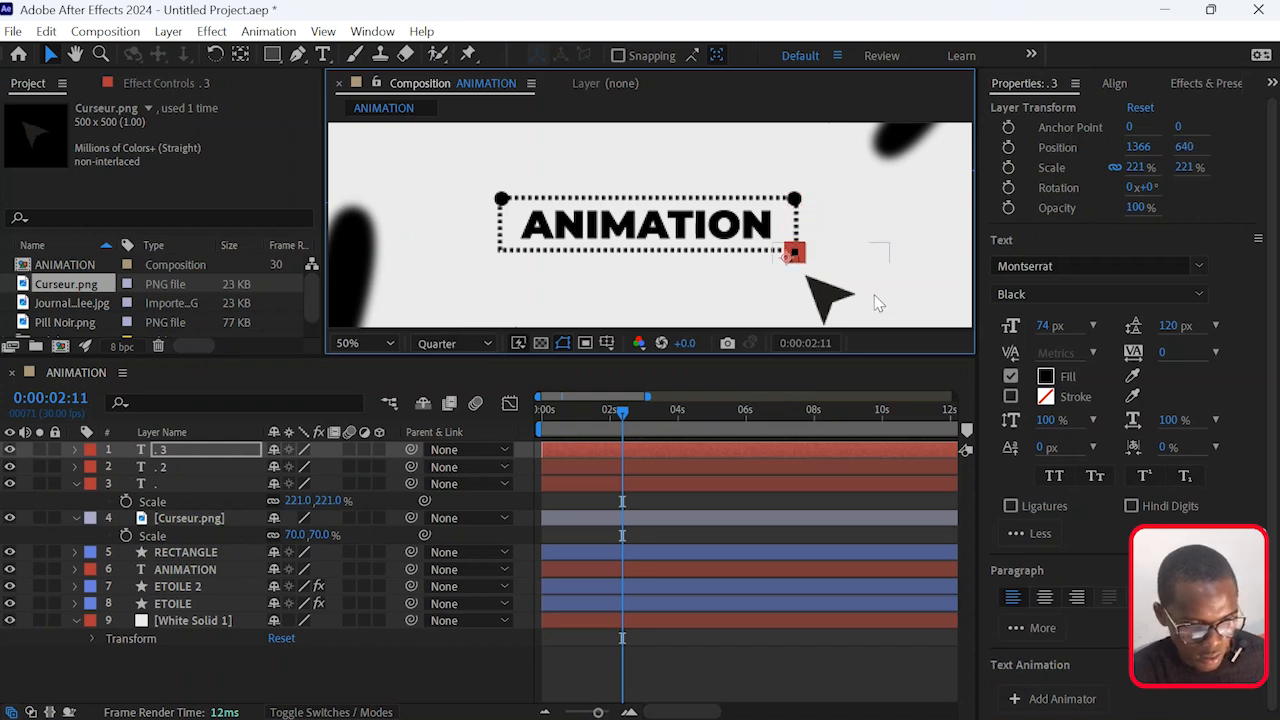
pyautogui.click(697, 661)
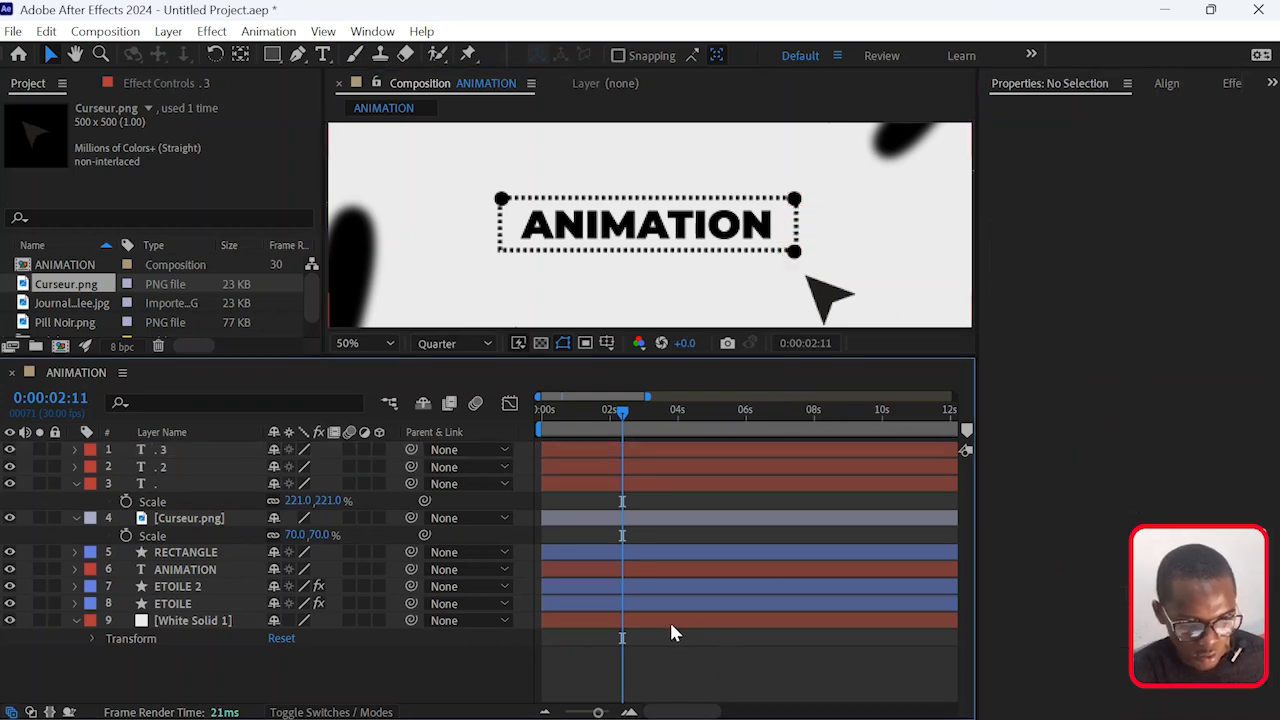
pyautogui.click(656, 457)
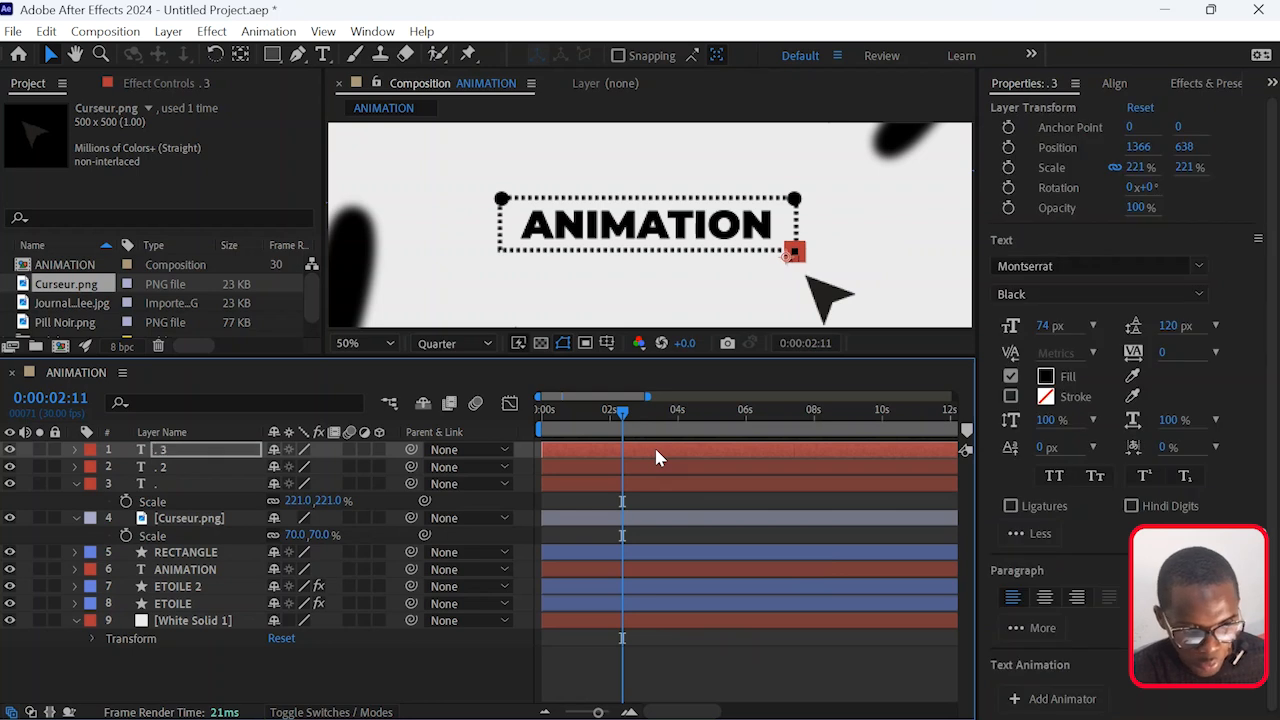
pyautogui.click(698, 685)
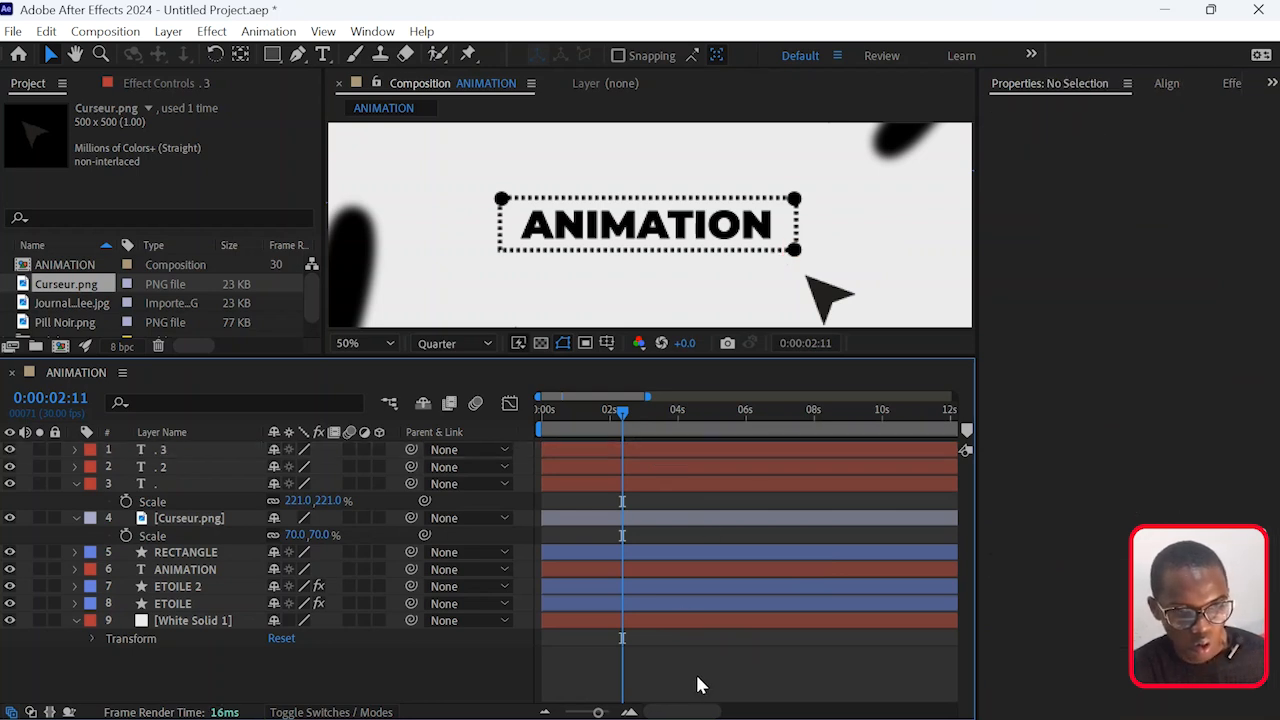
# Duplicate the lower-right dot and move the copy horizontally to the dashed rectangle's lower-left corner, keeping its vertical position at 634.
pyautogui.click(620, 451)
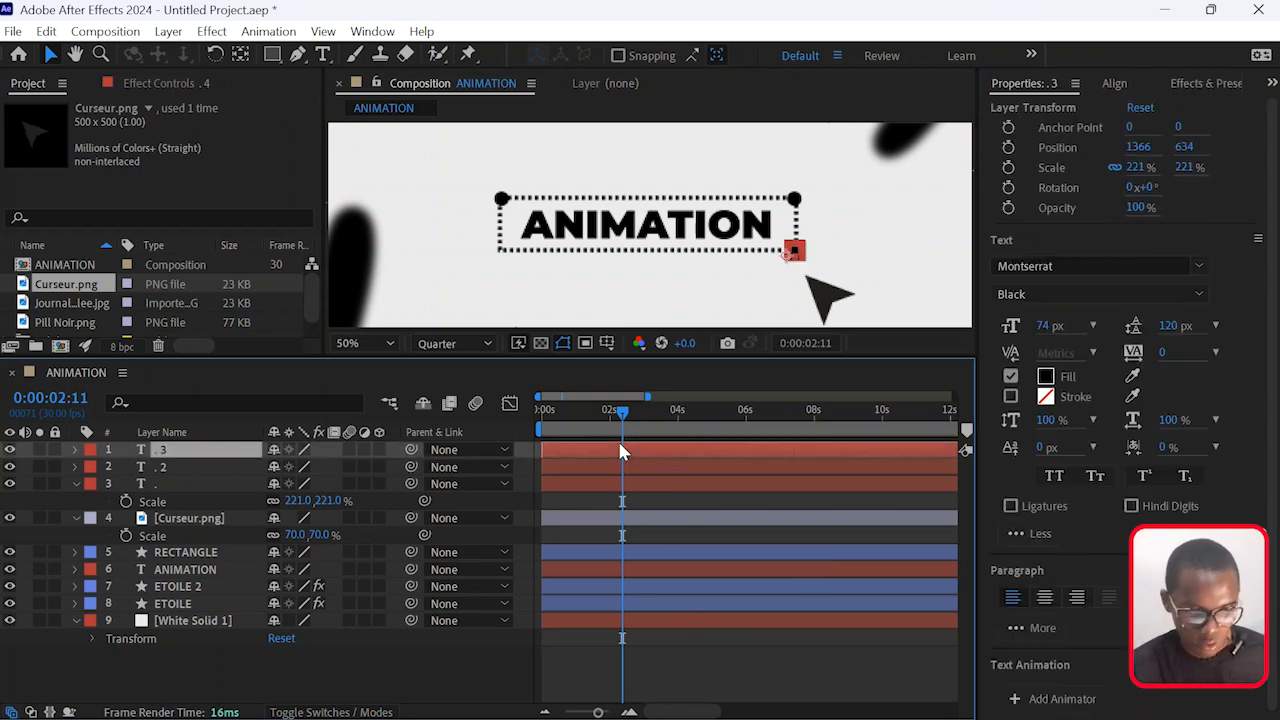
pyautogui.hotkey('ctrl', 'd')
pyautogui.hotkey('shift', 'Left')
pyautogui.hotkey('shift', 'Left')
pyautogui.hotkey('shift', 'Left')
pyautogui.hotkey('shift', 'Left')
pyautogui.hotkey('shift', 'Left')
pyautogui.hotkey('shift', 'Left')
pyautogui.hotkey('shift', 'Left')
pyautogui.hotkey('shift', 'Left')
pyautogui.hotkey('shift', 'Left')
pyautogui.hotkey('shift', 'Left')
pyautogui.hotkey('shift', 'Left')
pyautogui.hotkey('shift', 'Left')
pyautogui.hotkey('shift', 'Left')
pyautogui.hotkey('shift', 'Left')
pyautogui.hotkey('shift', 'Left')
pyautogui.hotkey('shift', 'Left')
pyautogui.hotkey('shift', 'Left')
pyautogui.hotkey('shift', 'Left')
pyautogui.hotkey('shift', 'Left')
pyautogui.hotkey('shift', 'Left')
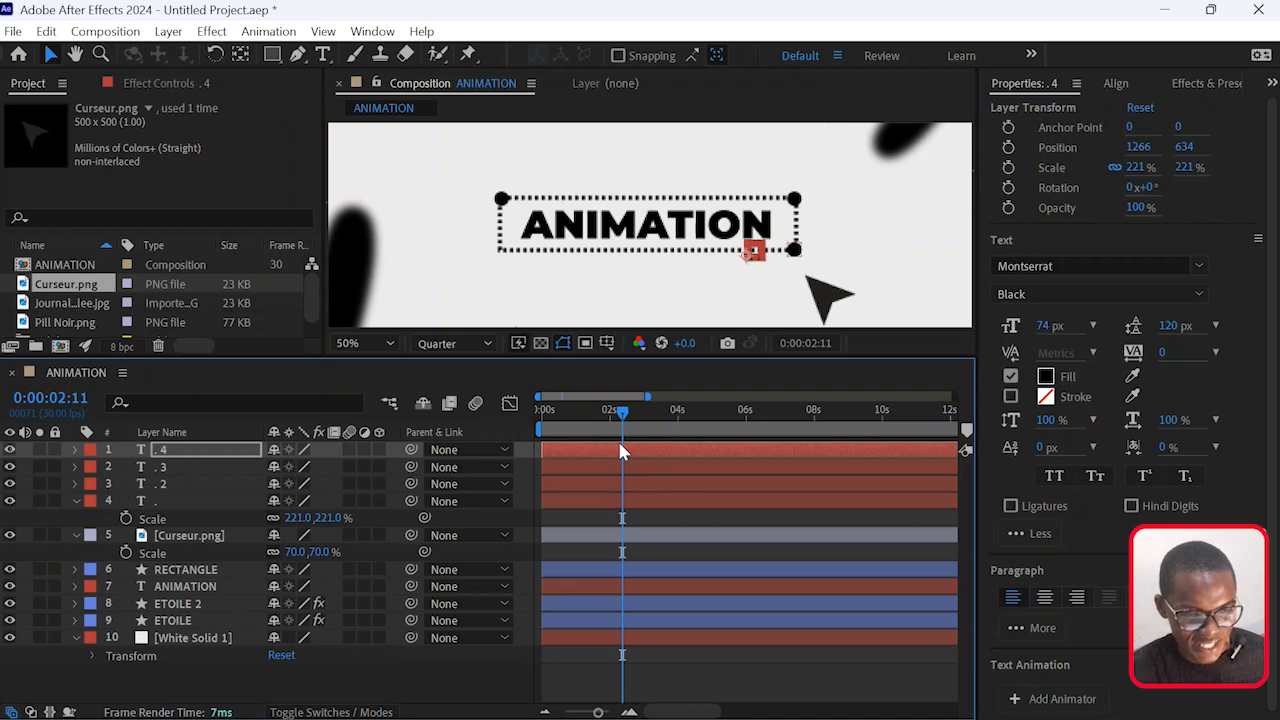
pyautogui.hotkey('shift', 'Left')
pyautogui.hotkey('shift', 'Left')
pyautogui.hotkey('shift', 'Left')
pyautogui.hotkey('shift', 'Left')
pyautogui.hotkey('shift', 'Left')
pyautogui.hotkey('shift', 'Left')
pyautogui.hotkey('shift', 'Left')
pyautogui.hotkey('shift', 'Left')
pyautogui.hotkey('shift', 'Left')
pyautogui.hotkey('shift', 'Left')
pyautogui.hotkey('shift', 'Left')
pyautogui.hotkey('shift', 'Left')
pyautogui.hotkey('shift', 'Left')
pyautogui.hotkey('shift', 'Left')
pyautogui.hotkey('shift', 'Left')
pyautogui.hotkey('shift', 'Left')
pyautogui.hotkey('shift', 'Left')
pyautogui.hotkey('shift', 'Left')
pyautogui.hotkey('shift', 'Left')
pyautogui.hotkey('shift', 'Left')
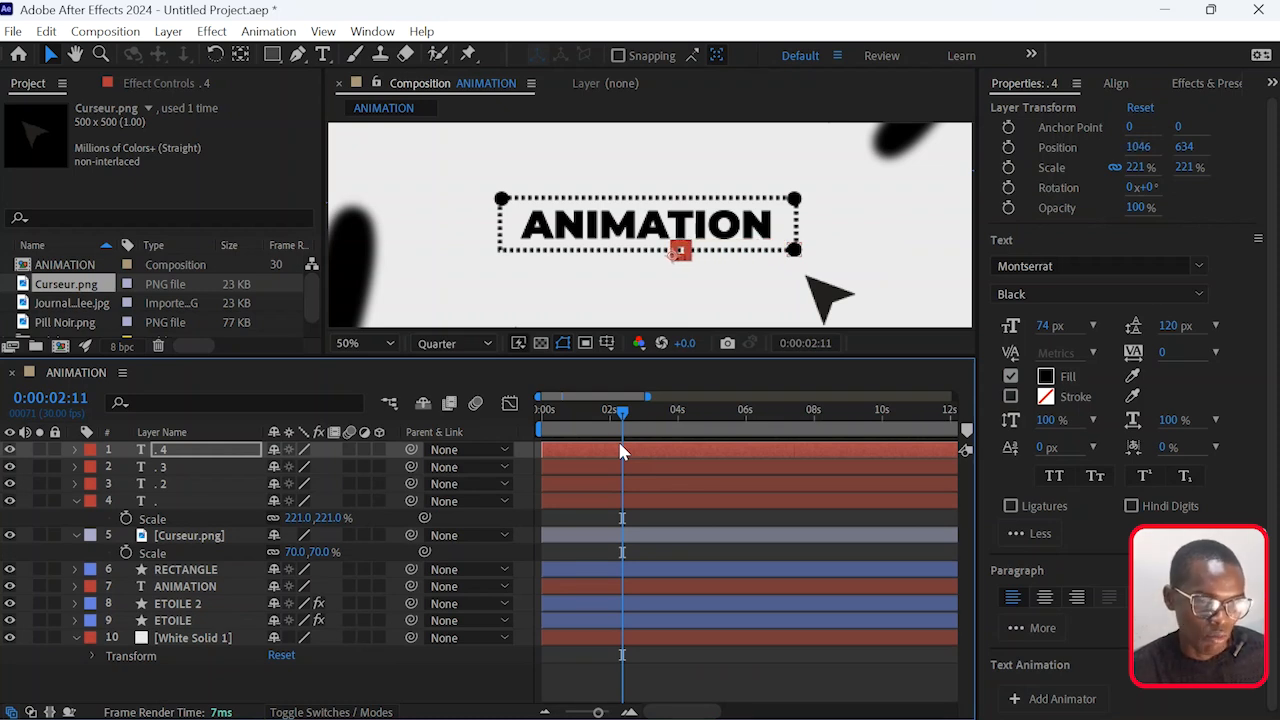
pyautogui.hotkey('shift', 'Left')
pyautogui.hotkey('shift', 'Left')
pyautogui.hotkey('shift', 'Left')
pyautogui.hotkey('shift', 'Left')
pyautogui.hotkey('shift', 'Left')
pyautogui.hotkey('shift', 'Left')
pyautogui.hotkey('shift', 'Left')
pyautogui.hotkey('shift', 'Left')
pyautogui.hotkey('shift', 'Left')
pyautogui.hotkey('shift', 'Left')
pyautogui.hotkey('shift', 'Left')
pyautogui.hotkey('shift', 'Left')
pyautogui.hotkey('shift', 'Left')
pyautogui.hotkey('shift', 'Left')
pyautogui.hotkey('shift', 'Left')
pyautogui.hotkey('shift', 'Left')
pyautogui.hotkey('shift', 'Left')
pyautogui.hotkey('shift', 'Left')
pyautogui.hotkey('shift', 'Left')
pyautogui.hotkey('shift', 'Left')
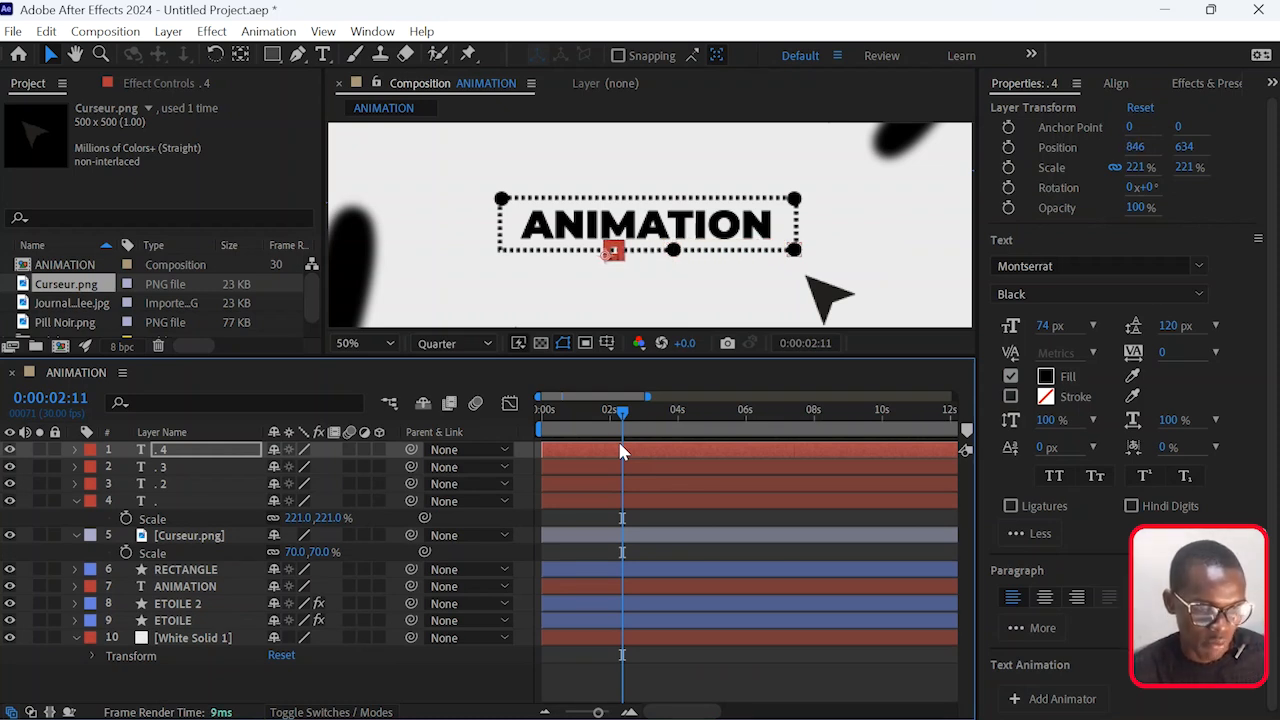
pyautogui.hotkey('shift', 'Left')
pyautogui.hotkey('shift', 'Left')
pyautogui.hotkey('shift', 'Left')
pyautogui.hotkey('shift', 'Left')
pyautogui.hotkey('shift', 'Left')
pyautogui.hotkey('shift', 'Left')
pyautogui.hotkey('shift', 'Left')
pyautogui.hotkey('shift', 'Left')
pyautogui.hotkey('shift', 'Left')
pyautogui.hotkey('shift', 'Left')
pyautogui.hotkey('shift', 'Left')
pyautogui.hotkey('shift', 'Left')
pyautogui.hotkey('shift', 'Left')
pyautogui.hotkey('shift', 'Left')
pyautogui.hotkey('shift', 'Left')
pyautogui.hotkey('shift', 'Left')
pyautogui.hotkey('shift', 'Left')
pyautogui.hotkey('shift', 'Left')
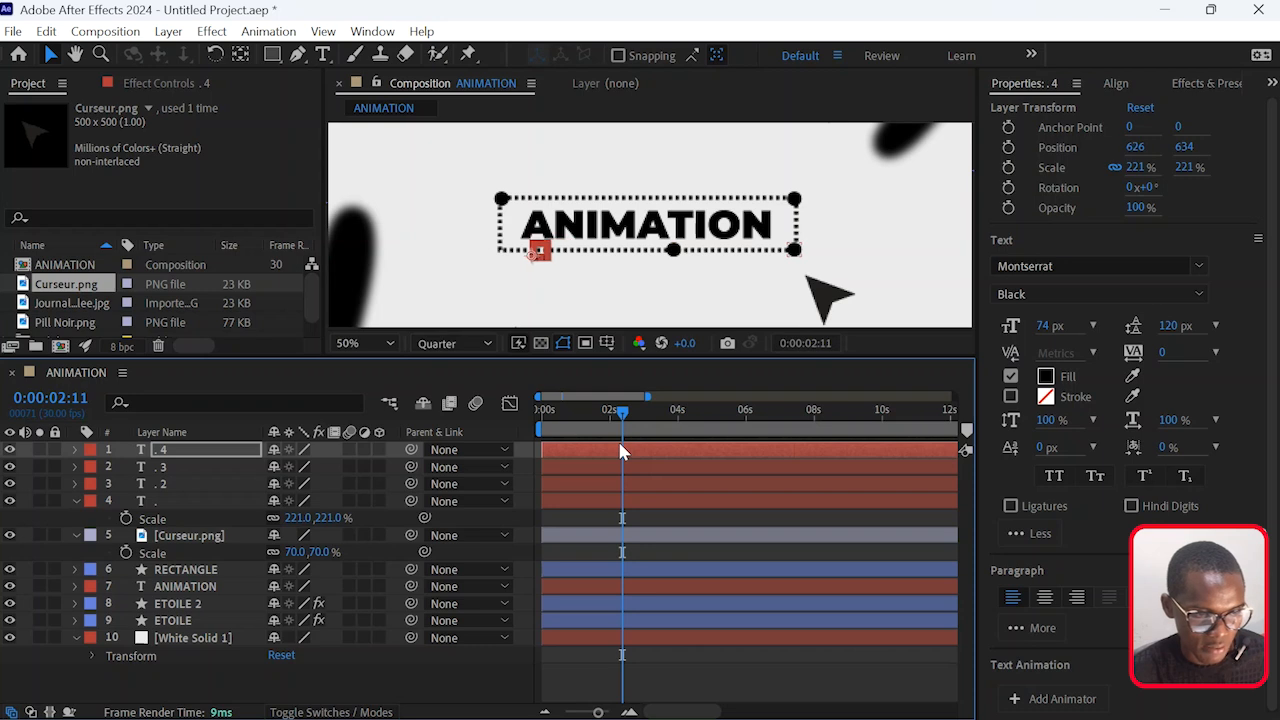
pyautogui.hotkey('shift', 'Left')
pyautogui.hotkey('shift', 'Left')
pyautogui.hotkey('shift', 'Left')
pyautogui.hotkey('shift', 'Left')
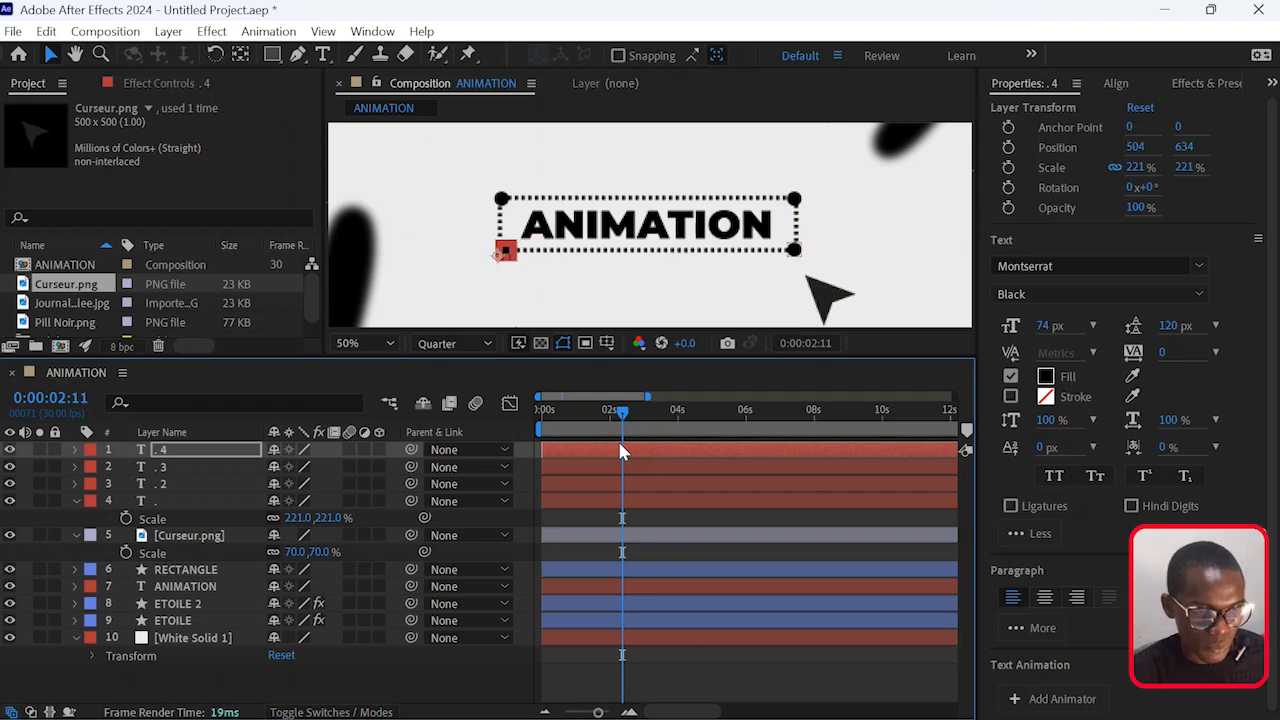
pyautogui.click(698, 666)
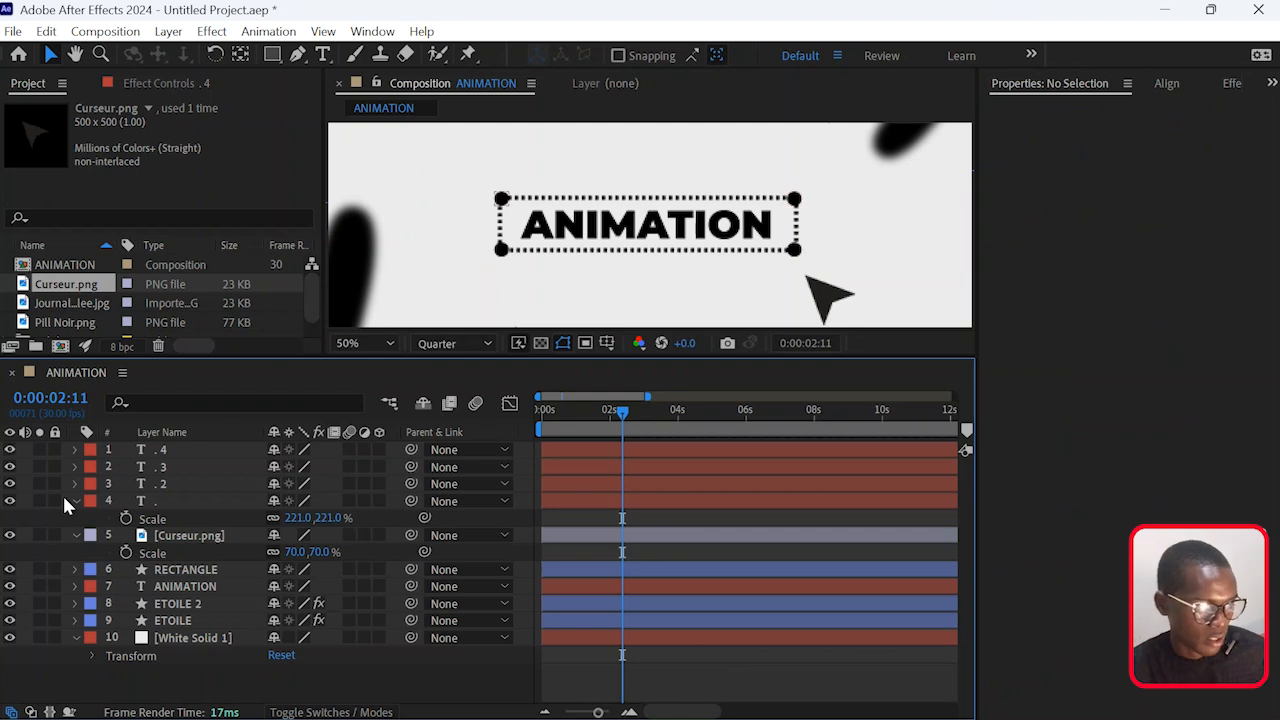
# View the composition at Fit up to 100% and select all four dot text layers.
pyautogui.click(353, 344)
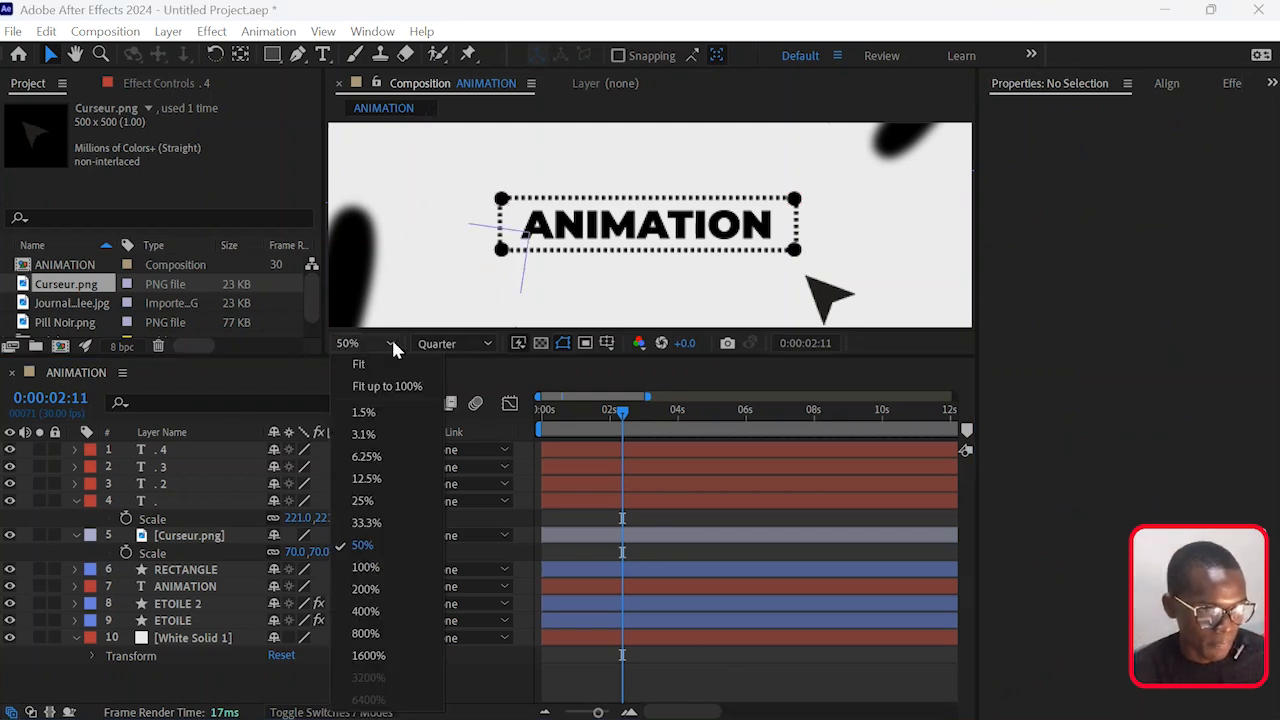
pyautogui.click(383, 387)
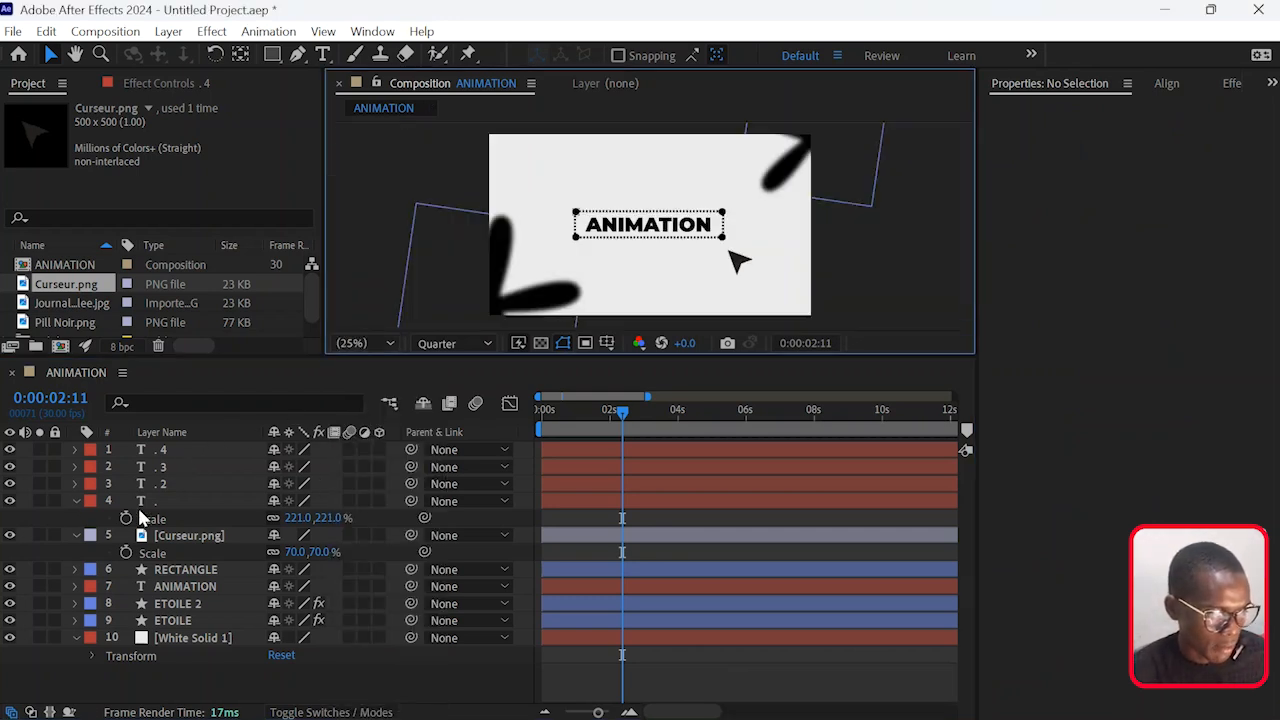
pyautogui.click(183, 495)
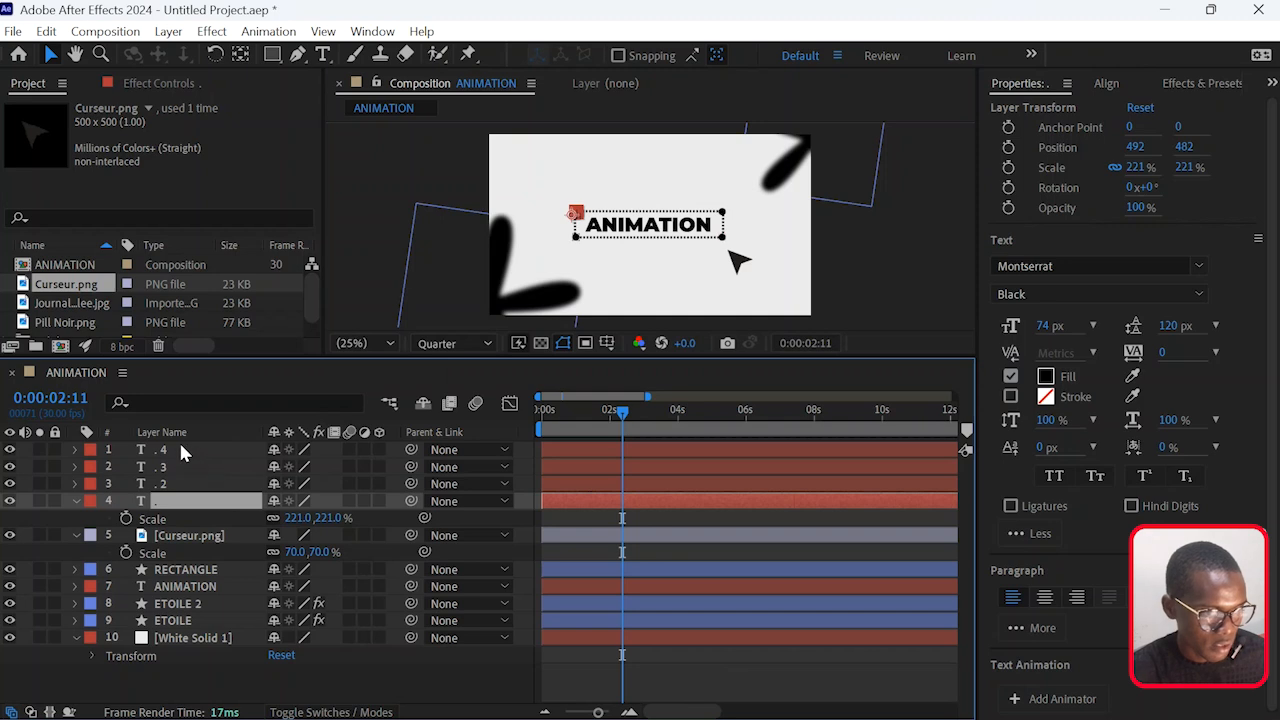
pyautogui.keyDown('shift'); pyautogui.click(181, 452); pyautogui.keyUp('shift')
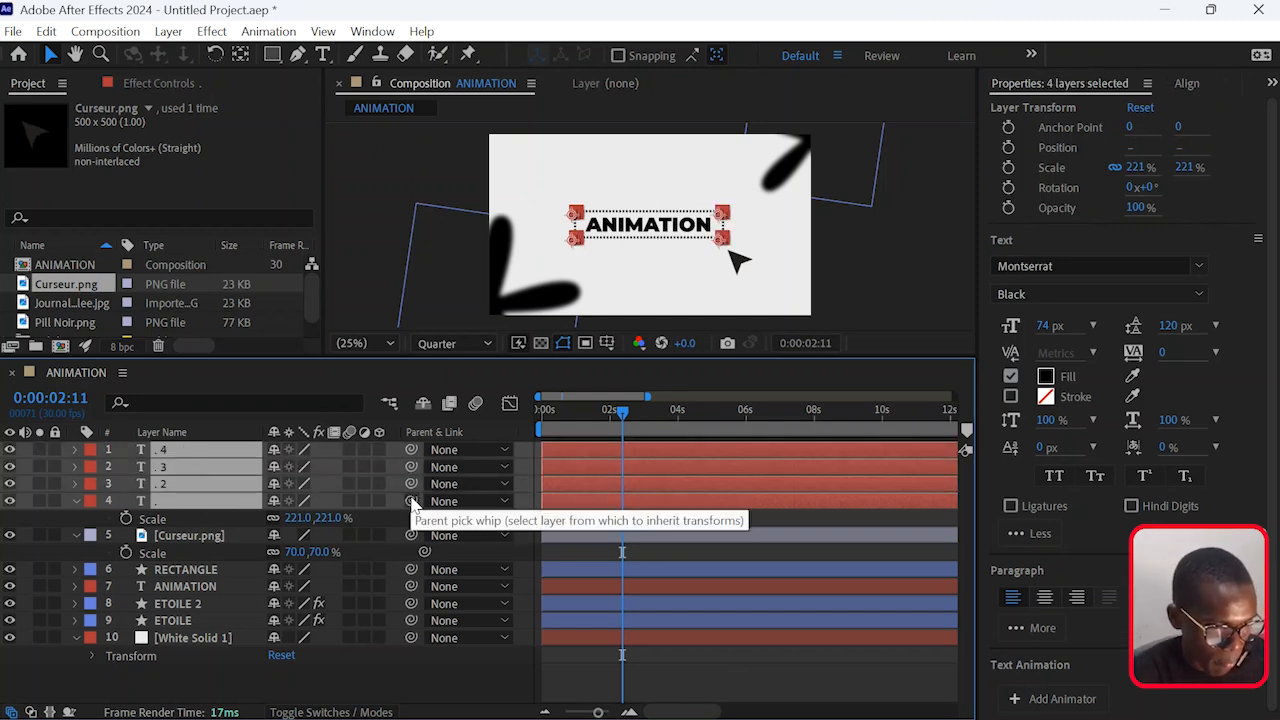
pyautogui.moveTo(412, 503); pyautogui.dragTo(203, 532)
pyautogui.moveTo(622, 412)
pyautogui.mouseDown()
pyautogui.moveTo(500, 414)
pyautogui.moveTo(503, 428)
pyautogui.mouseUp()
pyautogui.press('space')
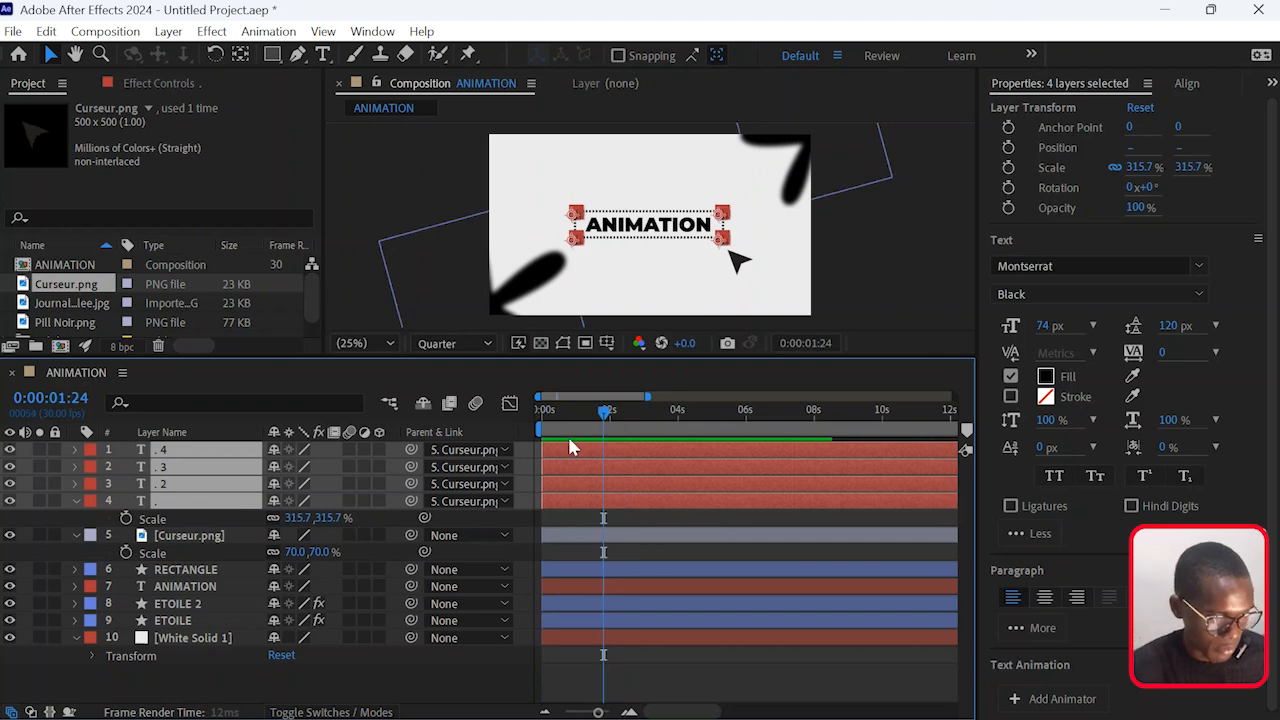
pyautogui.hotkey('ctrl', 'z')
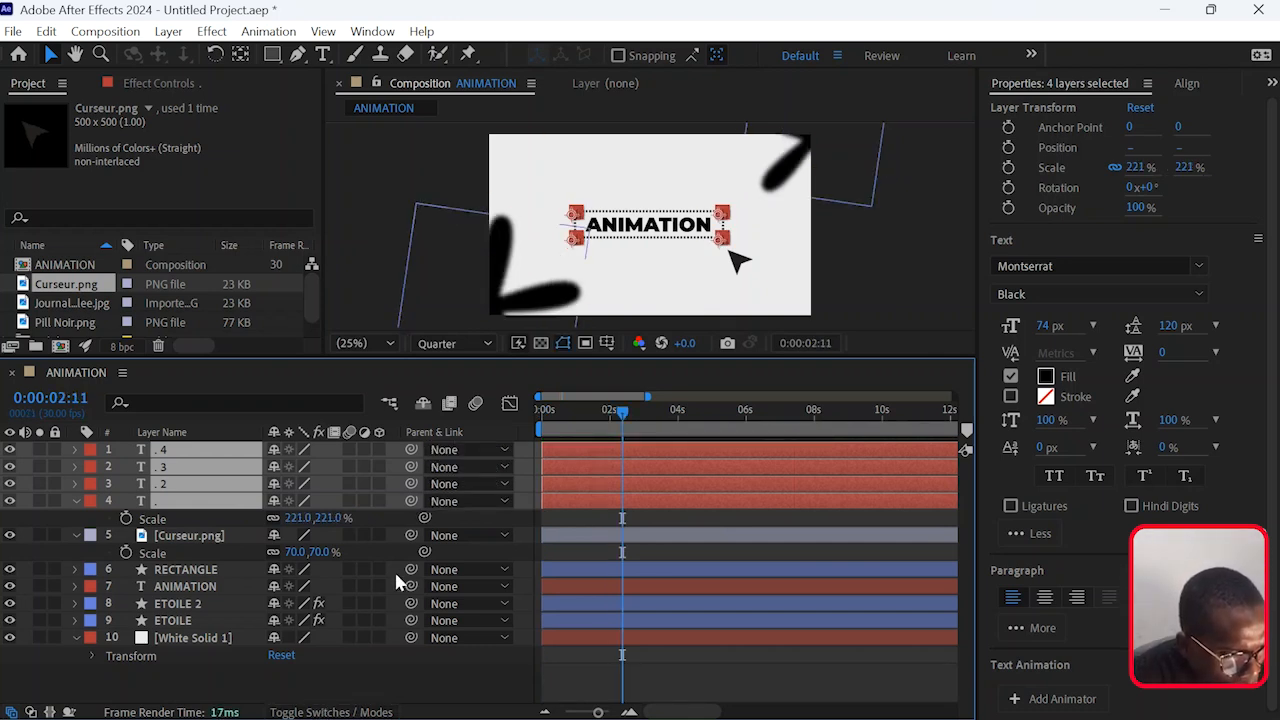
# Parent the four dot layers to the RECTANGLE layer, collapse the open scale properties, and preview the animation from the start.
pyautogui.moveTo(410, 505); pyautogui.dragTo(197, 575)
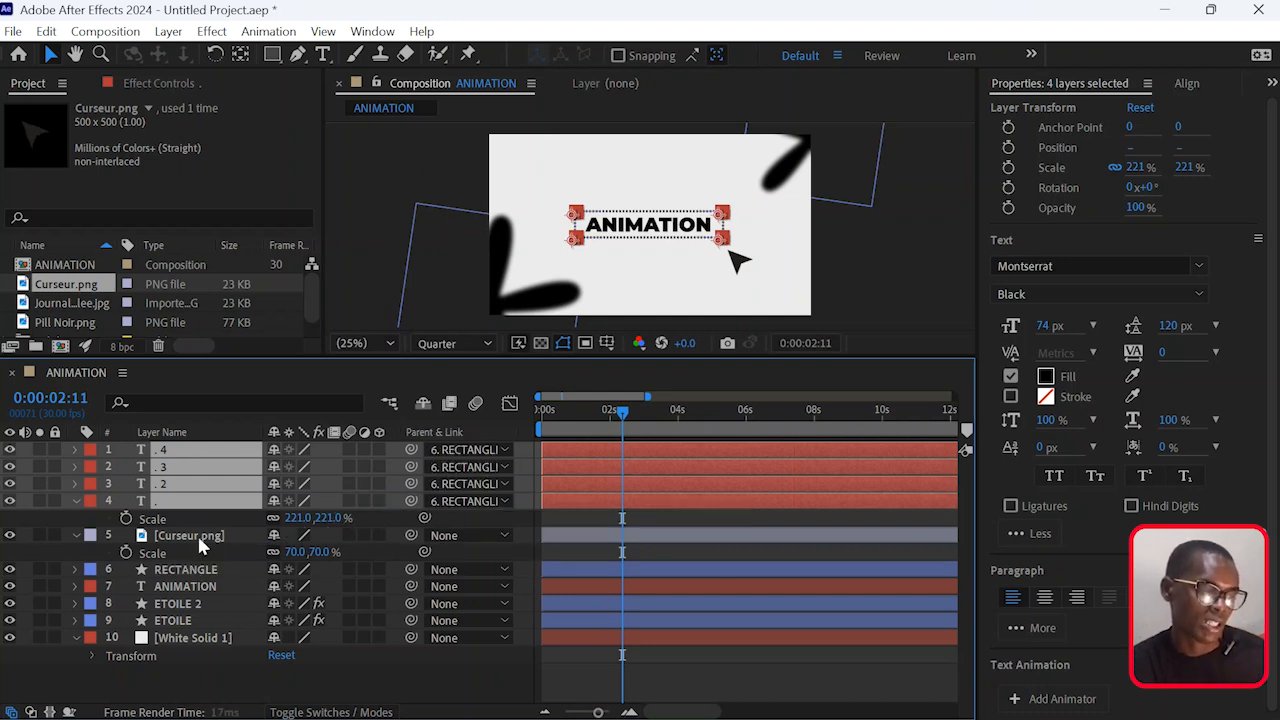
pyautogui.click(78, 538)
pyautogui.click(74, 498)
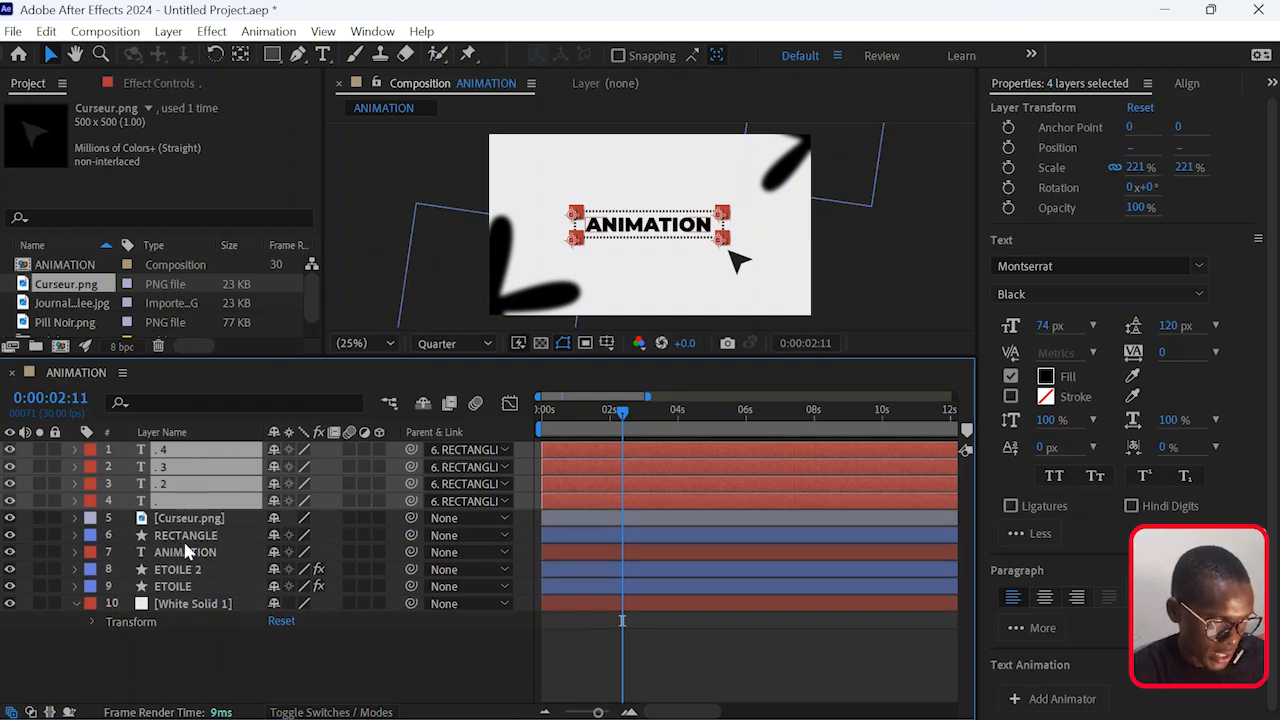
pyautogui.moveTo(581, 424); pyautogui.dragTo(524, 415)
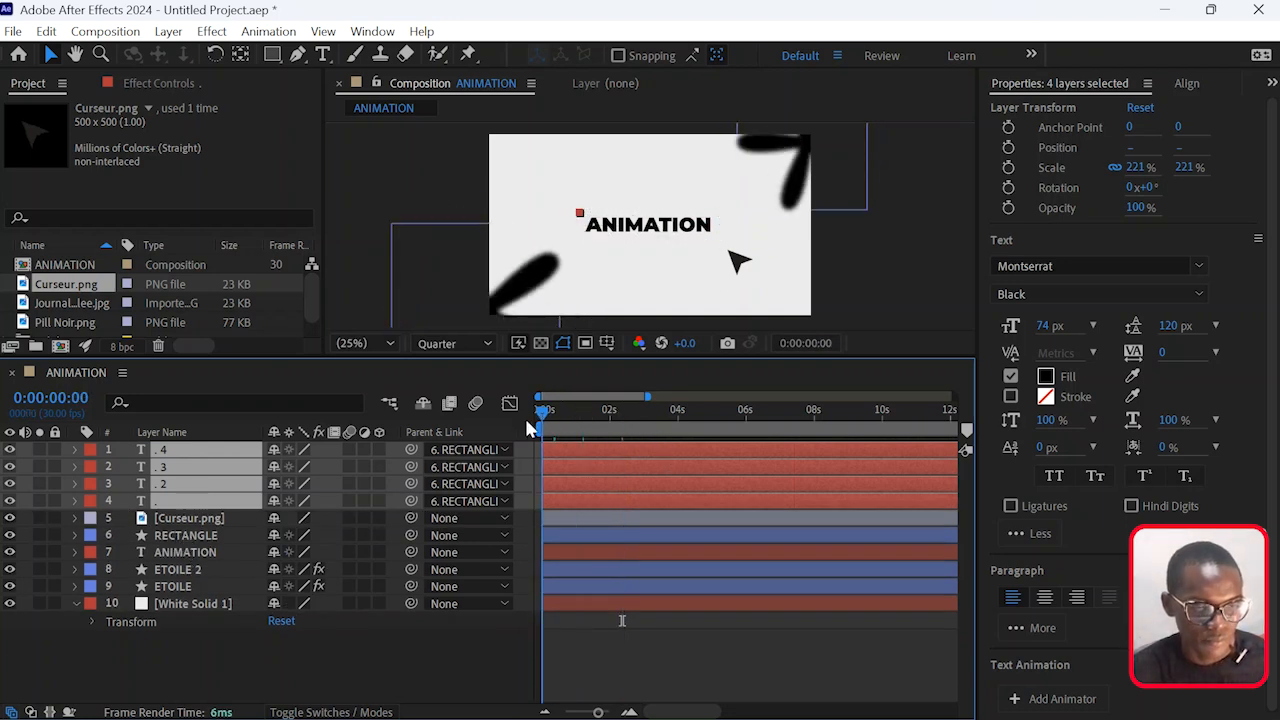
pyautogui.press('space')
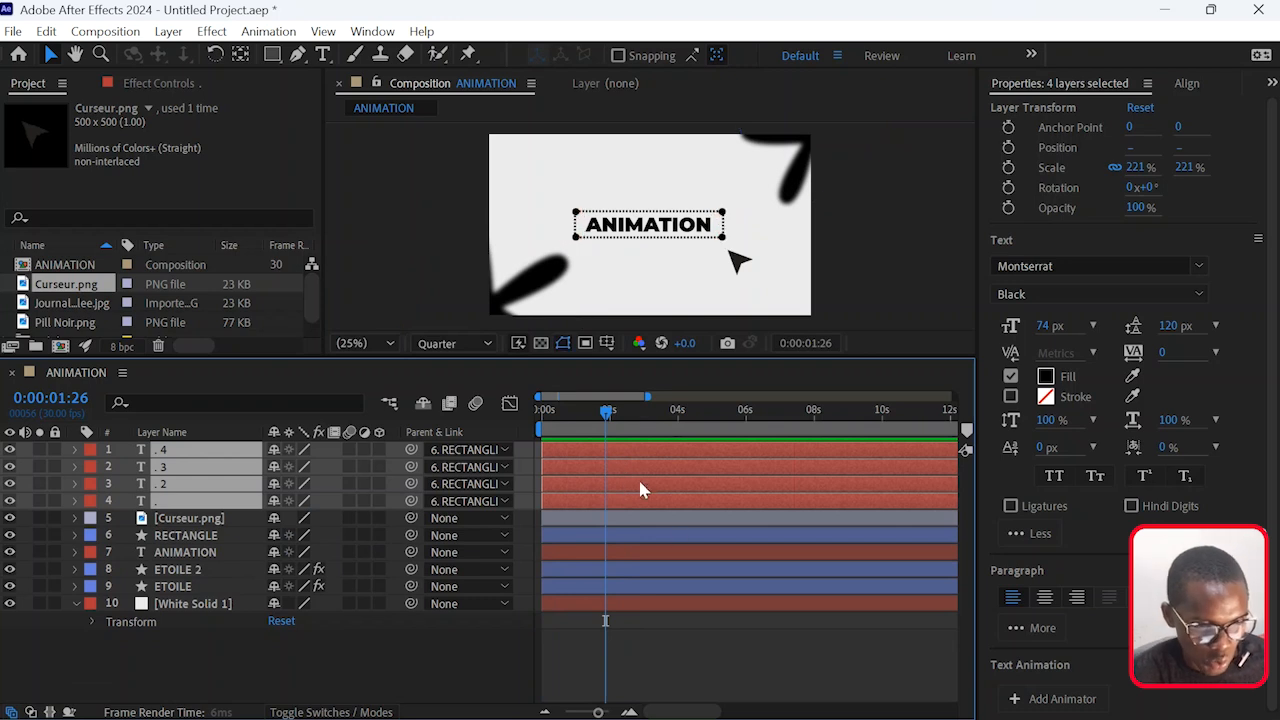
pyautogui.press('space')
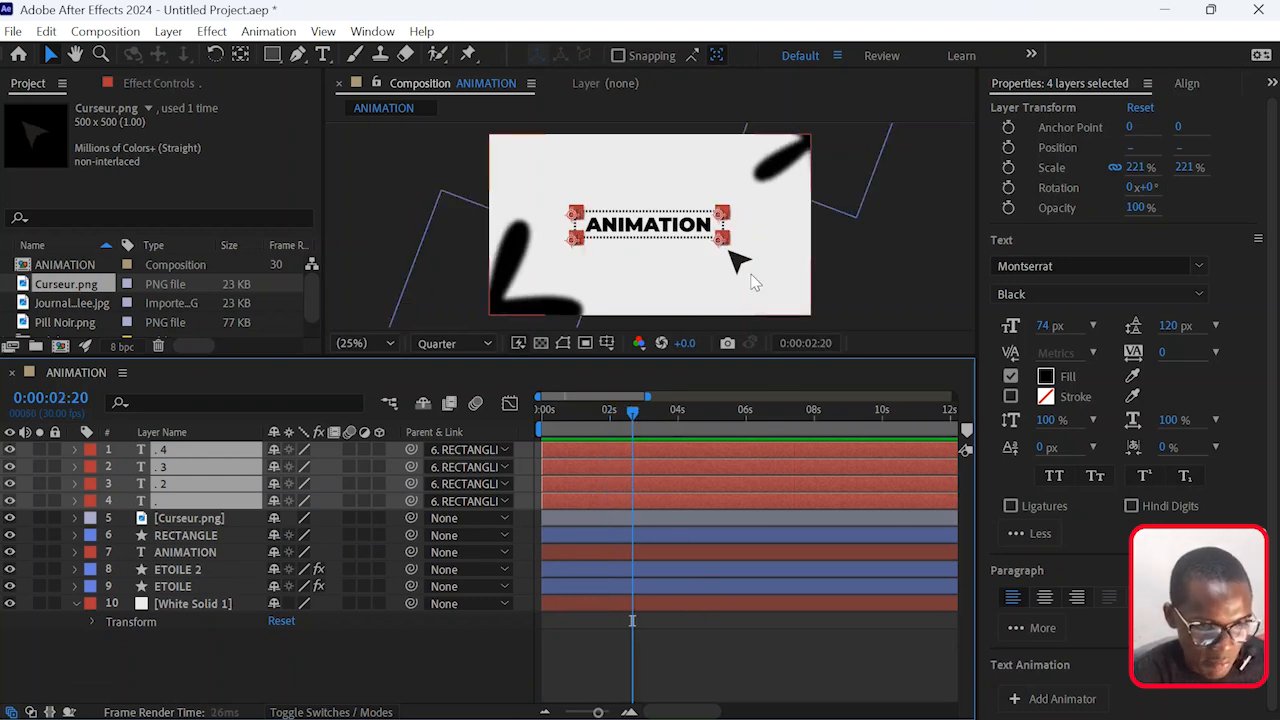
# Bring the Curseur.png layer to the top of the stack and keyframe its position at 588, 532 at the composition's start.
pyautogui.moveTo(213, 527); pyautogui.dragTo(191, 451)
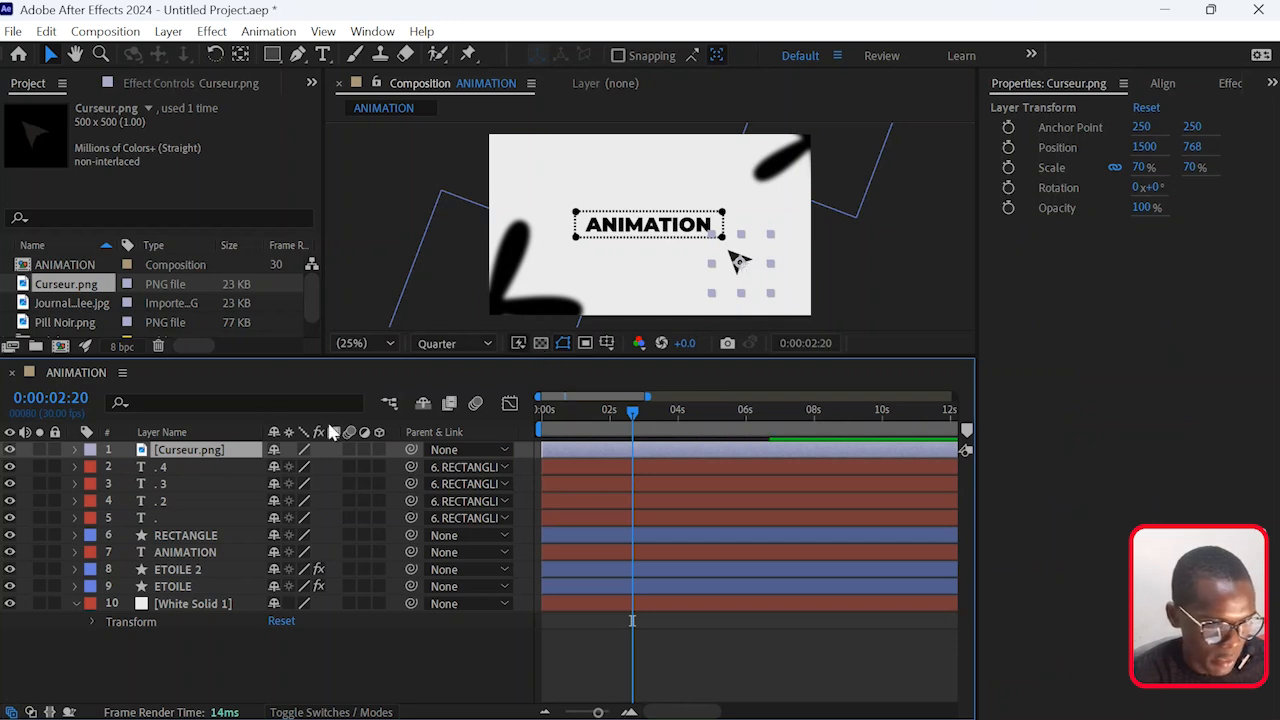
pyautogui.press('p')
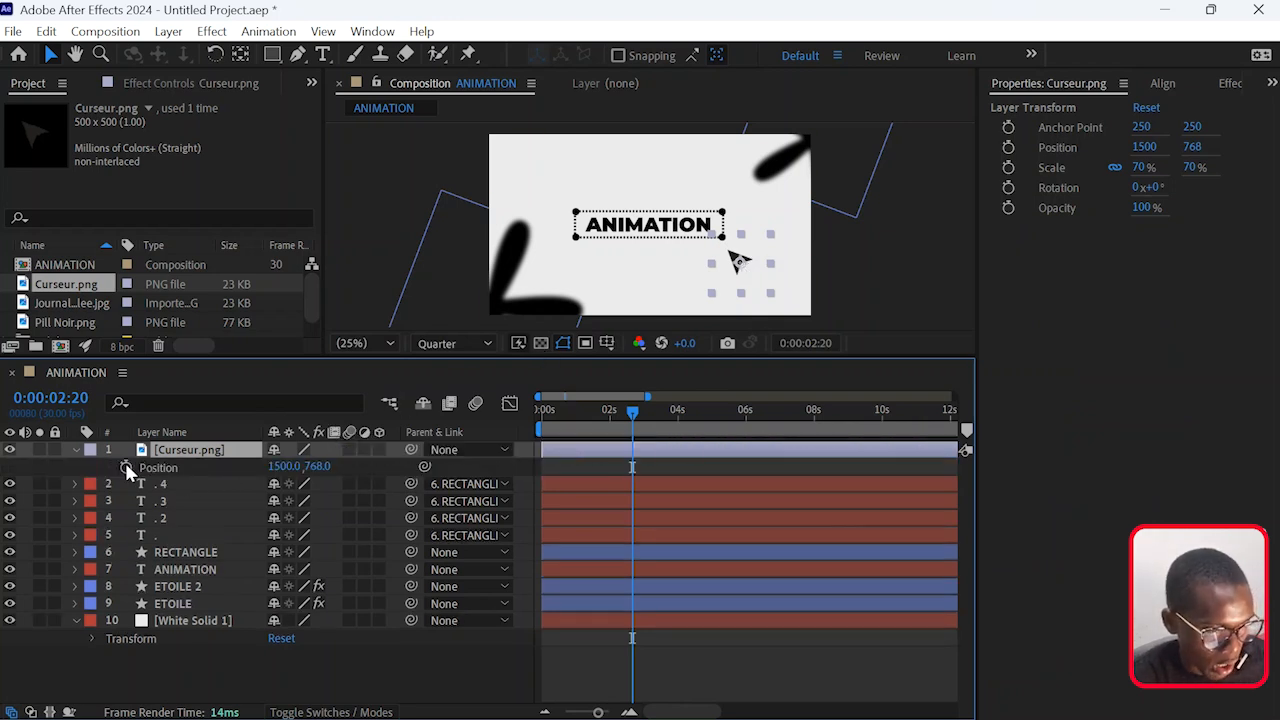
pyautogui.click(125, 465)
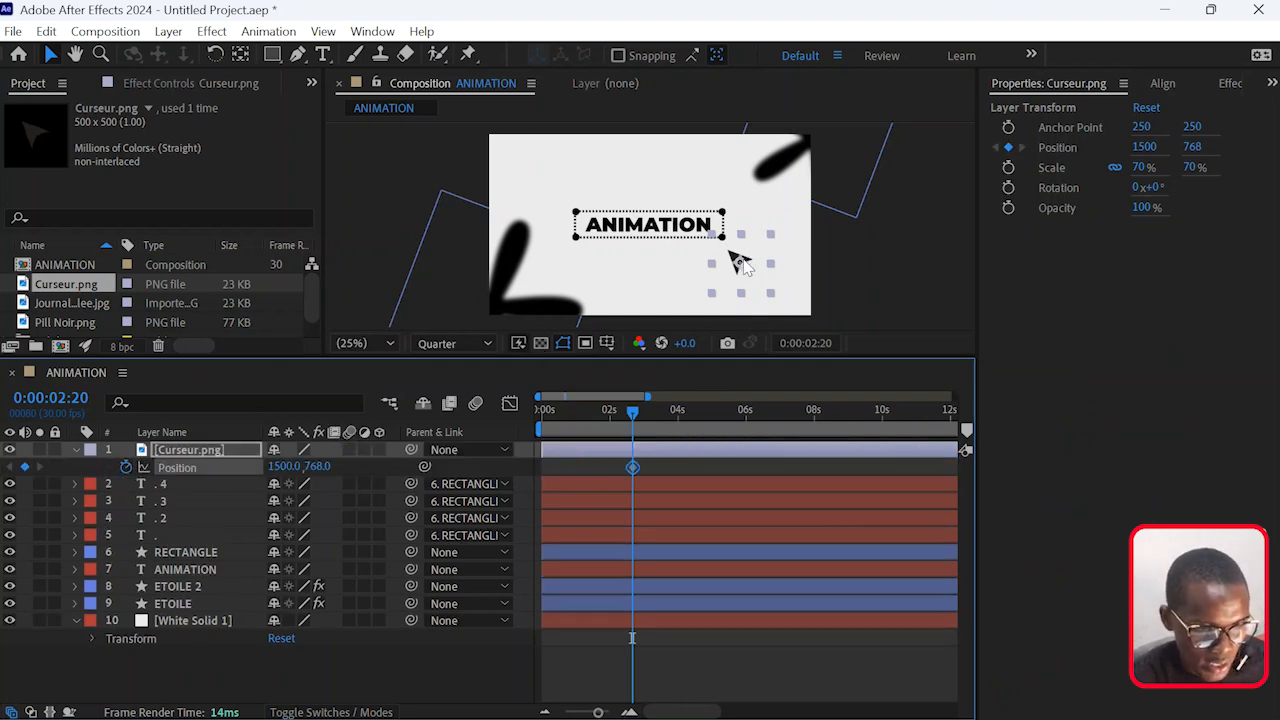
pyautogui.moveTo(740, 262); pyautogui.dragTo(585, 221)
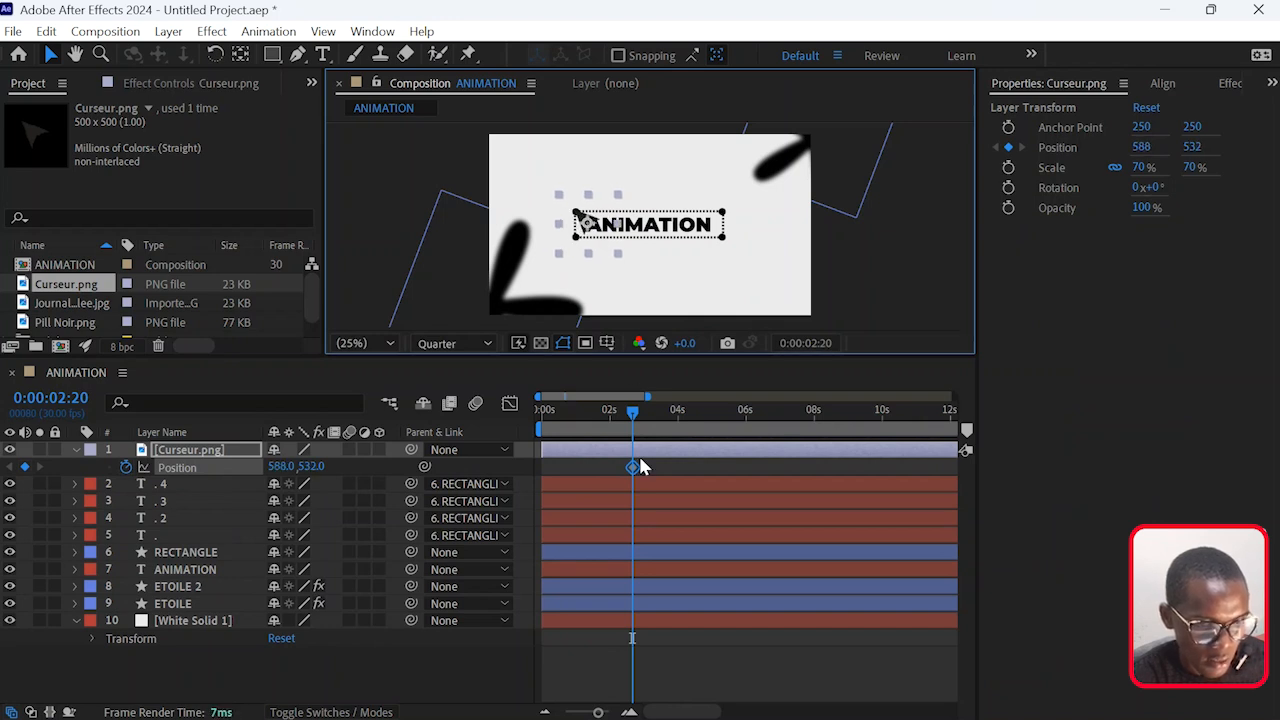
pyautogui.moveTo(636, 471); pyautogui.dragTo(540, 469)
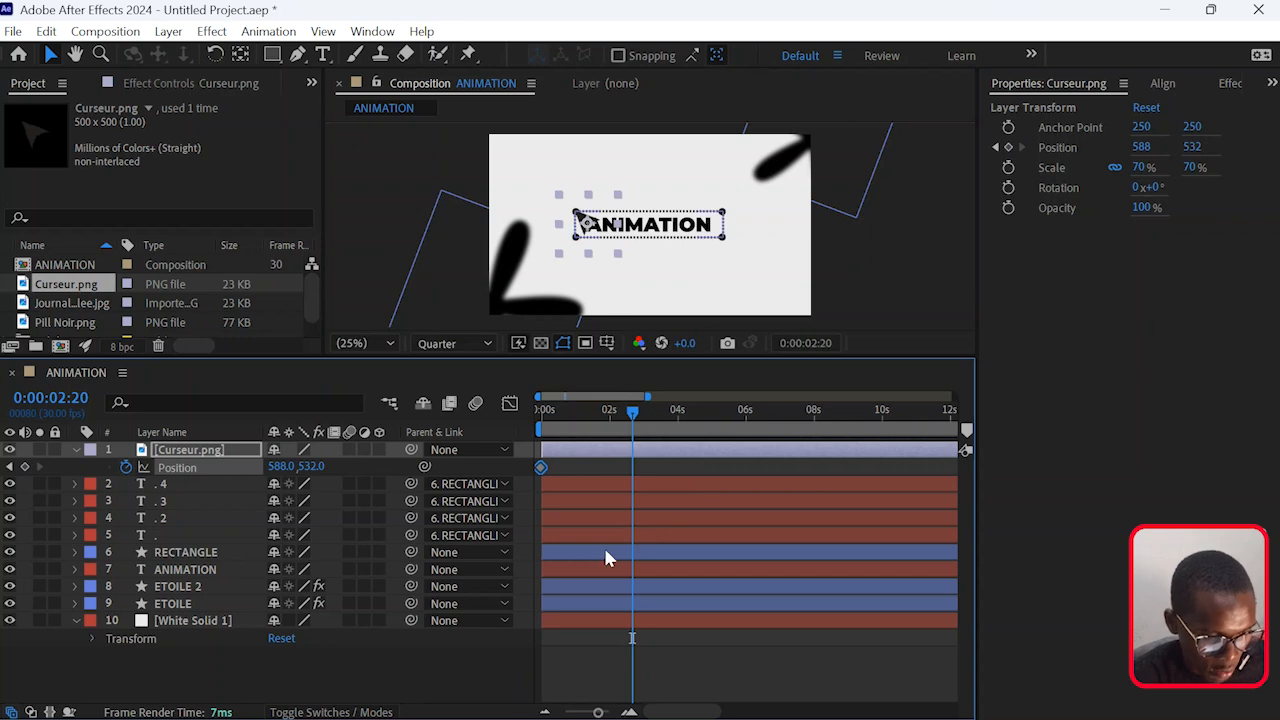
# At the RECTANGLE layer's second scale keyframe, 0:00:01:07, move the cursor image to the rectangle's lower-right corner, at about 1460, 680.
pyautogui.click(605, 557)
pyautogui.press('s')
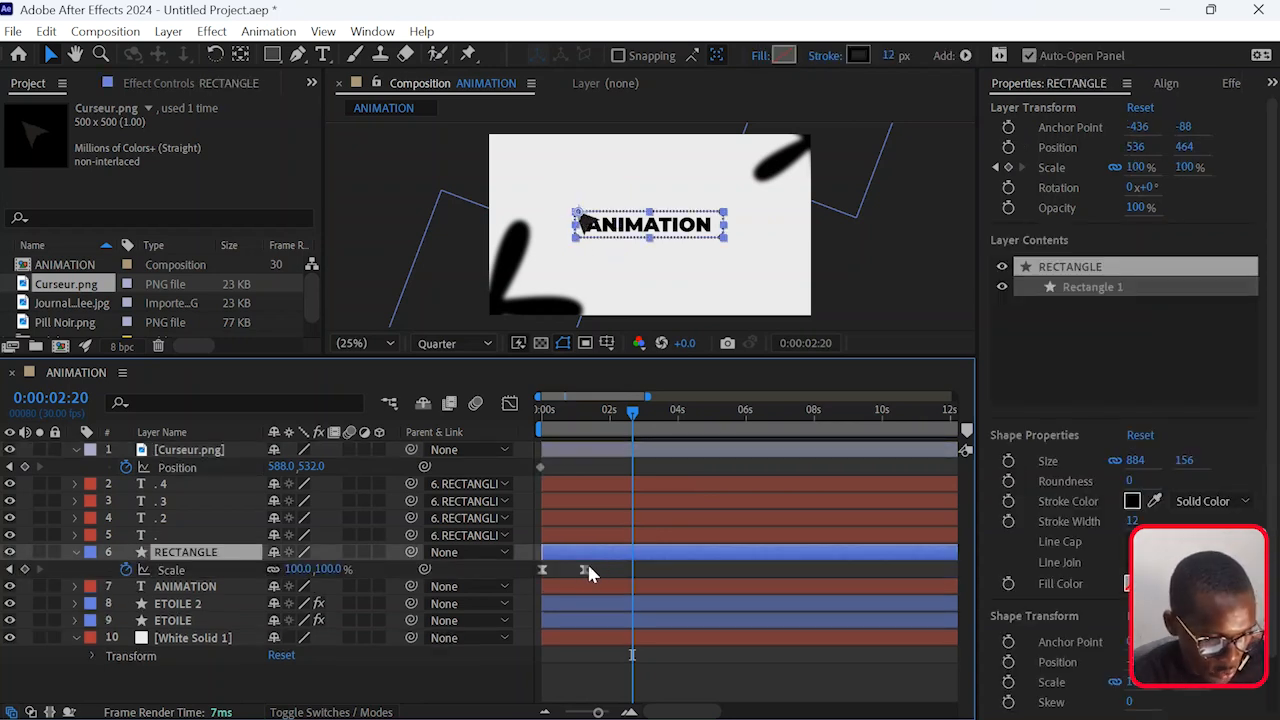
pyautogui.click(585, 570)
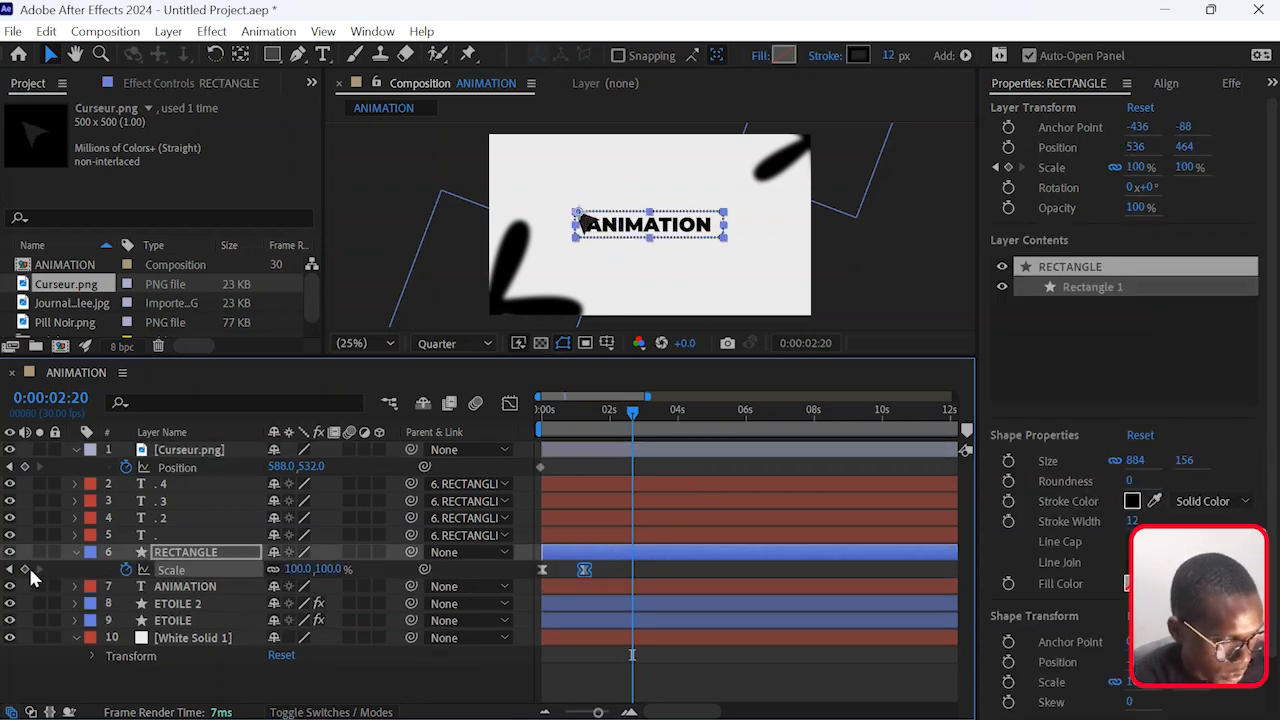
pyautogui.click(10, 570)
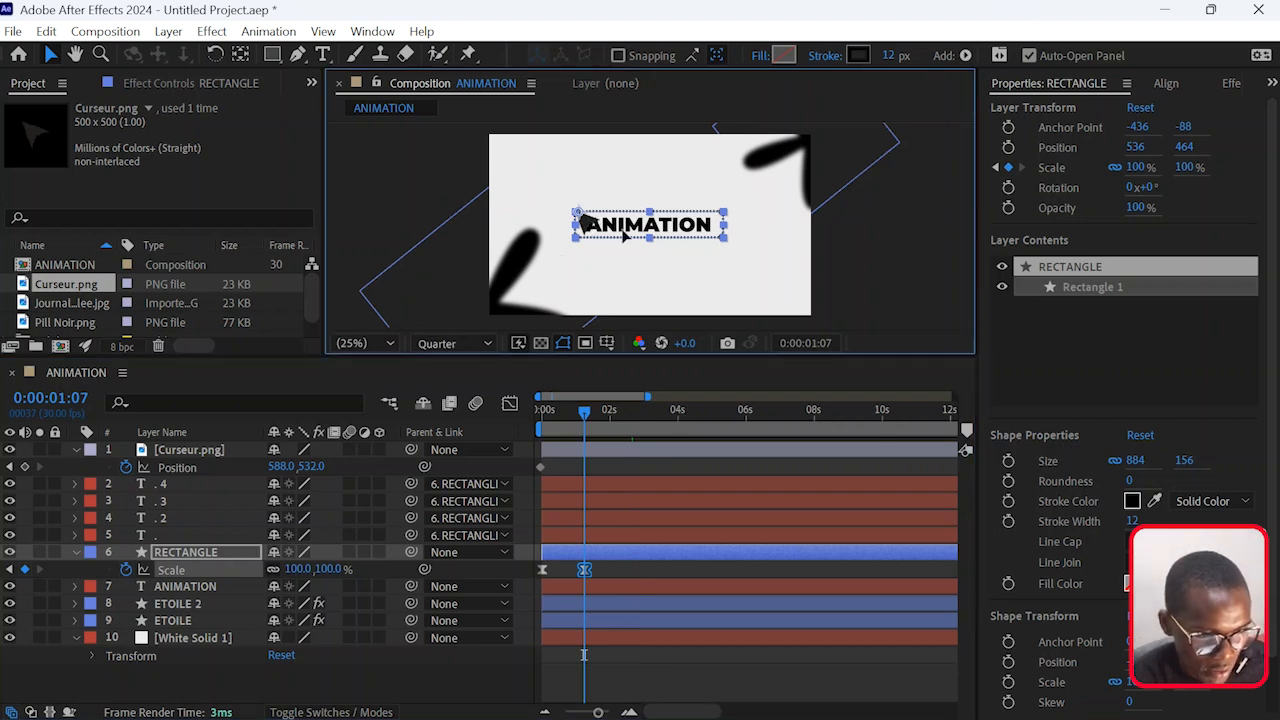
pyautogui.moveTo(590, 222); pyautogui.dragTo(710, 248)
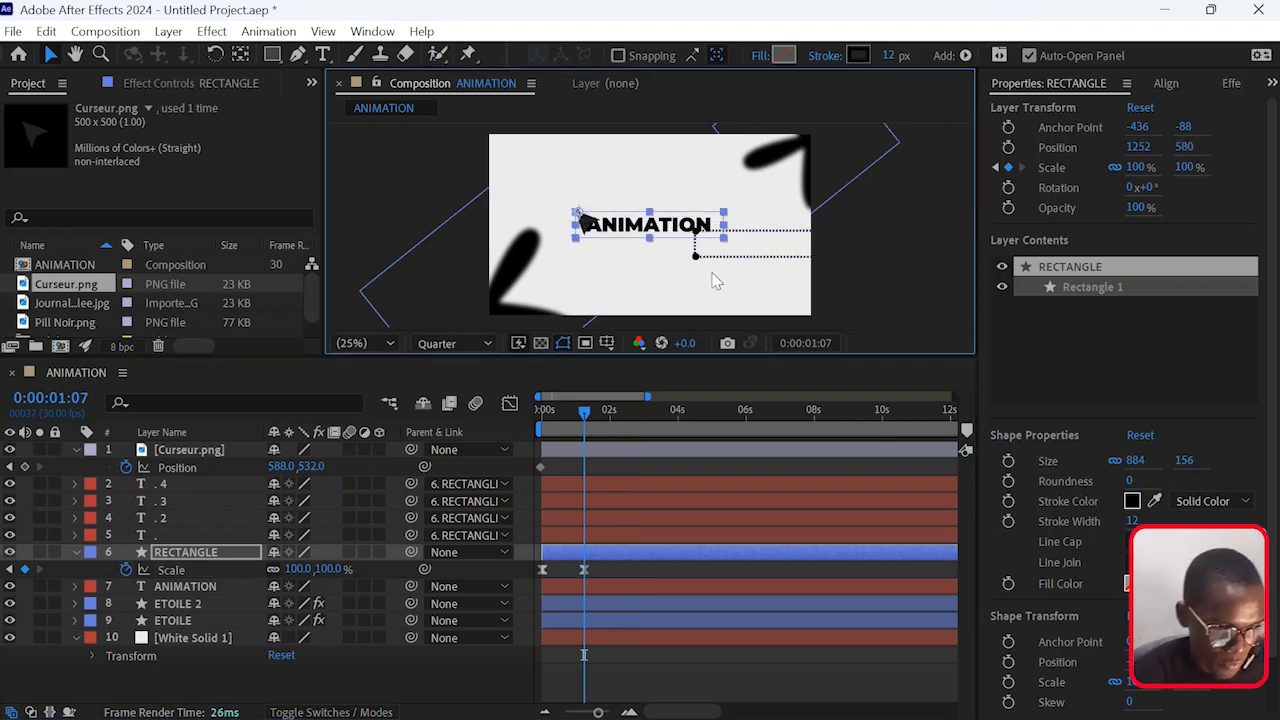
pyautogui.hotkey('ctrl', 'z')
pyautogui.click(590, 451)
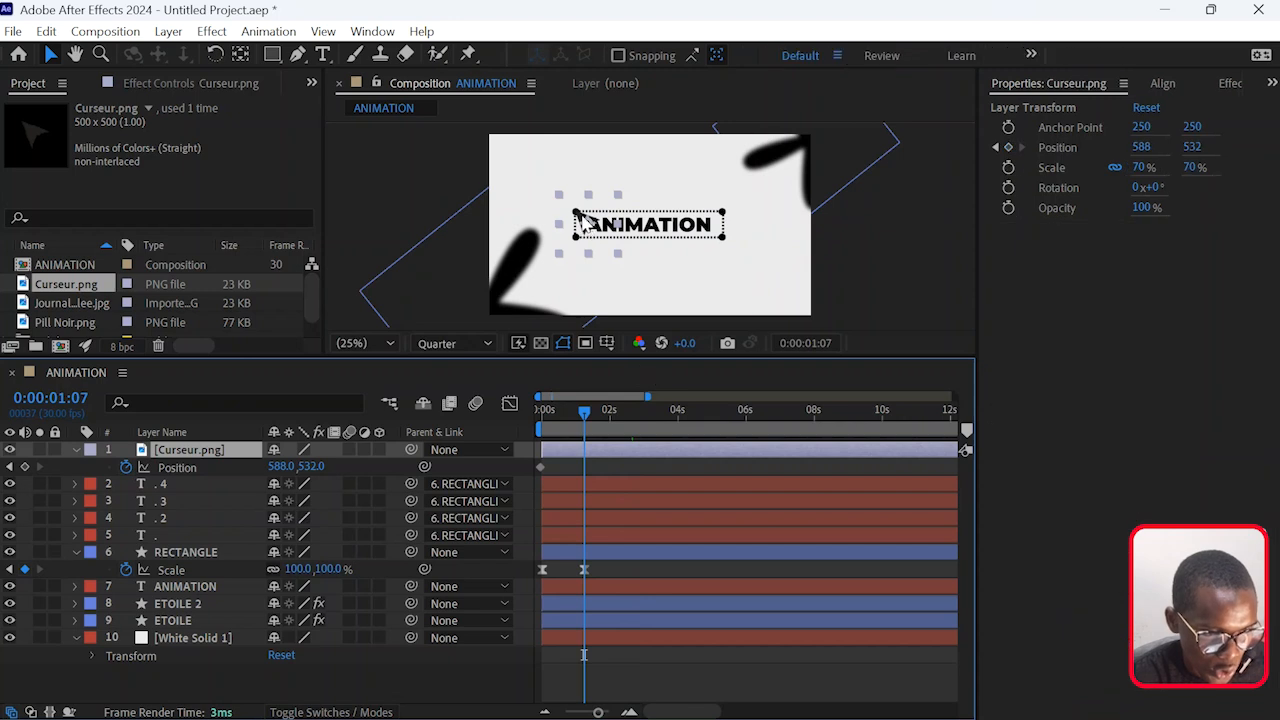
pyautogui.moveTo(588, 224); pyautogui.dragTo(732, 246)
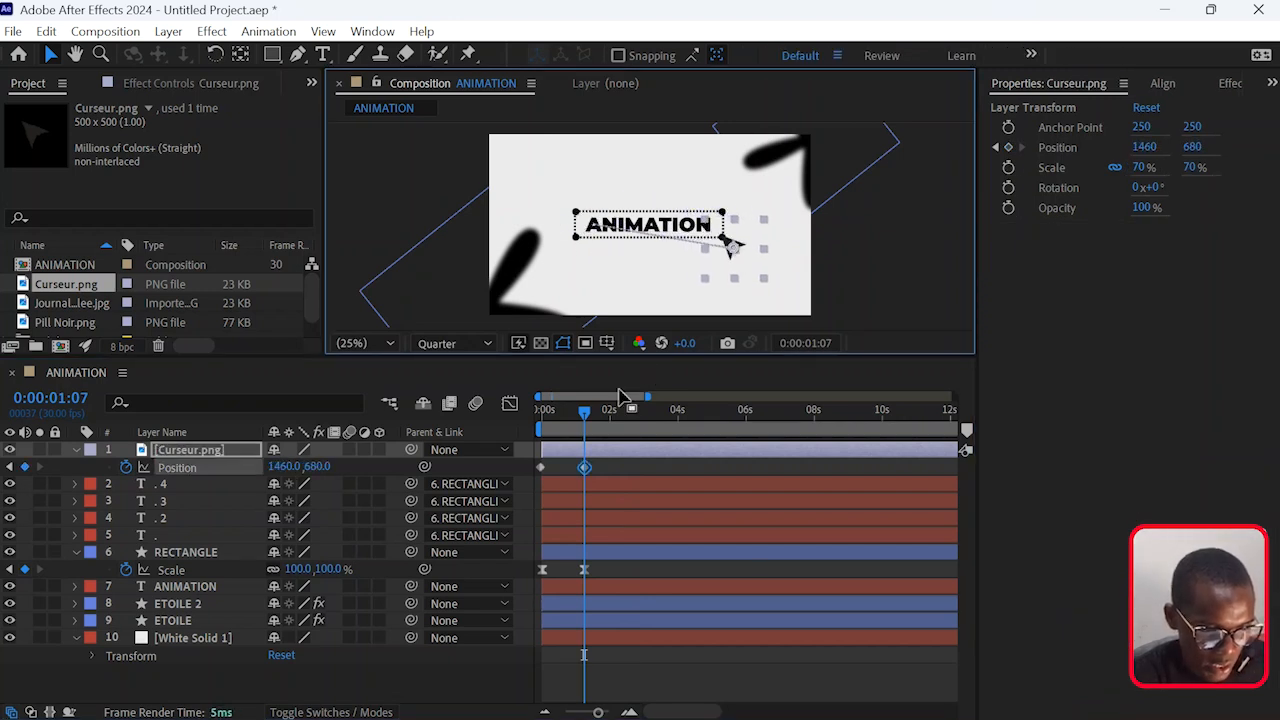
# Apply Easy Ease to both position keyframes of the Curseur.png layer.
pyautogui.moveTo(617, 461); pyautogui.dragTo(542, 475)
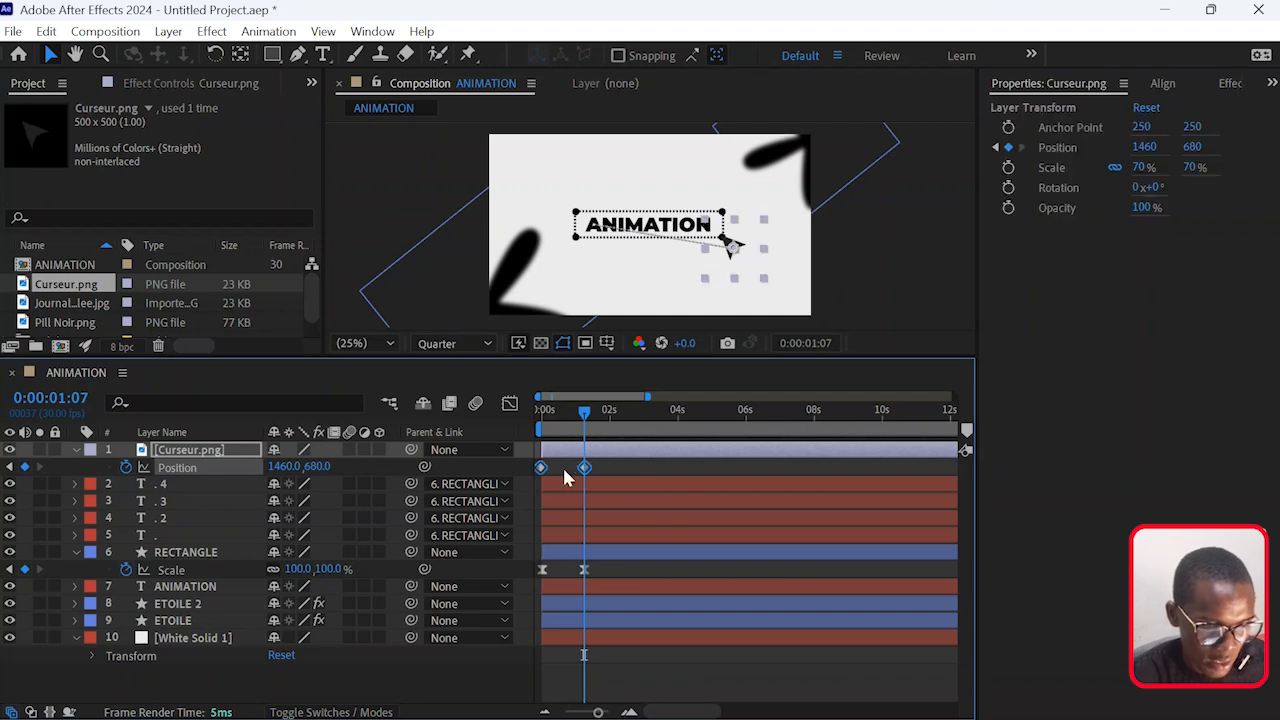
pyautogui.rightClick(584, 469)
pyautogui.moveTo(740, 455)
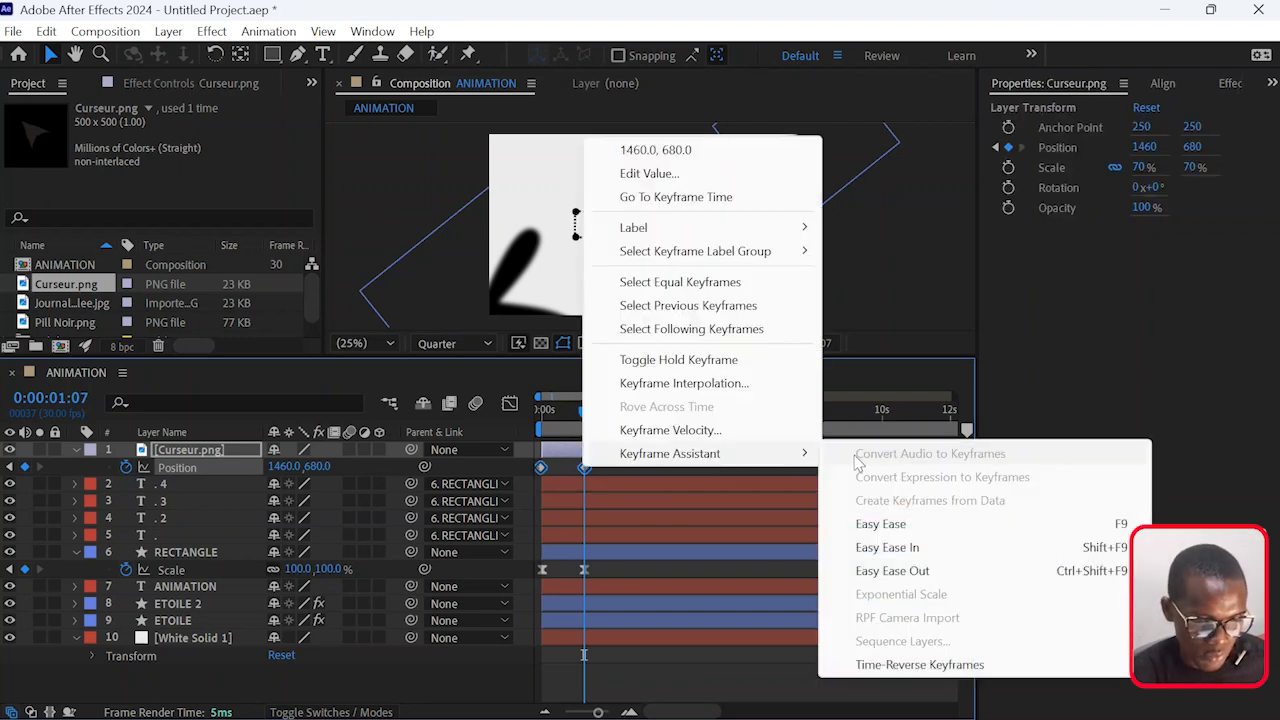
pyautogui.click(899, 527)
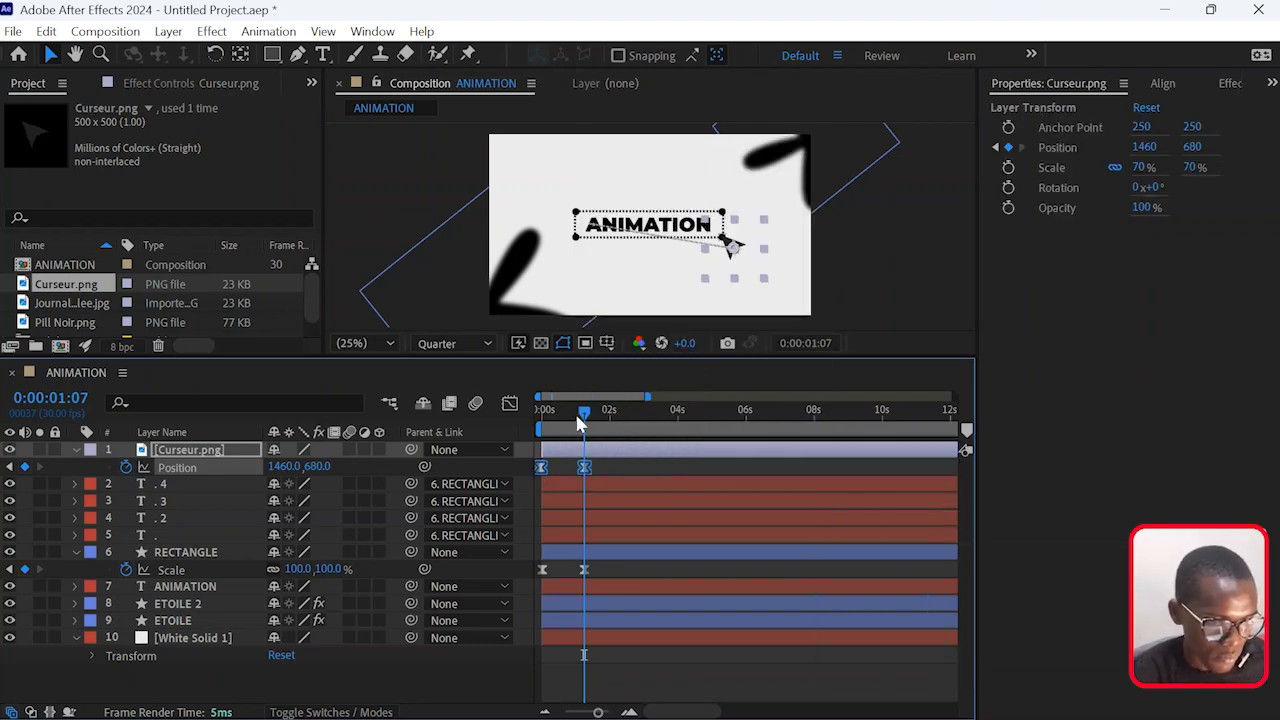
# Reshape the cursor's position speed graph so it peaks early and slows gradually by lengthening the last keyframe's incoming influence.
pyautogui.click(510, 404)
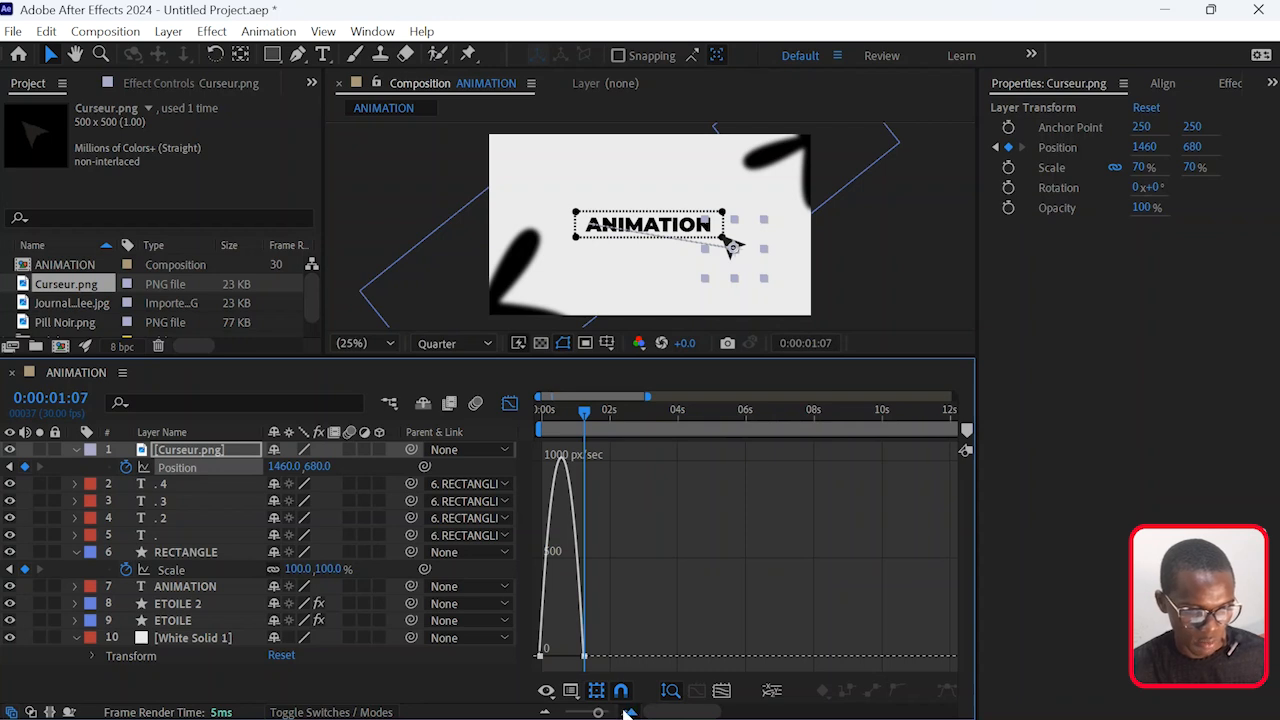
pyautogui.click(627, 713)
pyautogui.moveTo(659, 714); pyautogui.dragTo(561, 716)
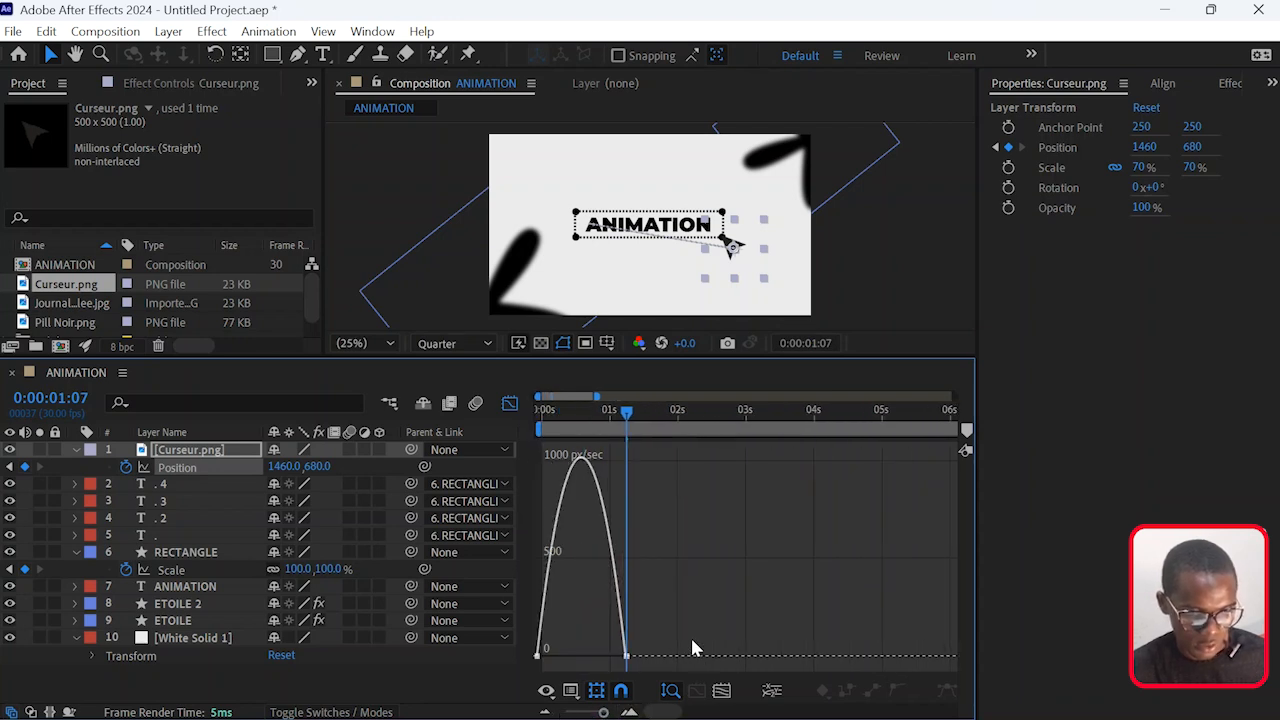
pyautogui.moveTo(695, 647); pyautogui.dragTo(584, 657)
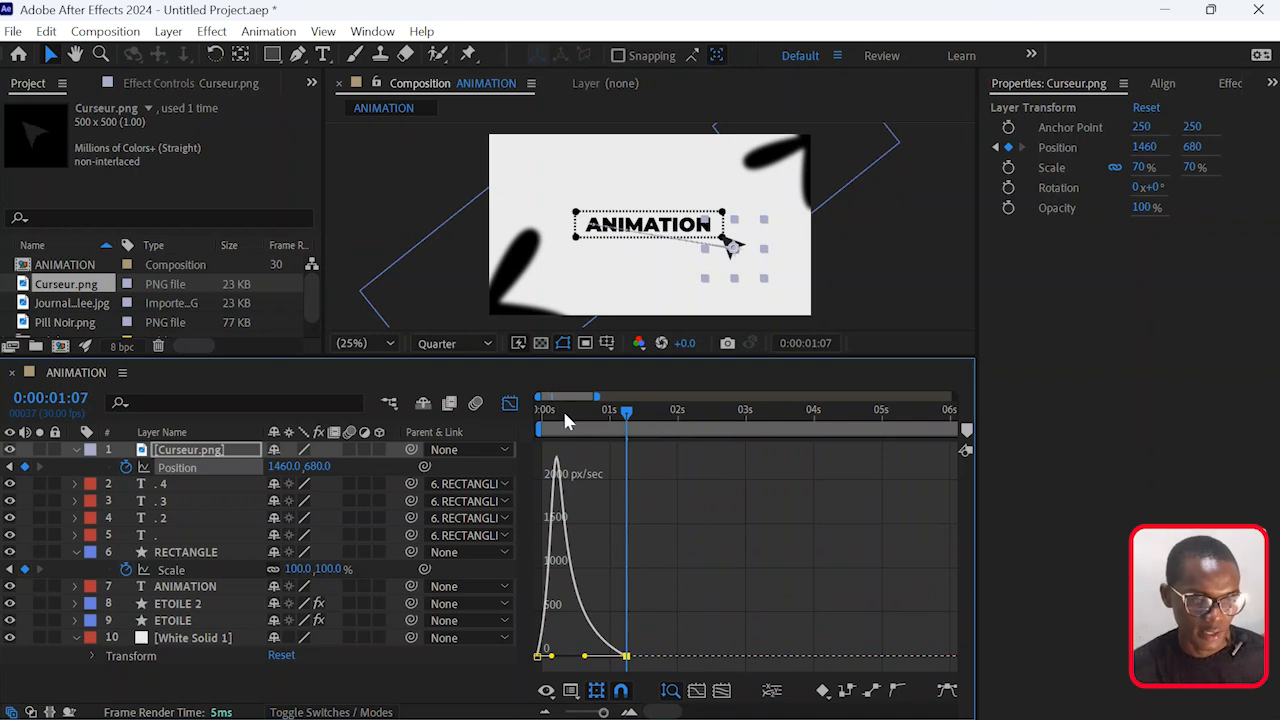
# Preview the cursor's eased movement along with the growing rectangle, and return the timeline from the speed graph to layer bars.
pyautogui.press('space')
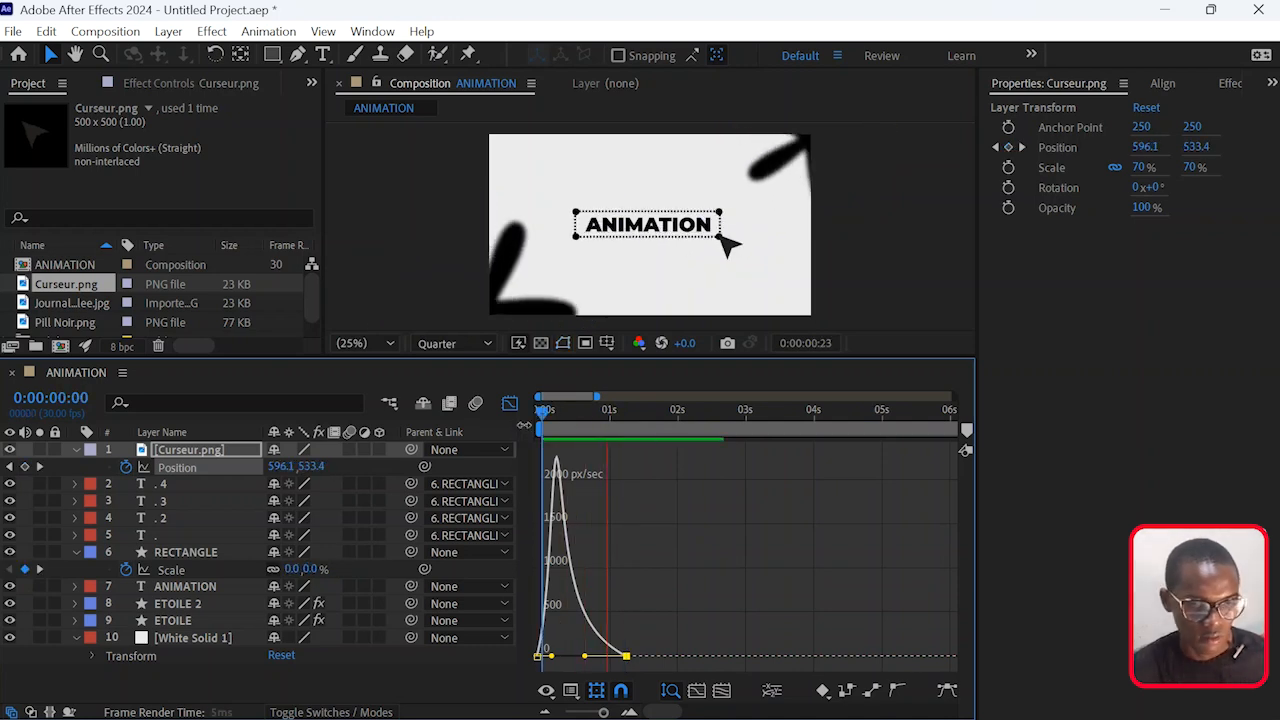
pyautogui.press('space')
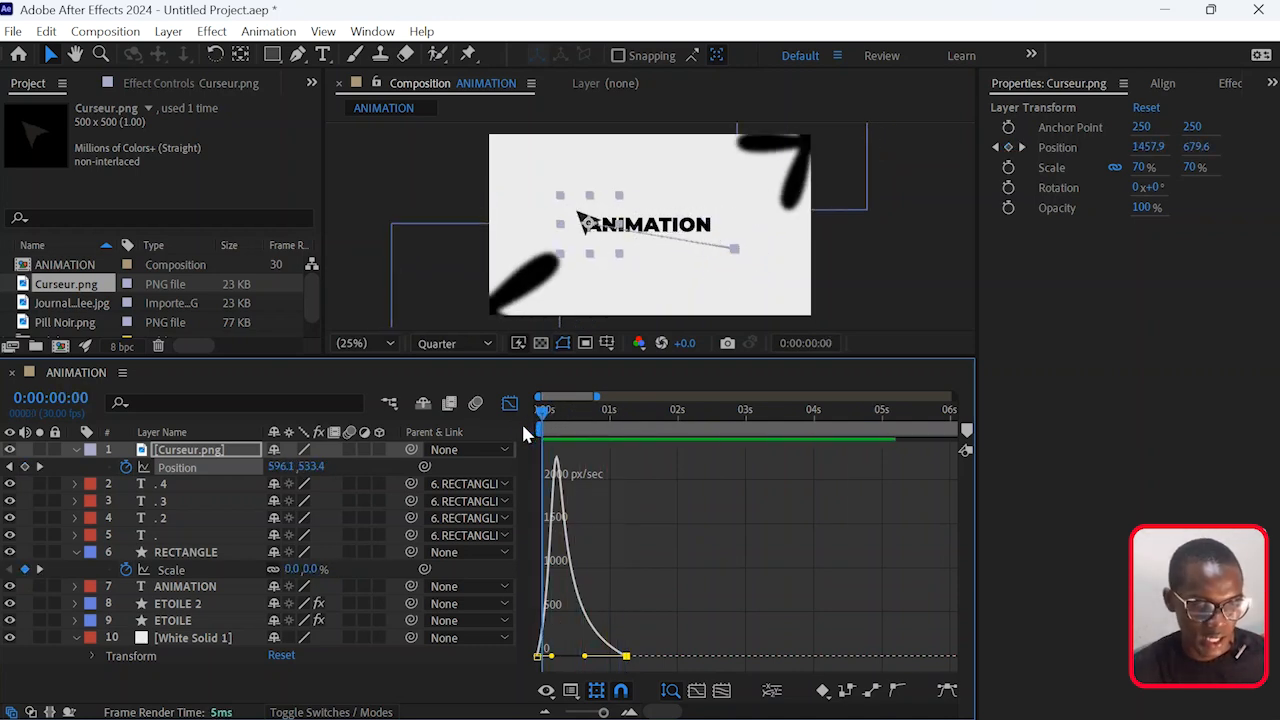
pyautogui.press('space')
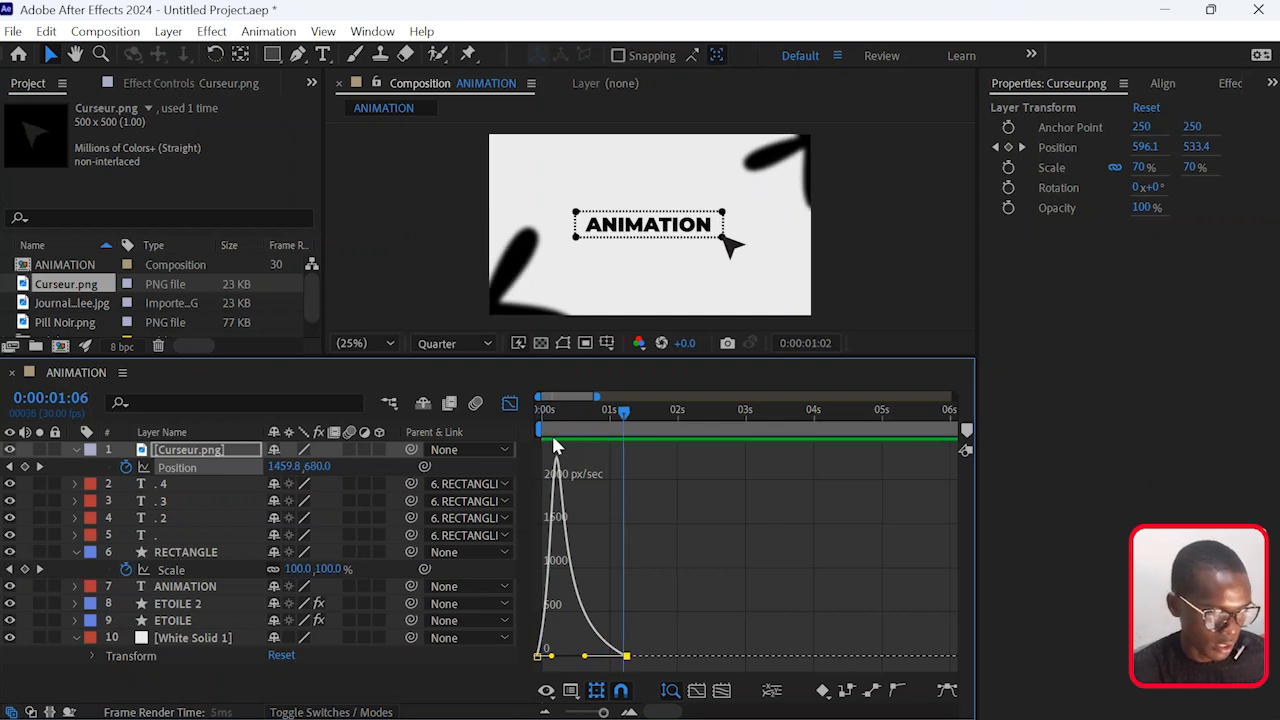
pyautogui.press('space')
pyautogui.click(77, 450)
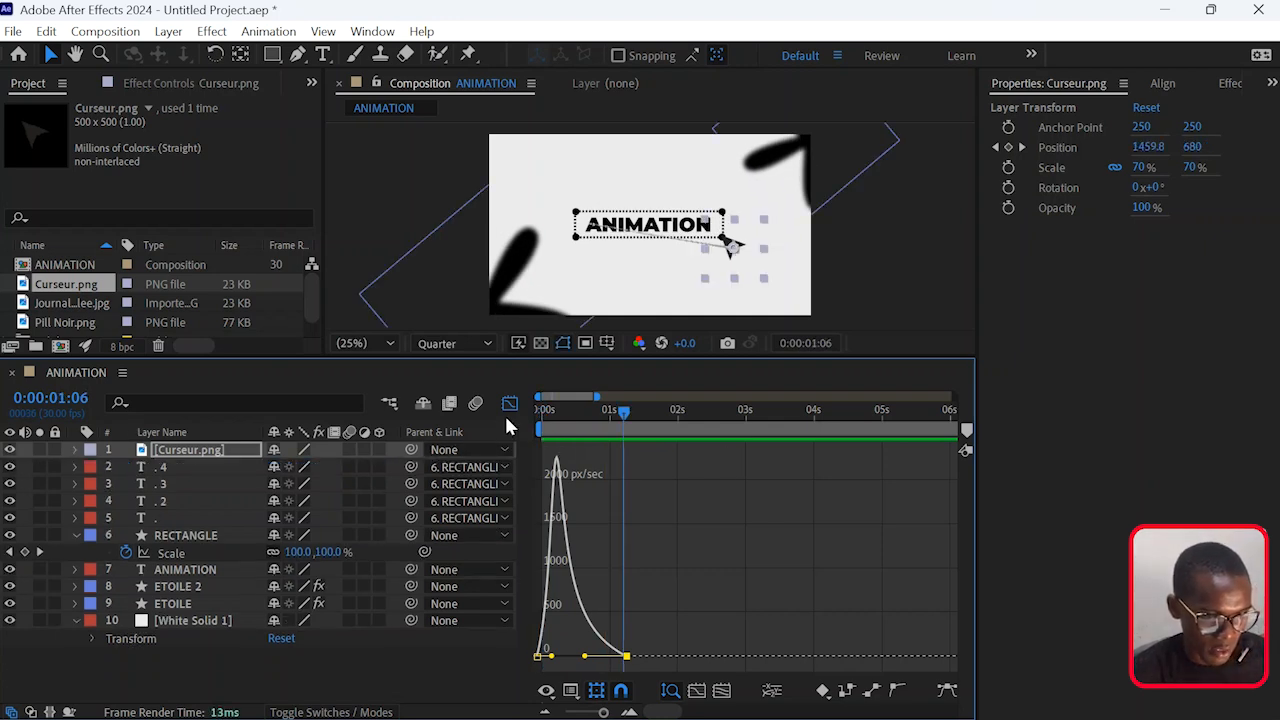
pyautogui.click(510, 404)
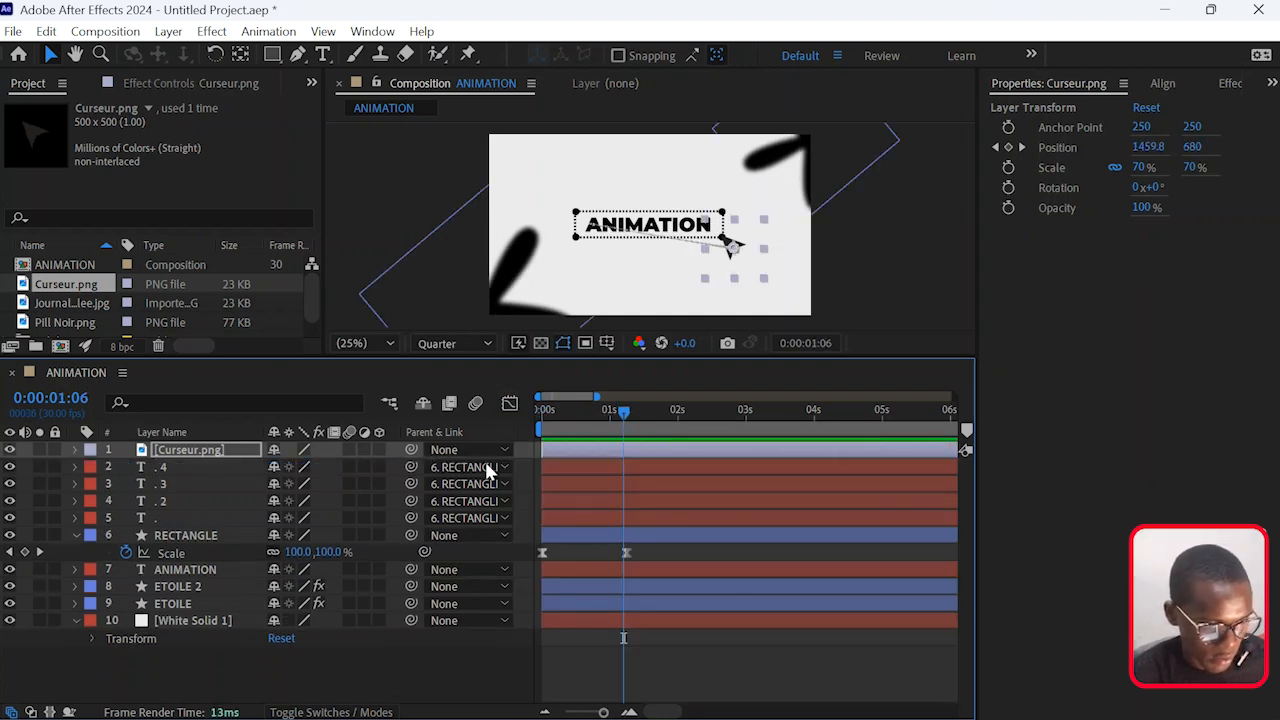
# Keyframe the ANIMATION title's opacity from 0% at 0:00:00:09 to 100% at 0:00:01:15.
pyautogui.click(178, 569)
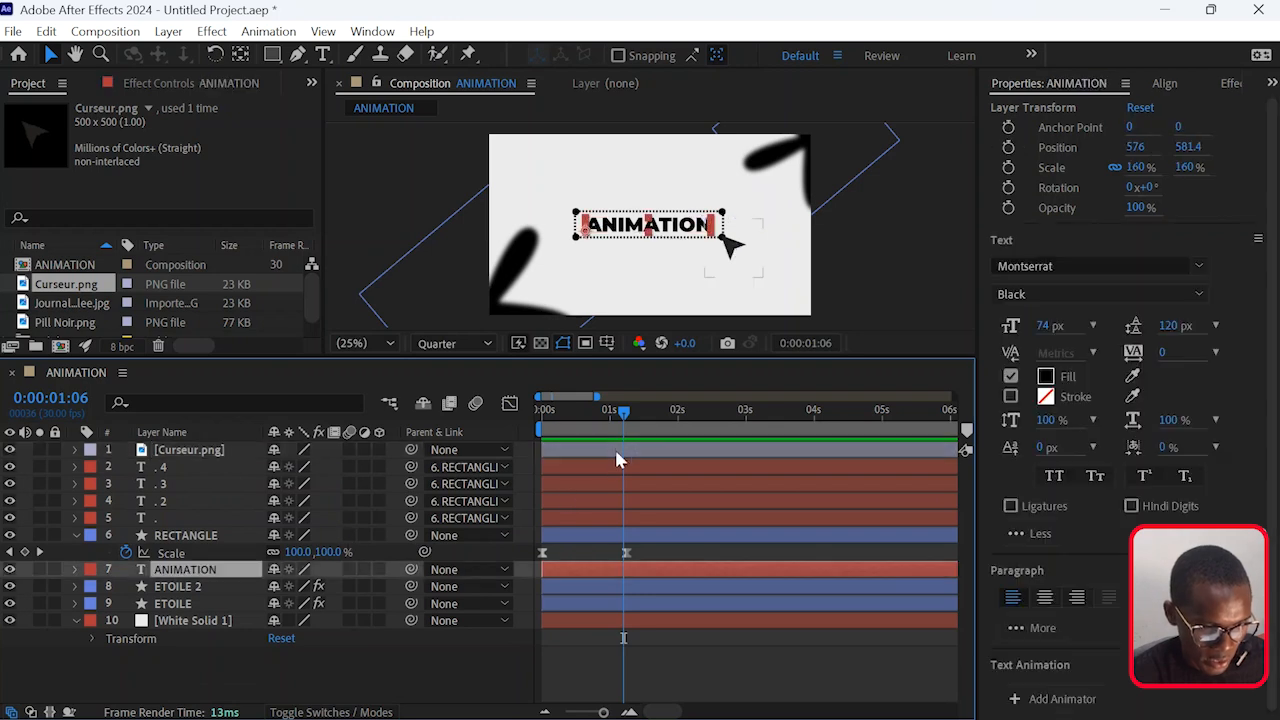
pyautogui.moveTo(603, 423); pyautogui.dragTo(562, 438)
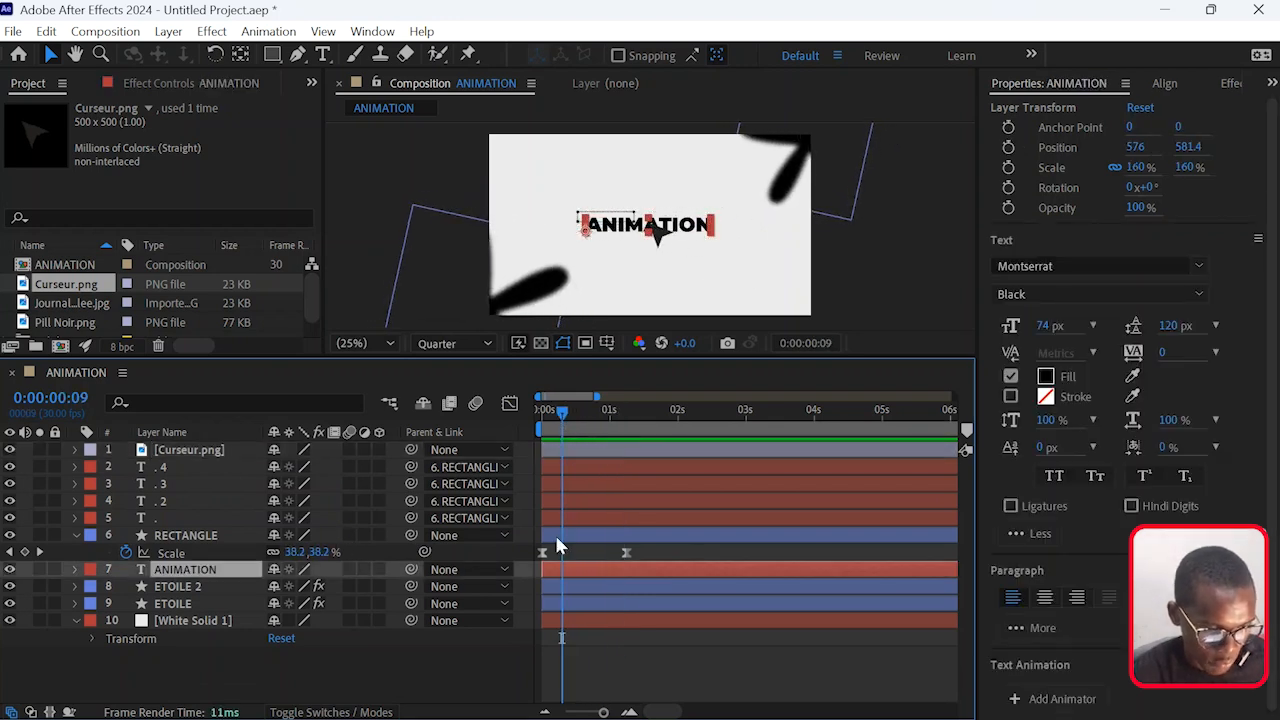
pyautogui.press('t')
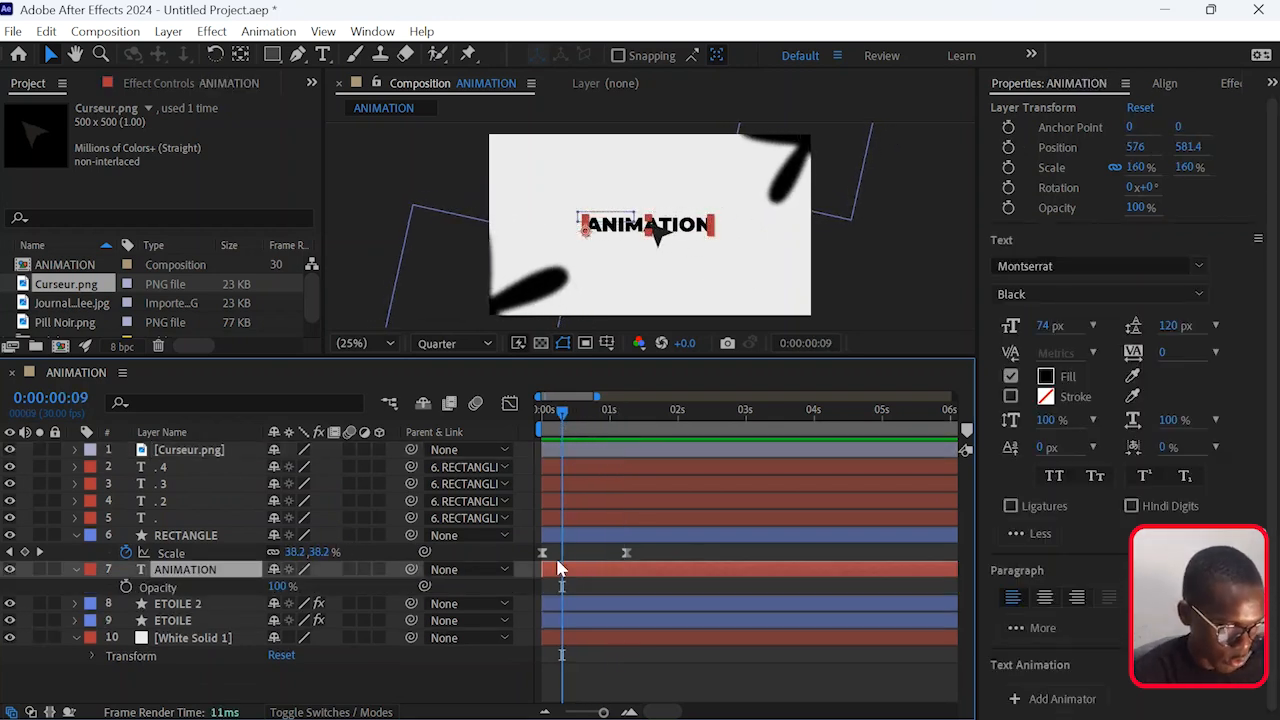
pyautogui.click(126, 587)
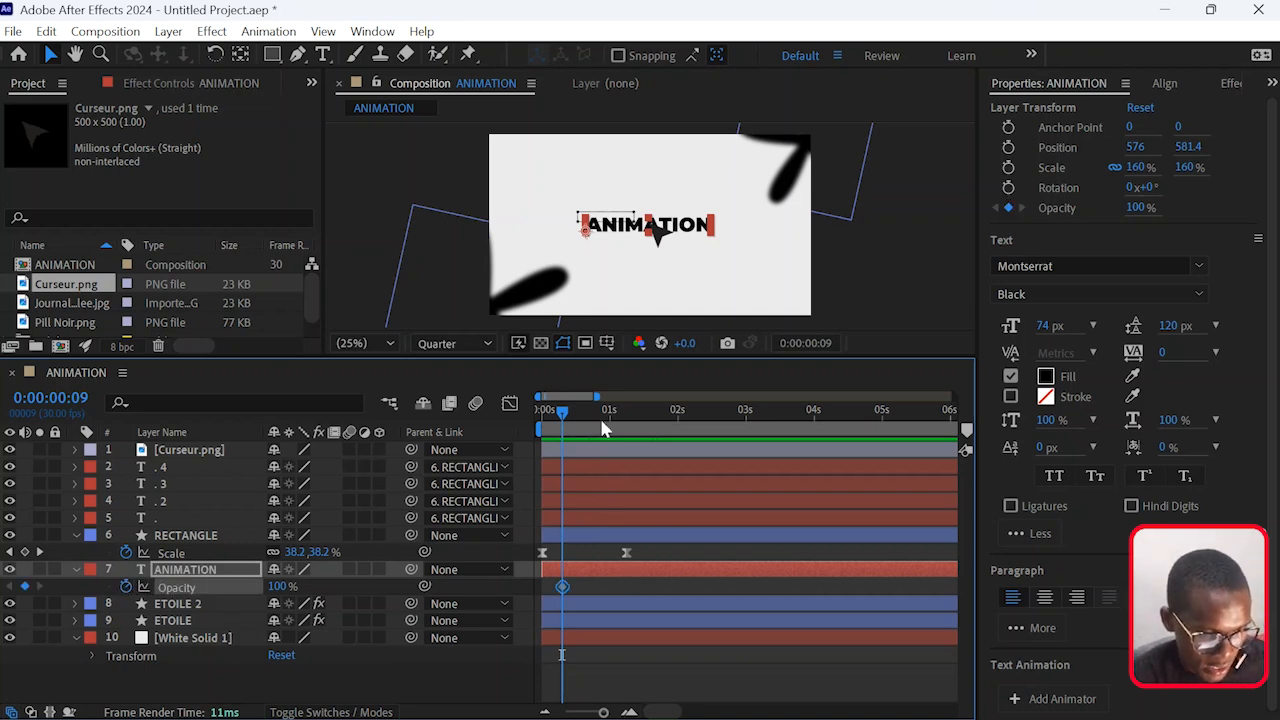
pyautogui.moveTo(600, 437); pyautogui.dragTo(644, 437)
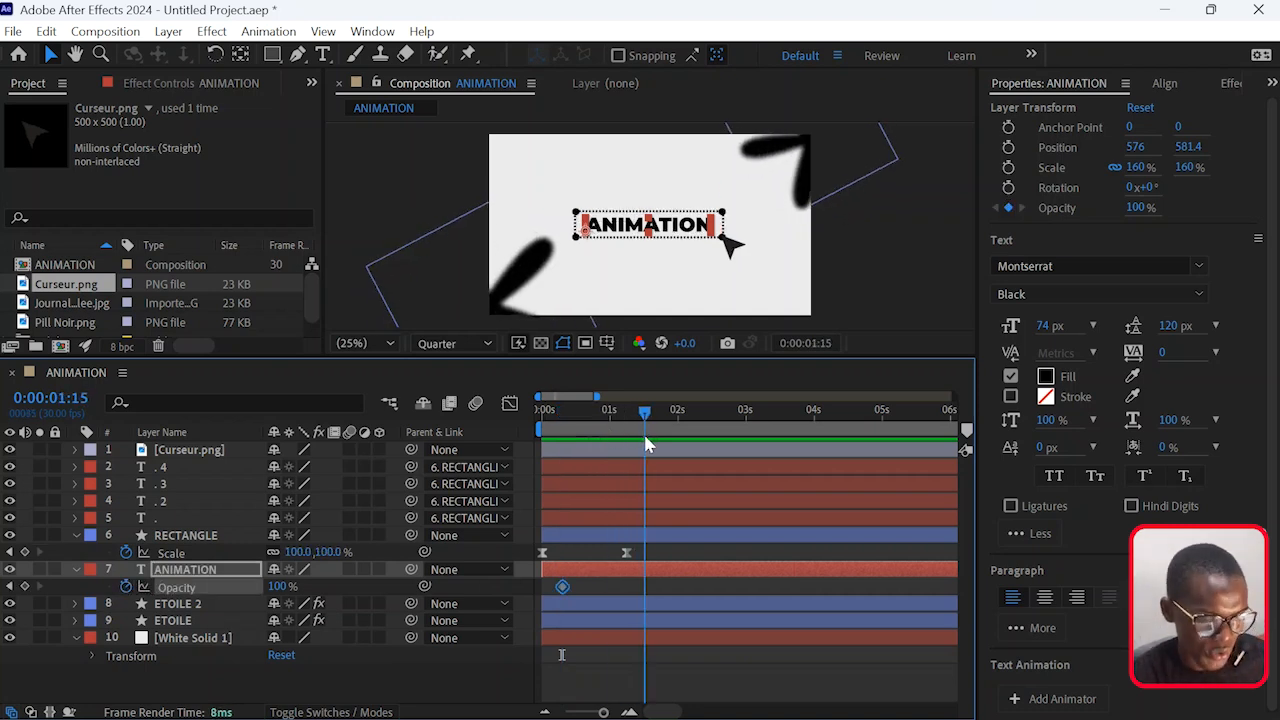
pyautogui.click(10, 586)
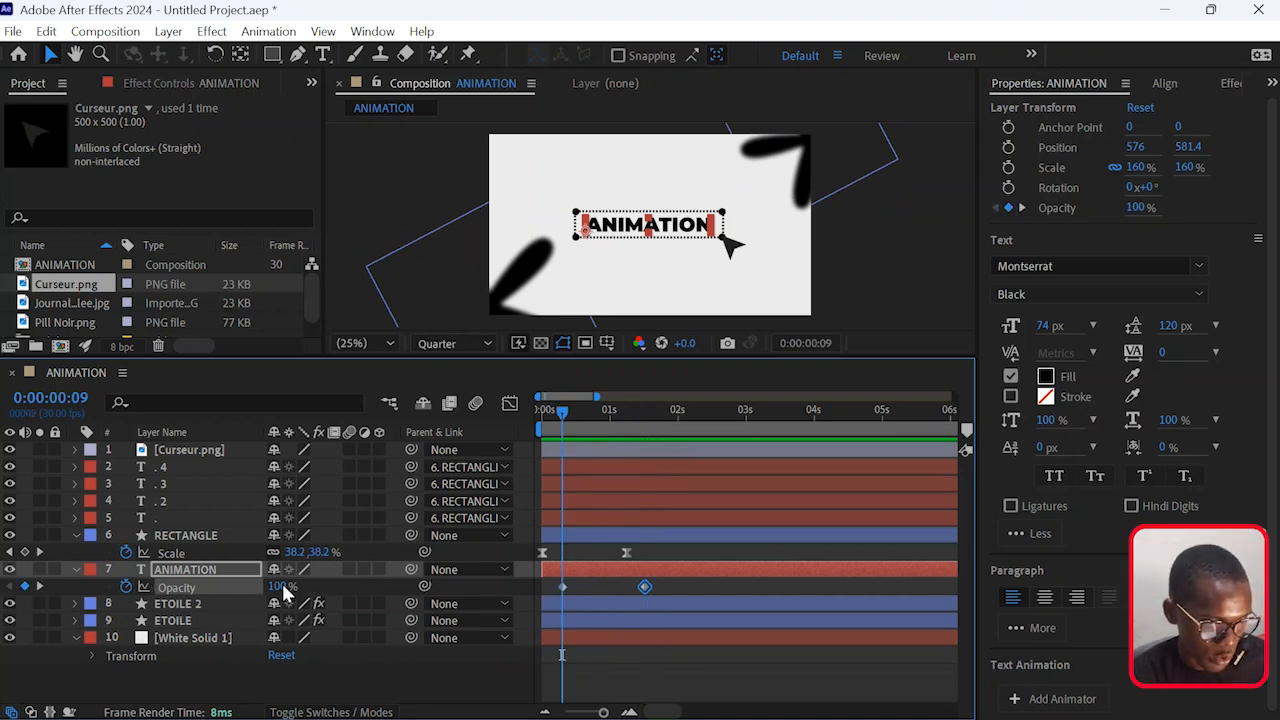
pyautogui.moveTo(281, 592); pyautogui.dragTo(70, 628)
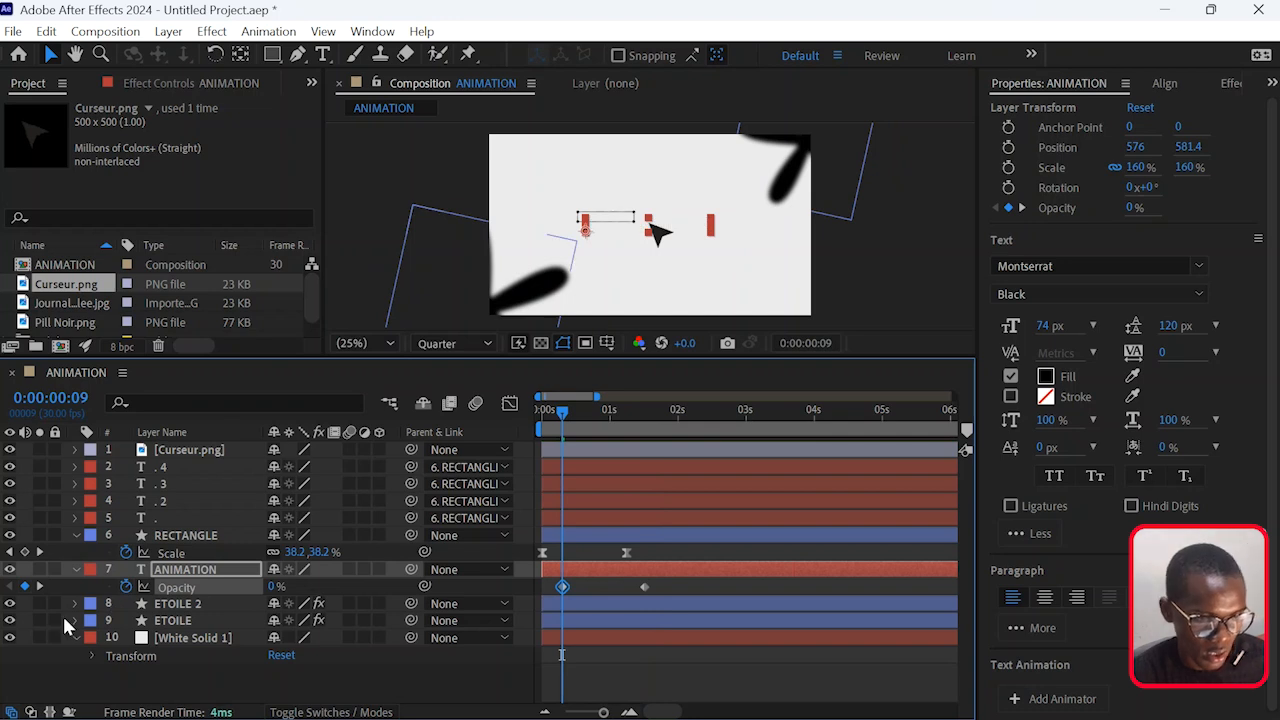
# Preview the title's fade-in from the composition's start and collapse the ANIMATION and RECTANGLE layers' properties.
pyautogui.press('space')
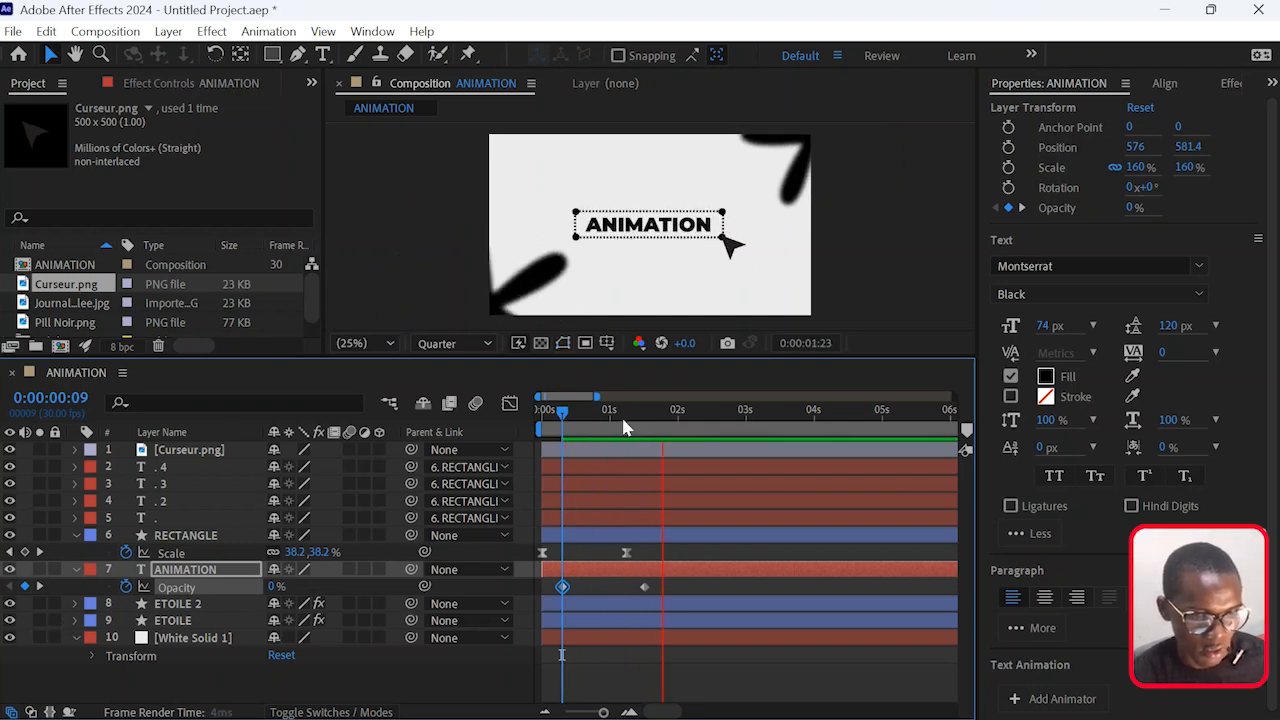
pyautogui.press('space')
pyautogui.moveTo(563, 420); pyautogui.dragTo(545, 425)
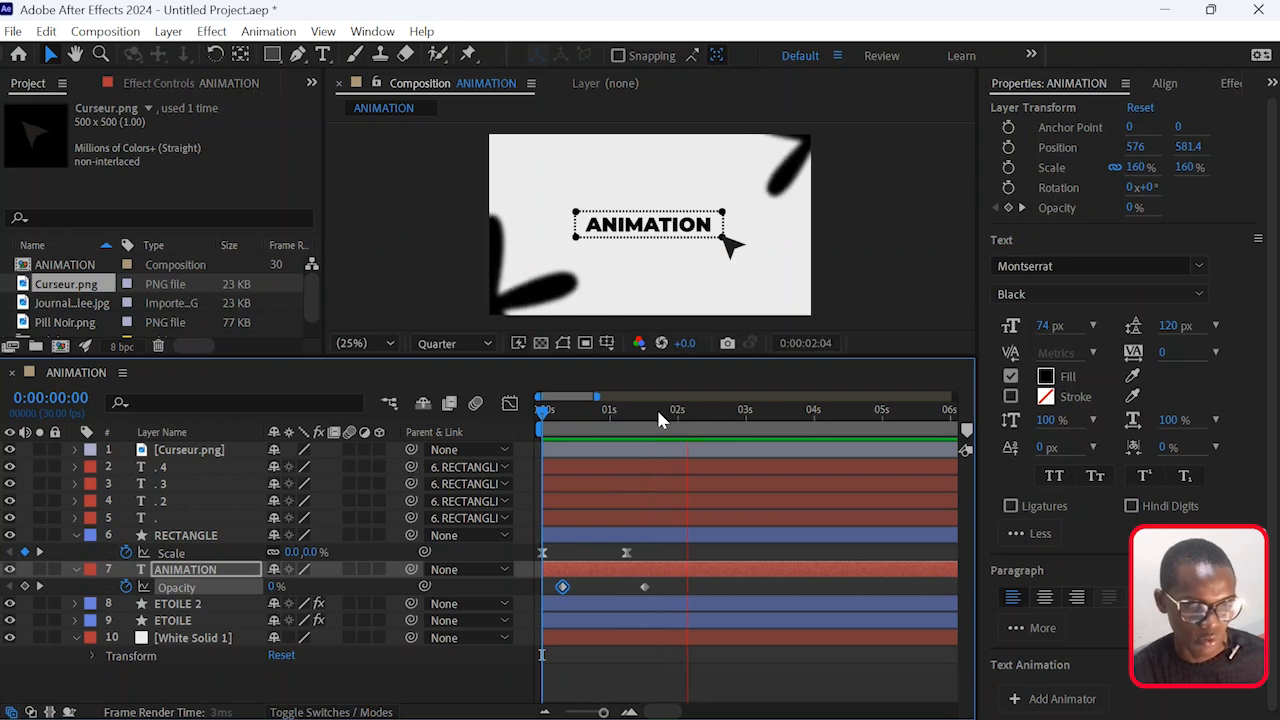
pyautogui.press('space')
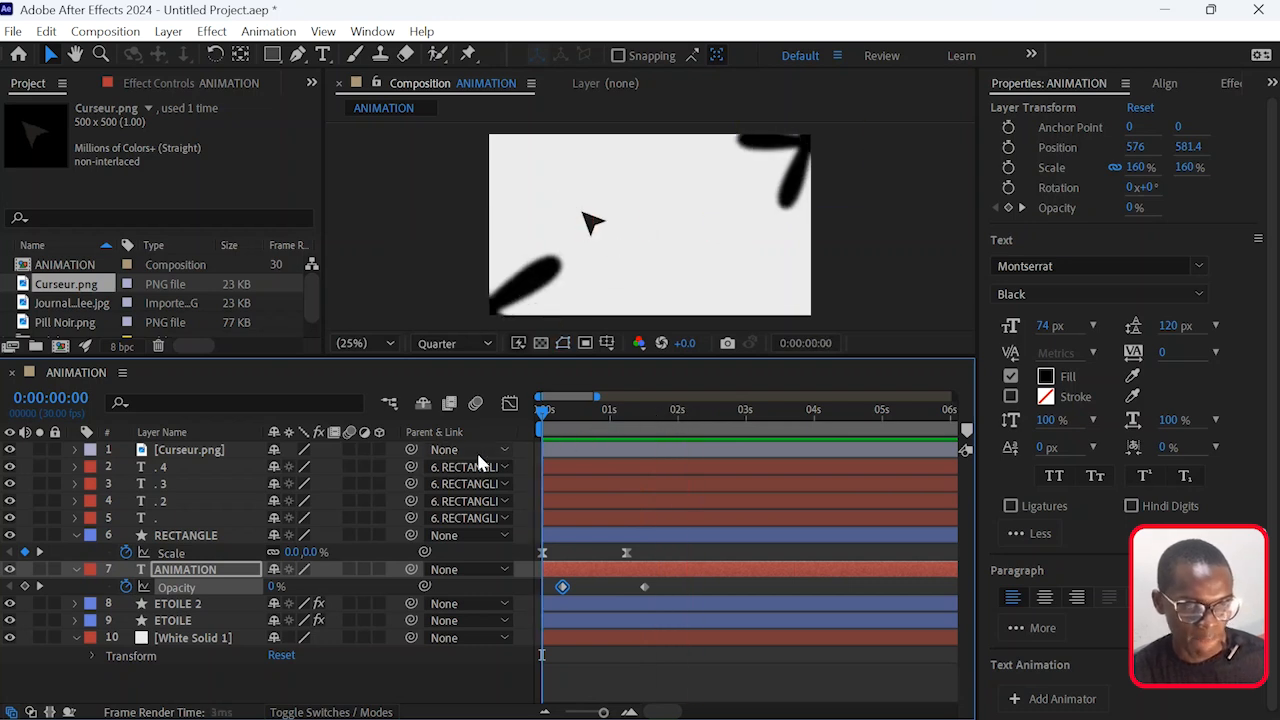
pyautogui.press('space')
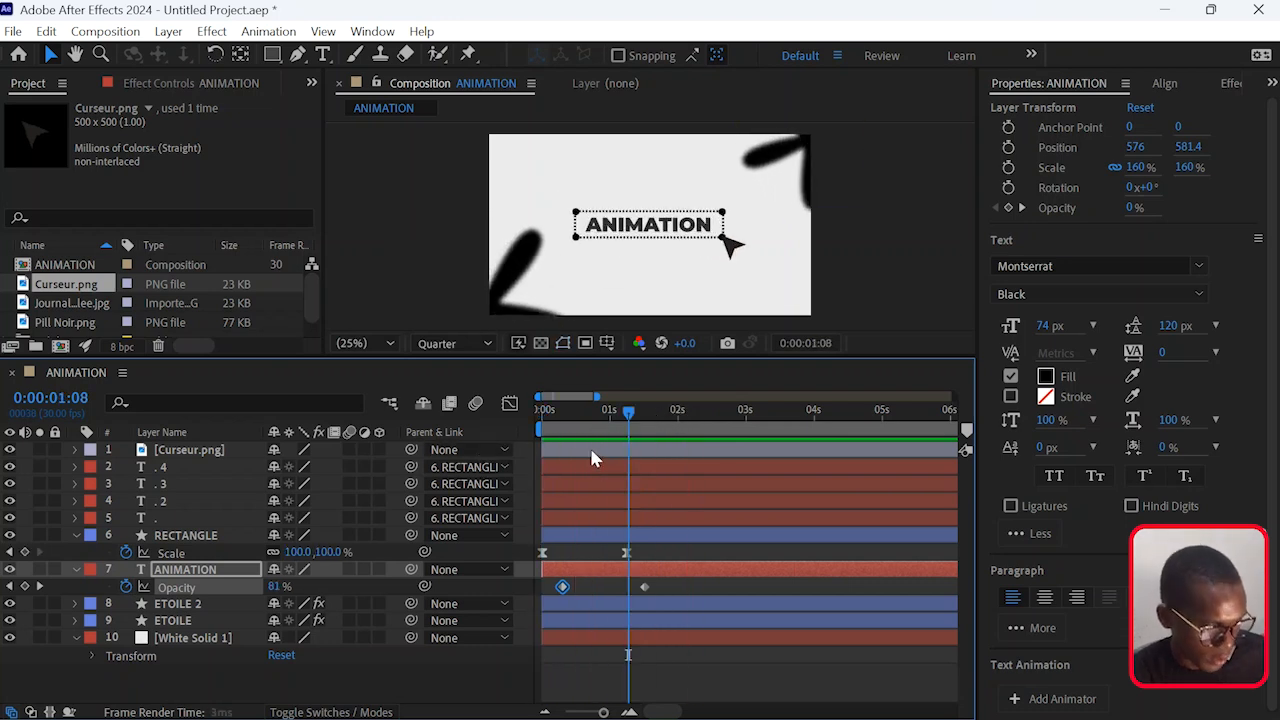
pyautogui.click(76, 569)
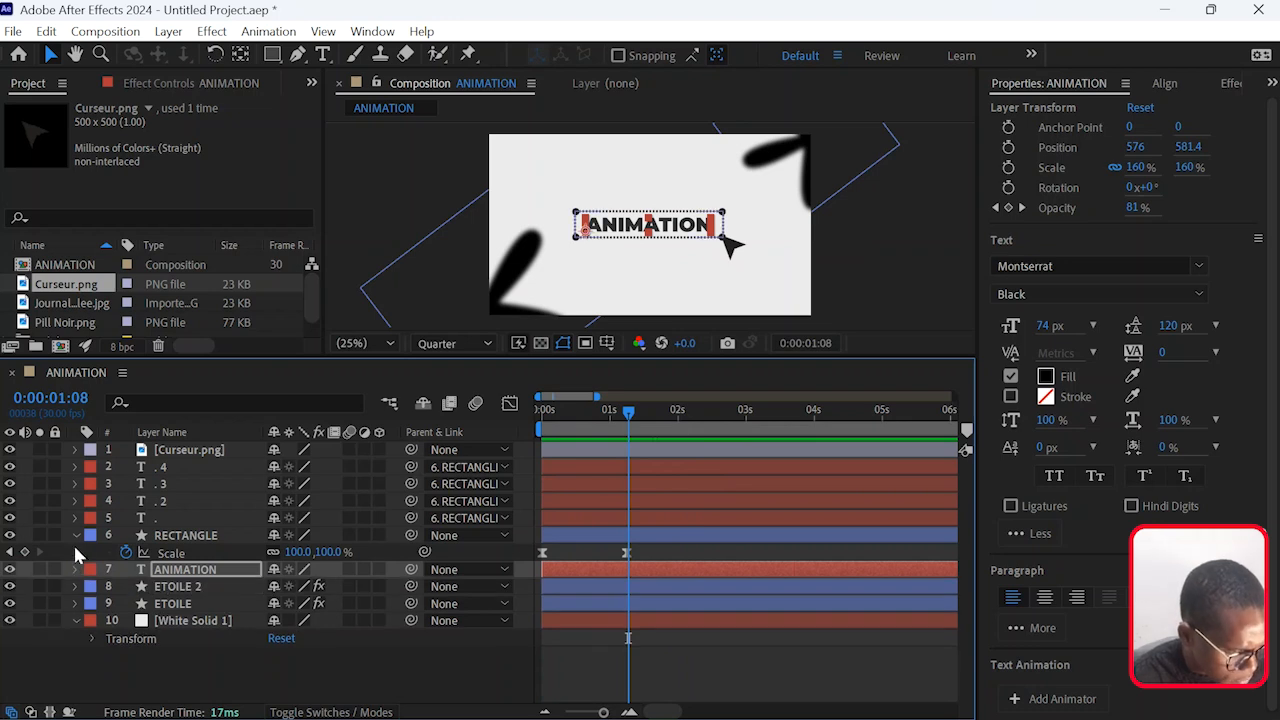
pyautogui.click(75, 536)
pyautogui.moveTo(587, 413); pyautogui.dragTo(512, 451)
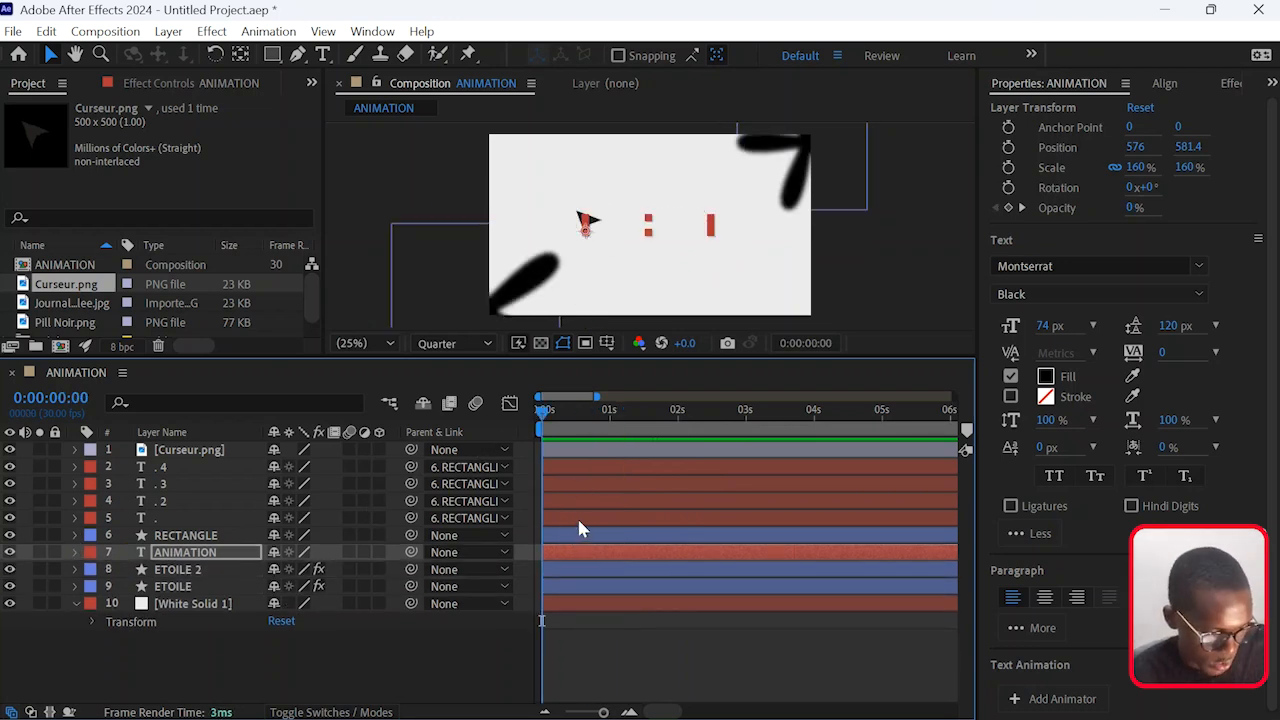
# Shift the Curseur.png, RECTANGLE and ANIMATION layers about half a second later, and extend Curseur.png back to the composition's start.
pyautogui.hotkey('ctrl', 'a')
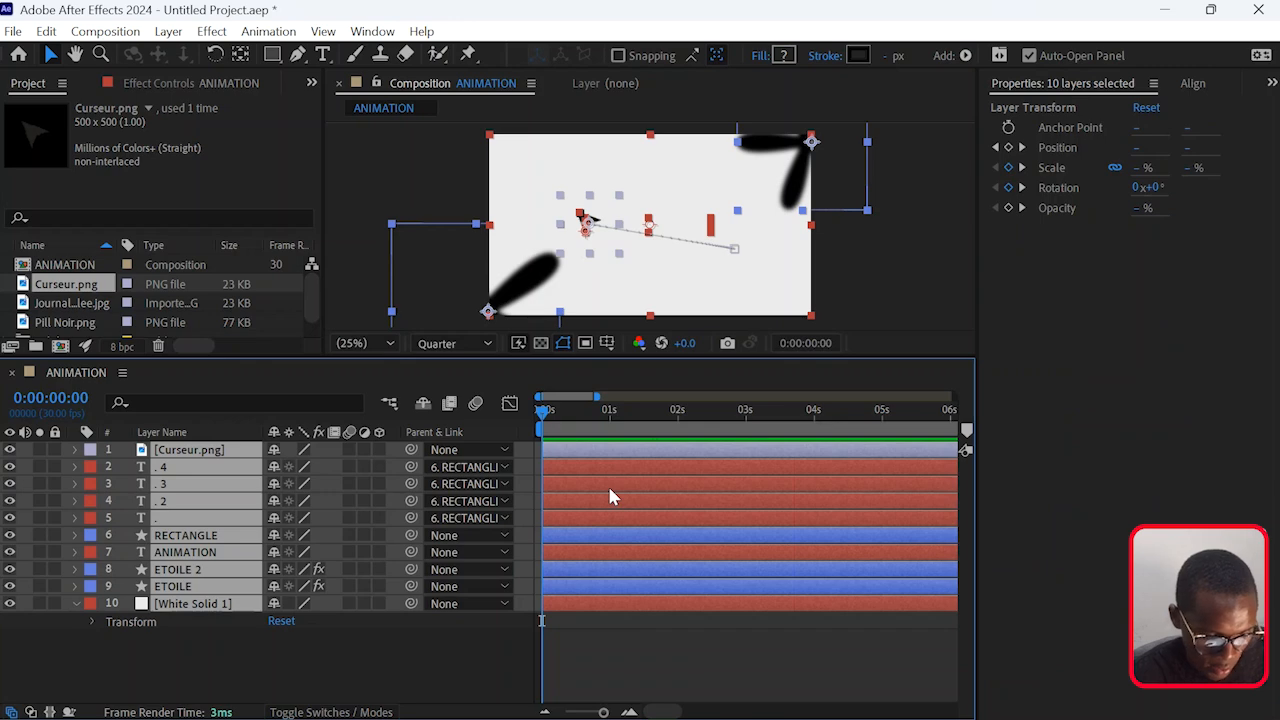
pyautogui.press('u')
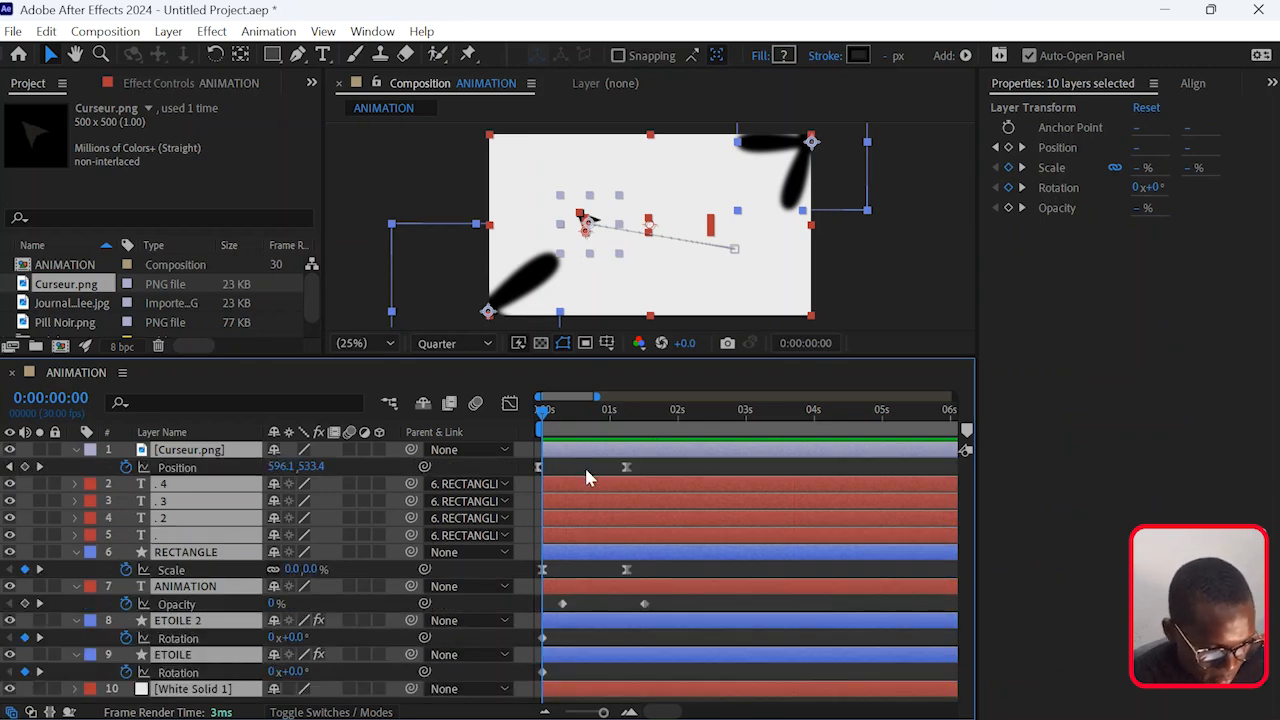
pyautogui.click(607, 595)
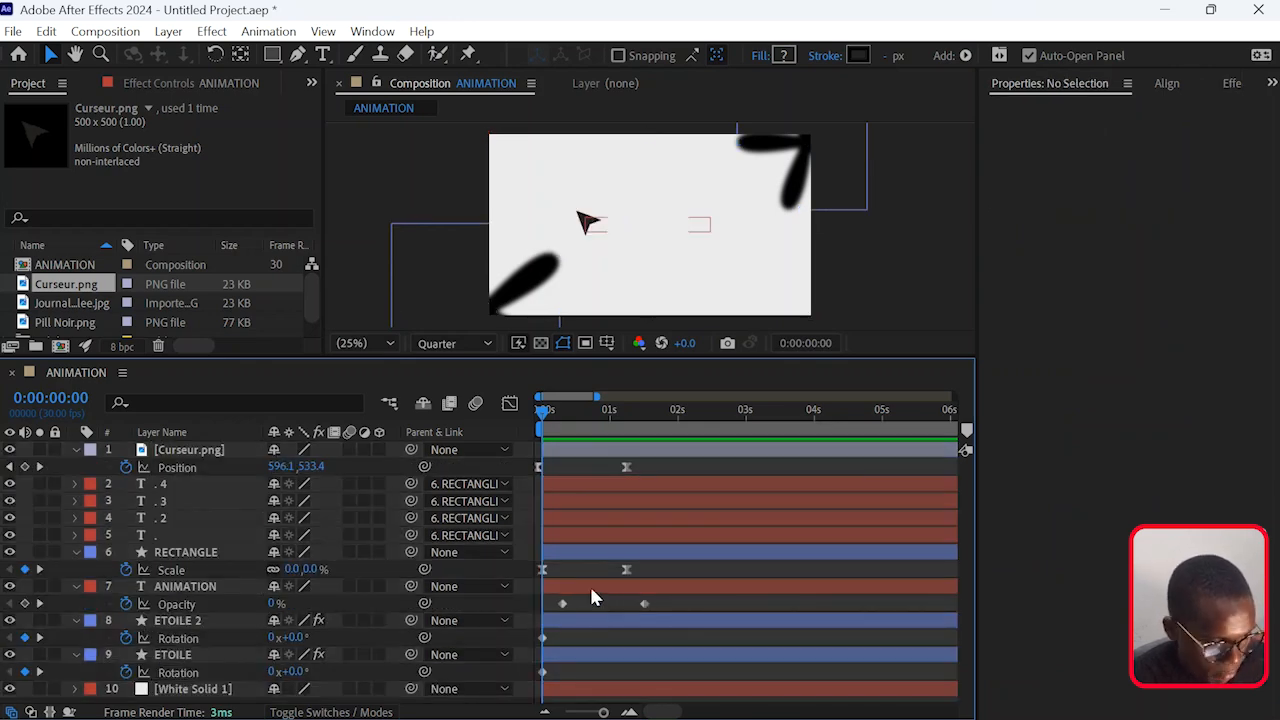
pyautogui.click(590, 589)
pyautogui.keyDown('ctrl'); pyautogui.click(583, 554); pyautogui.keyUp('ctrl')
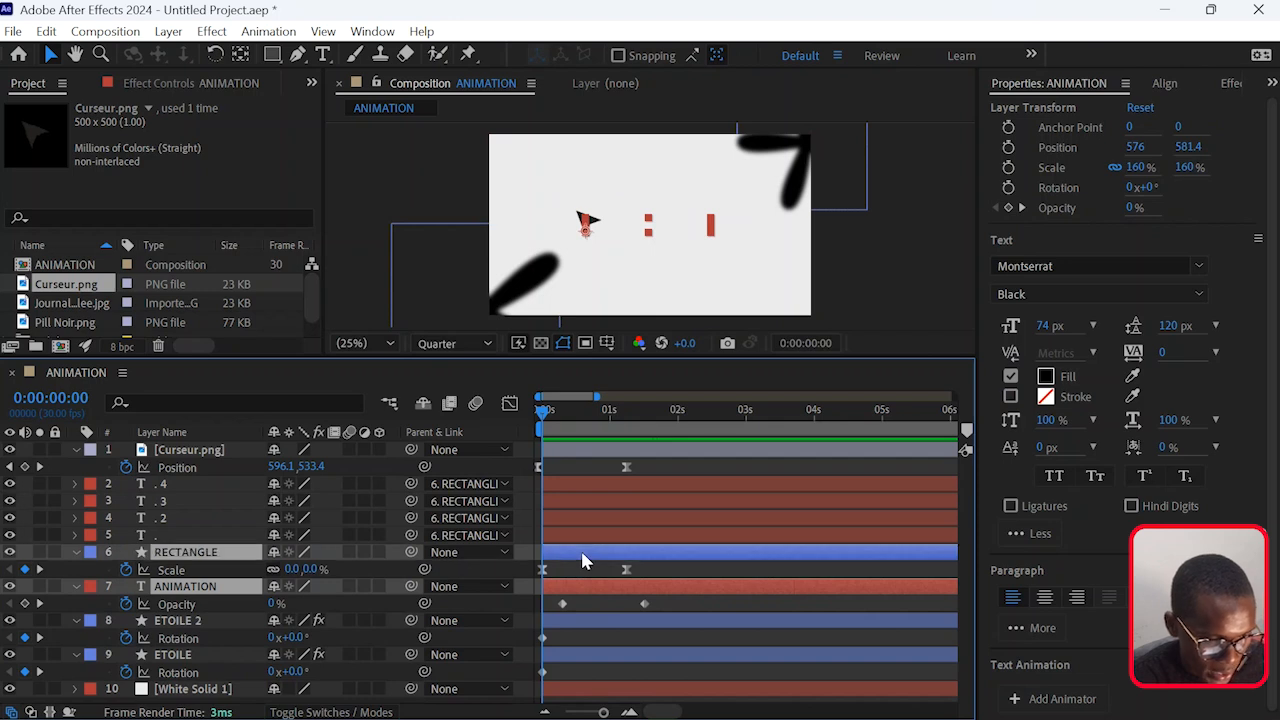
pyautogui.keyDown('ctrl'); pyautogui.click(583, 450); pyautogui.keyUp('ctrl')
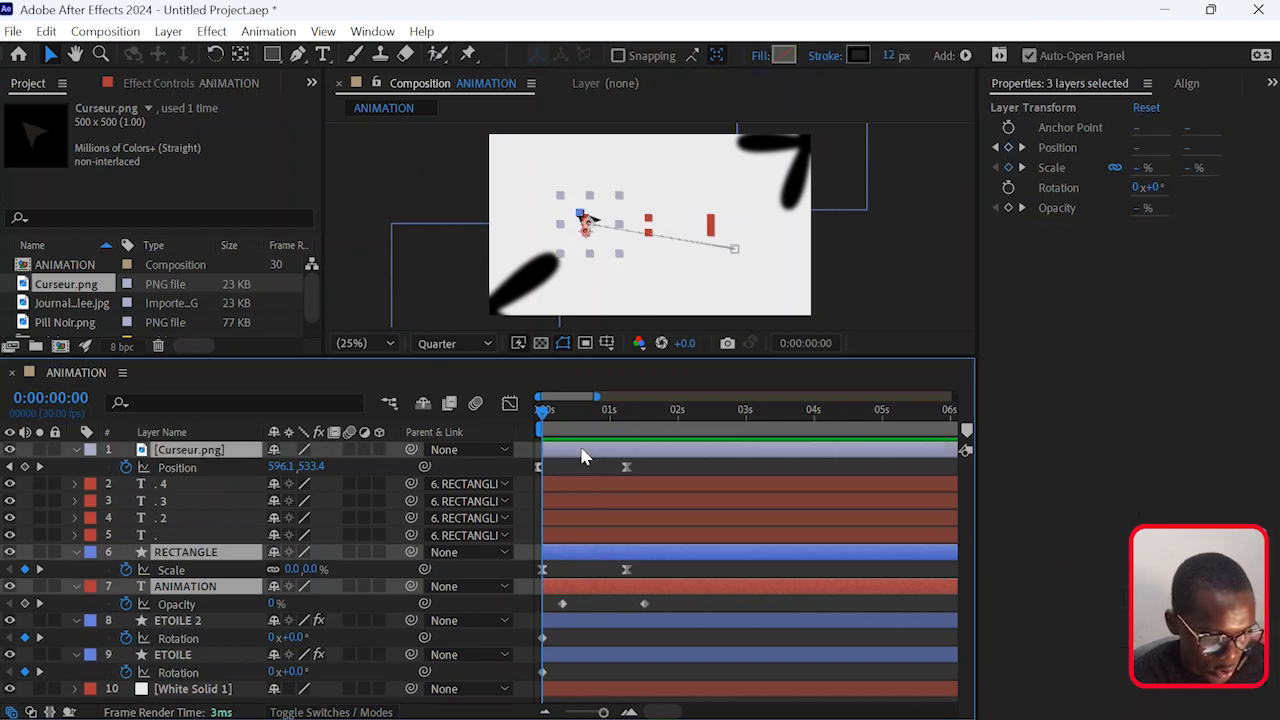
pyautogui.moveTo(588, 452); pyautogui.dragTo(547, 450)
# At 0:00:00:00, keyframe the cursor image's position near the upper-right star, at about 1516, 260, and preview its entrance.
pyautogui.click(600, 471)
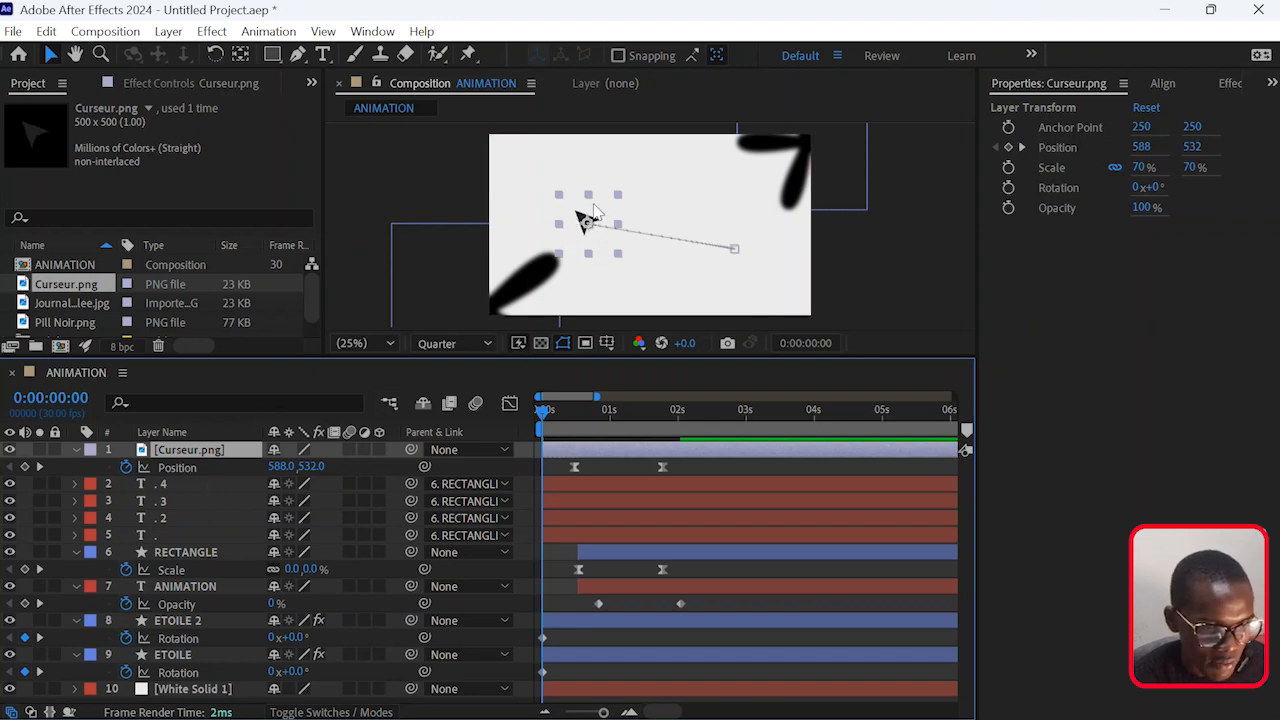
pyautogui.moveTo(586, 221); pyautogui.dragTo(738, 174)
pyautogui.press('space')
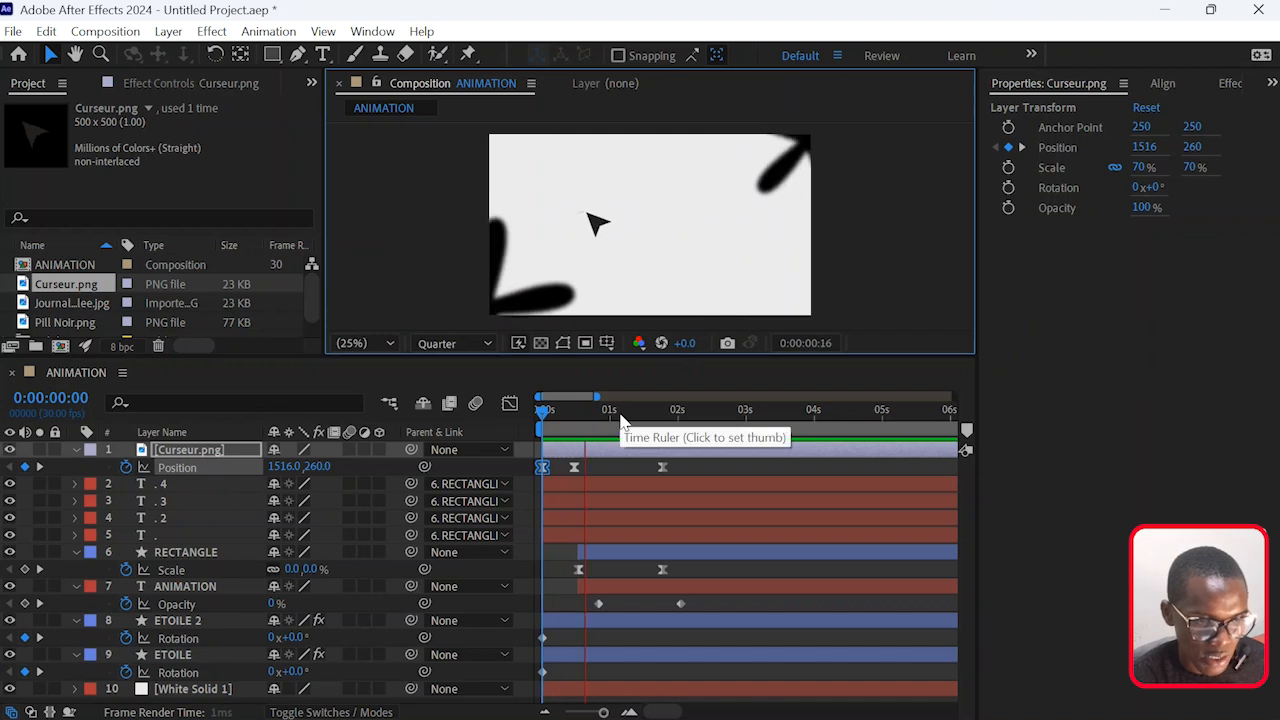
pyautogui.click(541, 425)
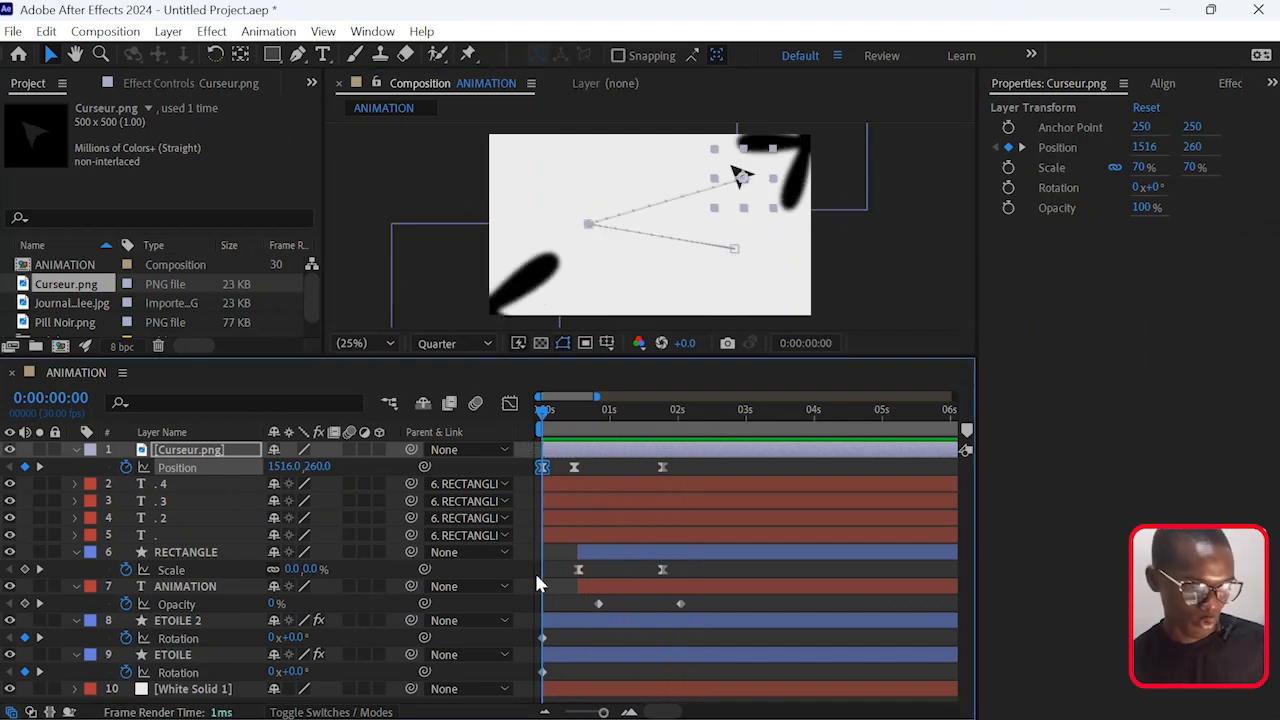
# Collapse the RECTANGLE, ANIMATION, ETOILE 2 and ETOILE layers' properties and preview the full animation with the cursor's entrance.
pyautogui.click(76, 552)
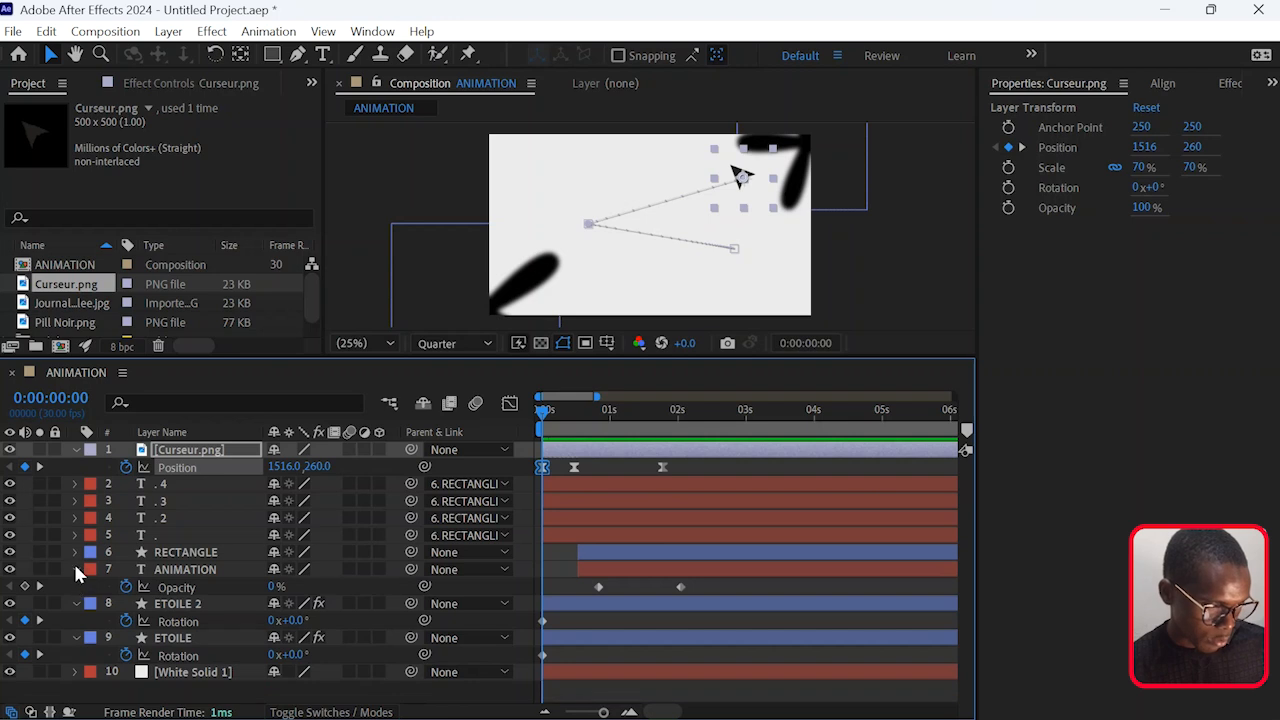
pyautogui.click(74, 569)
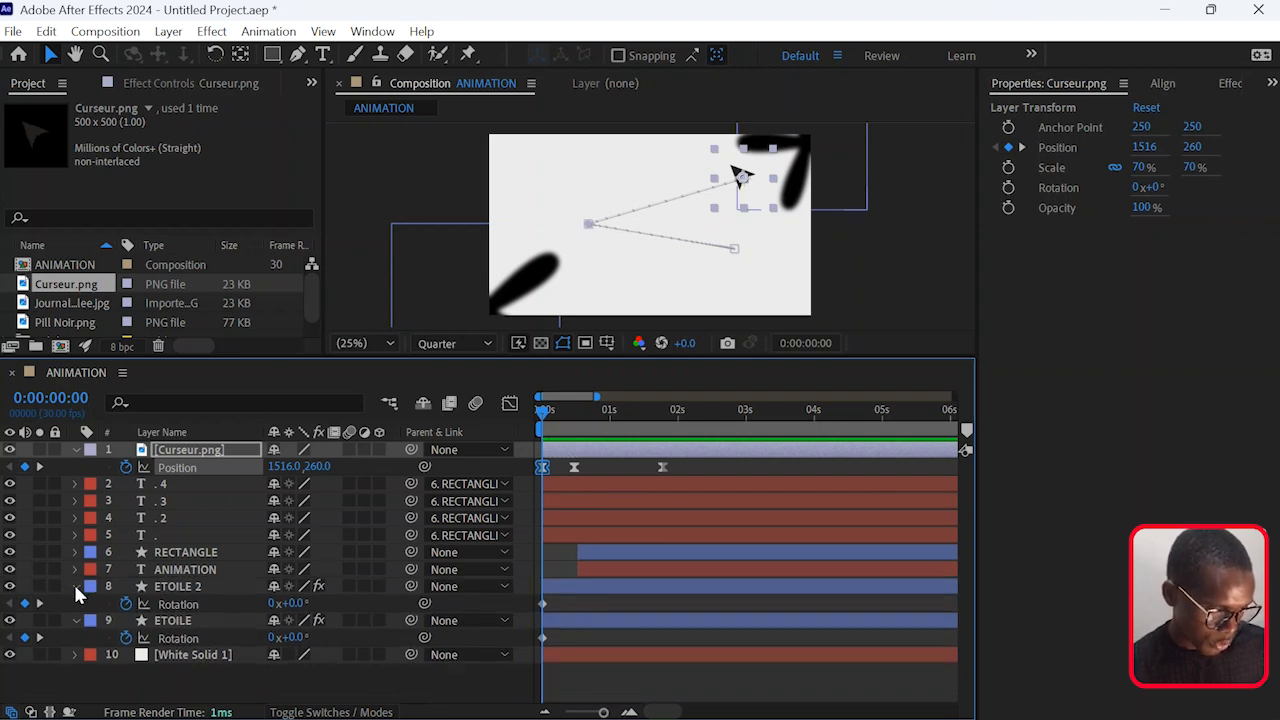
pyautogui.click(75, 587)
pyautogui.click(75, 603)
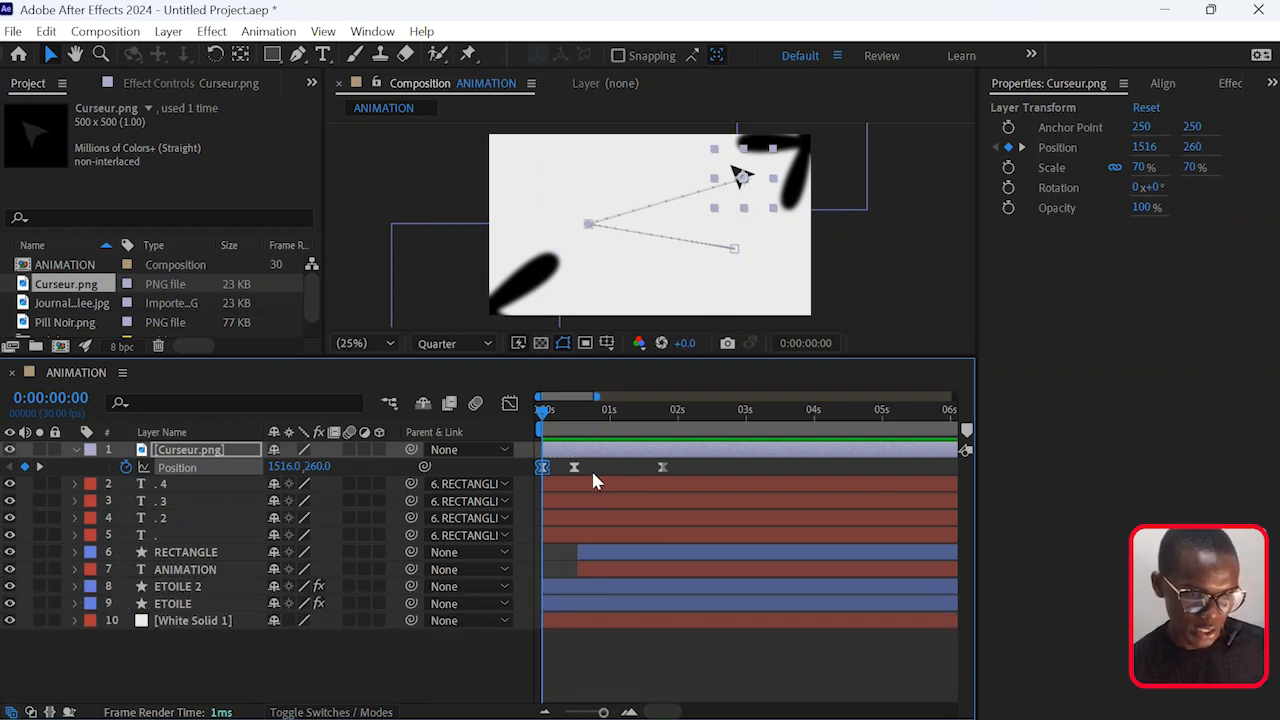
pyautogui.press('space')
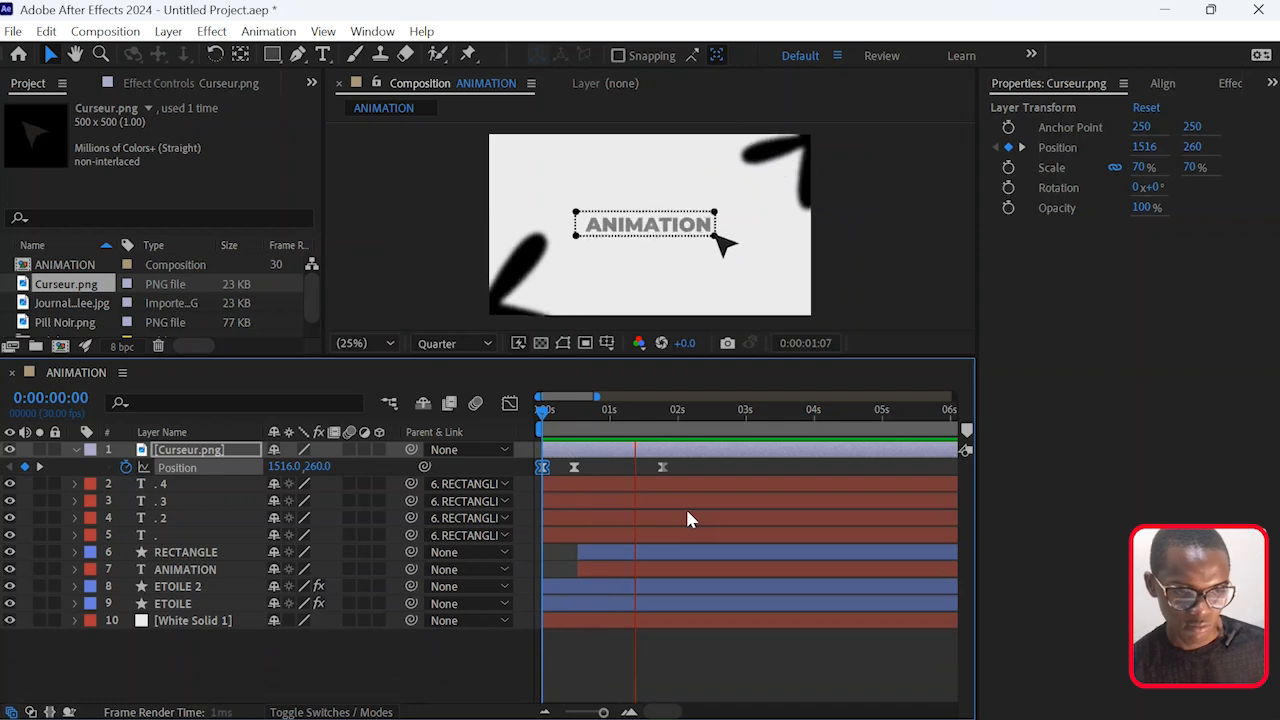
pyautogui.press('space')
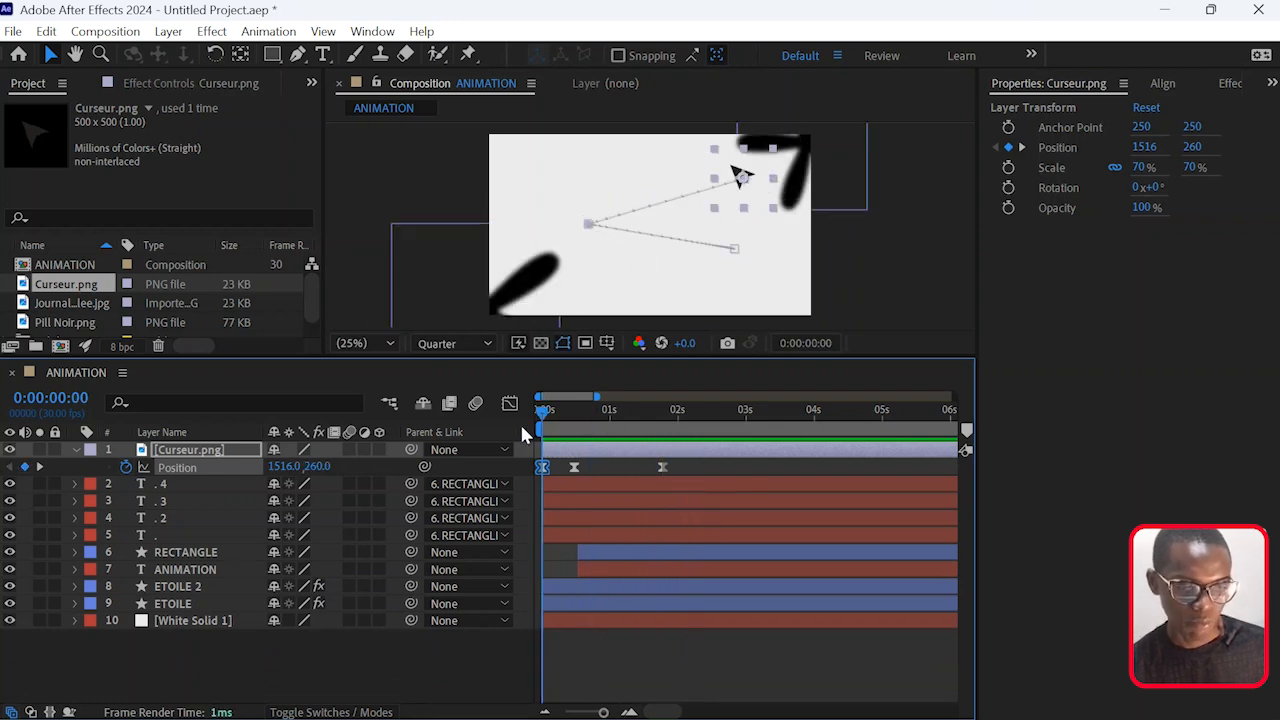
pyautogui.press('space')
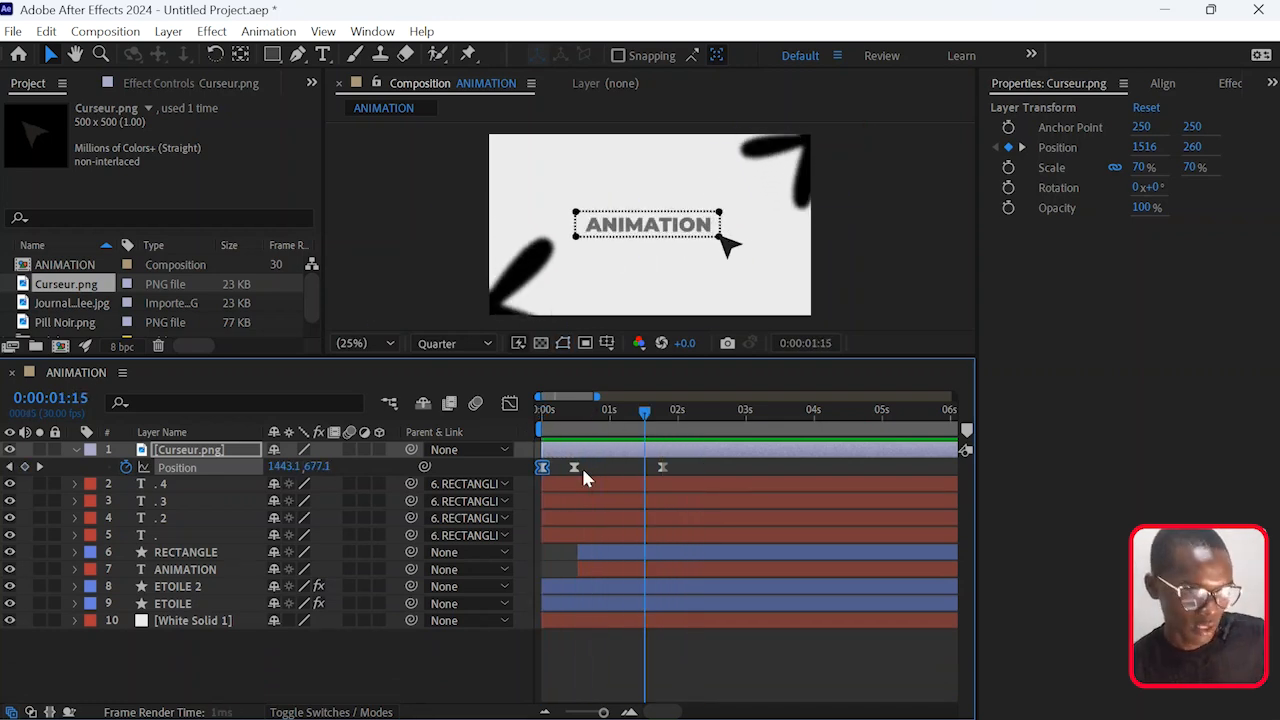
pyautogui.press('space')
# Enable motion blur on every layer except White Solid 1 and for the composition, preview it, and collapse the cursor layer's properties.
pyautogui.moveTo(349, 449); pyautogui.dragTo(345, 604)
pyautogui.click(475, 403)
pyautogui.moveTo(645, 437); pyautogui.dragTo(532, 431)
pyautogui.press('space')
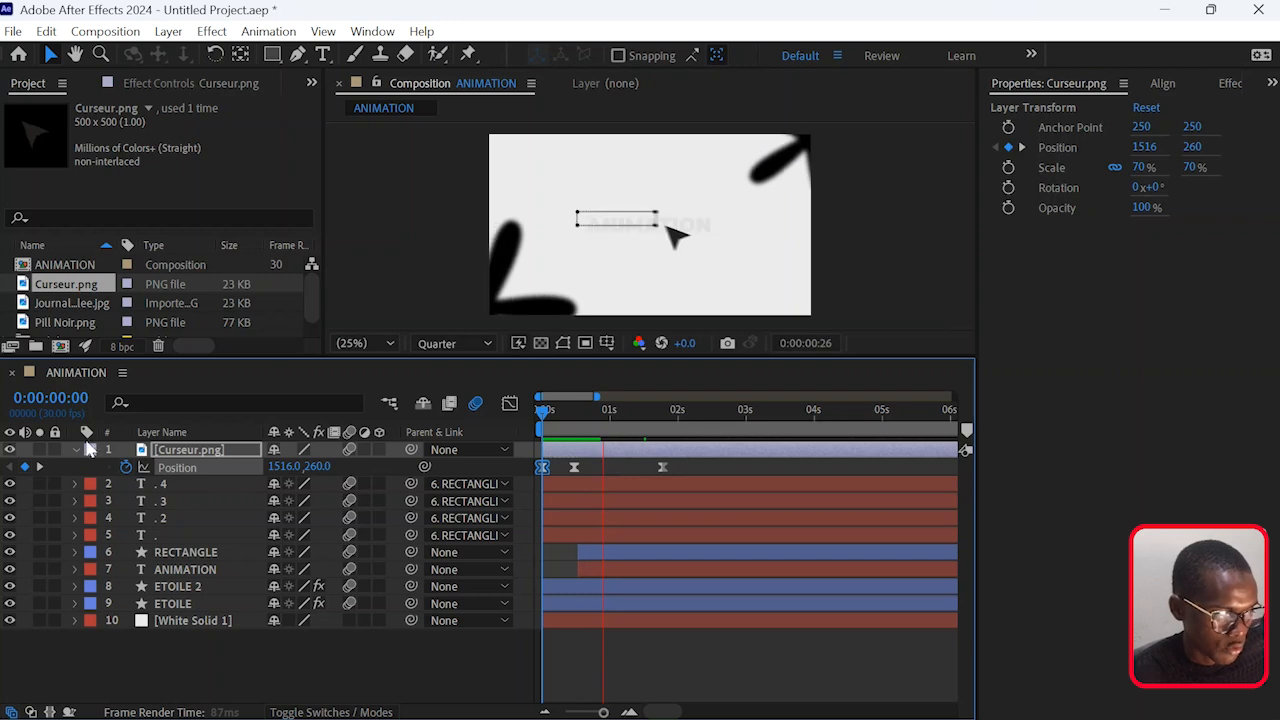
pyautogui.press('u')
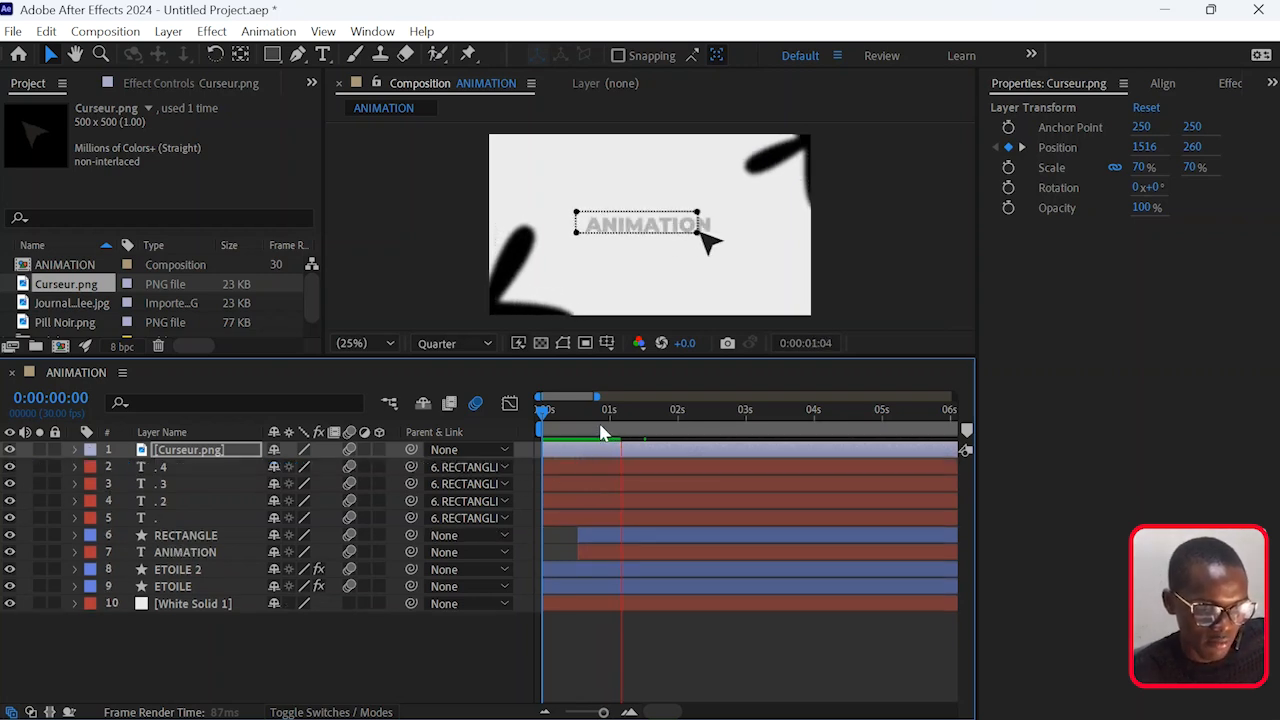
pyautogui.moveTo(600, 428); pyautogui.dragTo(522, 430)
pyautogui.click(113, 661)
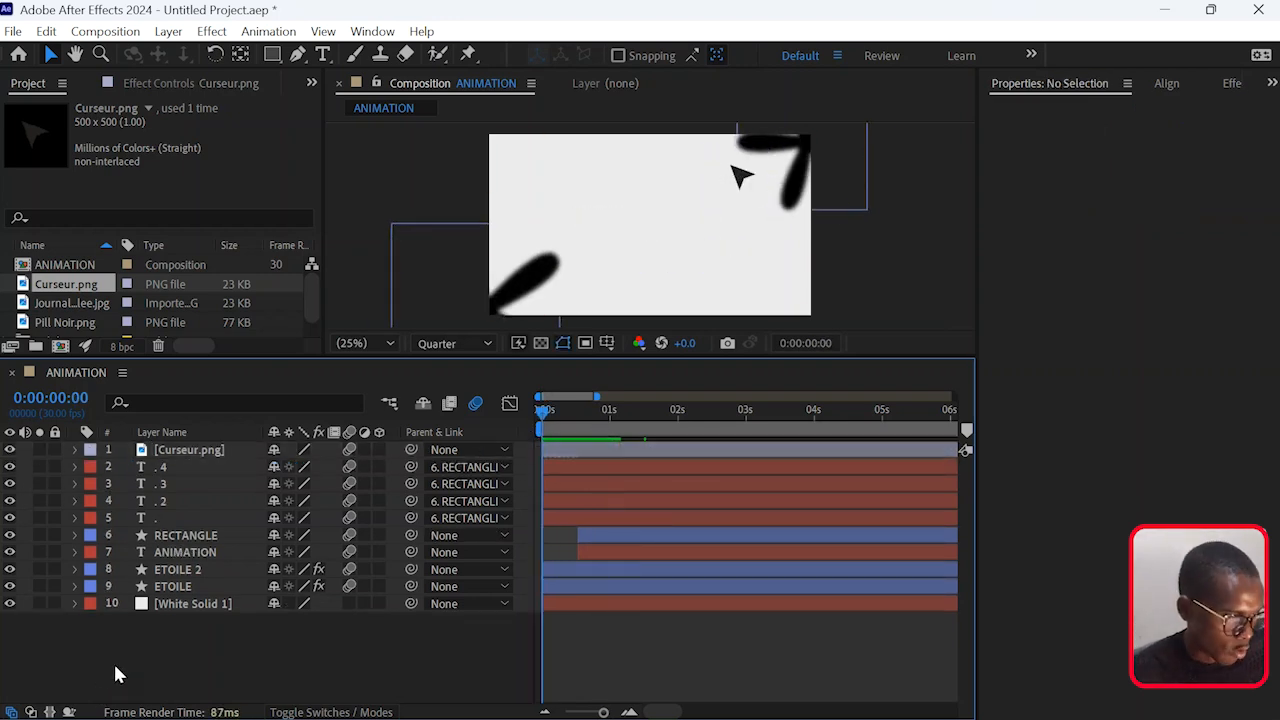
# Hide every layer except White Solid 1, then add Pill Noir.png as the top layer, viewed at Full resolution.
pyautogui.moveTo(8, 455); pyautogui.dragTo(9, 588)
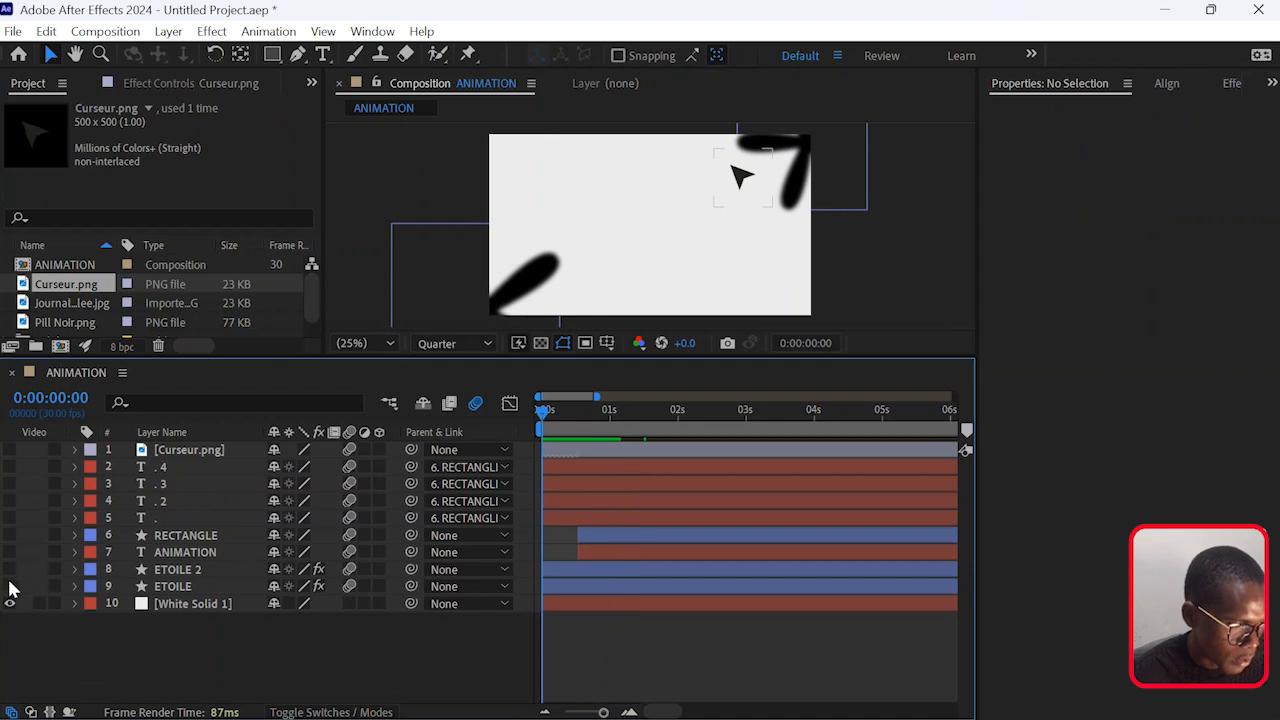
pyautogui.moveTo(46, 324); pyautogui.dragTo(514, 434)
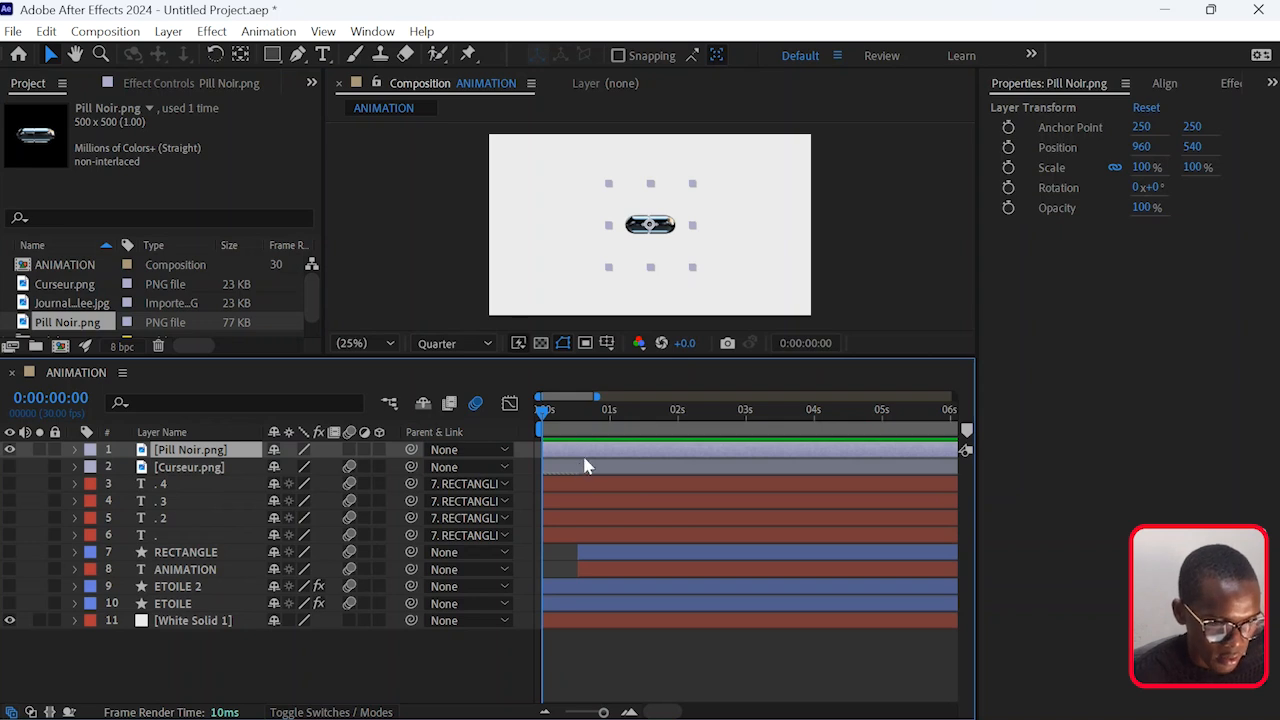
pyautogui.click(464, 342)
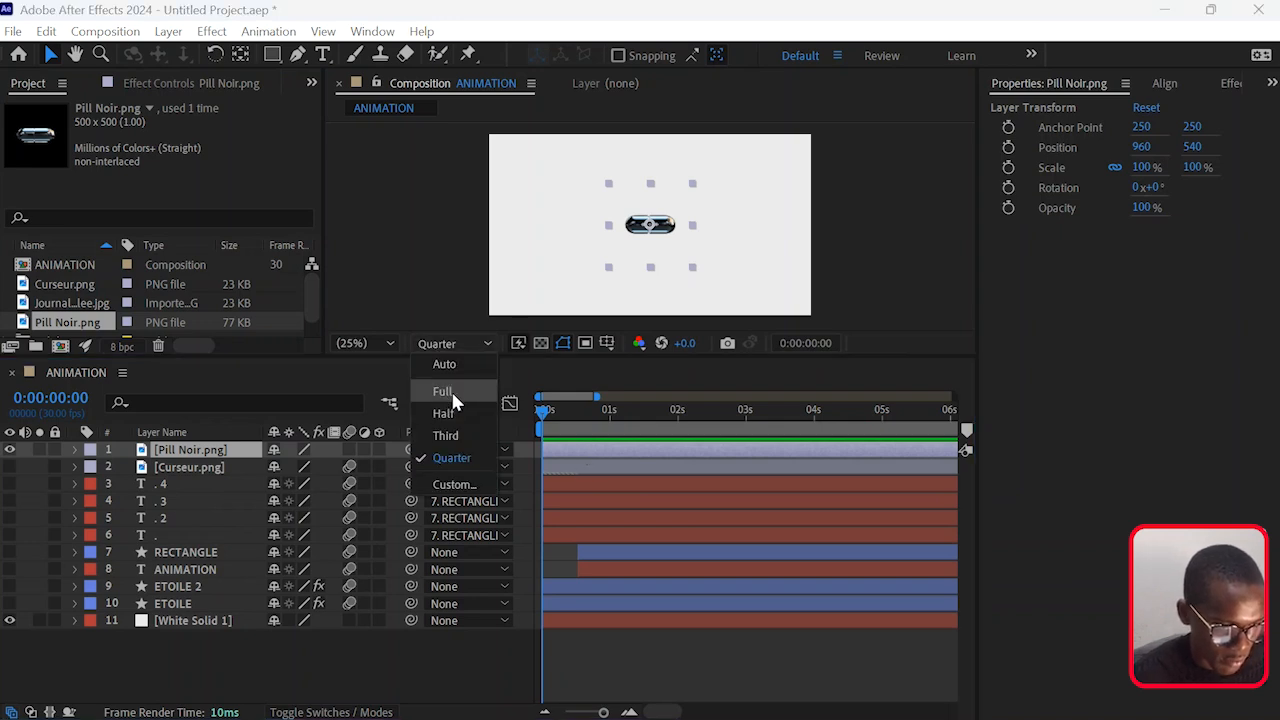
pyautogui.click(451, 394)
pyautogui.click(451, 401)
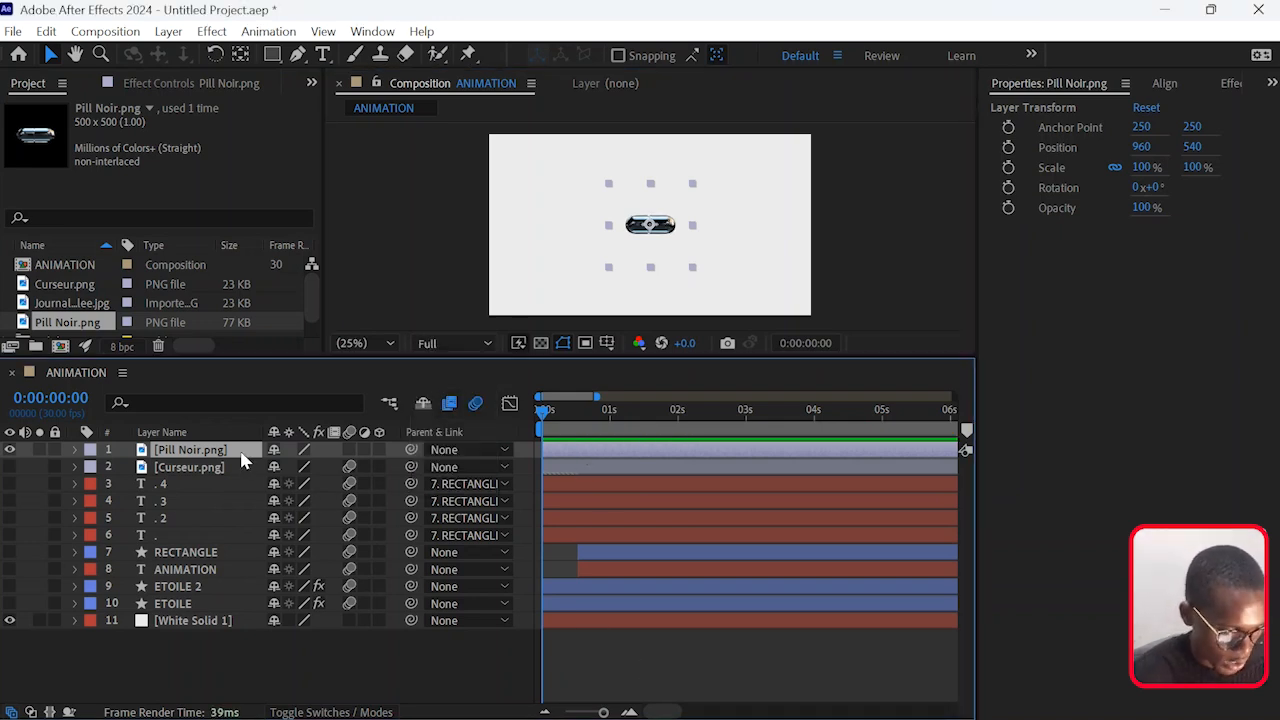
# Set the Pill Noir.png layer's rotation to 90° so the pill stands upright.
pyautogui.press('r')
pyautogui.moveTo(303, 473); pyautogui.dragTo(400, 472)
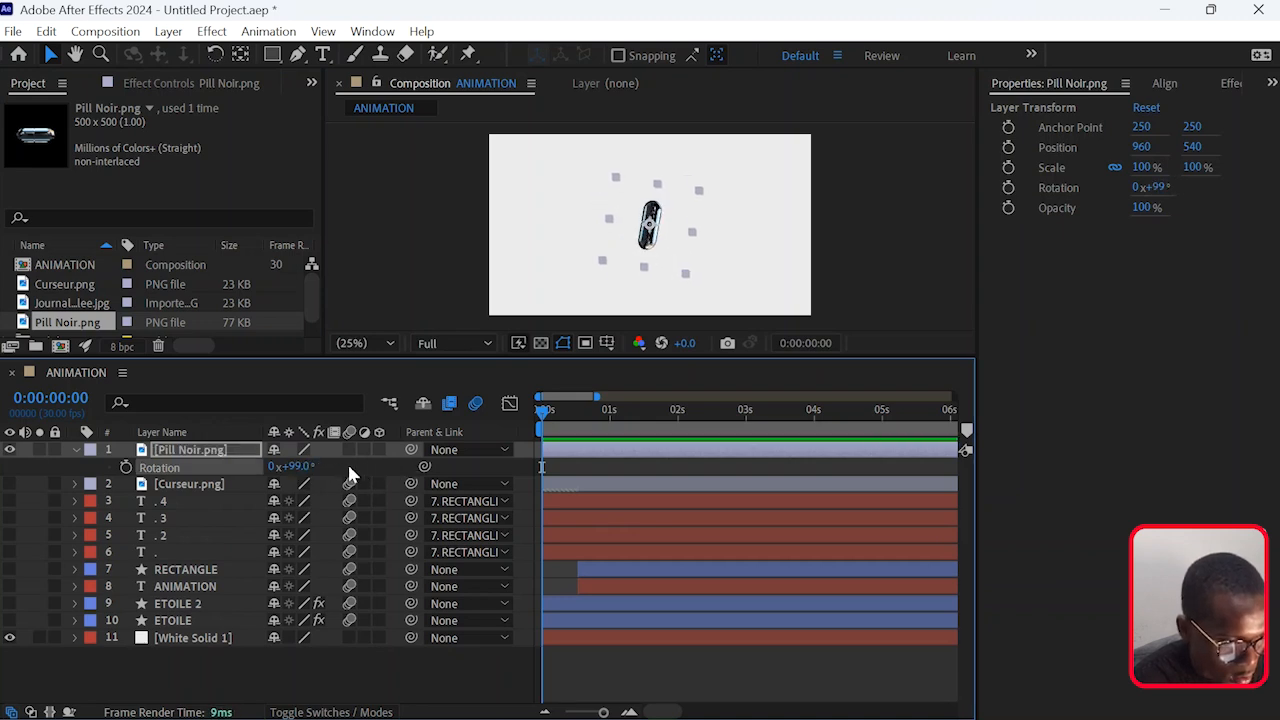
pyautogui.click(302, 469)
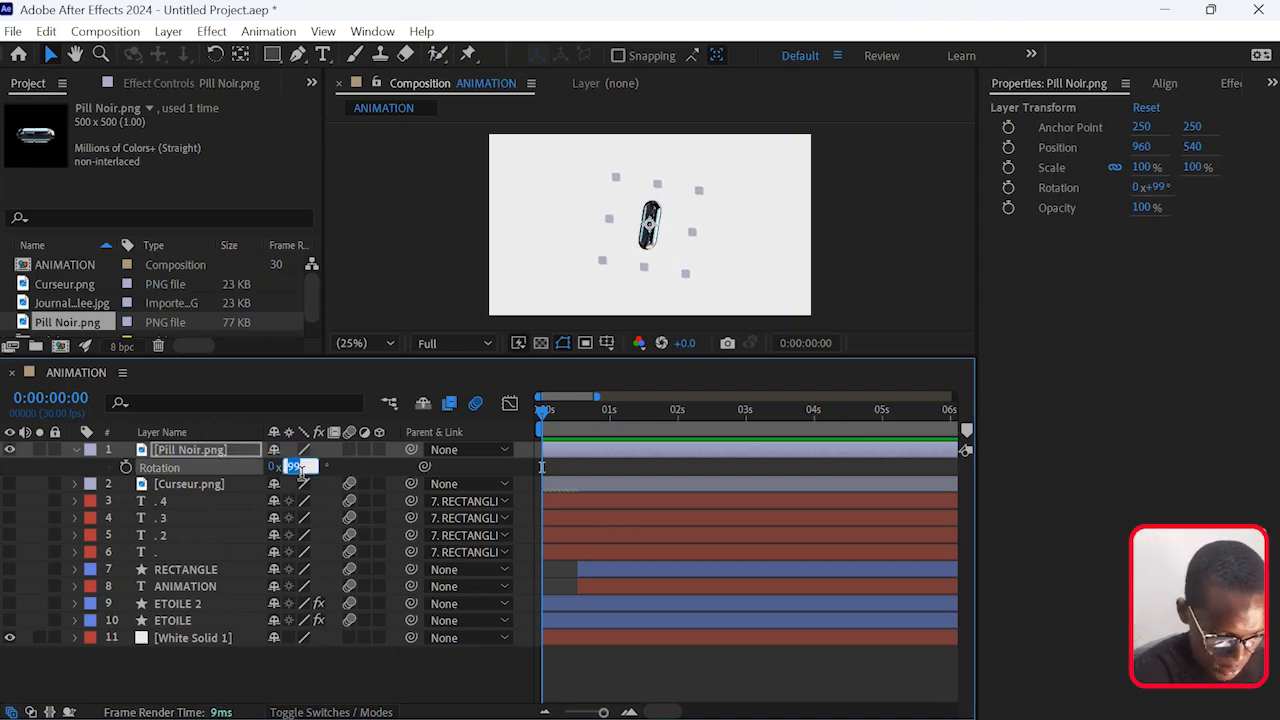
pyautogui.write('90')
pyautogui.press('Return')
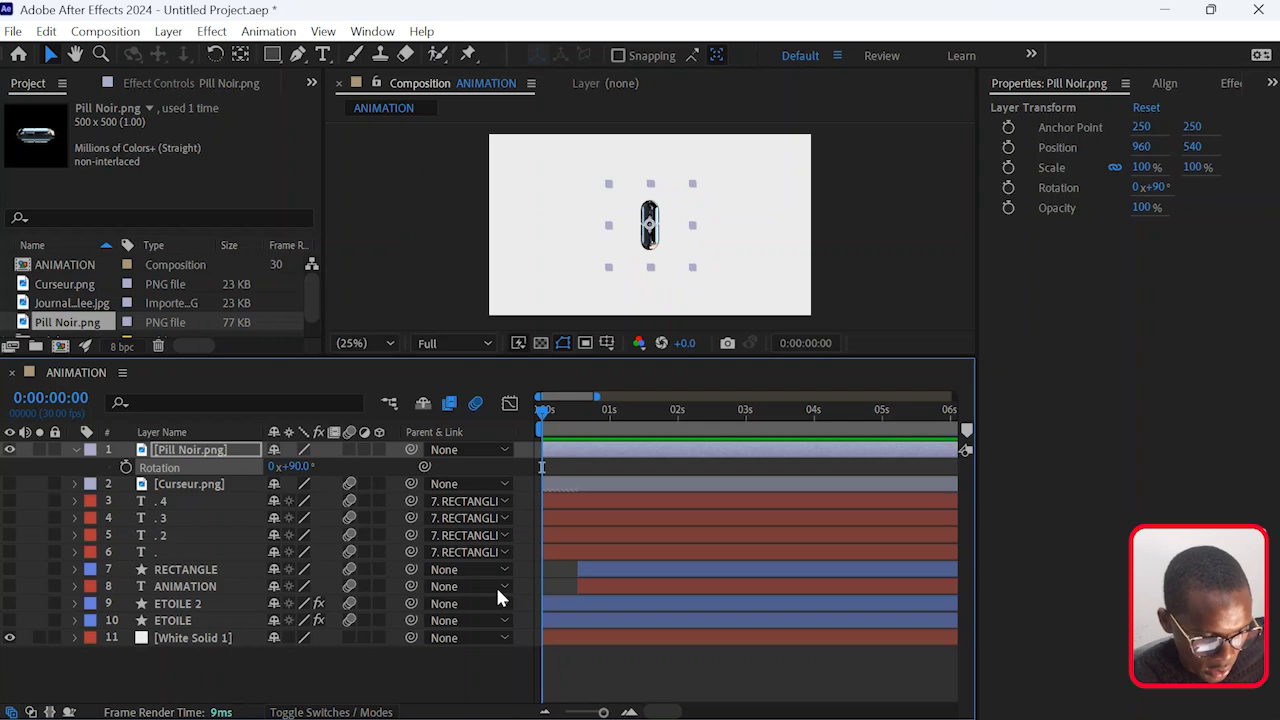
# Add the Journal paper JPG to the composition directly below Pill Noir.png and collapse the pill layer's properties.
pyautogui.click(625, 660)
pyautogui.moveTo(70, 303); pyautogui.dragTo(175, 476)
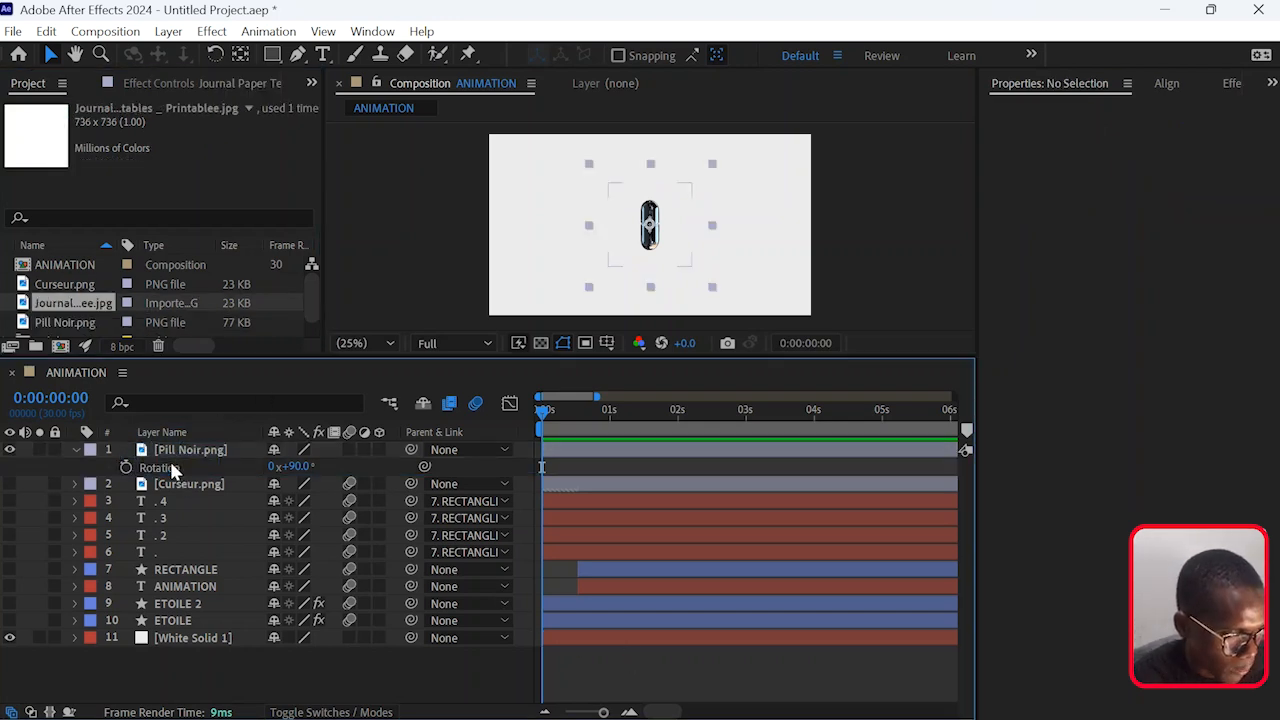
pyautogui.click(76, 450)
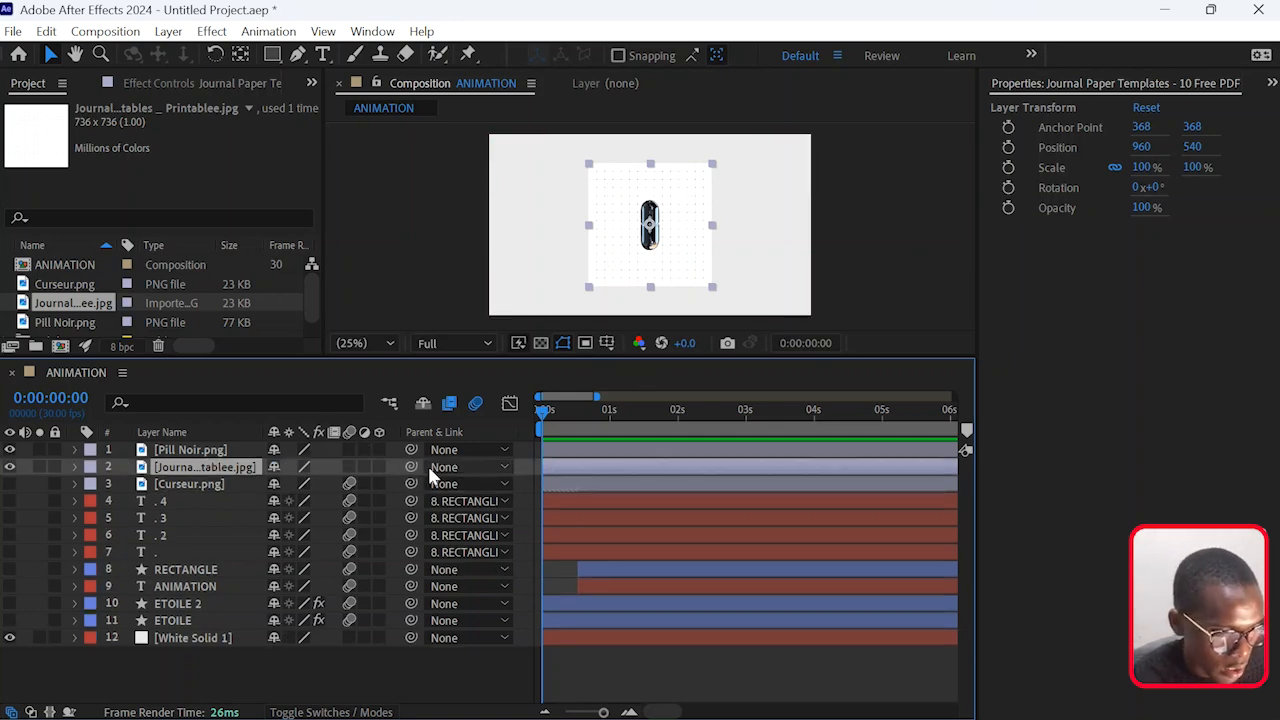
pyautogui.click(334, 713)
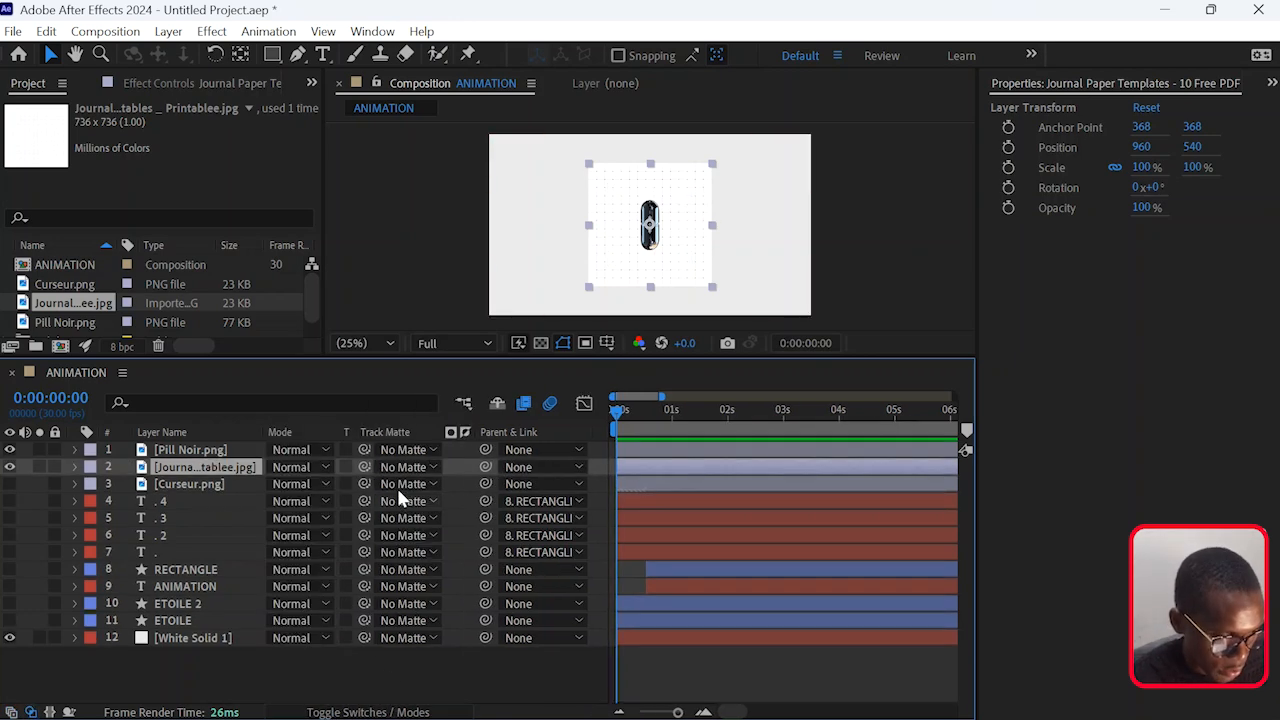
pyautogui.click(302, 466)
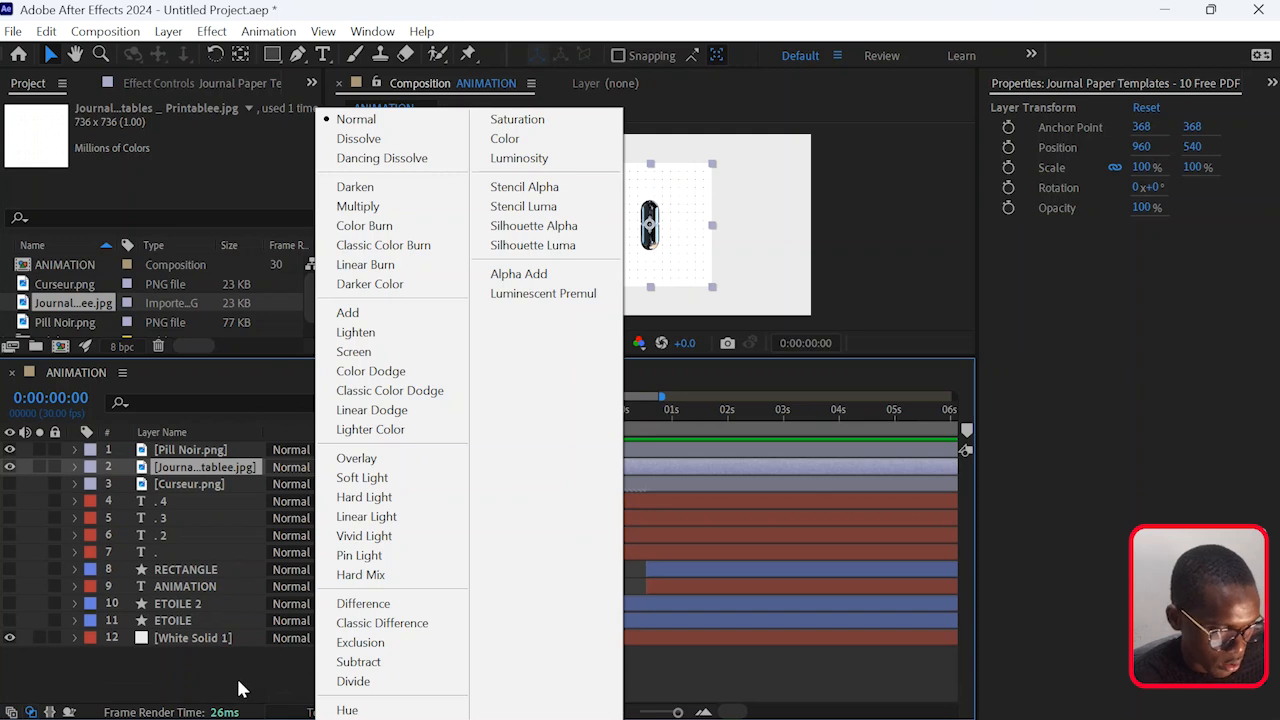
pyautogui.click(240, 688)
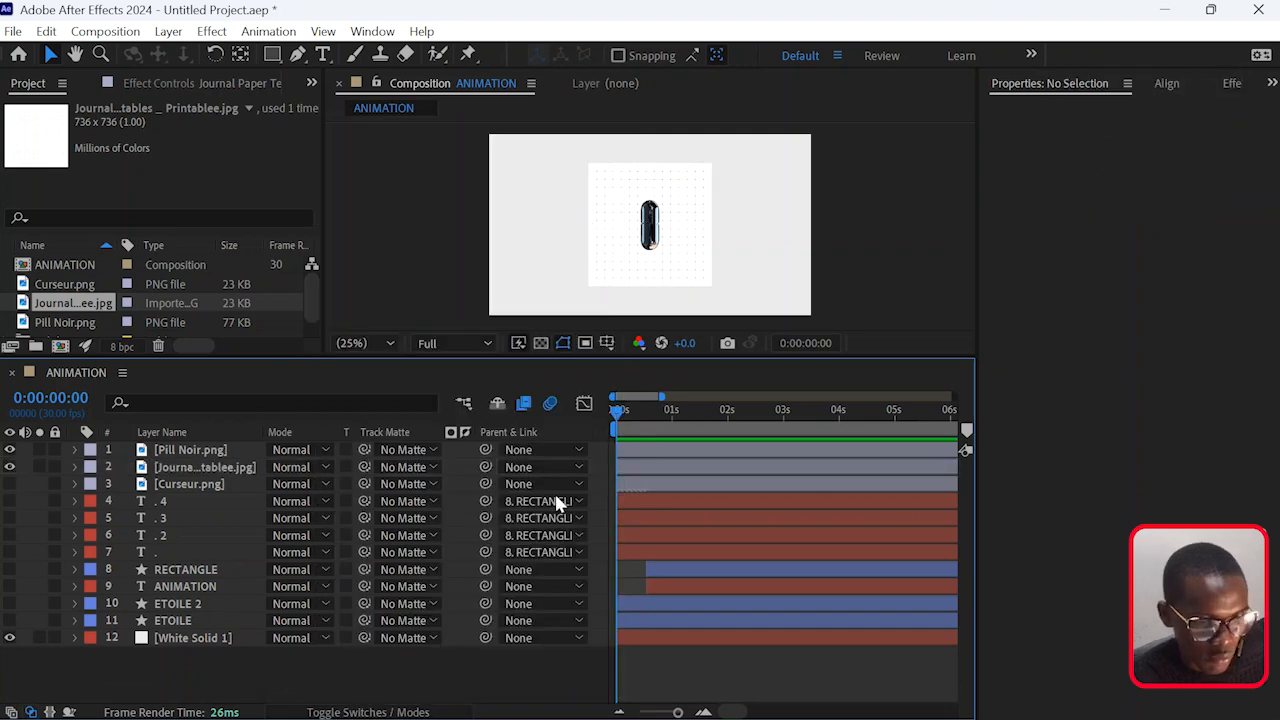
pyautogui.click(336, 712)
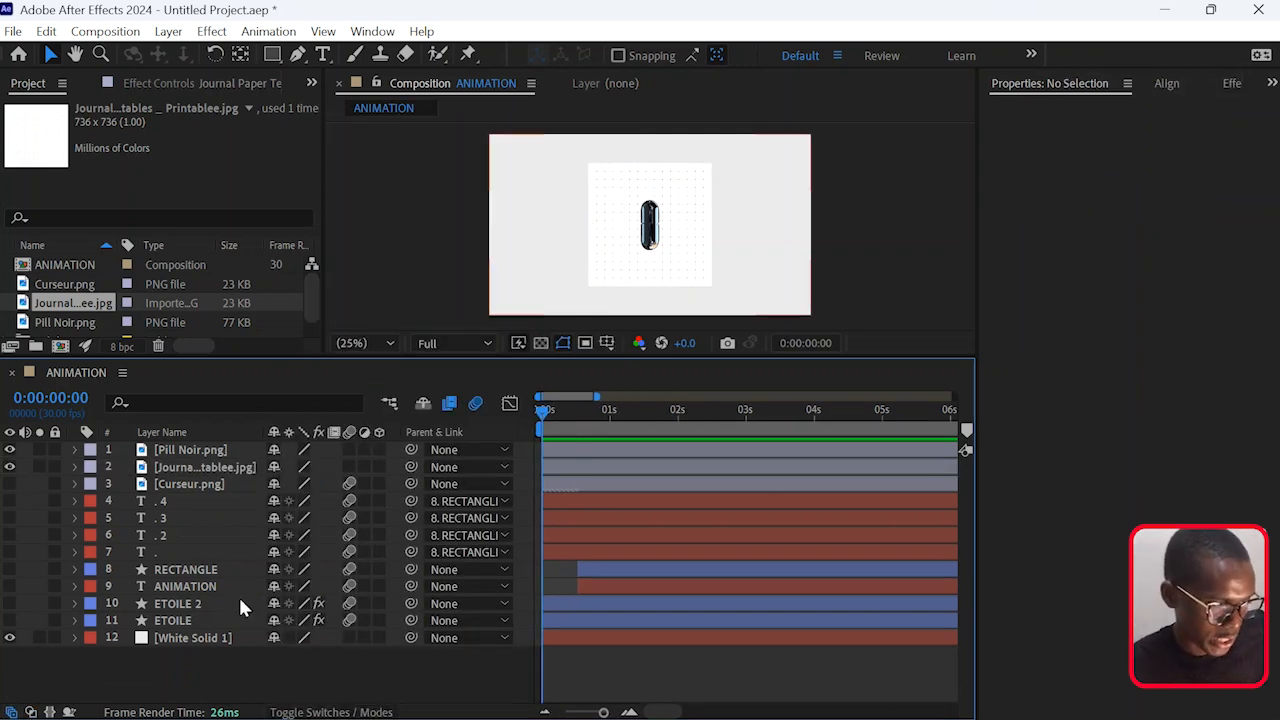
# Set the Journal paper JPG layer's blending mode to Multiply.
pyautogui.click(205, 470)
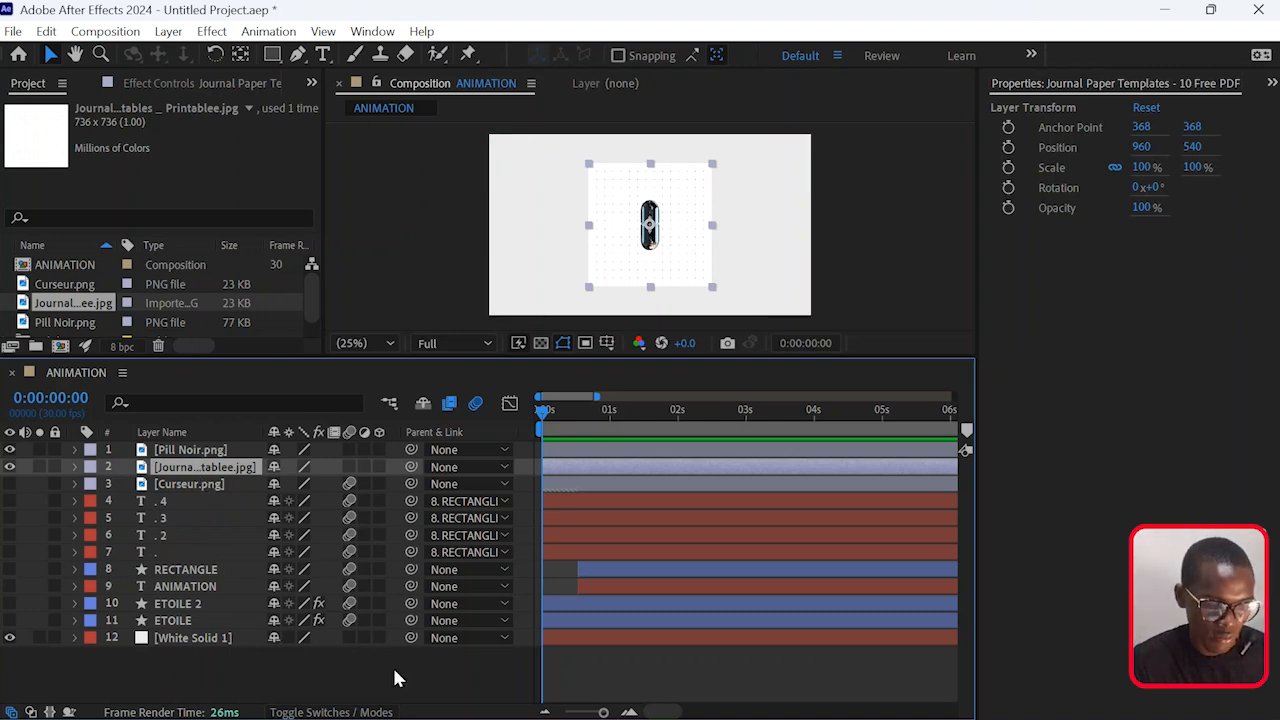
pyautogui.click(326, 712)
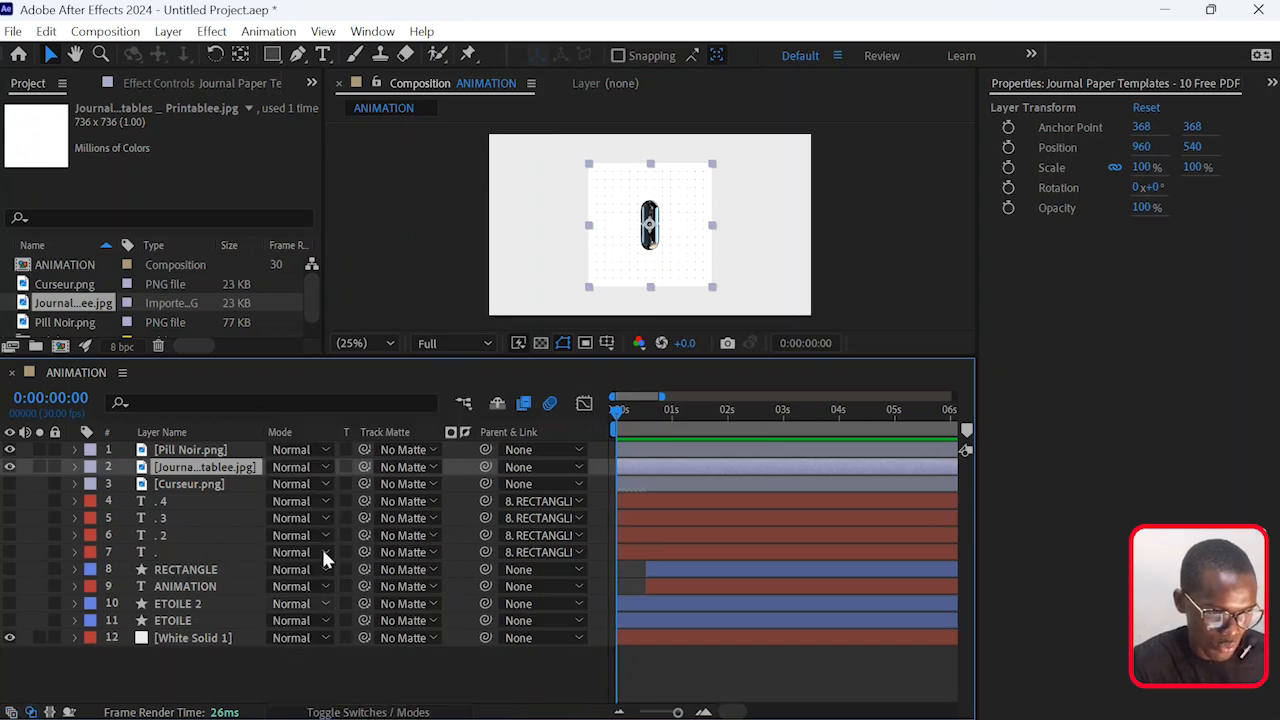
pyautogui.click(285, 472)
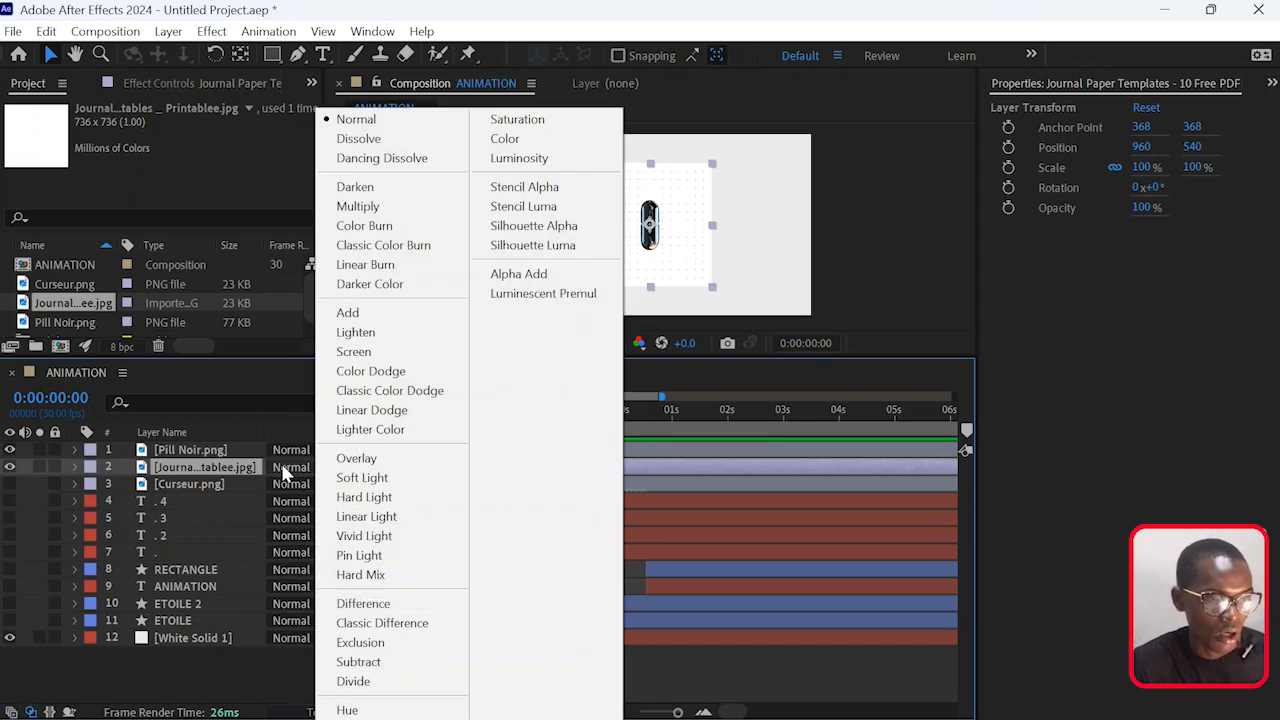
pyautogui.click(383, 211)
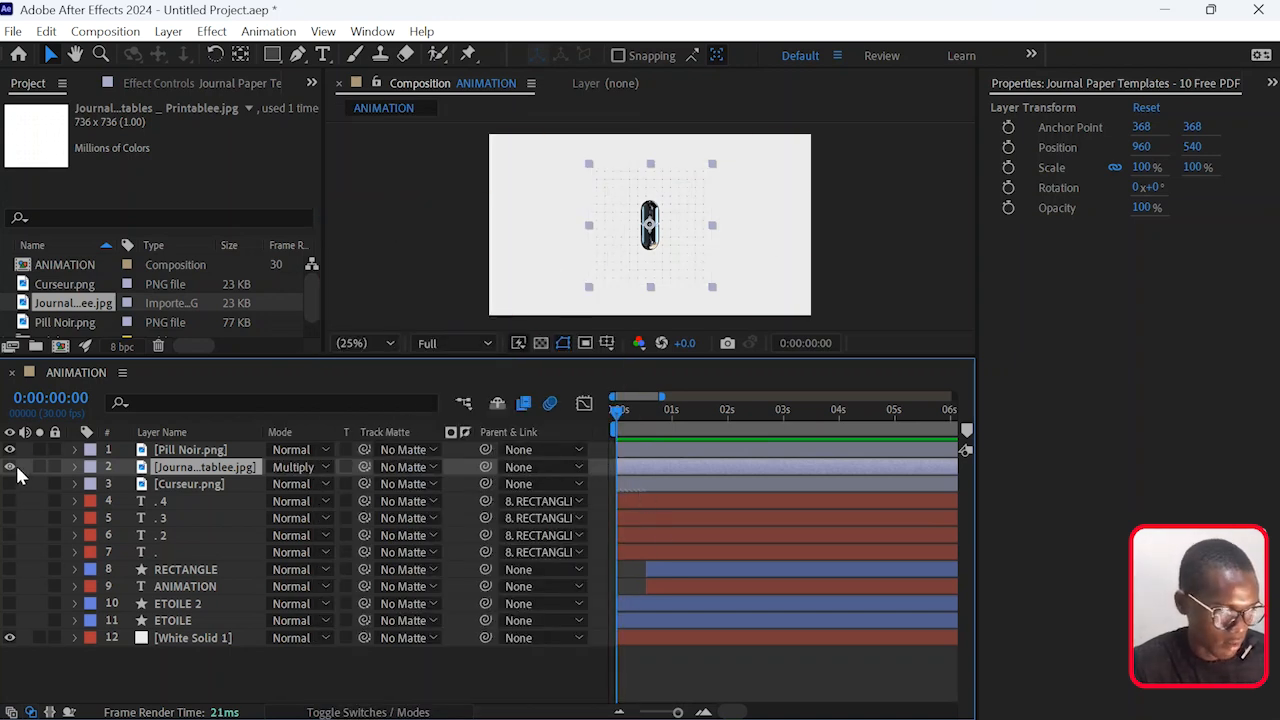
# Make all the hidden layers, from Curseur.png down to ETOILE, visible again.
pyautogui.moveTo(14, 484); pyautogui.dragTo(8, 640)
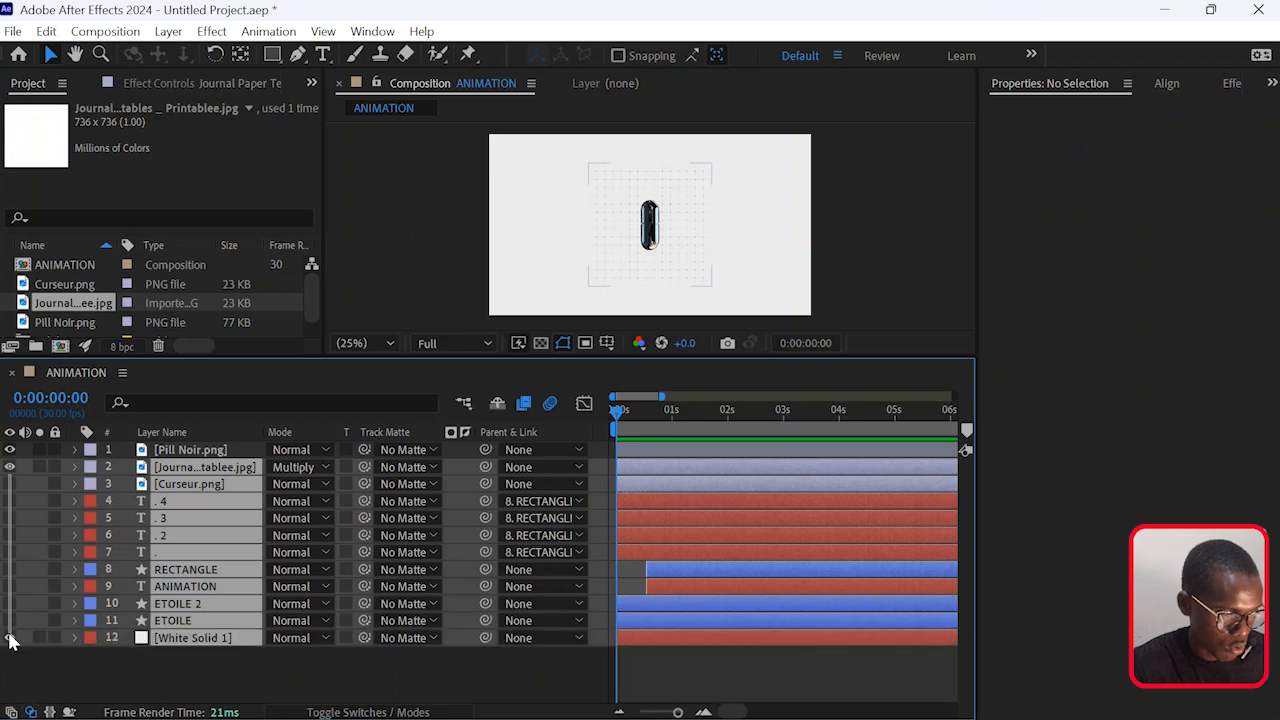
pyautogui.moveTo(10, 484); pyautogui.dragTo(10, 637)
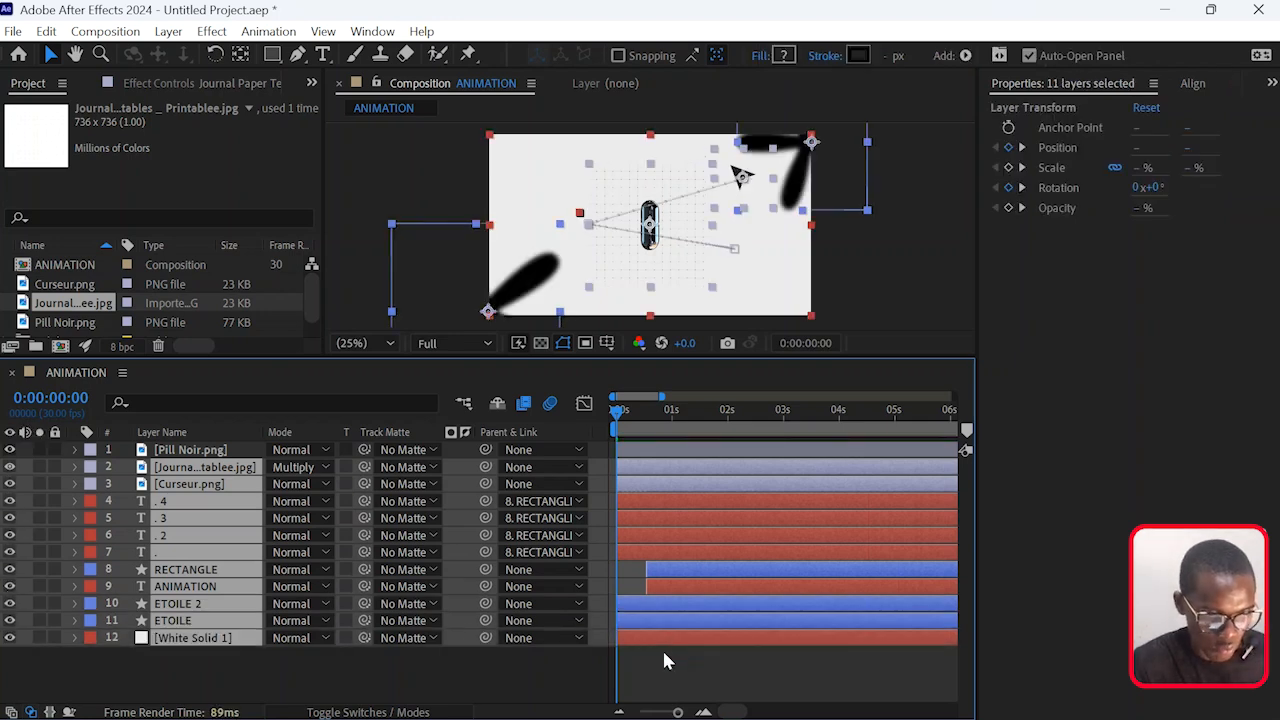
pyautogui.click(665, 655)
# Shift the Pill Noir.png and Journal paper JPG layers together to start a little over 1.5 seconds into the composition.
pyautogui.click(645, 458)
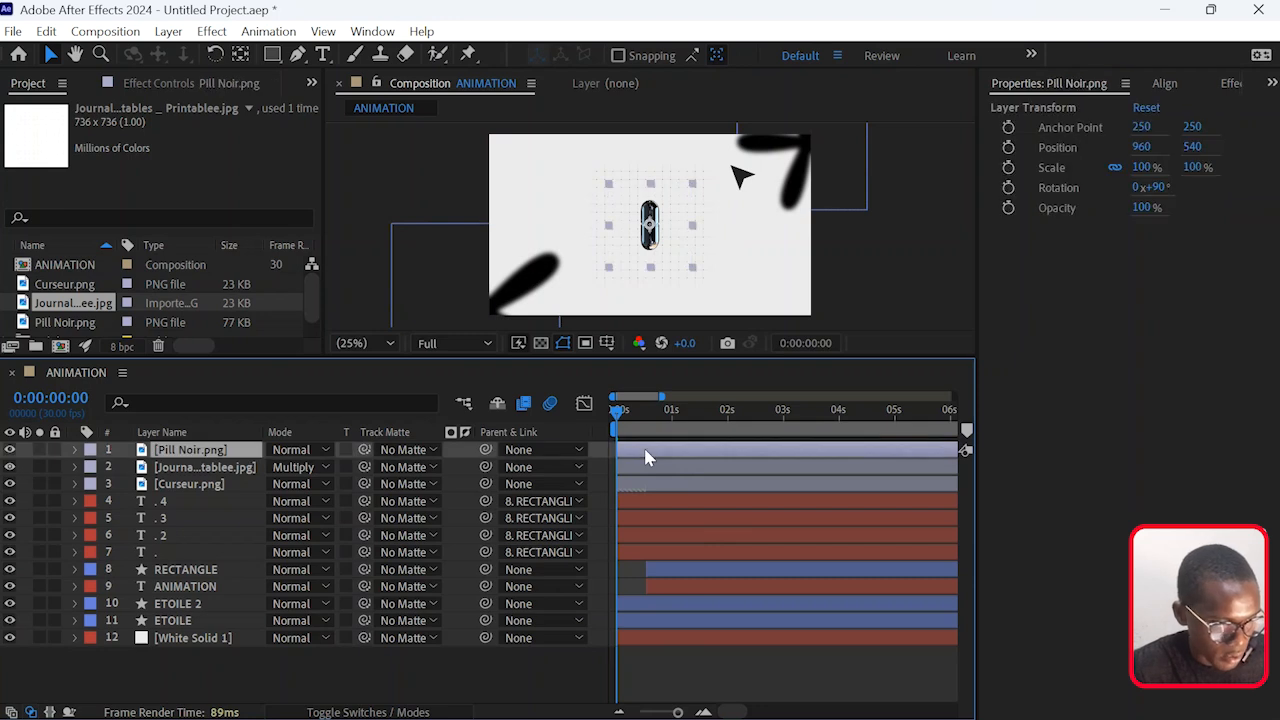
pyautogui.keyDown('shift'); pyautogui.click(638, 467); pyautogui.keyUp('shift')
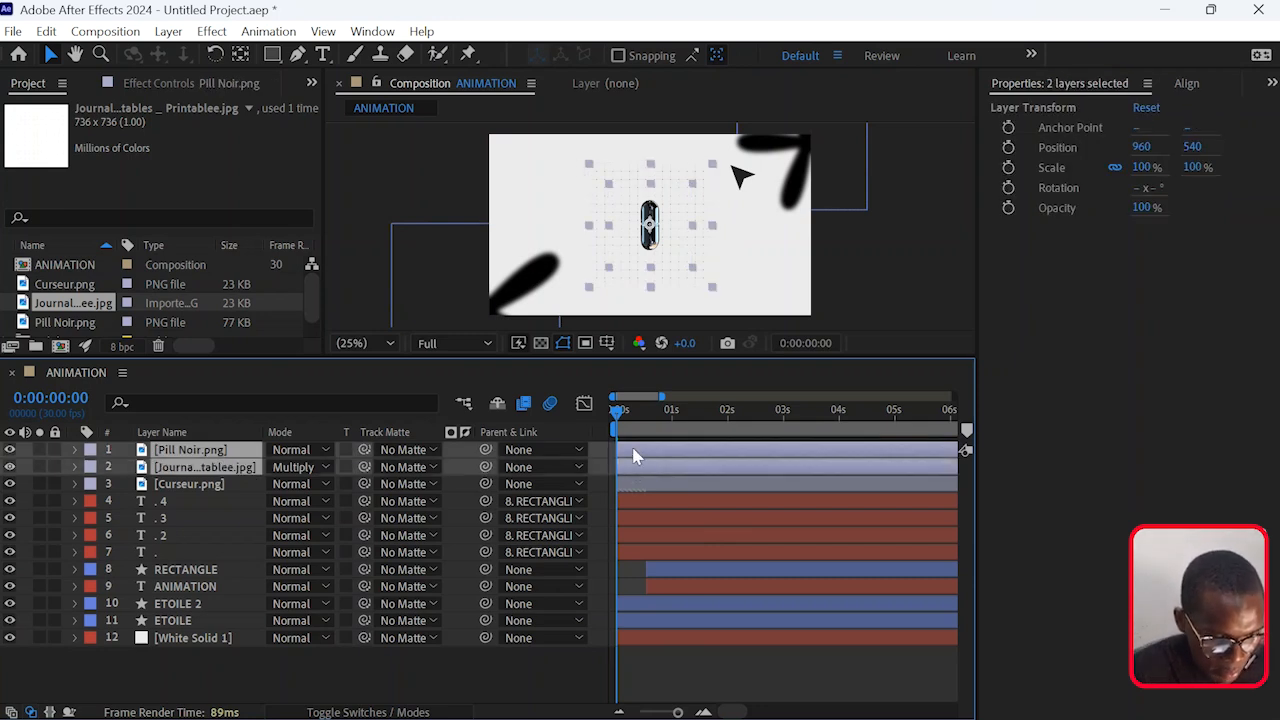
pyautogui.moveTo(633, 456); pyautogui.dragTo(726, 462)
# Preview the animation at Quarter resolution up to 0:00:01:16 and align the start of the pill and journal paper layers to that time.
pyautogui.press('space')
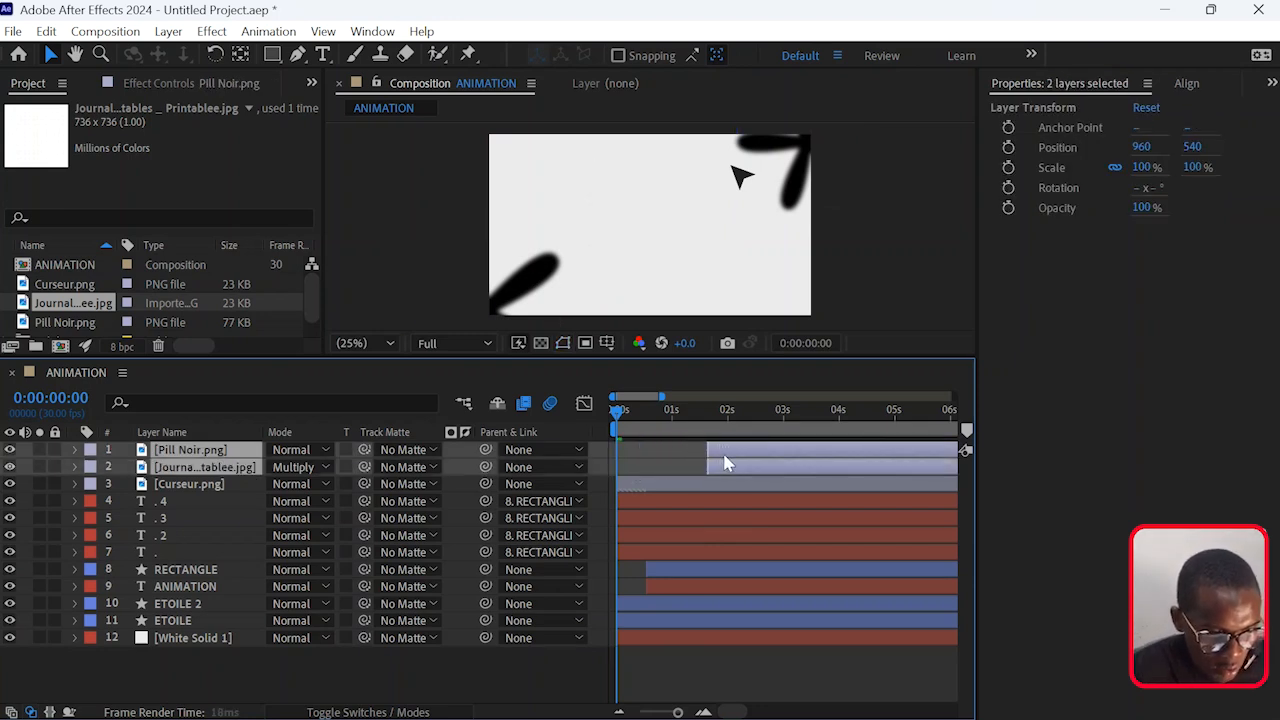
pyautogui.click(447, 343)
pyautogui.click(453, 458)
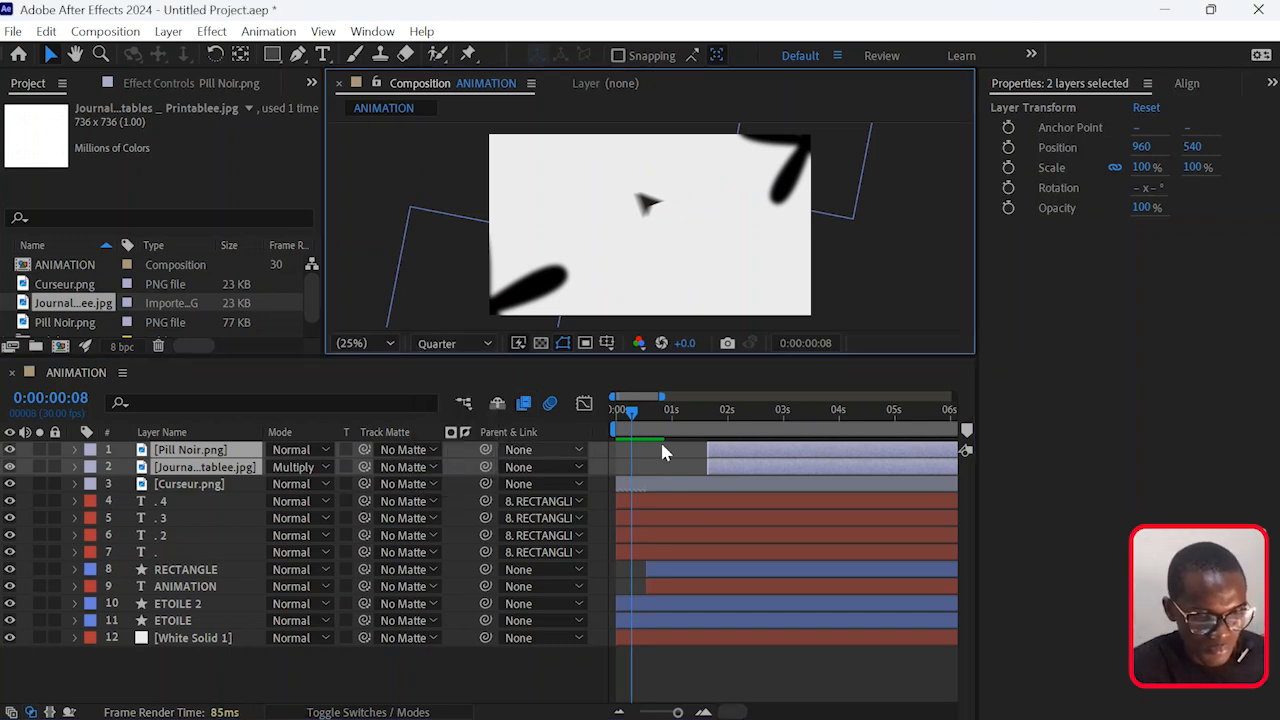
pyautogui.click(600, 418)
pyautogui.press('space')
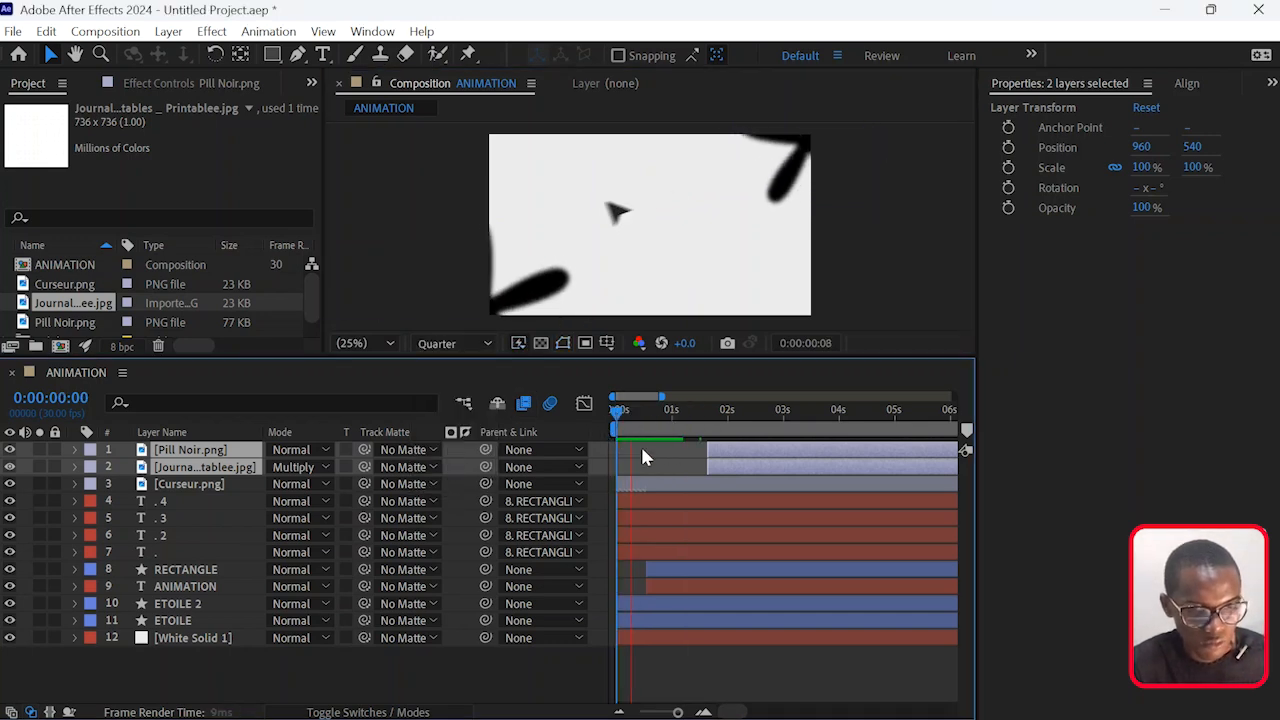
pyautogui.press('space')
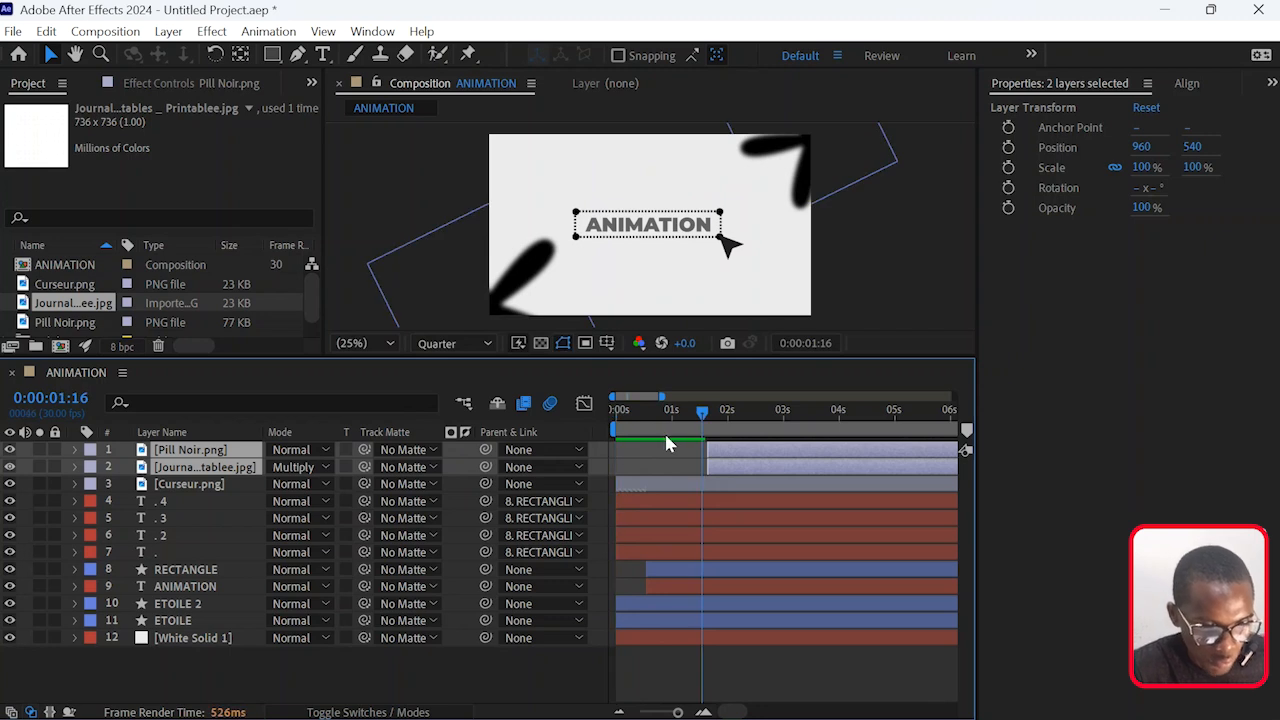
pyautogui.moveTo(722, 458); pyautogui.dragTo(717, 462)
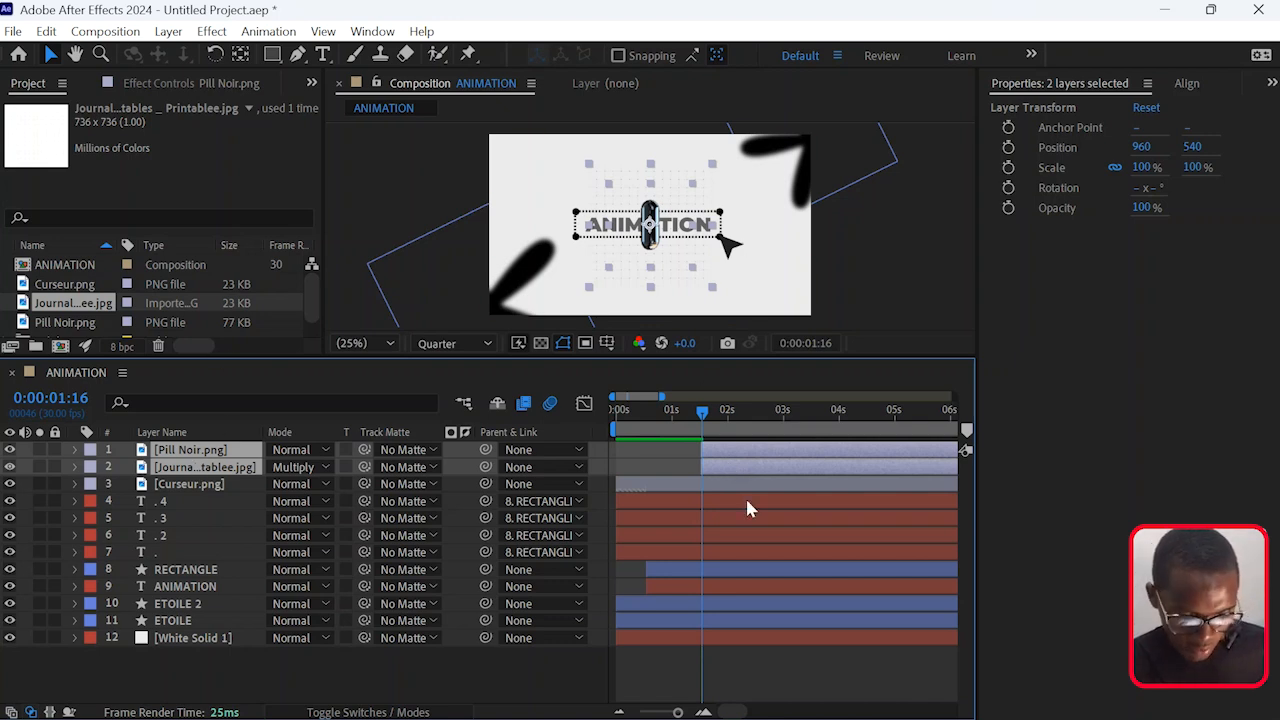
# Move the pill and journal paper layers straight down below the visible frame, to a Y position of about 1460.
pyautogui.hotkey('shift', 'Down')
pyautogui.hotkey('shift', 'Down')
pyautogui.hotkey('shift', 'Down')
pyautogui.hotkey('shift', 'Down')
pyautogui.hotkey('shift', 'Down')
pyautogui.hotkey('shift', 'Down')
pyautogui.hotkey('shift', 'Down')
pyautogui.hotkey('shift', 'Down')
pyautogui.hotkey('shift', 'Down')
pyautogui.hotkey('shift', 'Down')
pyautogui.hotkey('shift', 'Down')
pyautogui.hotkey('shift', 'Down')
pyautogui.hotkey('shift', 'Down')
pyautogui.hotkey('shift', 'Down')
pyautogui.hotkey('shift', 'Down')
pyautogui.hotkey('shift', 'Down')
pyautogui.hotkey('shift', 'Down')
pyautogui.hotkey('shift', 'Down')
pyautogui.hotkey('shift', 'Down')
pyautogui.hotkey('shift', 'Down')
pyautogui.hotkey('shift', 'Down')
pyautogui.hotkey('shift', 'Down')
pyautogui.hotkey('shift', 'Down')
pyautogui.hotkey('shift', 'Down')
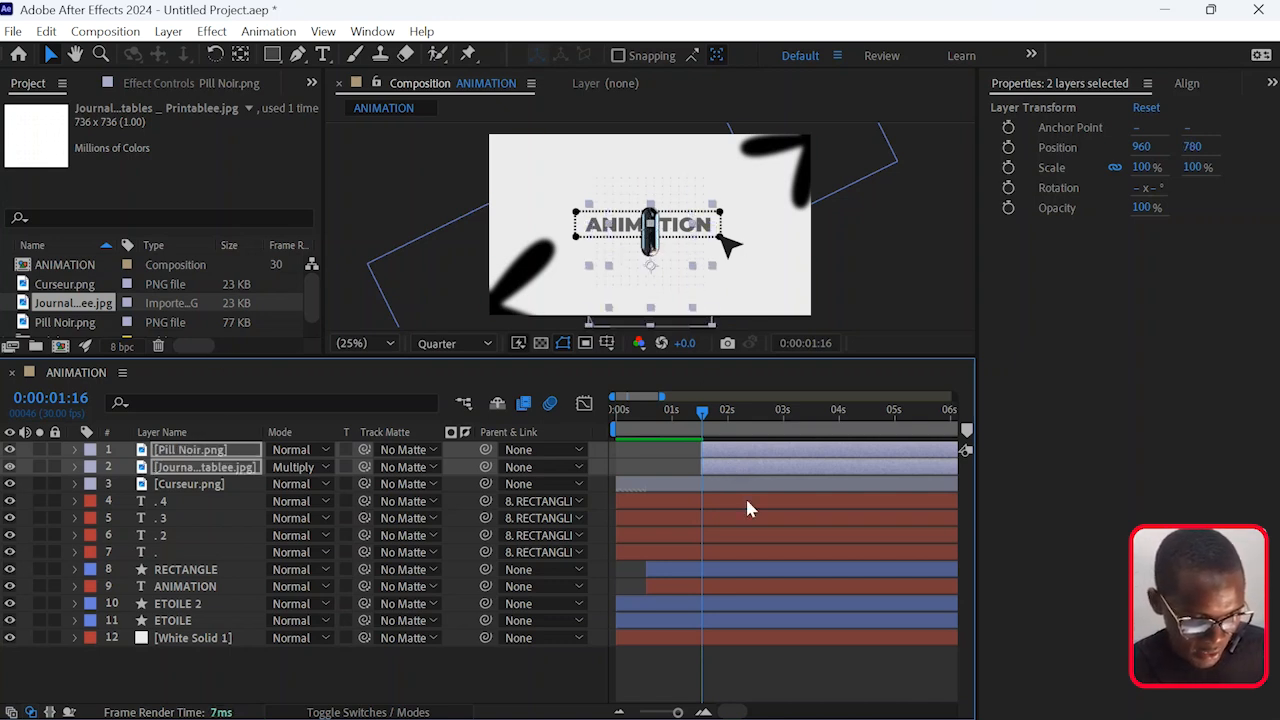
pyautogui.hotkey('shift', 'Down')
pyautogui.hotkey('shift', 'Down')
pyautogui.hotkey('shift', 'Down')
pyautogui.hotkey('shift', 'Down')
pyautogui.hotkey('shift', 'Down')
pyautogui.hotkey('shift', 'Down')
pyautogui.hotkey('shift', 'Down')
pyautogui.hotkey('shift', 'Down')
pyautogui.hotkey('shift', 'Down')
pyautogui.hotkey('shift', 'Down')
pyautogui.hotkey('shift', 'Down')
pyautogui.hotkey('shift', 'Down')
pyautogui.hotkey('shift', 'Down')
pyautogui.hotkey('shift', 'Down')
pyautogui.hotkey('shift', 'Down')
pyautogui.hotkey('shift', 'Down')
pyautogui.hotkey('shift', 'Down')
pyautogui.hotkey('shift', 'Down')
pyautogui.hotkey('shift', 'Down')
pyautogui.hotkey('shift', 'Down')
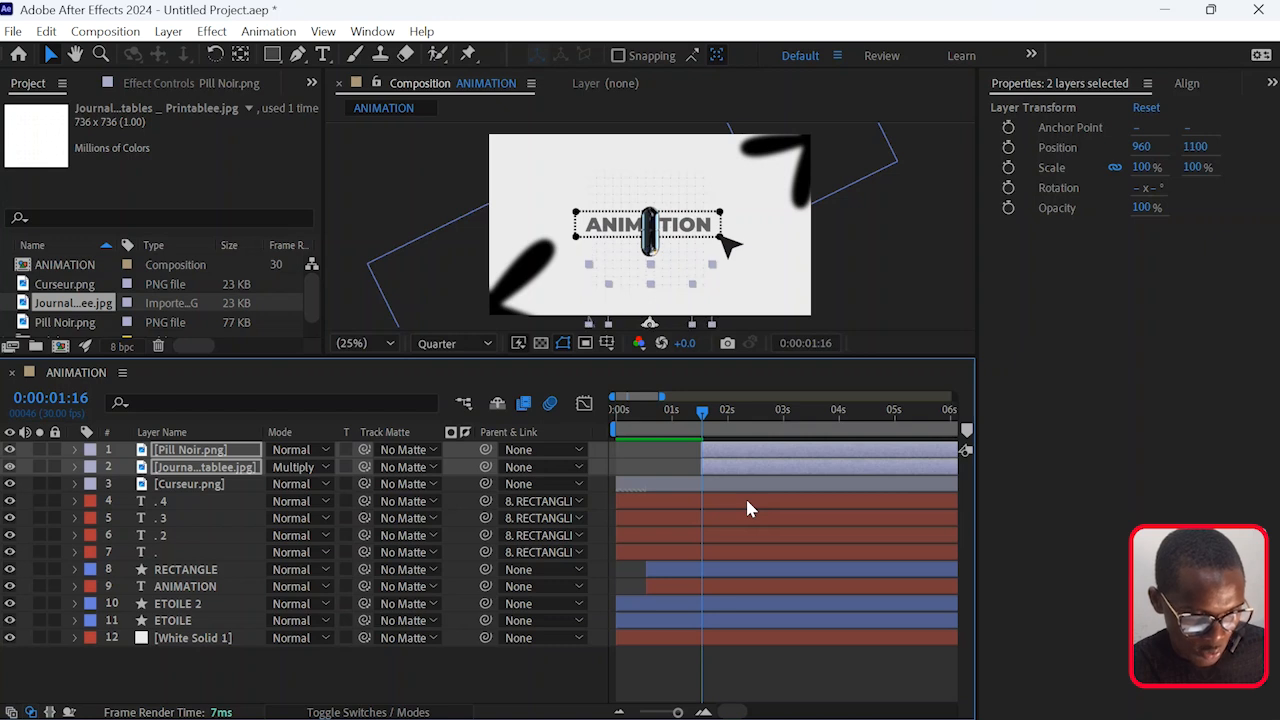
pyautogui.hotkey('shift', 'Down')
pyautogui.hotkey('shift', 'Down')
pyautogui.hotkey('shift', 'Down')
pyautogui.hotkey('shift', 'Down')
pyautogui.hotkey('shift', 'Down')
pyautogui.hotkey('shift', 'Down')
pyautogui.hotkey('shift', 'Down')
pyautogui.hotkey('shift', 'Down')
pyautogui.hotkey('shift', 'Down')
pyautogui.hotkey('shift', 'Down')
pyautogui.hotkey('shift', 'Down')
pyautogui.hotkey('shift', 'Down')
pyautogui.hotkey('shift', 'Down')
pyautogui.hotkey('shift', 'Down')
pyautogui.hotkey('shift', 'Down')
pyautogui.hotkey('shift', 'Down')
pyautogui.hotkey('shift', 'Down')
pyautogui.hotkey('shift', 'Down')
pyautogui.hotkey('shift', 'Down')
pyautogui.hotkey('shift', 'Down')
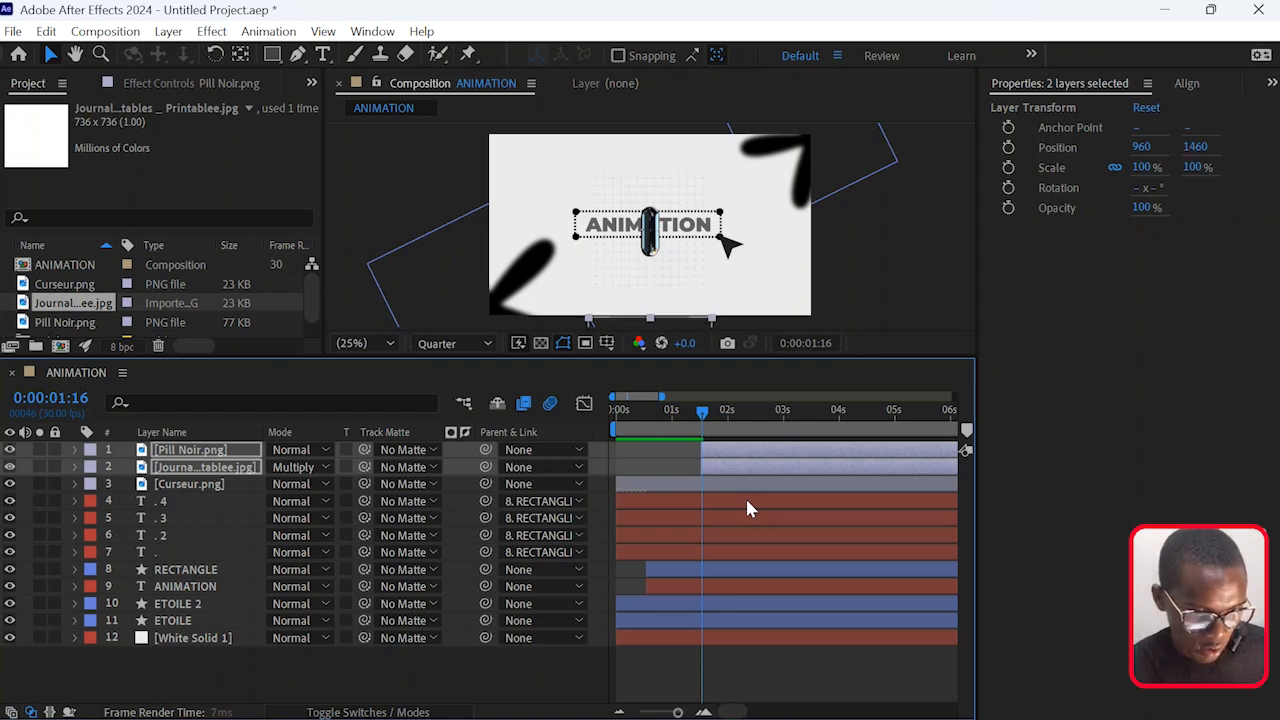
pyautogui.click(193, 679)
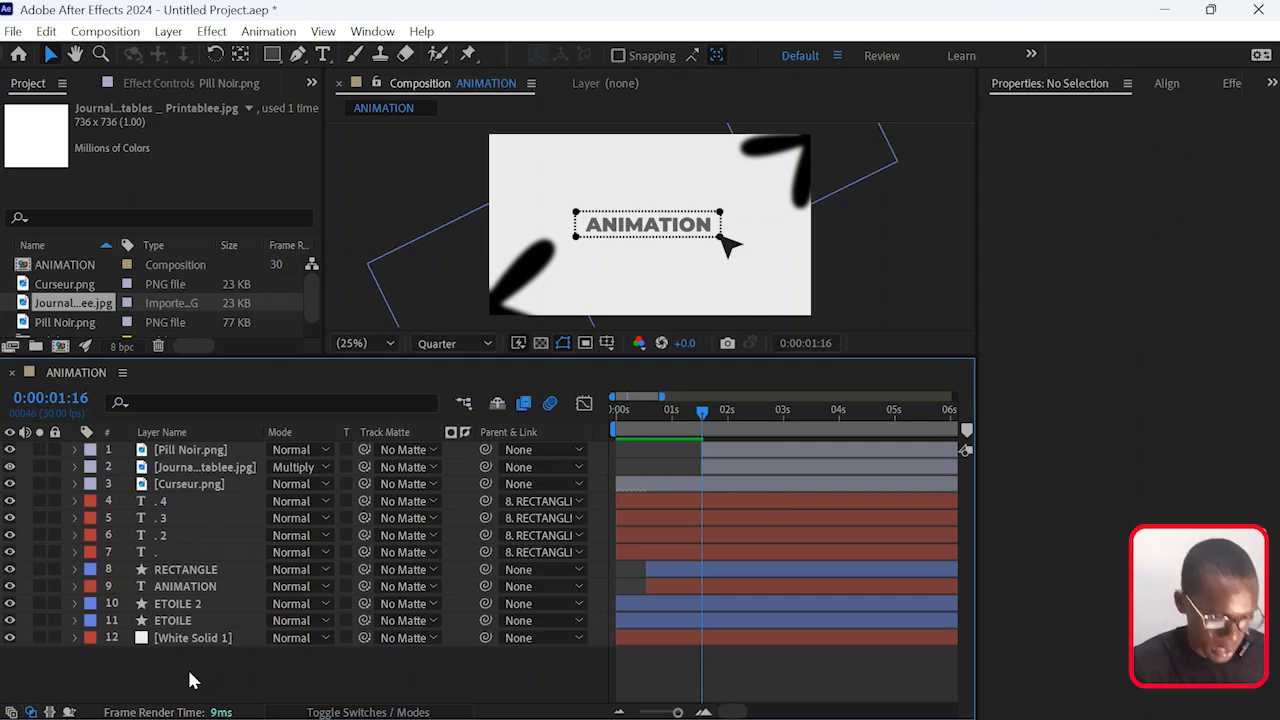
pyautogui.rightClick(206, 669)
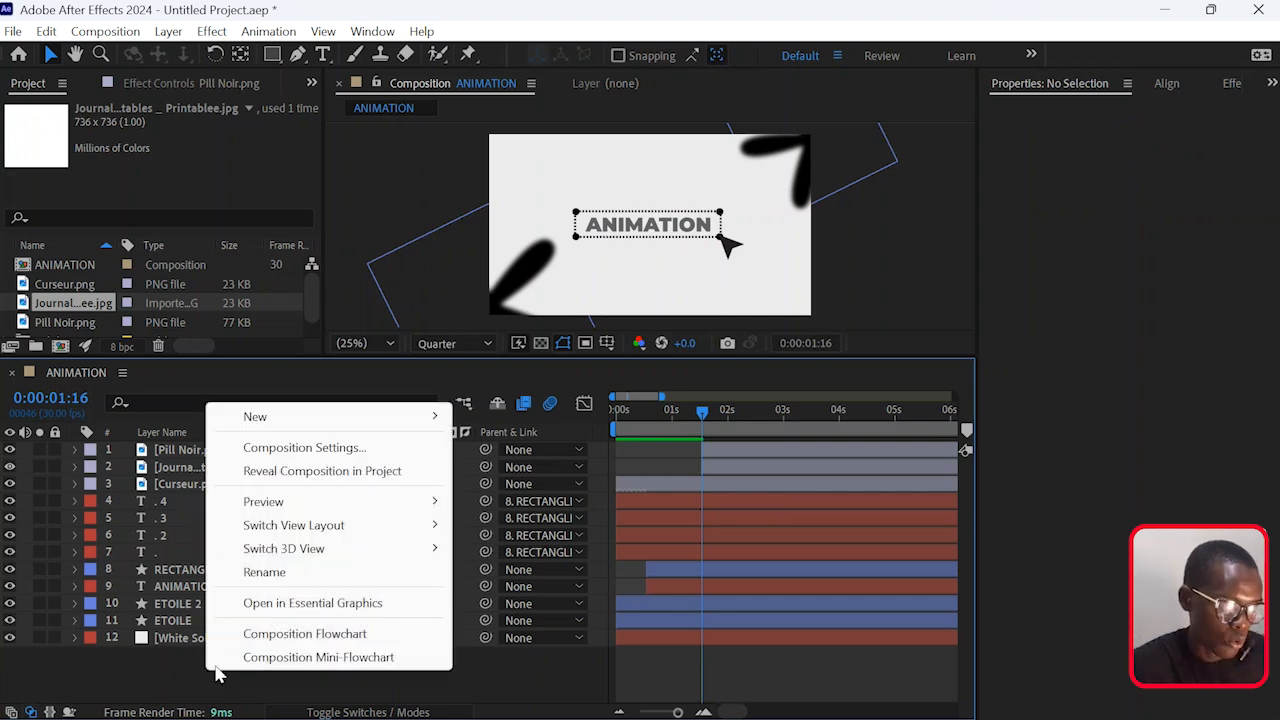
pyautogui.moveTo(283, 425)
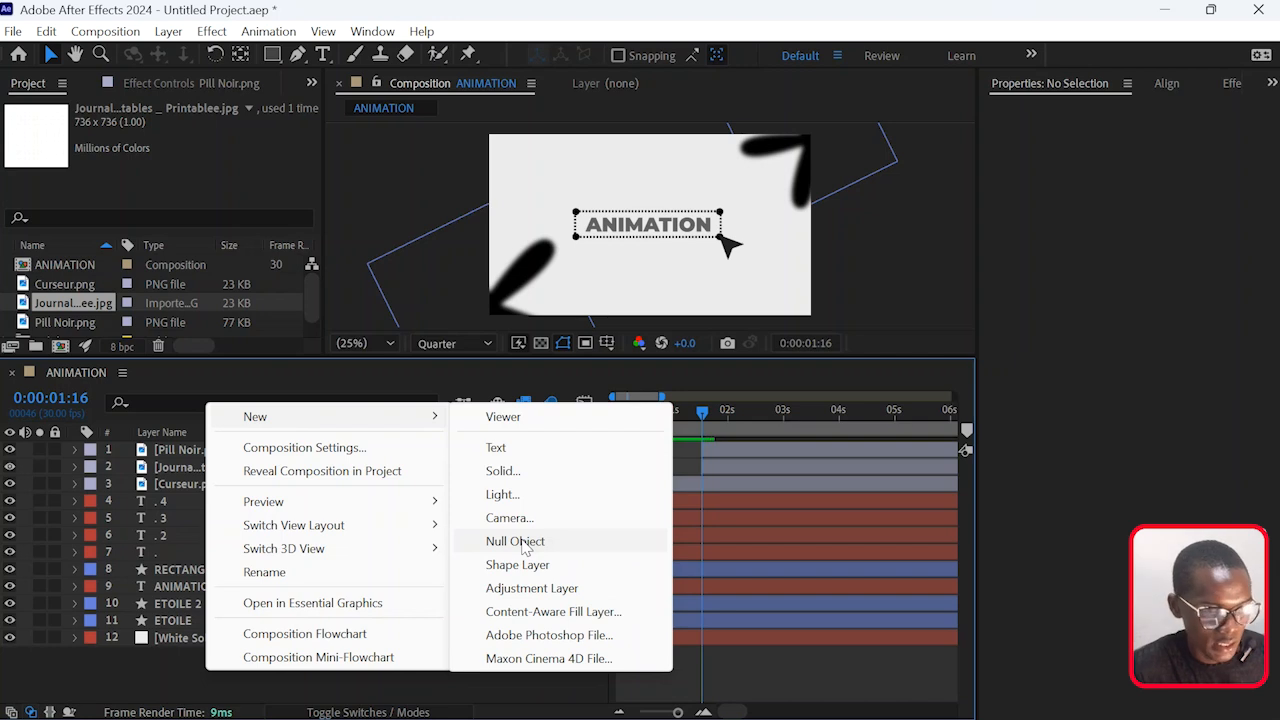
pyautogui.click(187, 370)
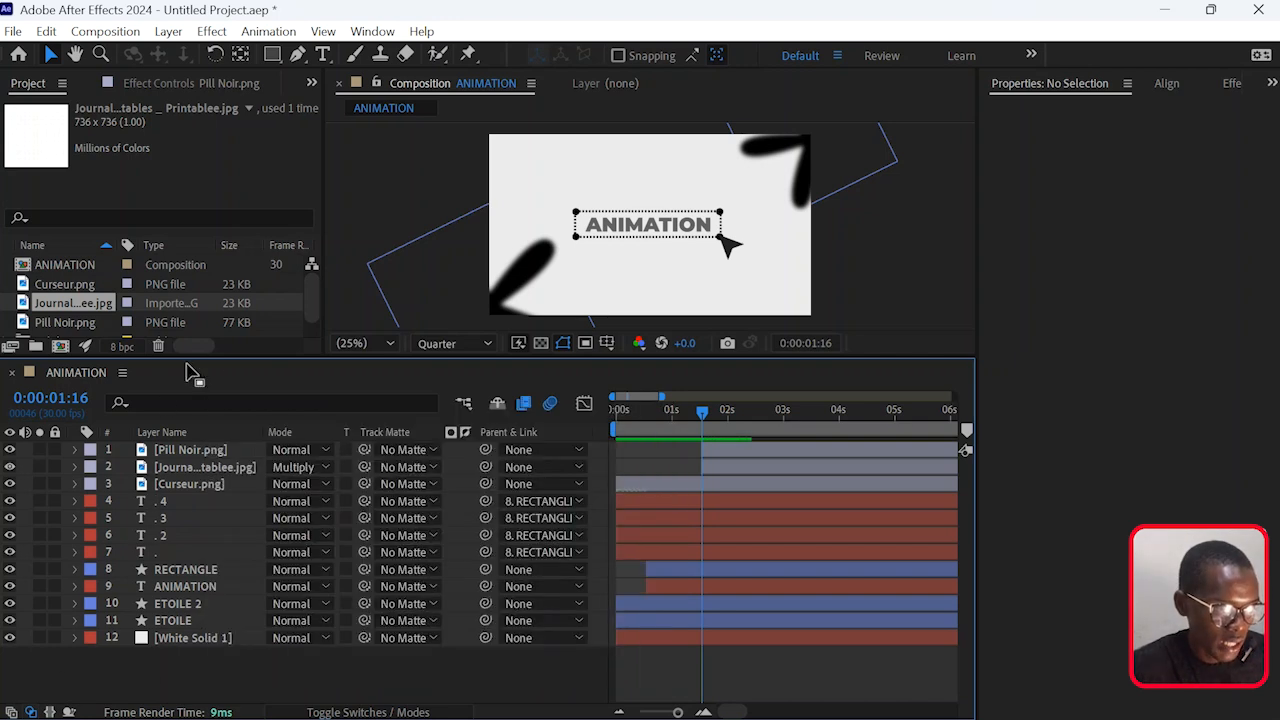
pyautogui.moveTo(231, 362); pyautogui.dragTo(235, 414)
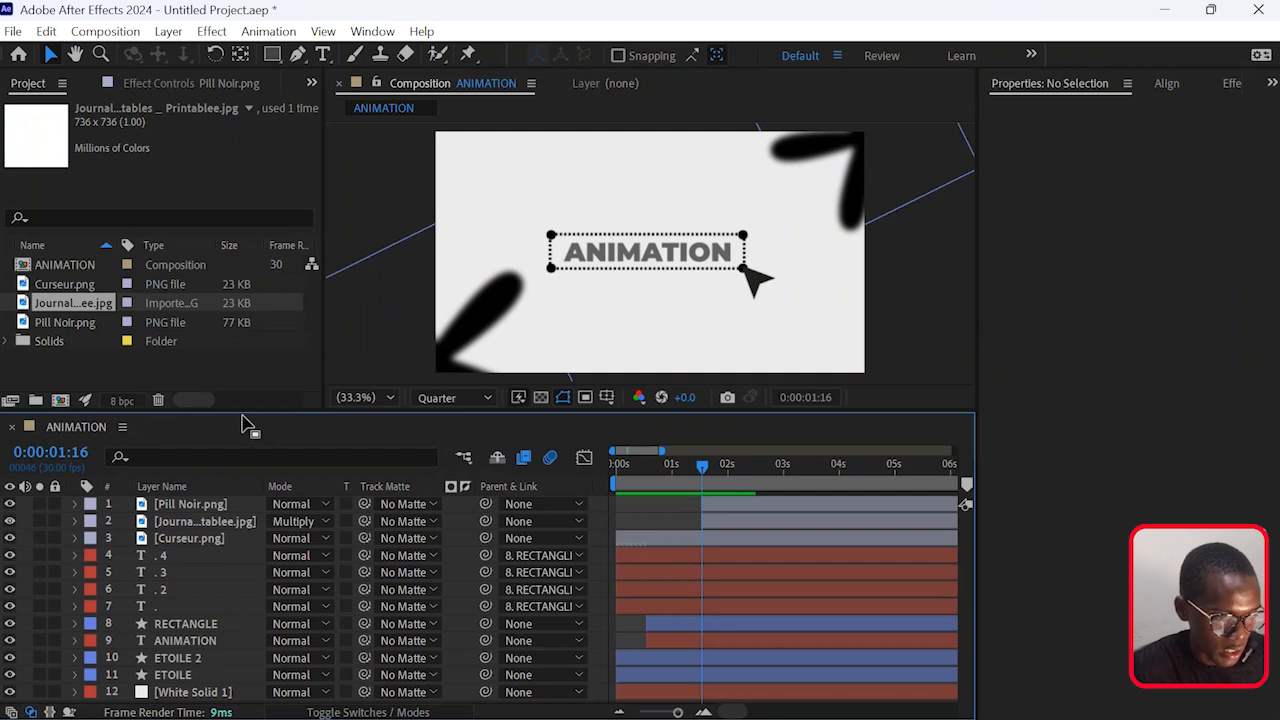
pyautogui.moveTo(252, 418); pyautogui.dragTo(252, 364)
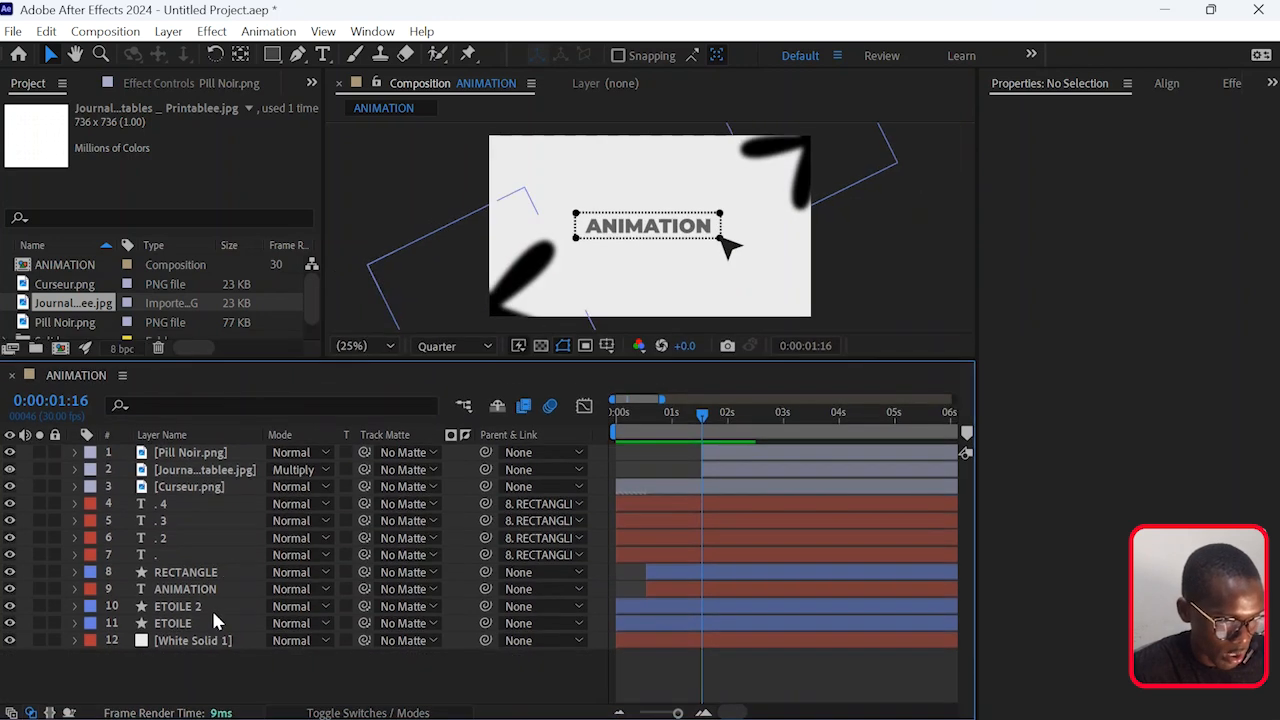
# Add a new null object to the ANIMATION composition.
pyautogui.rightClick(176, 676)
pyautogui.click(128, 673)
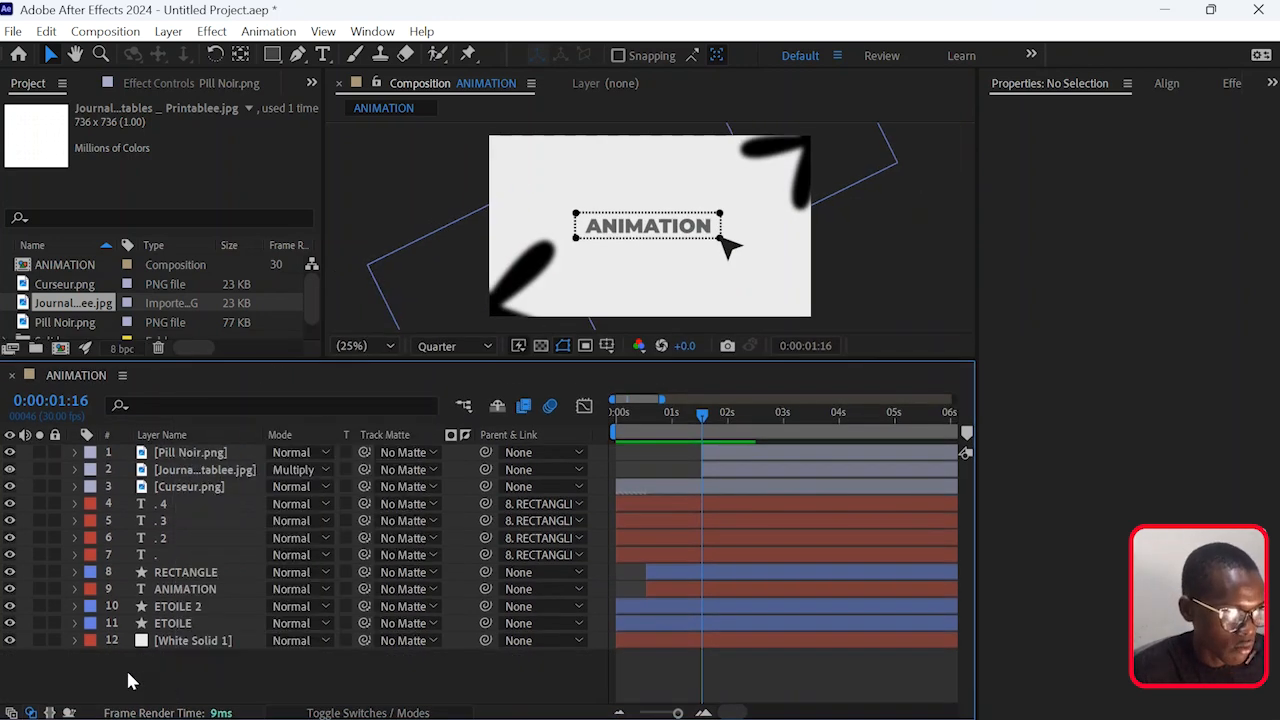
pyautogui.click(168, 32)
pyautogui.moveTo(300, 52)
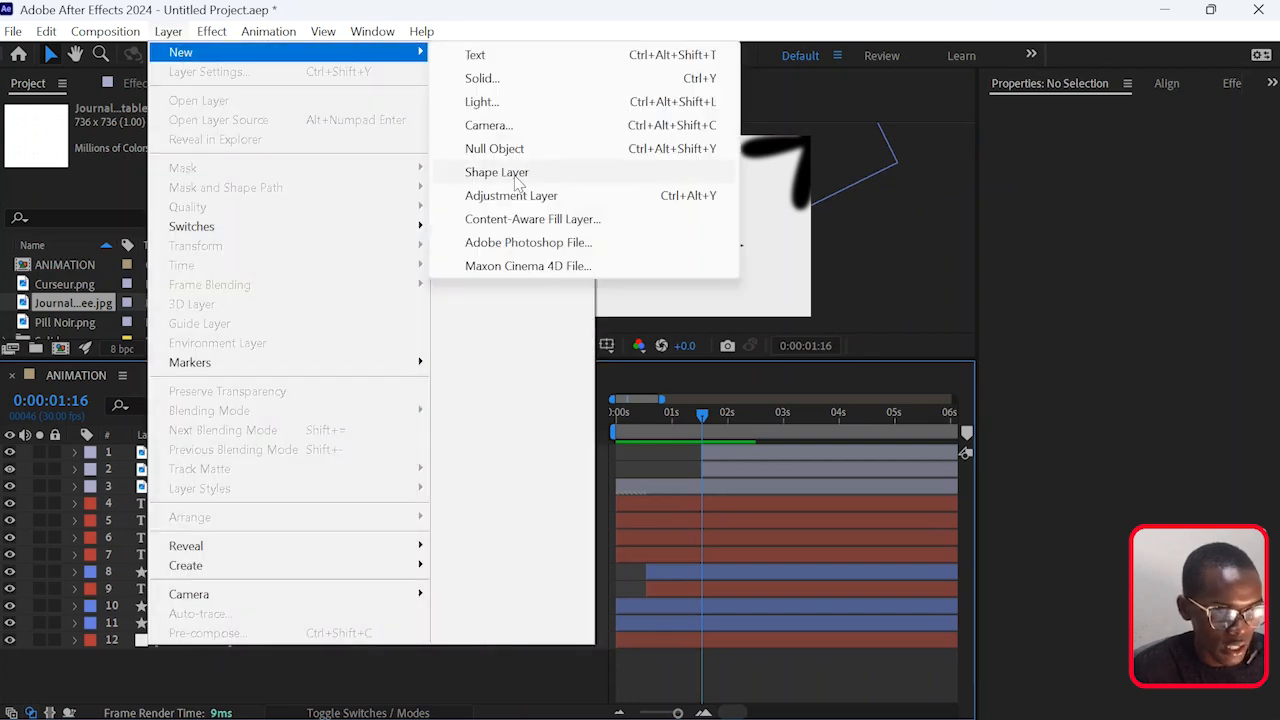
pyautogui.click(500, 149)
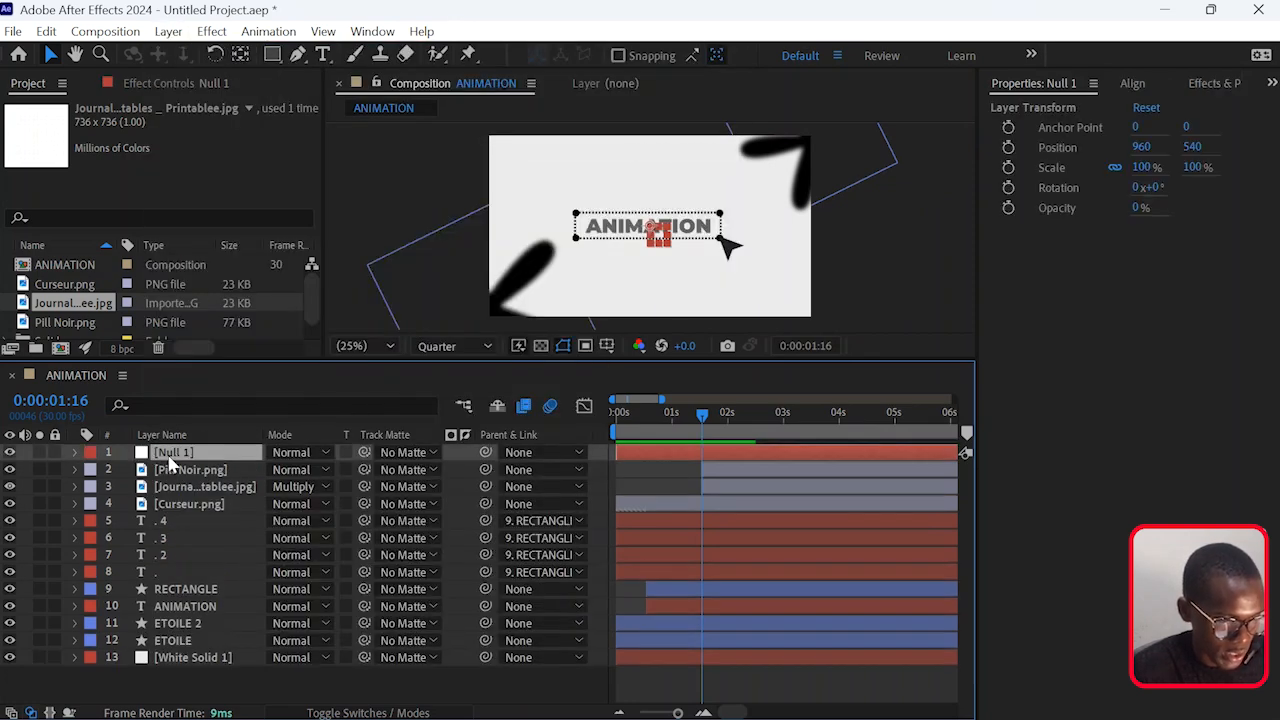
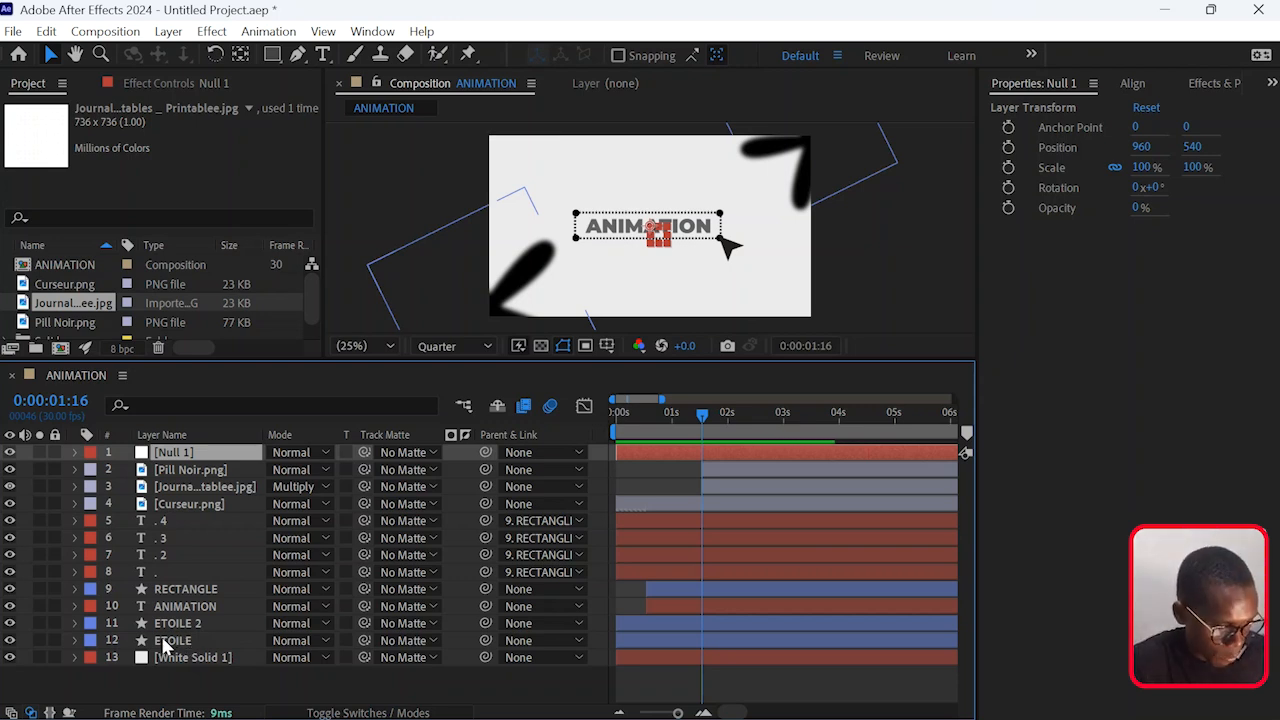
# Parent the ETOILE, ETOILE 2, ANIMATION, RECTANGLE, Curseur, journal paper and Pill Noir layers to Null 1.
pyautogui.click(168, 641)
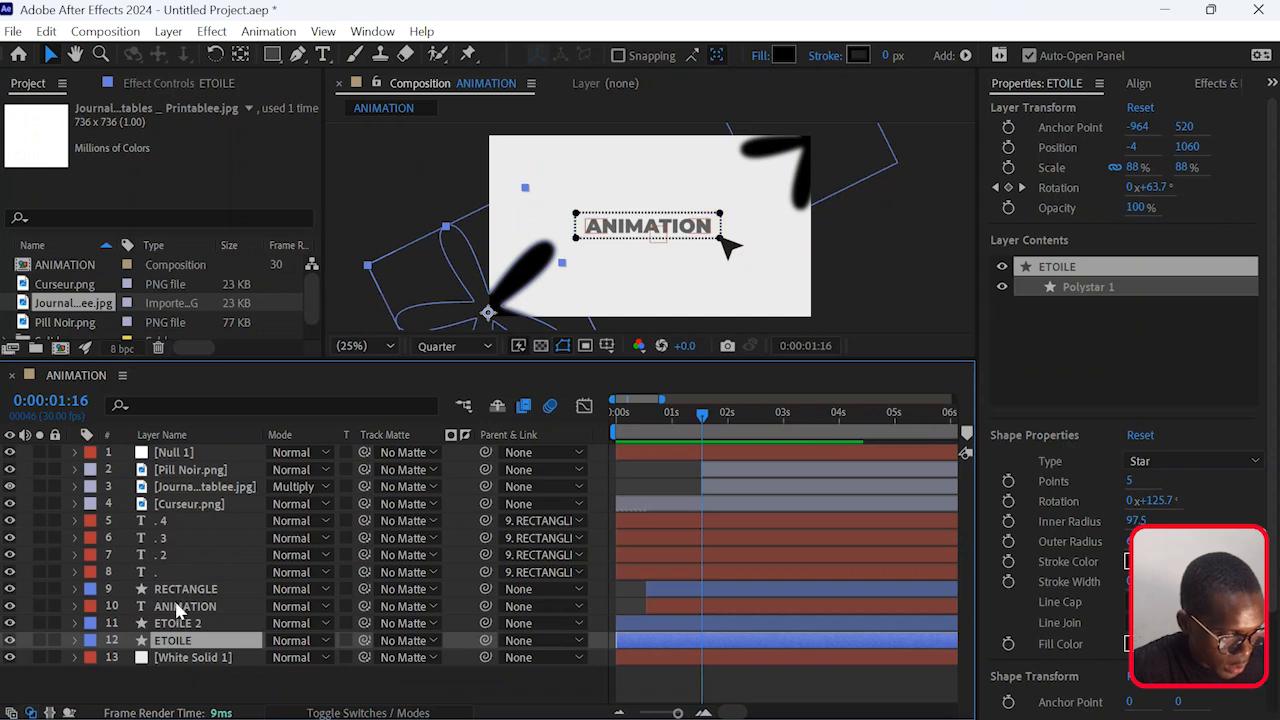
pyautogui.keyDown('ctrl'); pyautogui.click(175, 624); pyautogui.keyUp('ctrl')
pyautogui.keyDown('ctrl'); pyautogui.click(178, 607); pyautogui.keyUp('ctrl')
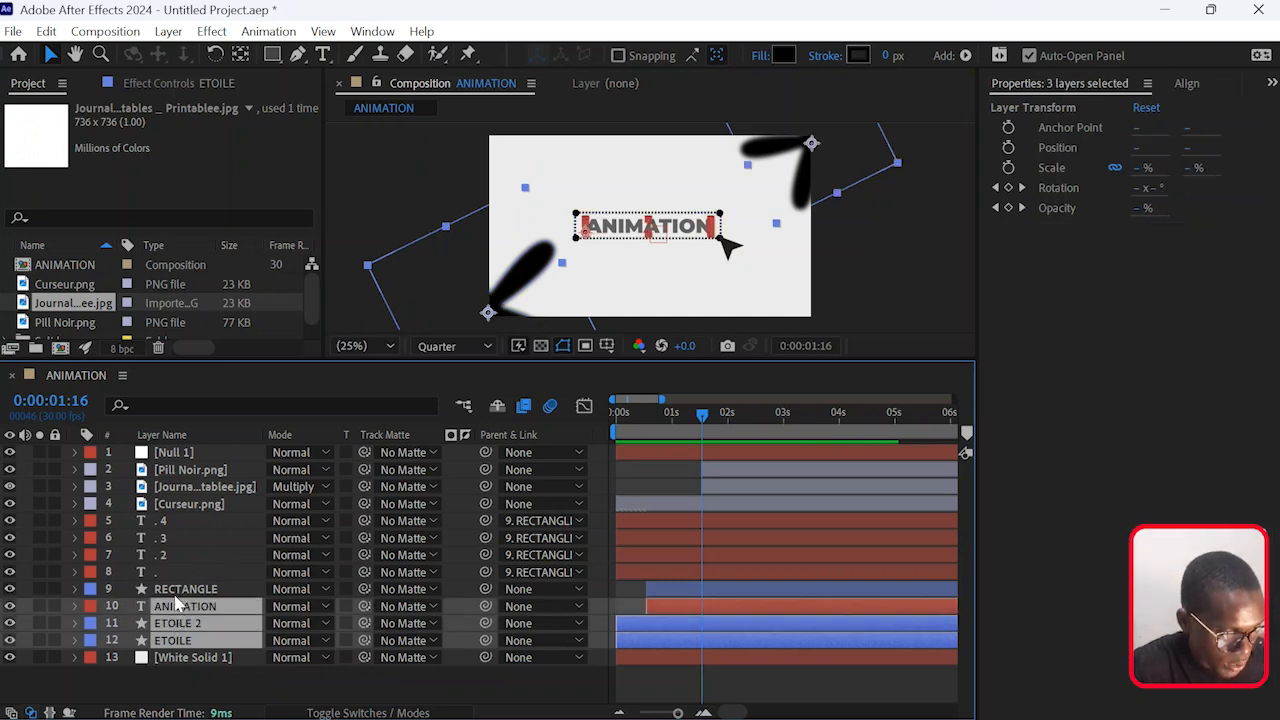
pyautogui.keyDown('ctrl'); pyautogui.click(175, 590); pyautogui.keyUp('ctrl')
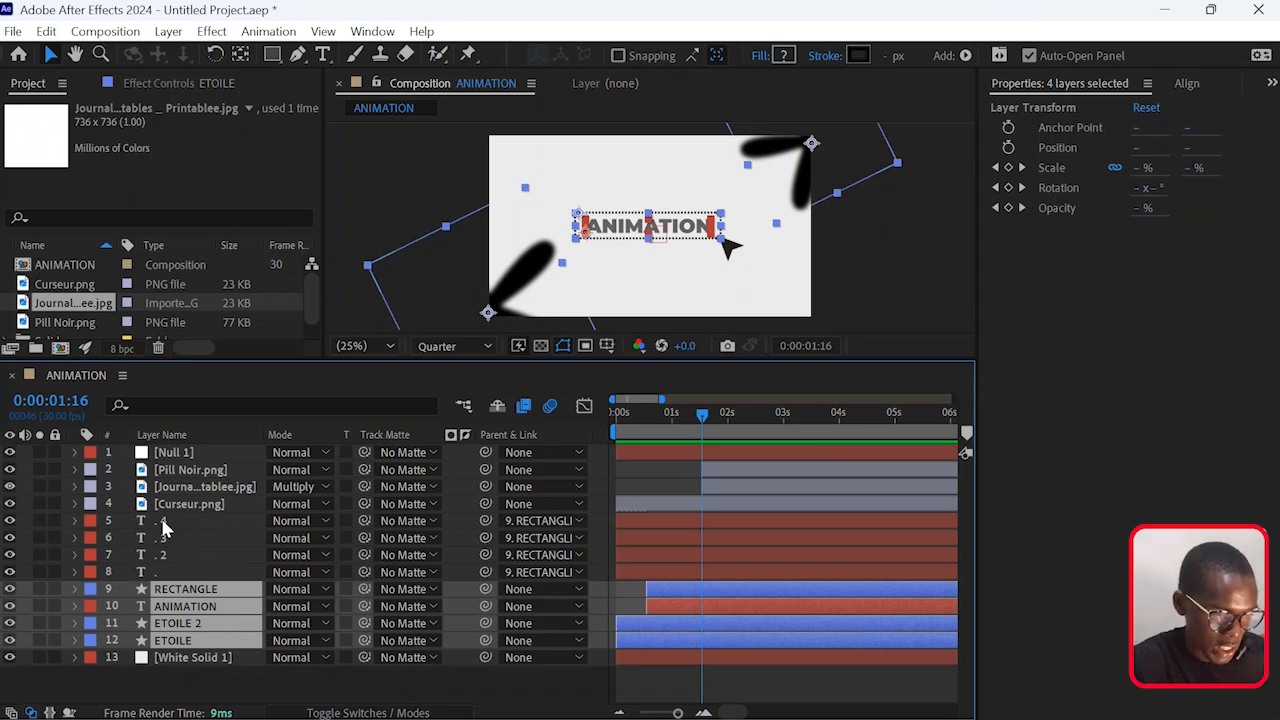
pyautogui.keyDown('ctrl'); pyautogui.click(192, 505); pyautogui.keyUp('ctrl')
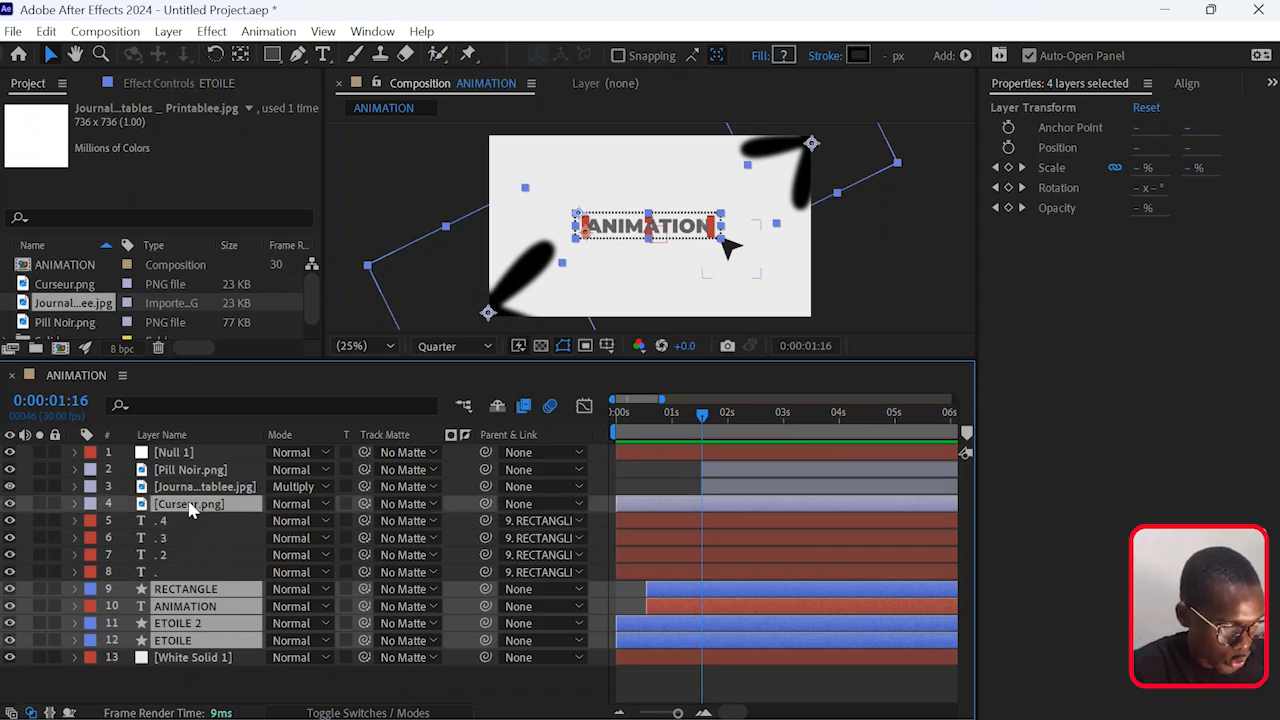
pyautogui.keyDown('ctrl'); pyautogui.click(183, 488); pyautogui.keyUp('ctrl')
pyautogui.keyDown('ctrl'); pyautogui.click(176, 472); pyautogui.keyUp('ctrl')
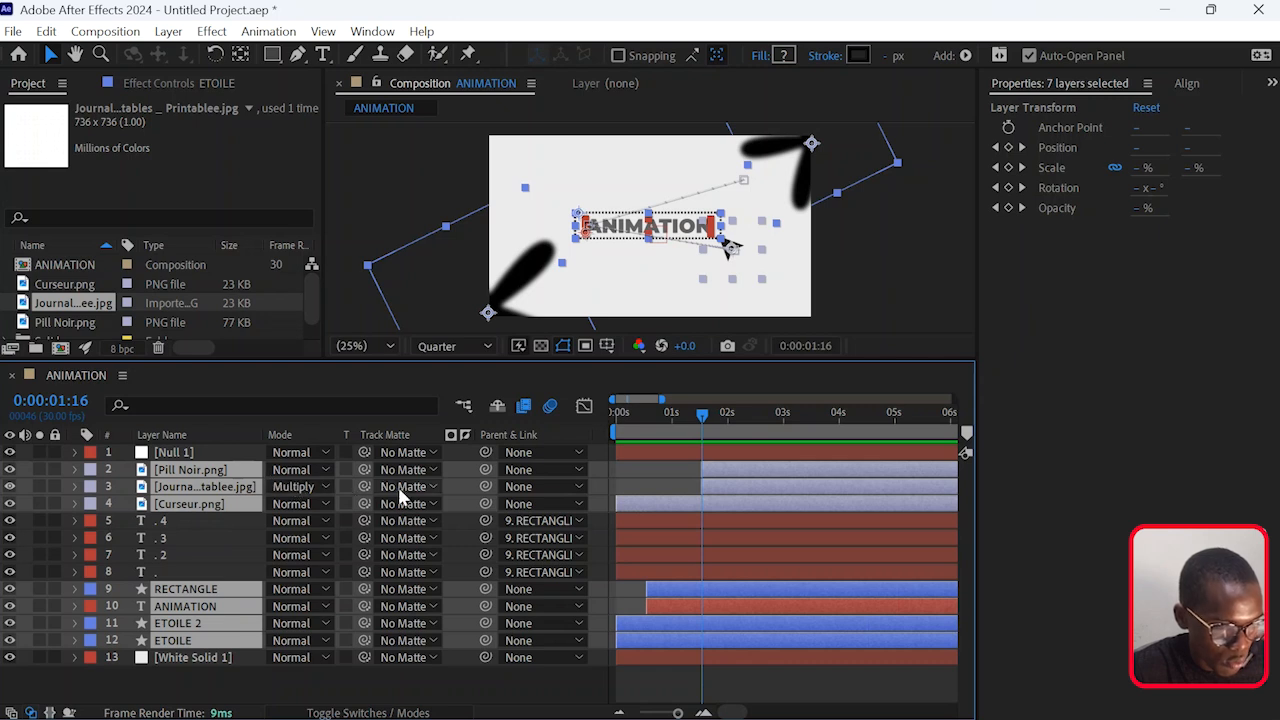
pyautogui.click(325, 713)
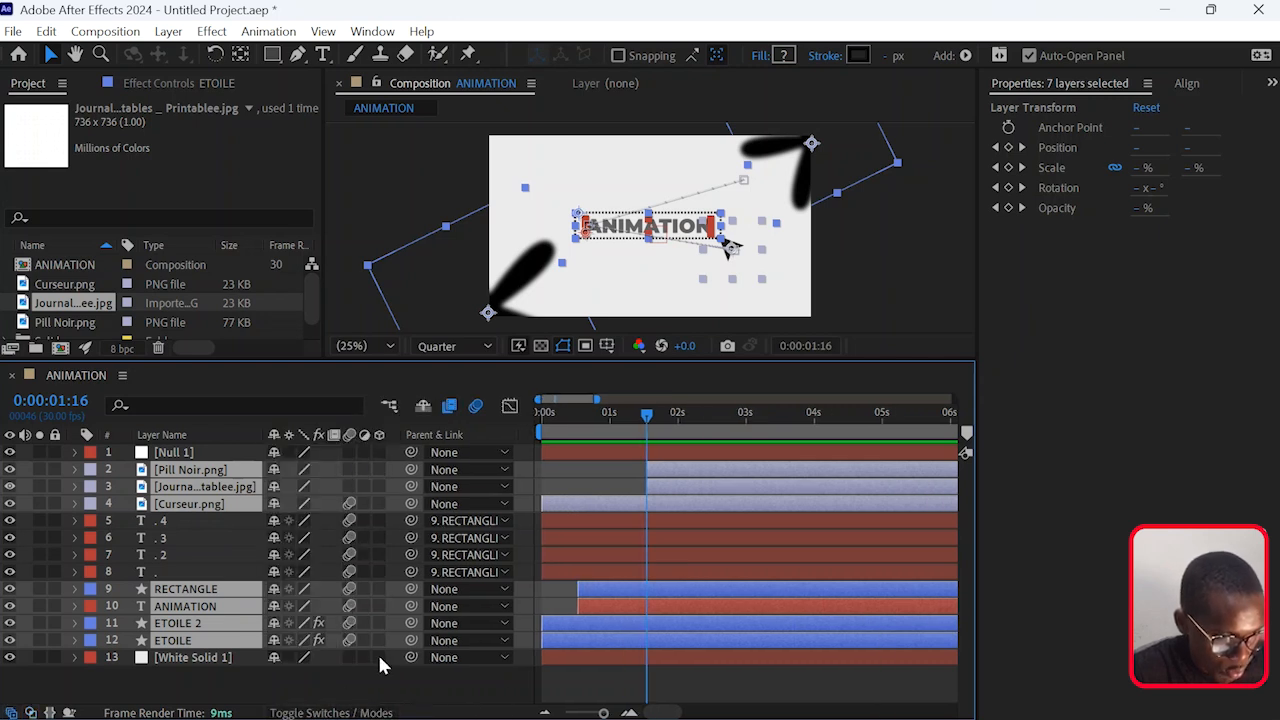
pyautogui.moveTo(411, 486); pyautogui.dragTo(208, 456)
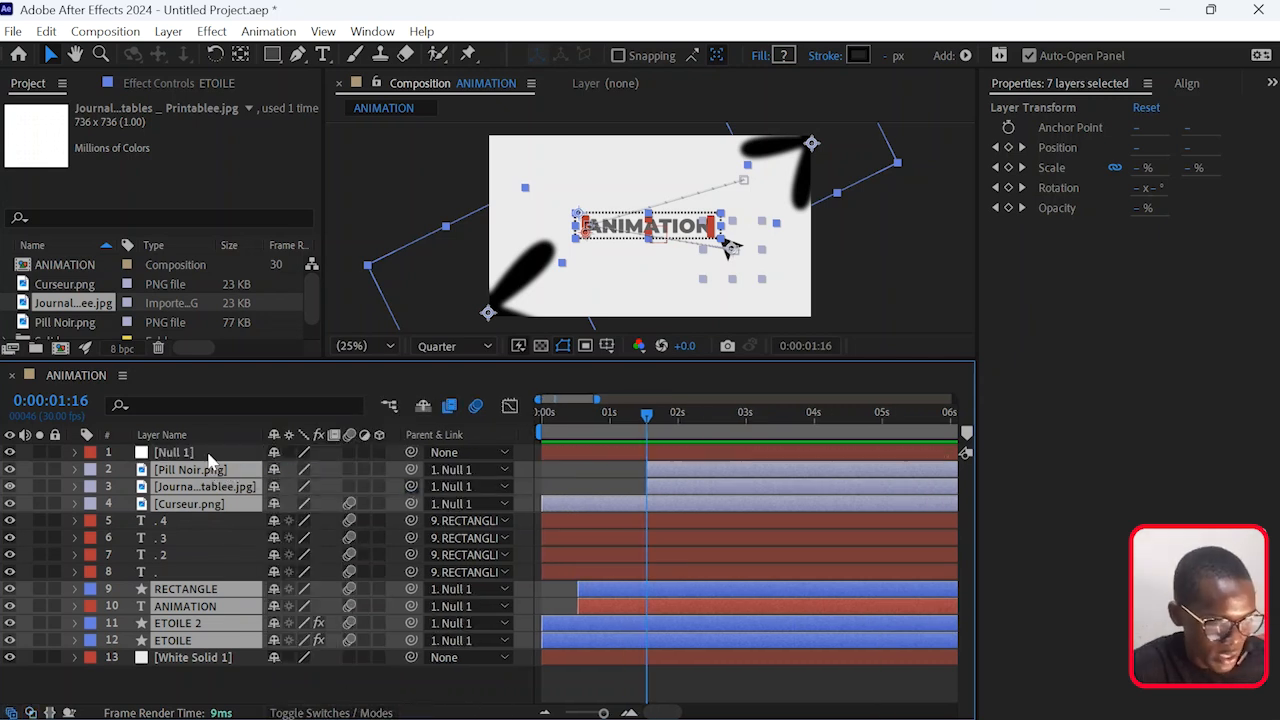
# Try rotating Null 1 to 40° to test the parented layers, and undo the rotation.
pyautogui.click(649, 453)
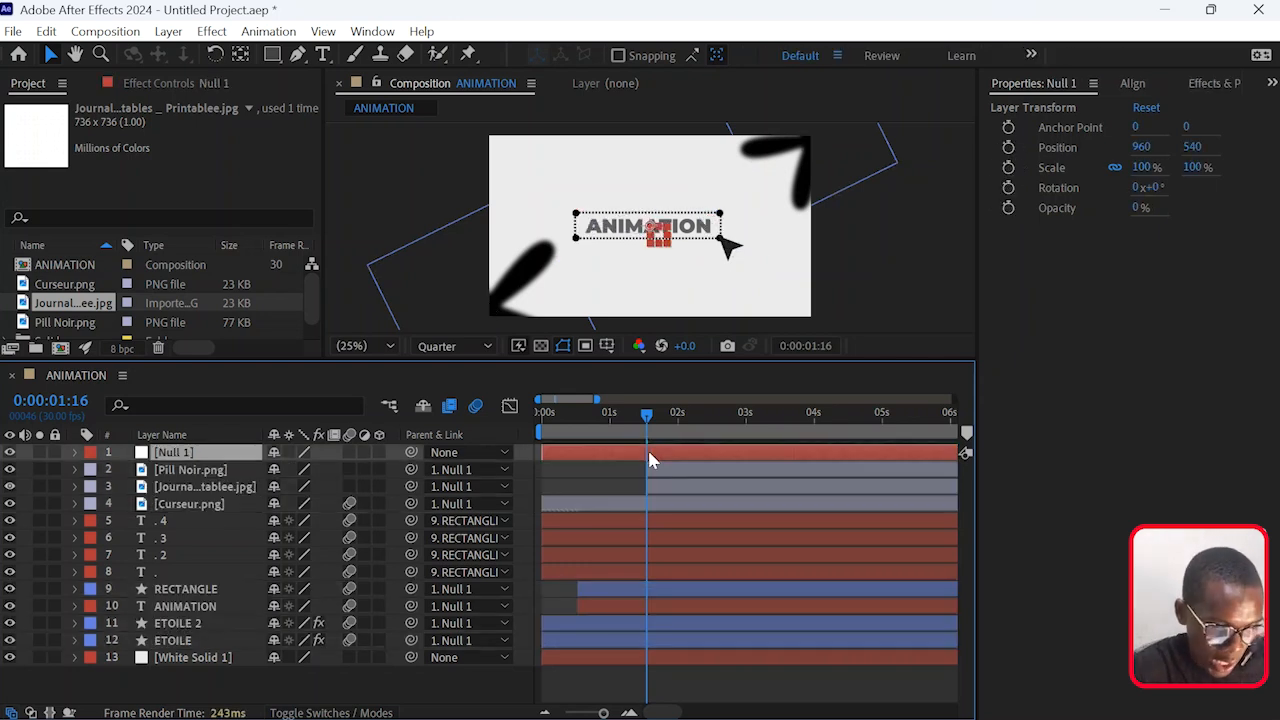
pyautogui.press('p')
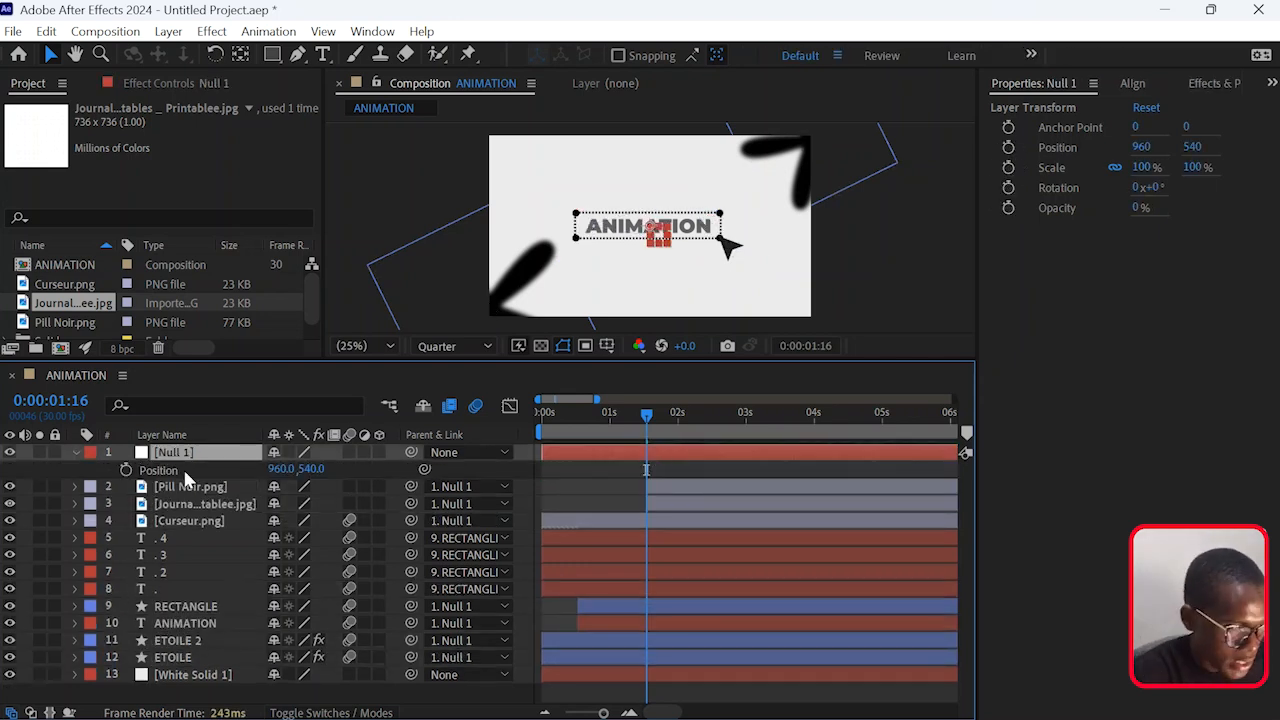
pyautogui.press('r')
pyautogui.moveTo(300, 469); pyautogui.dragTo(340, 469)
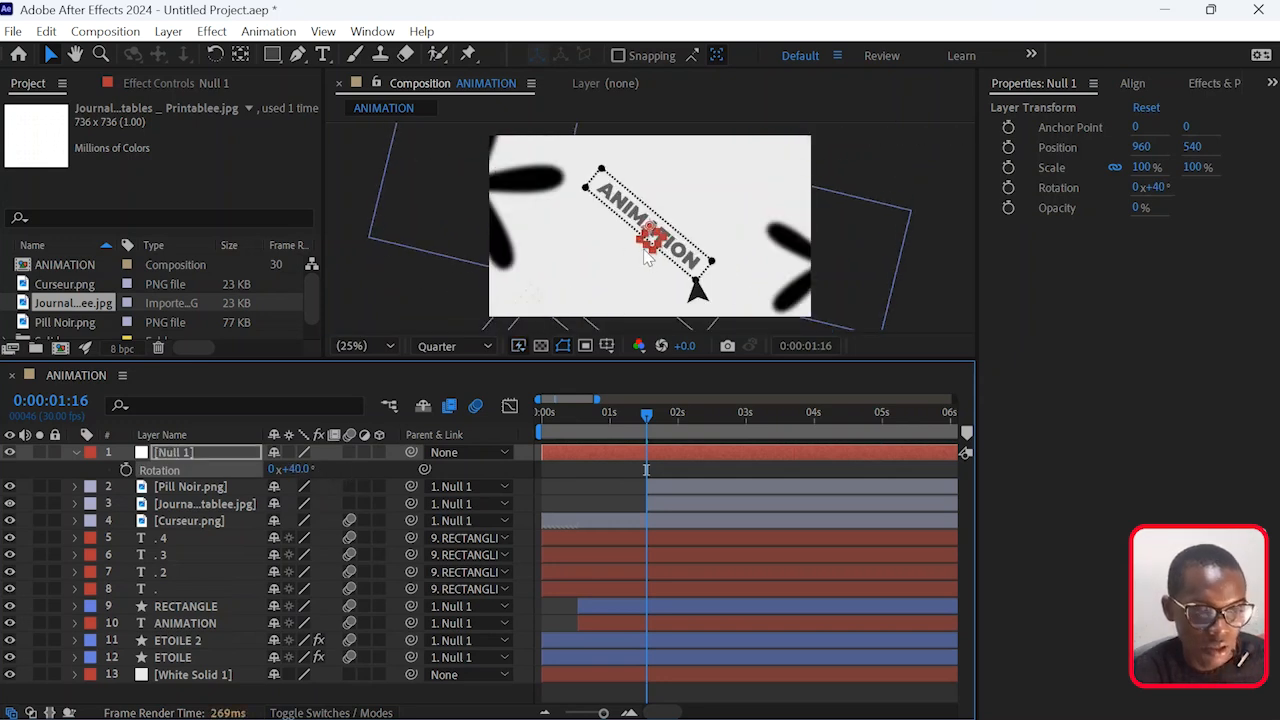
pyautogui.hotkey('ctrl', 'z')
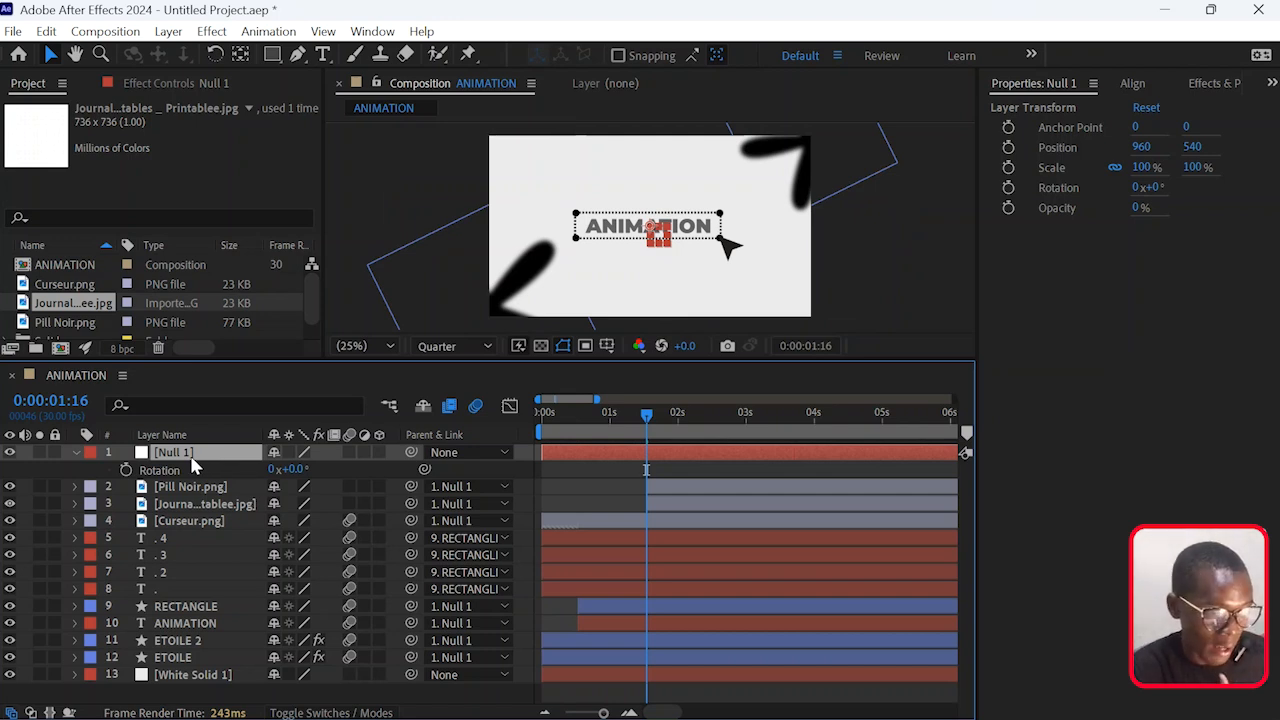
# Keyframe Null 1's position at 0:00:01:16, and raise it to a Y position of -460 at 0:00:02:17.
pyautogui.press('p')
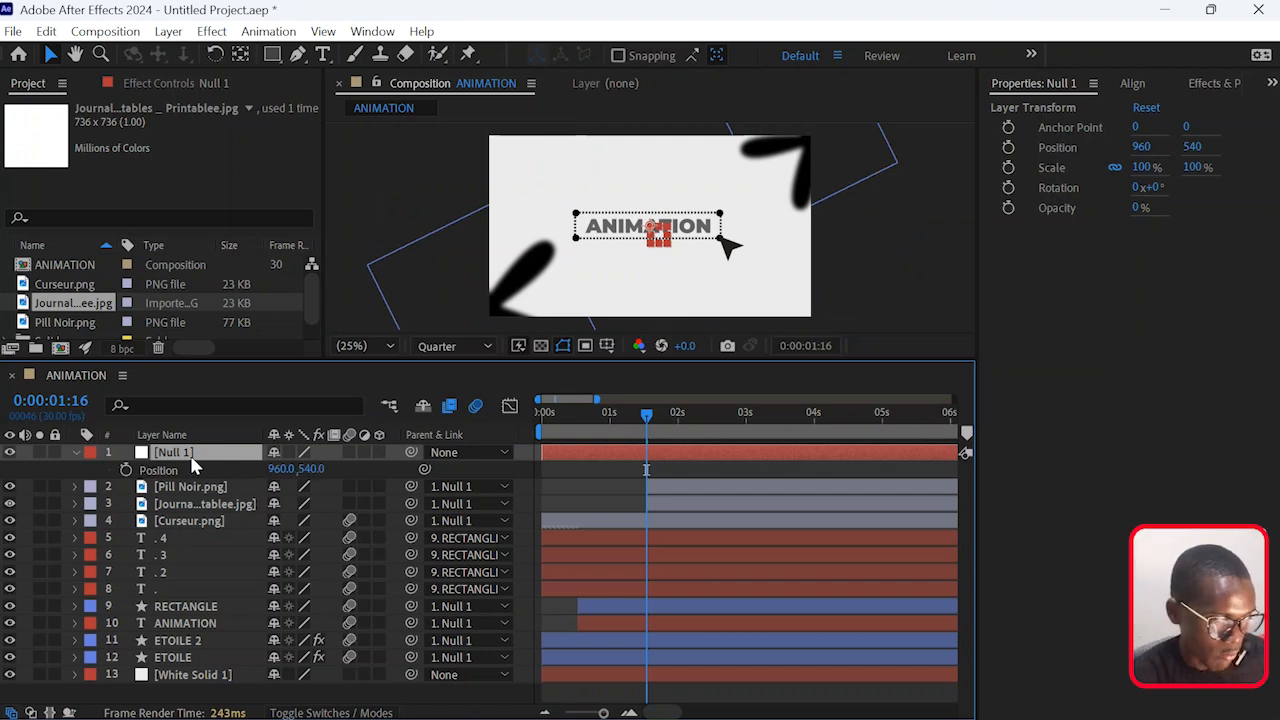
pyautogui.click(126, 469)
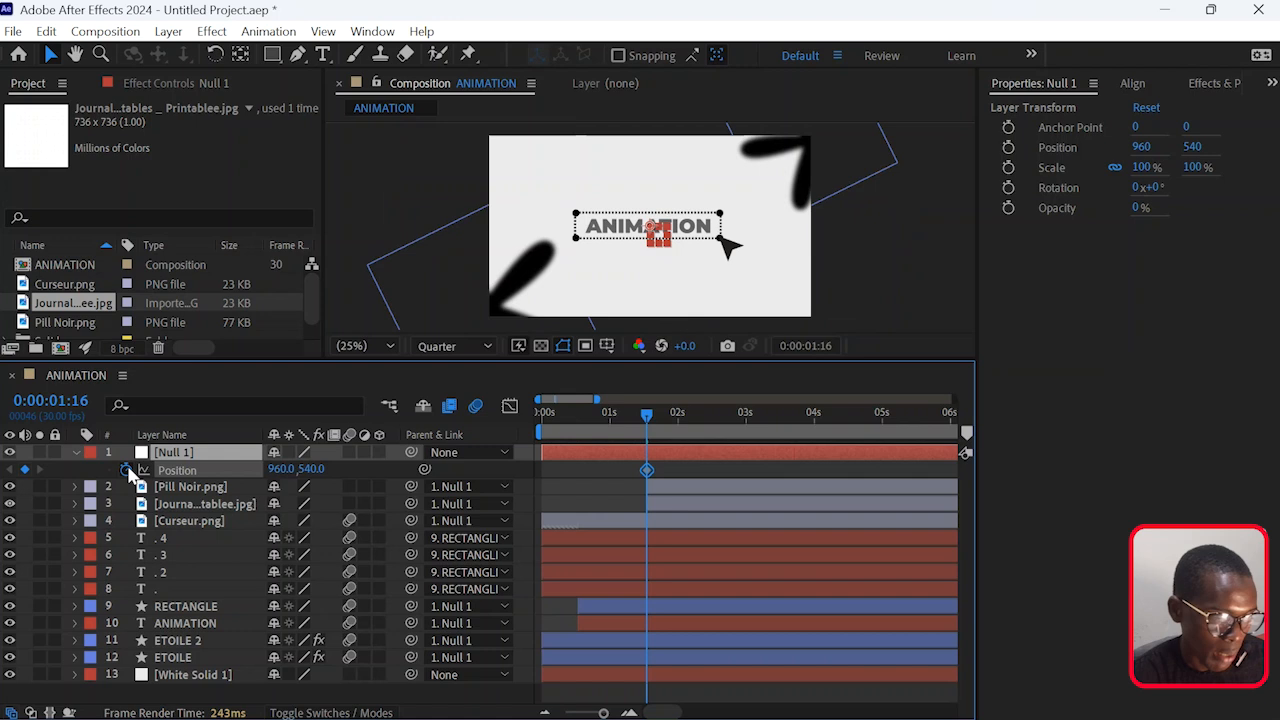
pyautogui.click(716, 424)
pyautogui.hotkey('shift', 'Up')
pyautogui.hotkey('shift', 'Up')
pyautogui.hotkey('shift', 'Up')
pyautogui.hotkey('shift', 'Up')
pyautogui.hotkey('shift', 'Up')
pyautogui.hotkey('shift', 'Up')
pyautogui.hotkey('shift', 'Up')
pyautogui.hotkey('shift', 'Up')
pyautogui.hotkey('shift', 'Up')
pyautogui.hotkey('shift', 'Up')
pyautogui.hotkey('shift', 'Up')
pyautogui.hotkey('shift', 'Up')
pyautogui.hotkey('shift', 'Up')
pyautogui.hotkey('shift', 'Up')
pyautogui.hotkey('shift', 'Up')
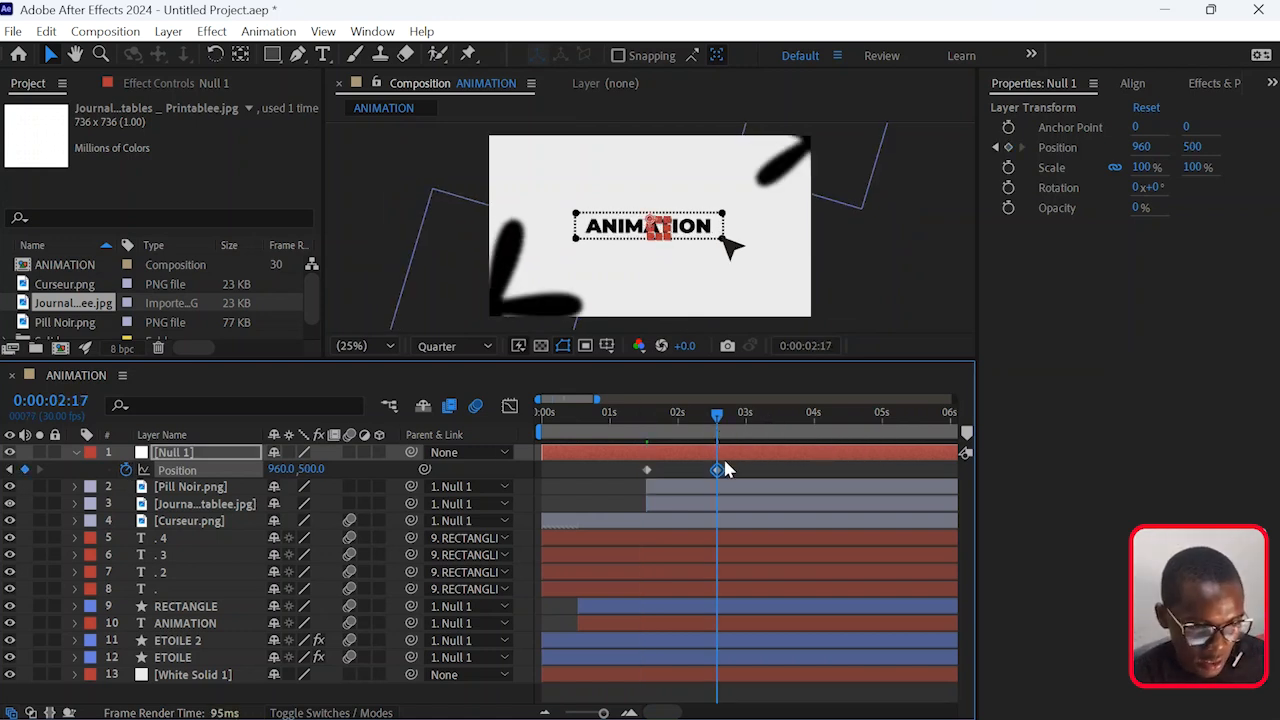
pyautogui.hotkey('shift', 'Up')
pyautogui.hotkey('shift', 'Up')
pyautogui.hotkey('shift', 'Up')
pyautogui.hotkey('shift', 'Up')
pyautogui.hotkey('shift', 'Up')
pyautogui.hotkey('shift', 'Up')
pyautogui.hotkey('shift', 'Up')
pyautogui.hotkey('shift', 'Up')
pyautogui.hotkey('shift', 'Up')
pyautogui.hotkey('shift', 'Up')
pyautogui.hotkey('shift', 'Up')
pyautogui.hotkey('shift', 'Up')
pyautogui.hotkey('shift', 'Up')
pyautogui.hotkey('shift', 'Up')
pyautogui.hotkey('shift', 'Up')
pyautogui.hotkey('shift', 'Up')
pyautogui.hotkey('shift', 'Up')
pyautogui.hotkey('shift', 'Up')
pyautogui.hotkey('shift', 'Up')
pyautogui.hotkey('shift', 'Up')
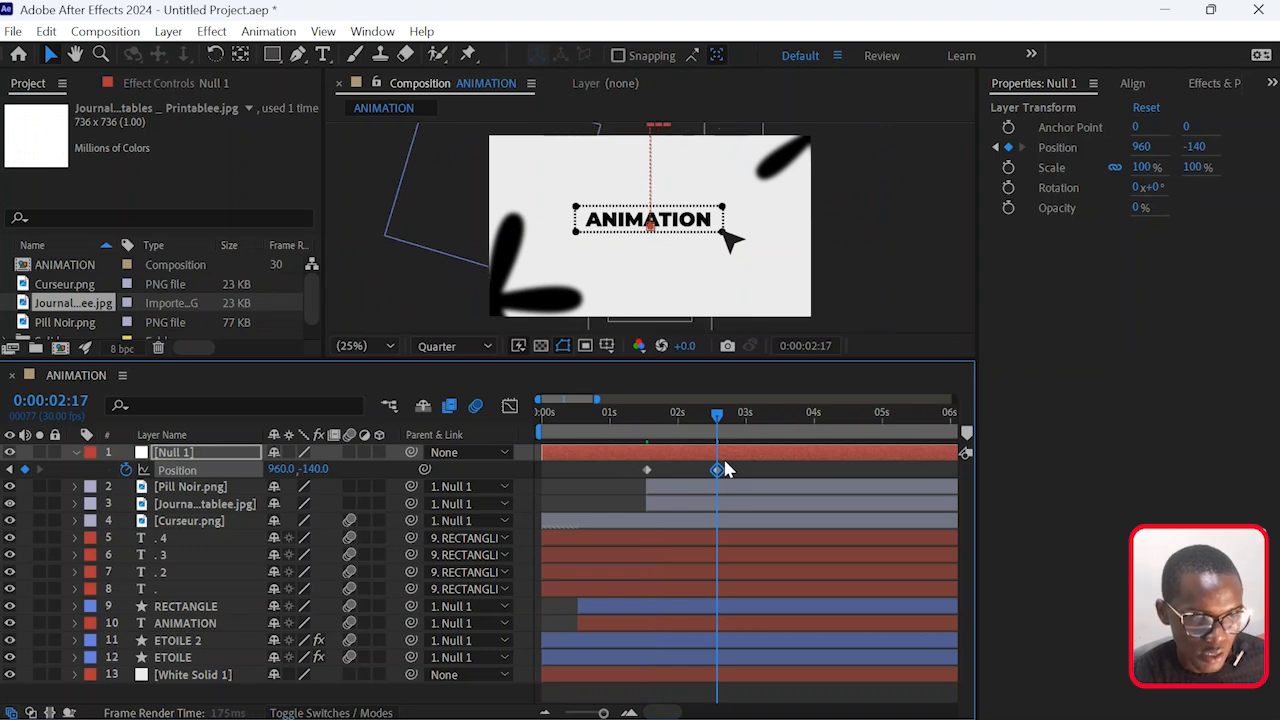
pyautogui.hotkey('shift', 'Up')
pyautogui.hotkey('shift', 'Up')
pyautogui.hotkey('shift', 'Up')
pyautogui.hotkey('shift', 'Up')
pyautogui.hotkey('shift', 'Up')
pyautogui.hotkey('shift', 'Up')
pyautogui.hotkey('shift', 'Up')
pyautogui.hotkey('shift', 'Up')
pyautogui.hotkey('shift', 'Up')
pyautogui.hotkey('shift', 'Up')
pyautogui.hotkey('shift', 'Up')
pyautogui.hotkey('shift', 'Up')
pyautogui.hotkey('shift', 'Up')
pyautogui.hotkey('shift', 'Up')
pyautogui.hotkey('shift', 'Up')
pyautogui.hotkey('shift', 'Up')
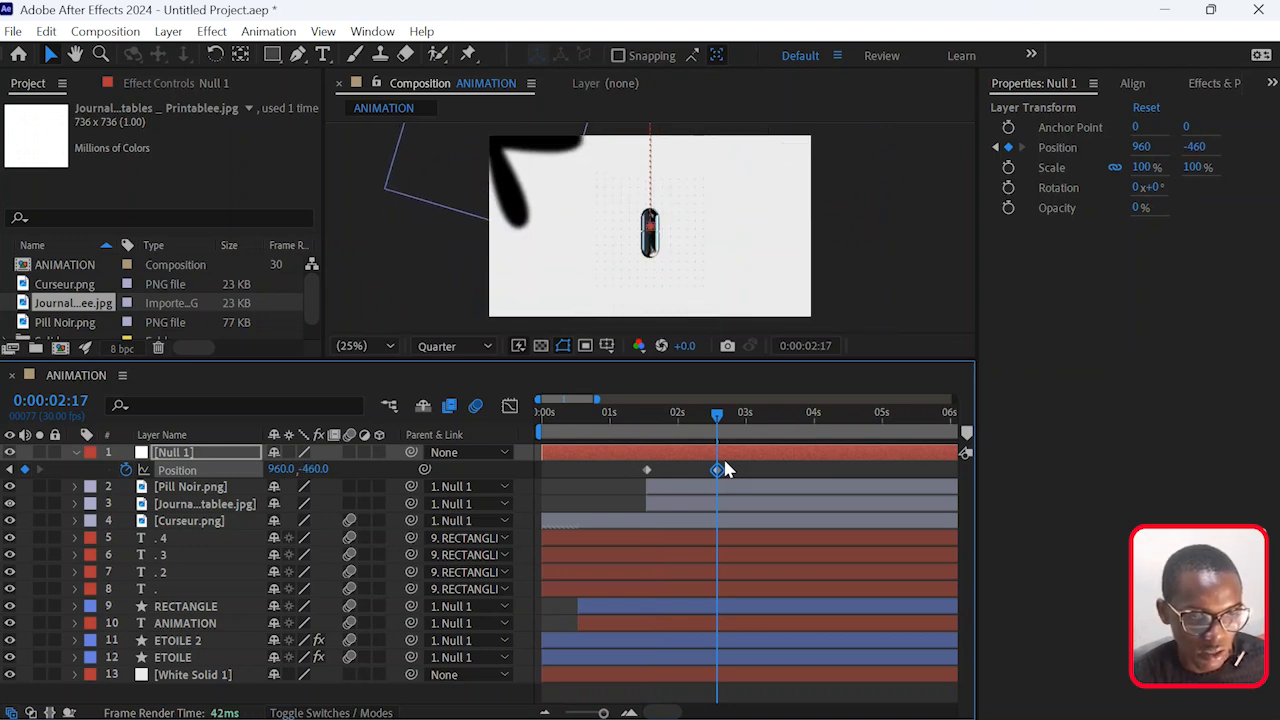
# Nudge the Pill Noir and journal paper layers down together to a Y position of 1092.
pyautogui.click(724, 488)
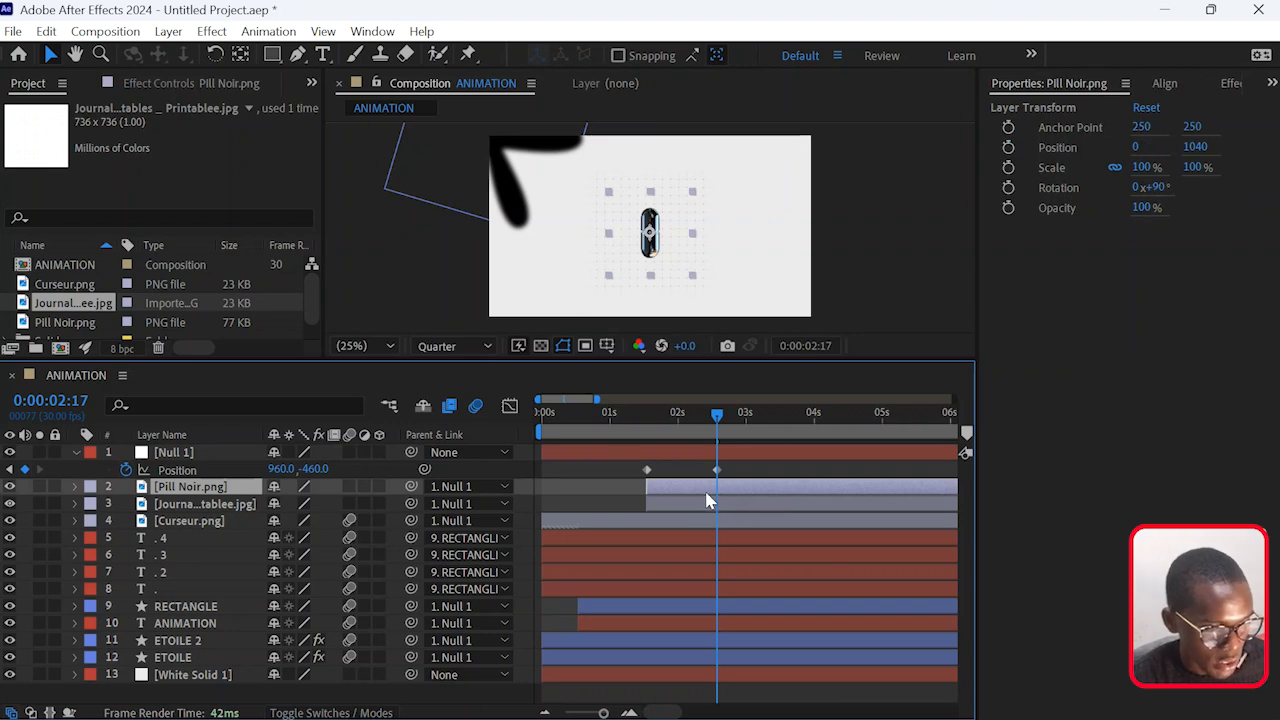
pyautogui.keyDown('shift'); pyautogui.click(697, 505); pyautogui.keyUp('shift')
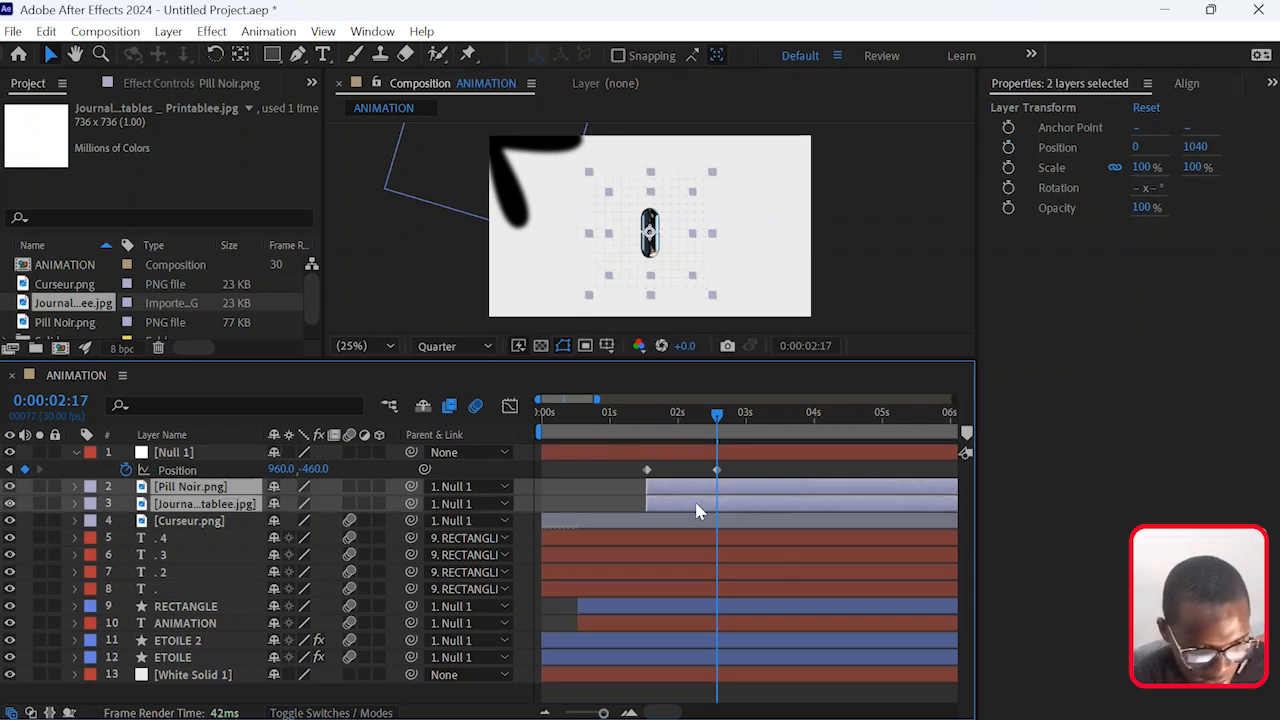
pyautogui.press('Down')
pyautogui.press('Down')
pyautogui.press('Down')
pyautogui.press('Down')
pyautogui.press('Down')
pyautogui.press('Down')
pyautogui.press('Down')
pyautogui.press('Down')
pyautogui.press('Down')
pyautogui.press('Down')
pyautogui.press('Down')
pyautogui.press('Down')
pyautogui.press('Down')
pyautogui.press('Down')
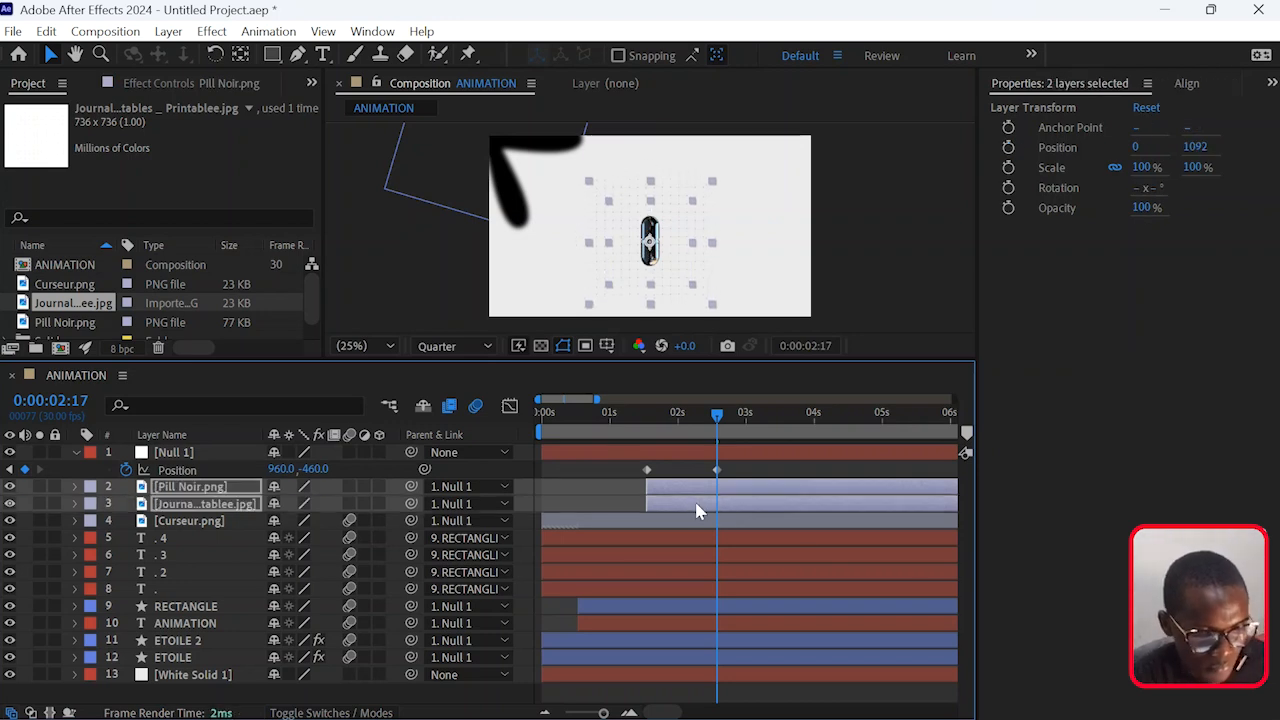
# Apply Easy Ease to both position keyframes of Null 1.
pyautogui.moveTo(624, 463); pyautogui.dragTo(718, 476)
pyautogui.rightClick(718, 476)
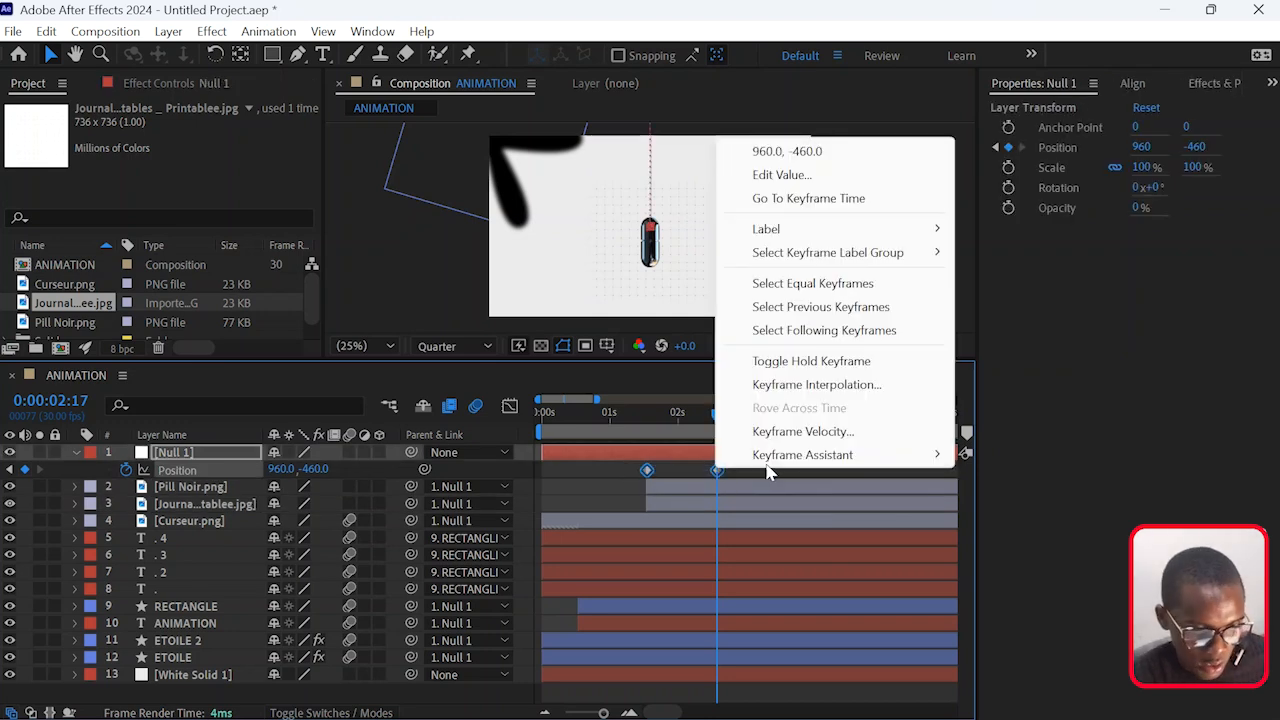
pyautogui.moveTo(805, 463)
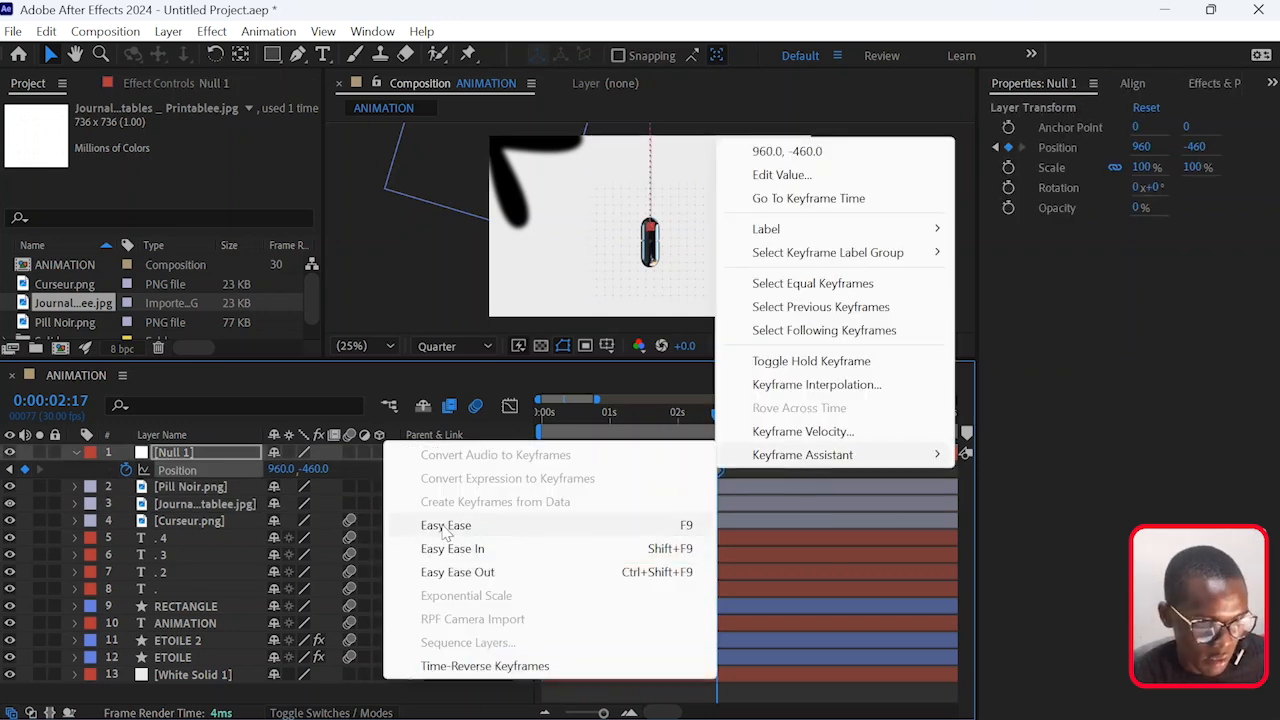
pyautogui.click(444, 525)
# Lengthen the ease into Null 1's last position keyframe so its speed peaks early, and preview the move from 0:00:00:27.
pyautogui.click(505, 407)
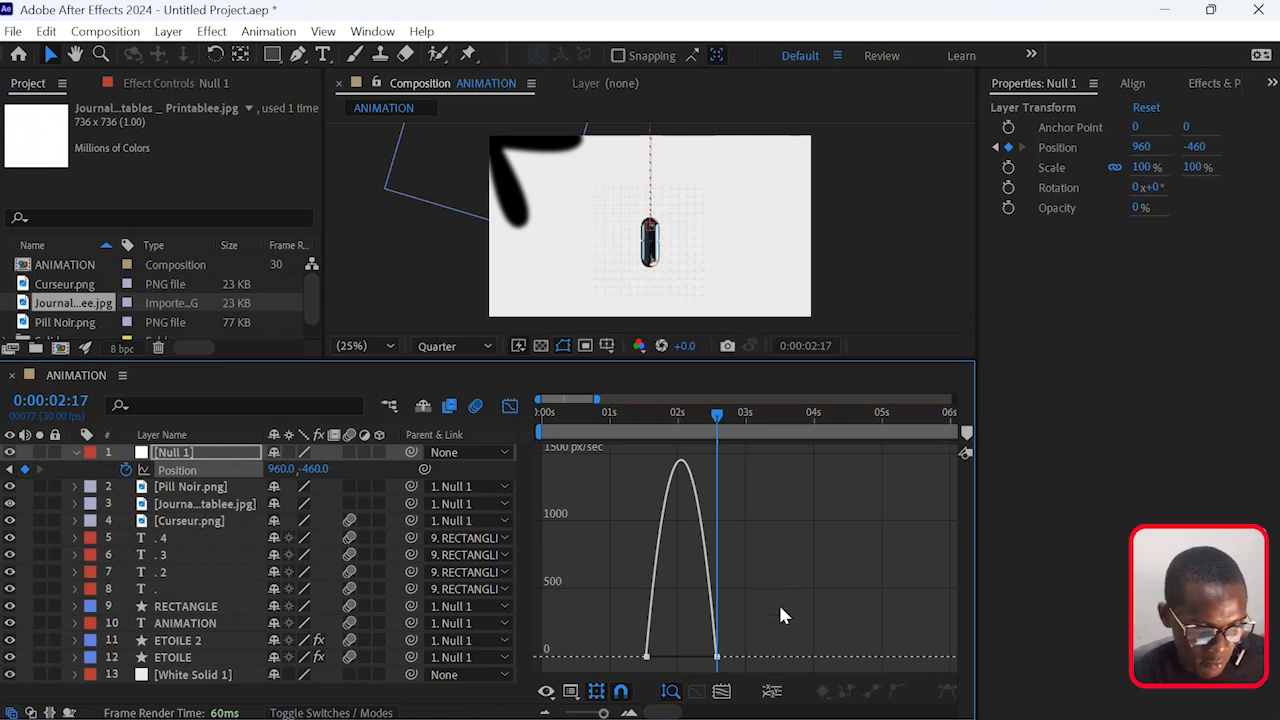
pyautogui.moveTo(782, 614); pyautogui.dragTo(604, 692)
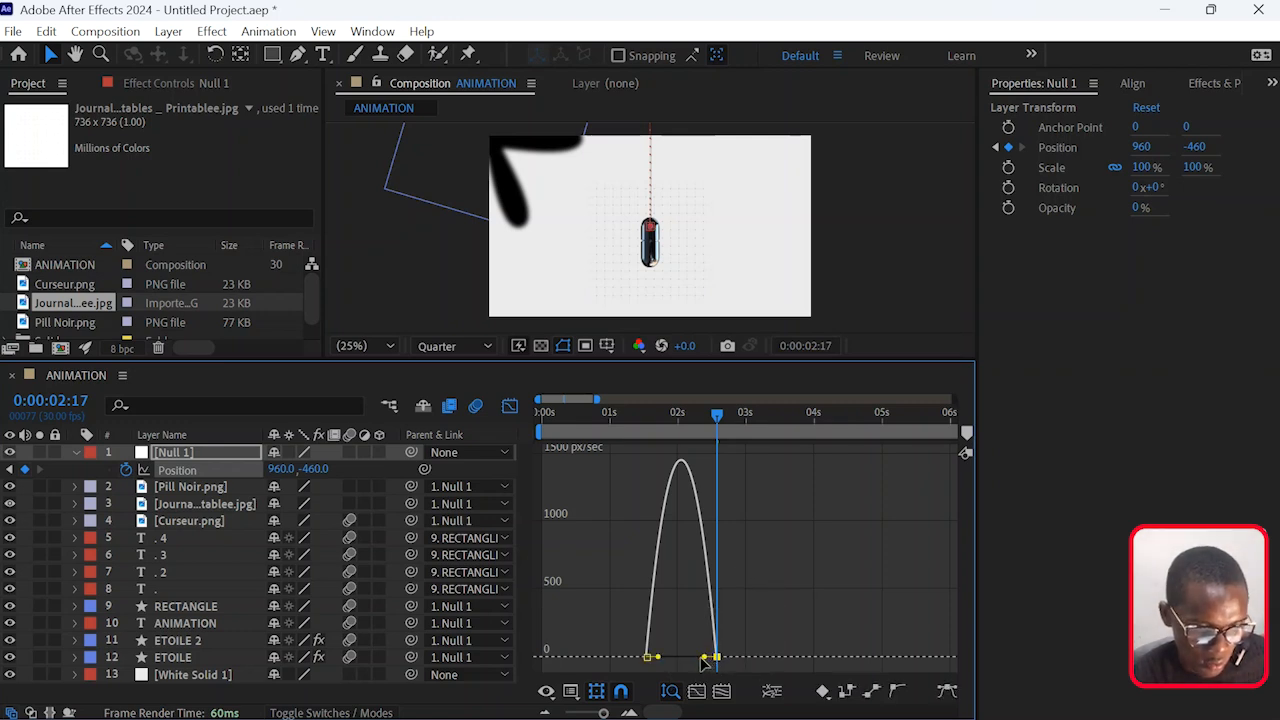
pyautogui.moveTo(704, 662); pyautogui.dragTo(690, 660)
pyautogui.moveTo(690, 410); pyautogui.dragTo(606, 429)
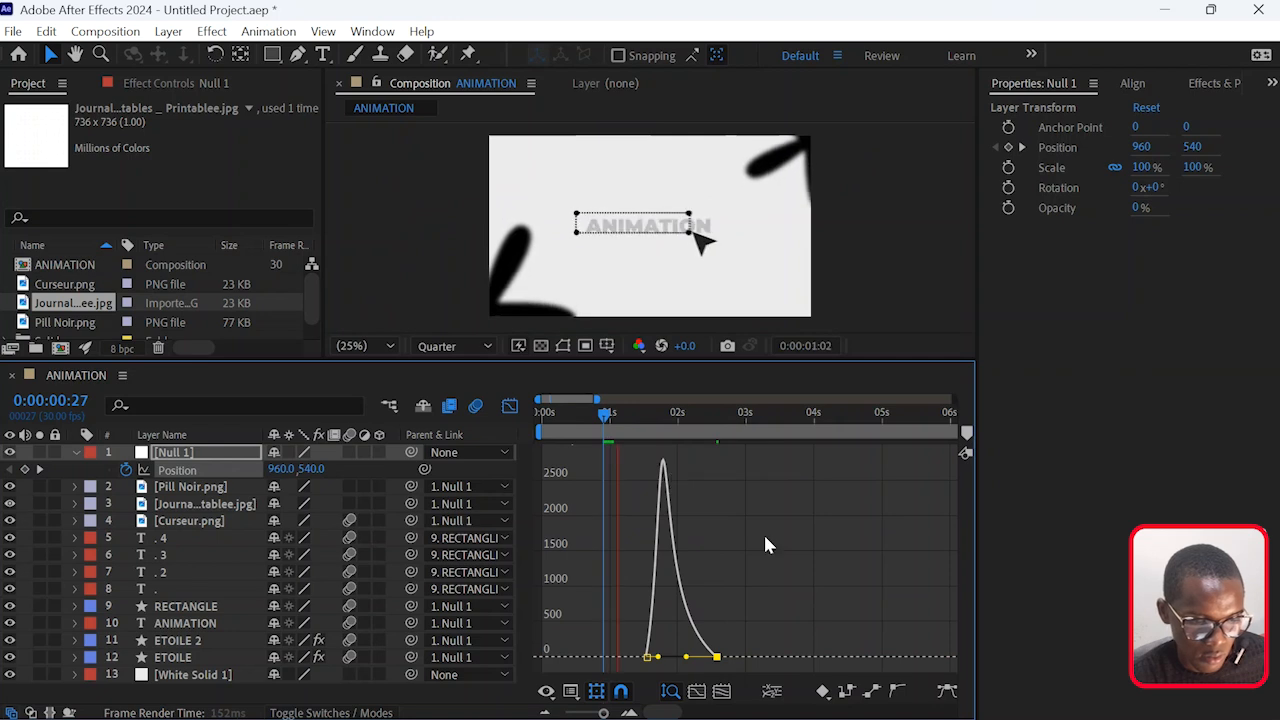
pyautogui.click(76, 454)
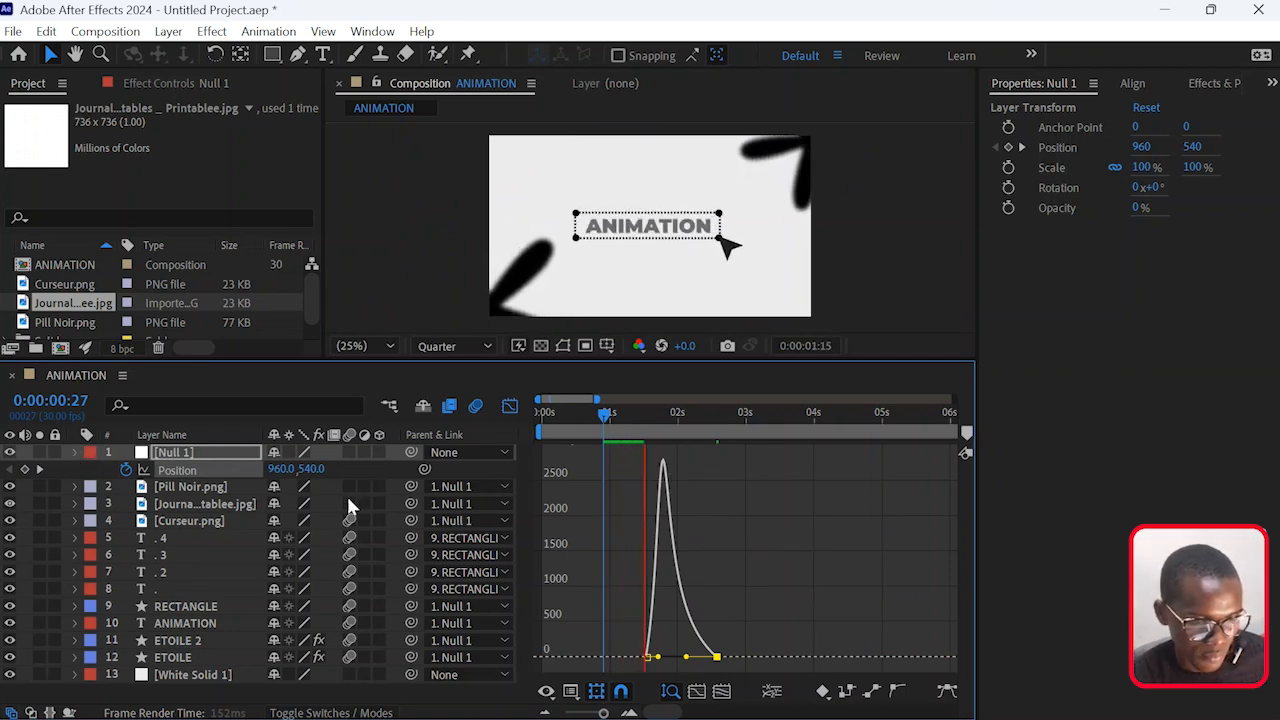
pyautogui.click(510, 404)
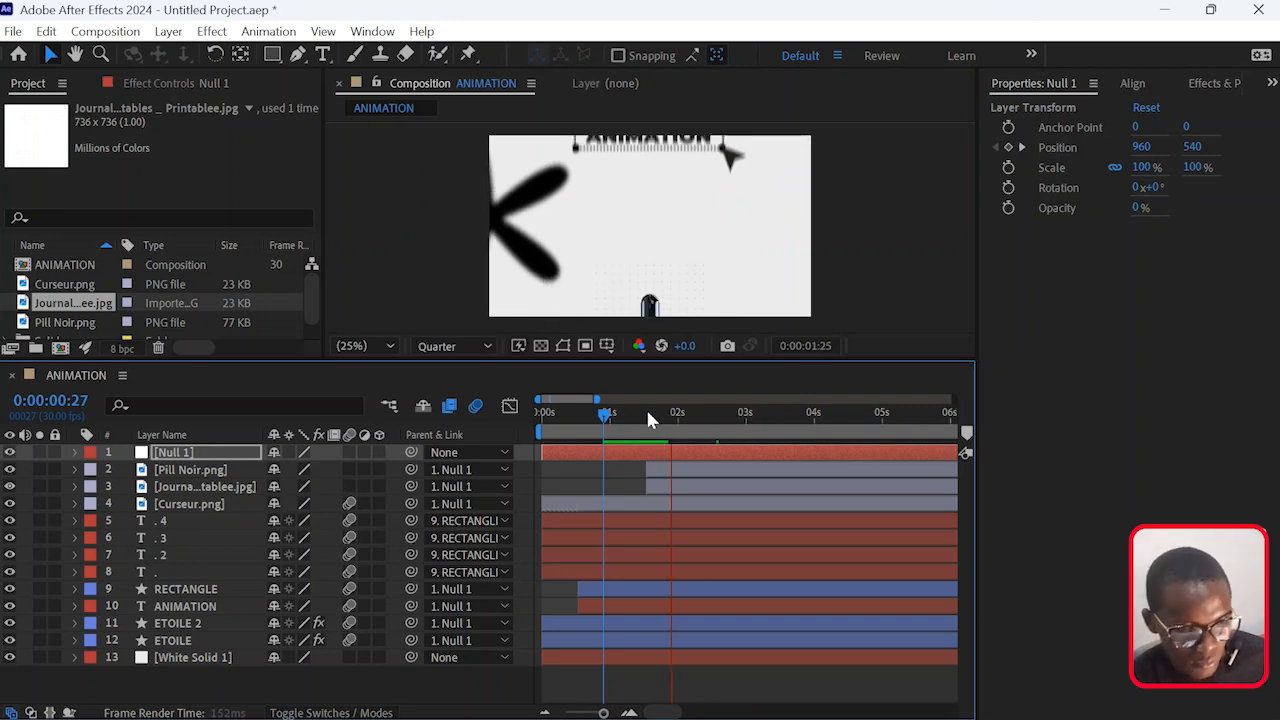
# Replay the transition to the pill scene from several points around one second, and return the current time to 0:00:01:16.
pyautogui.click(626, 412)
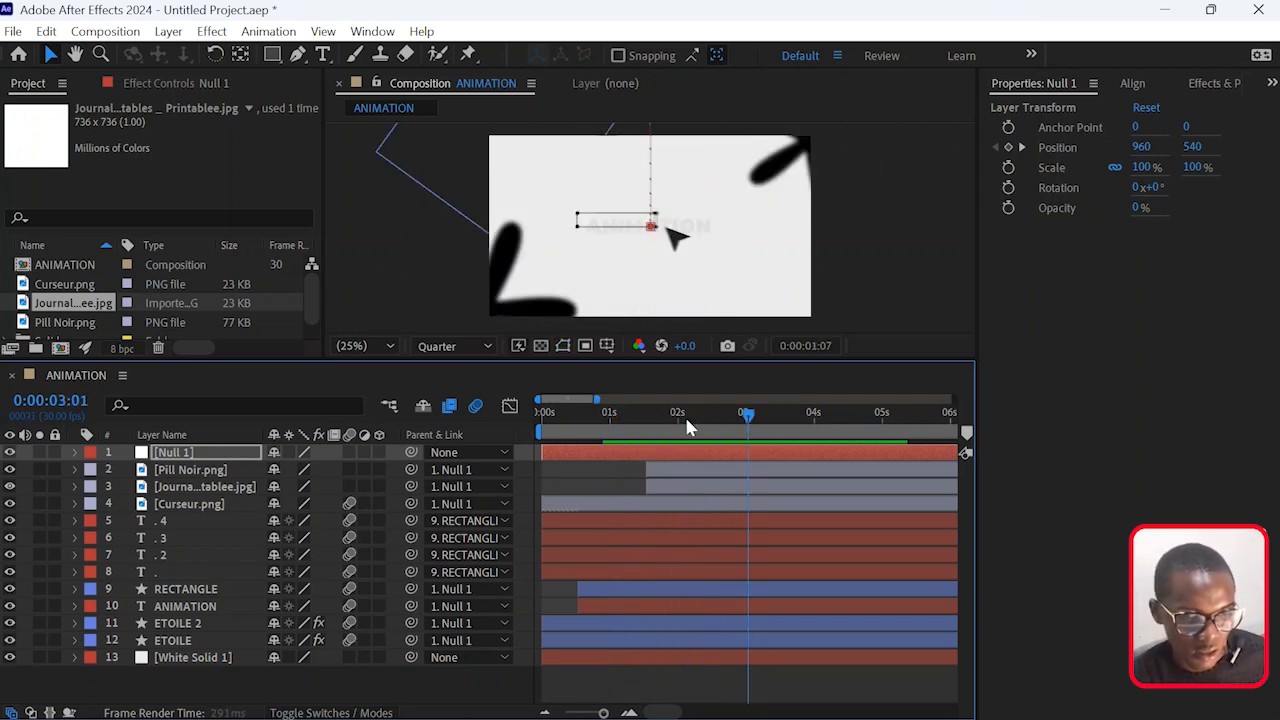
pyautogui.click(639, 425)
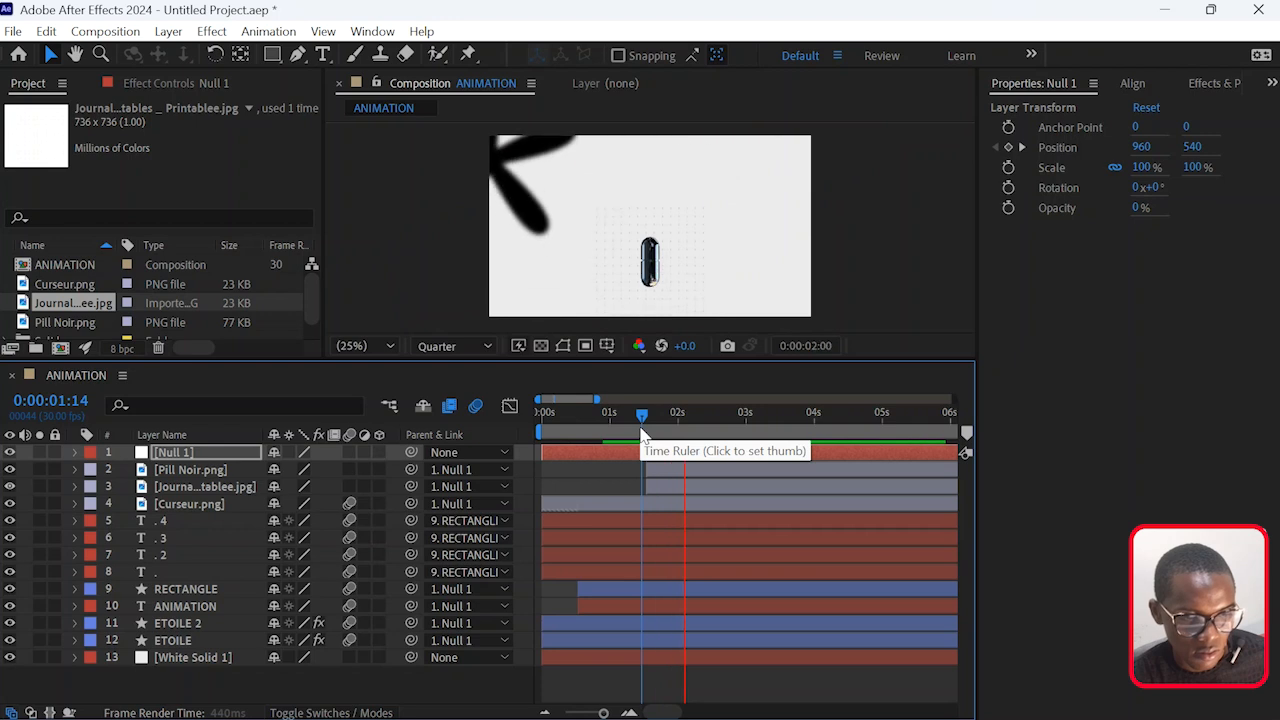
pyautogui.click(632, 425)
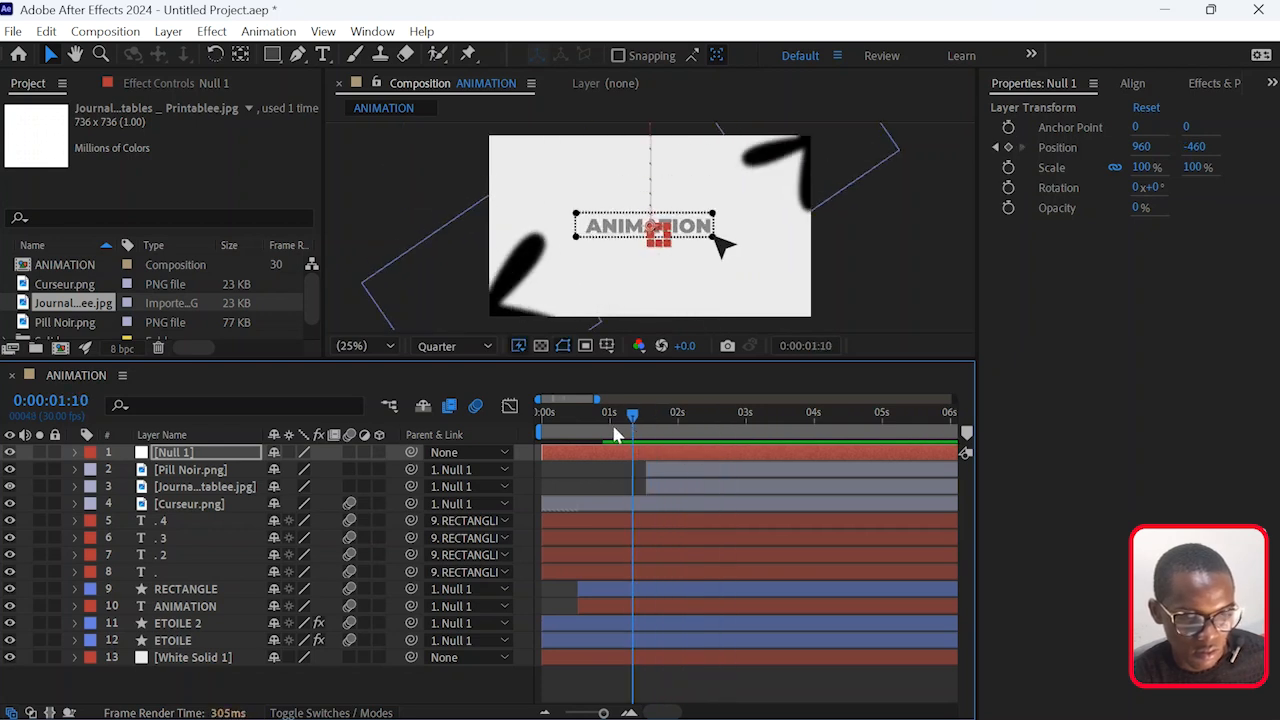
pyautogui.click(613, 427)
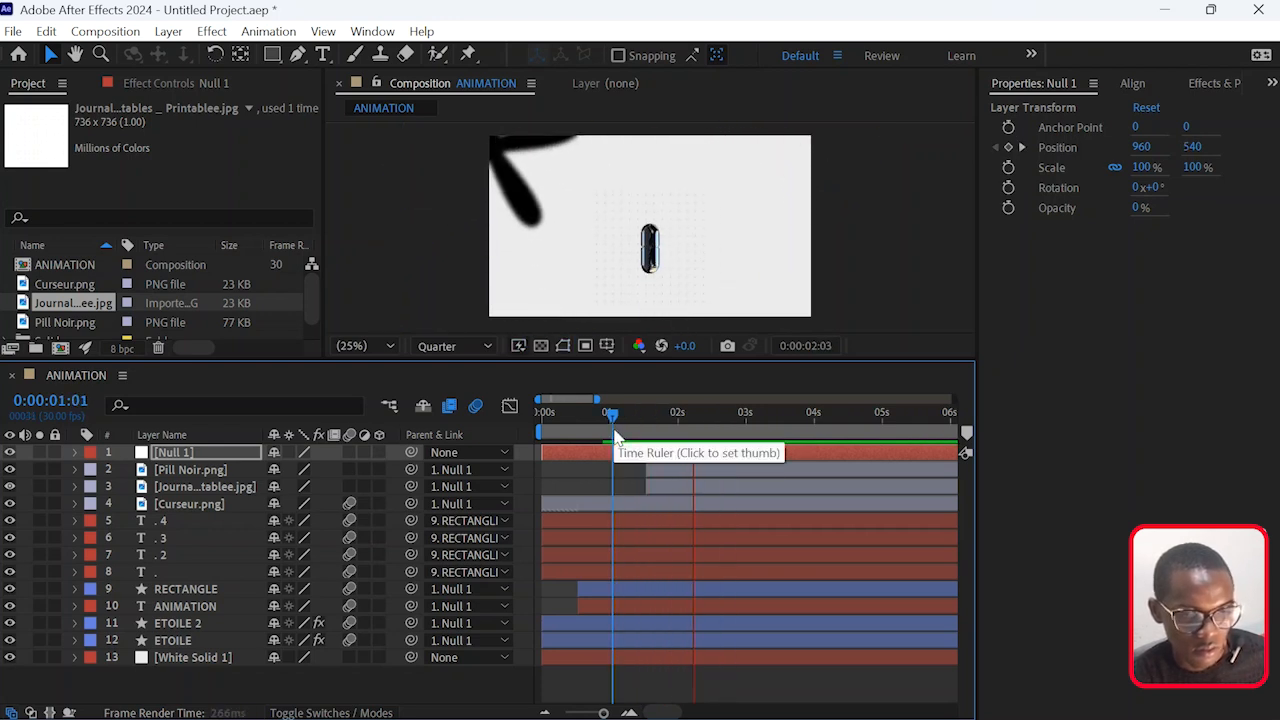
pyautogui.click(653, 410)
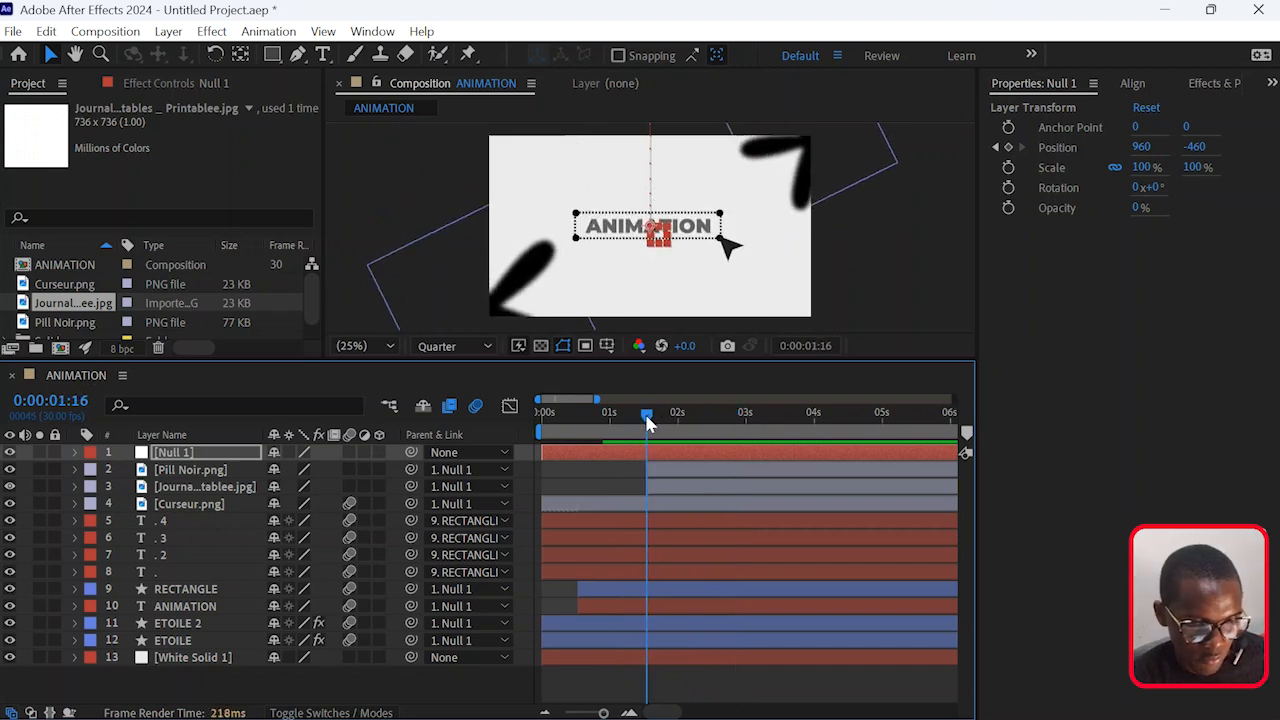
# Start a Rotation animation on the Pill Noir layer with a keyframe at 0:00:01:16.
pyautogui.click(221, 471)
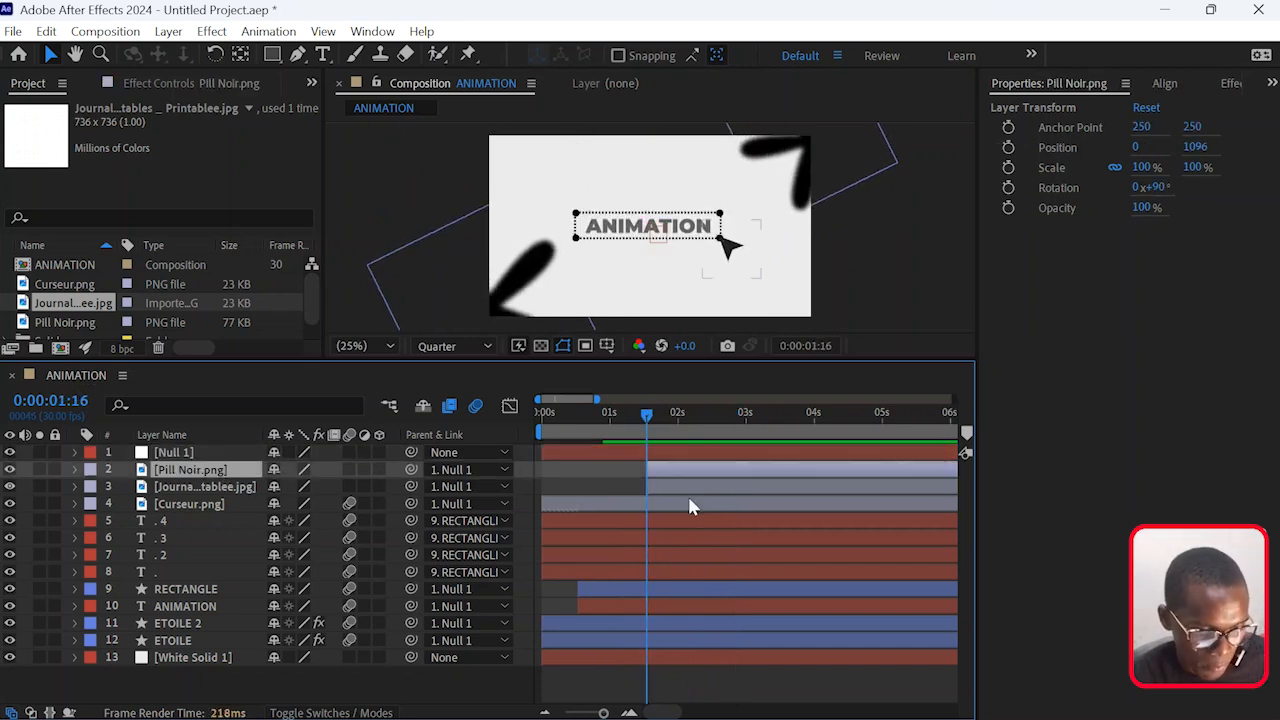
pyautogui.press('p')
pyautogui.press('r')
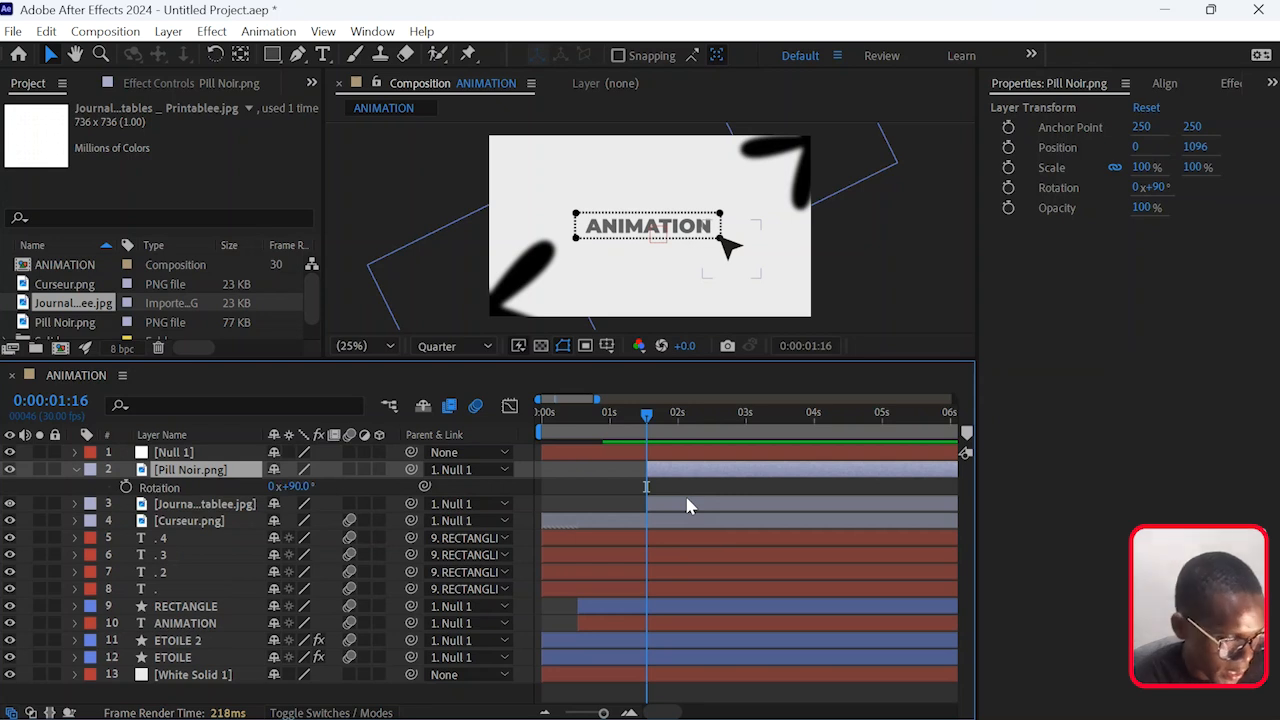
pyautogui.click(125, 486)
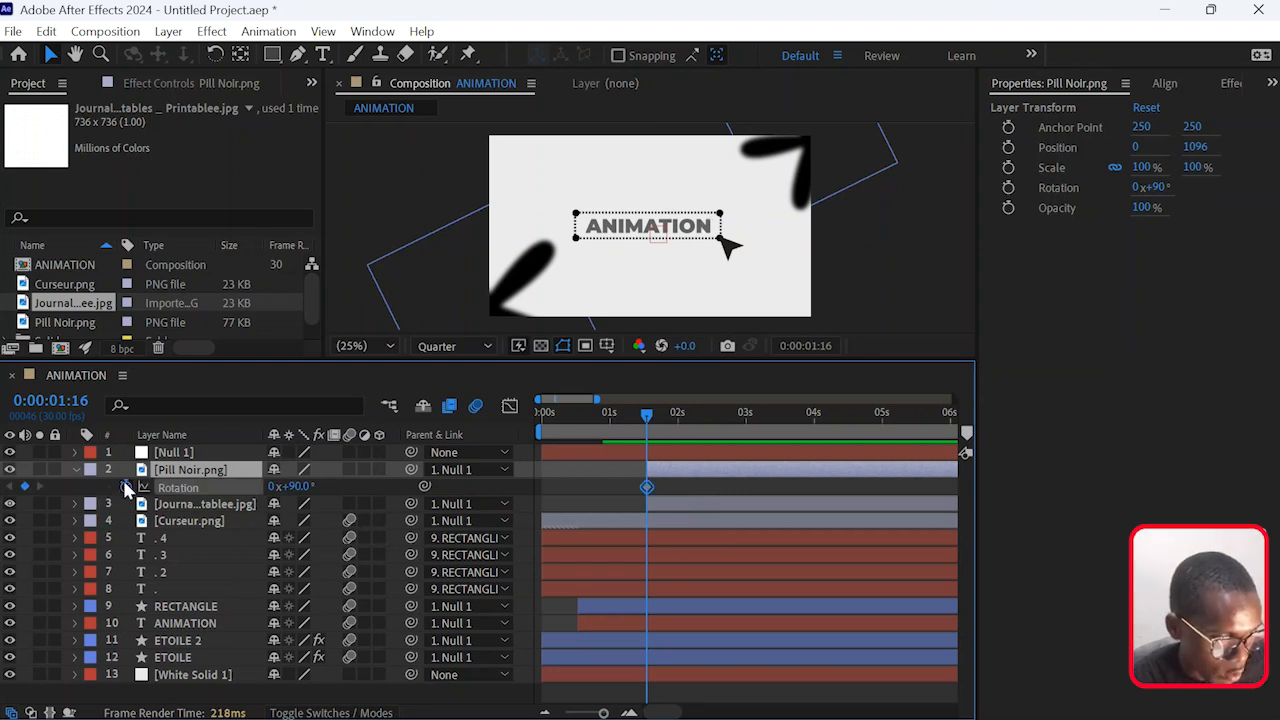
# Set the Pill Noir layer's rotation to one full turn plus 90° (1x+90°) at 0:00:05:01.
pyautogui.click(883, 437)
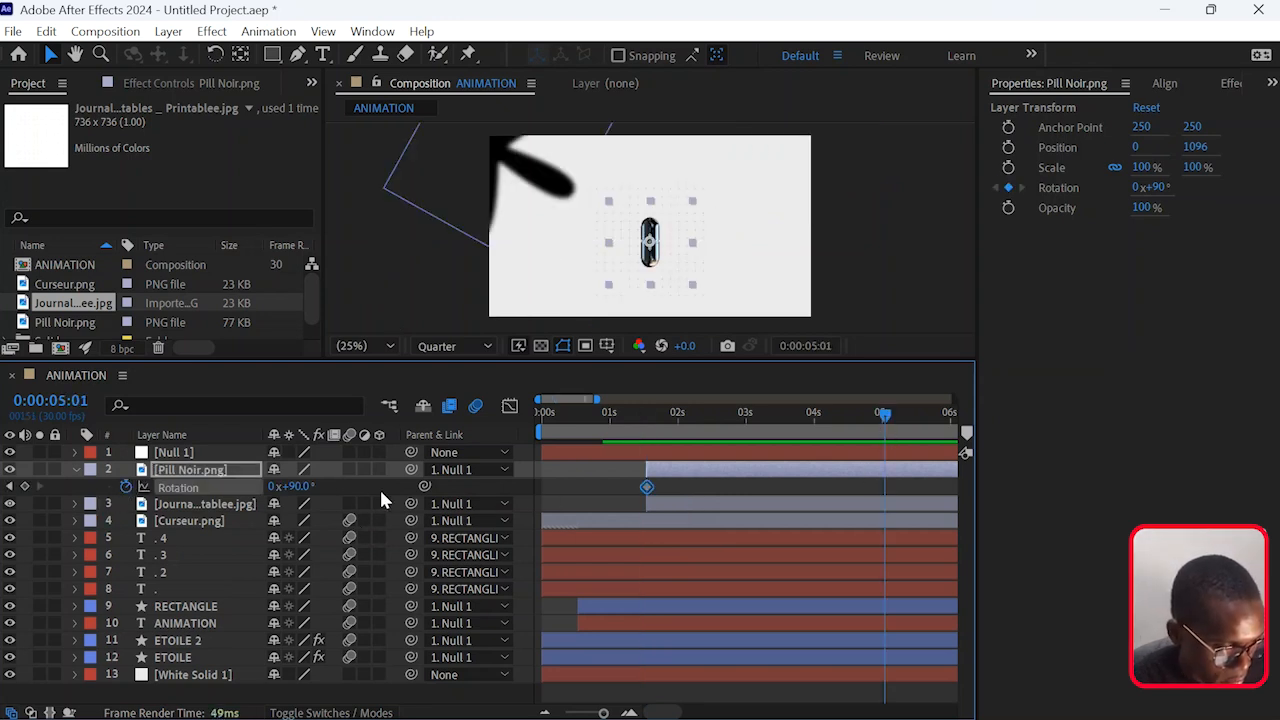
pyautogui.click(268, 486)
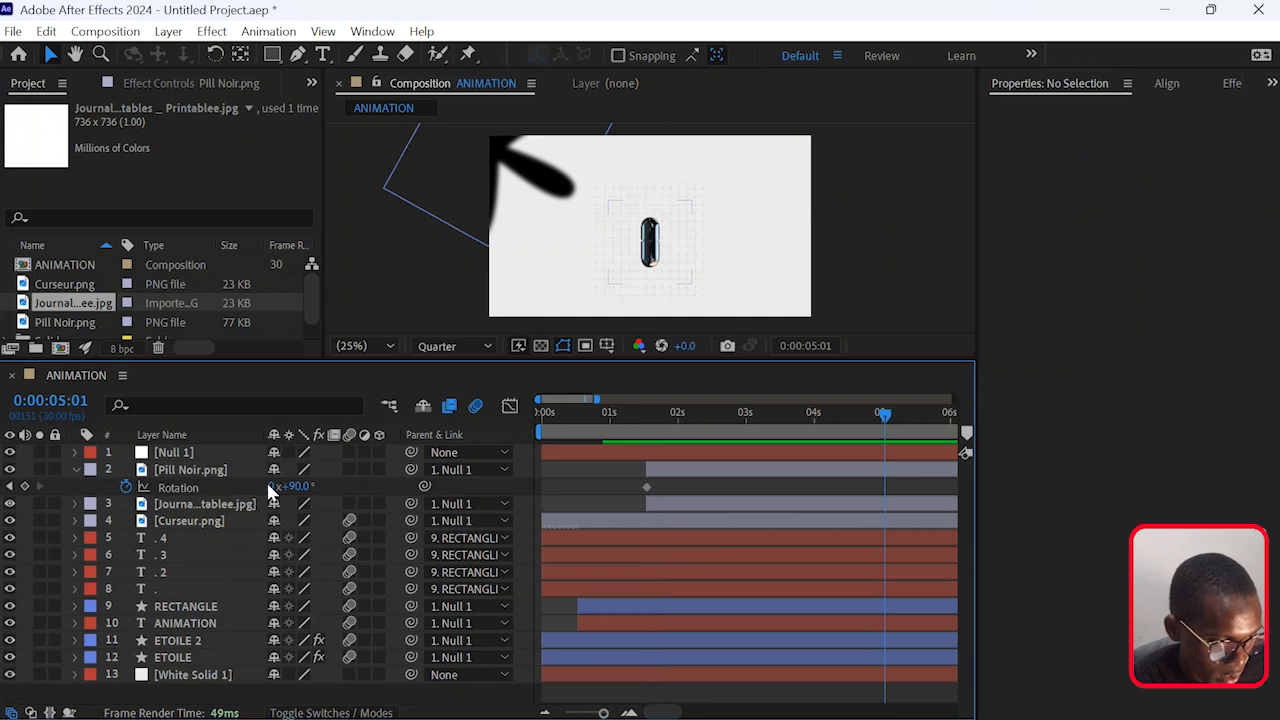
pyautogui.click(277, 486)
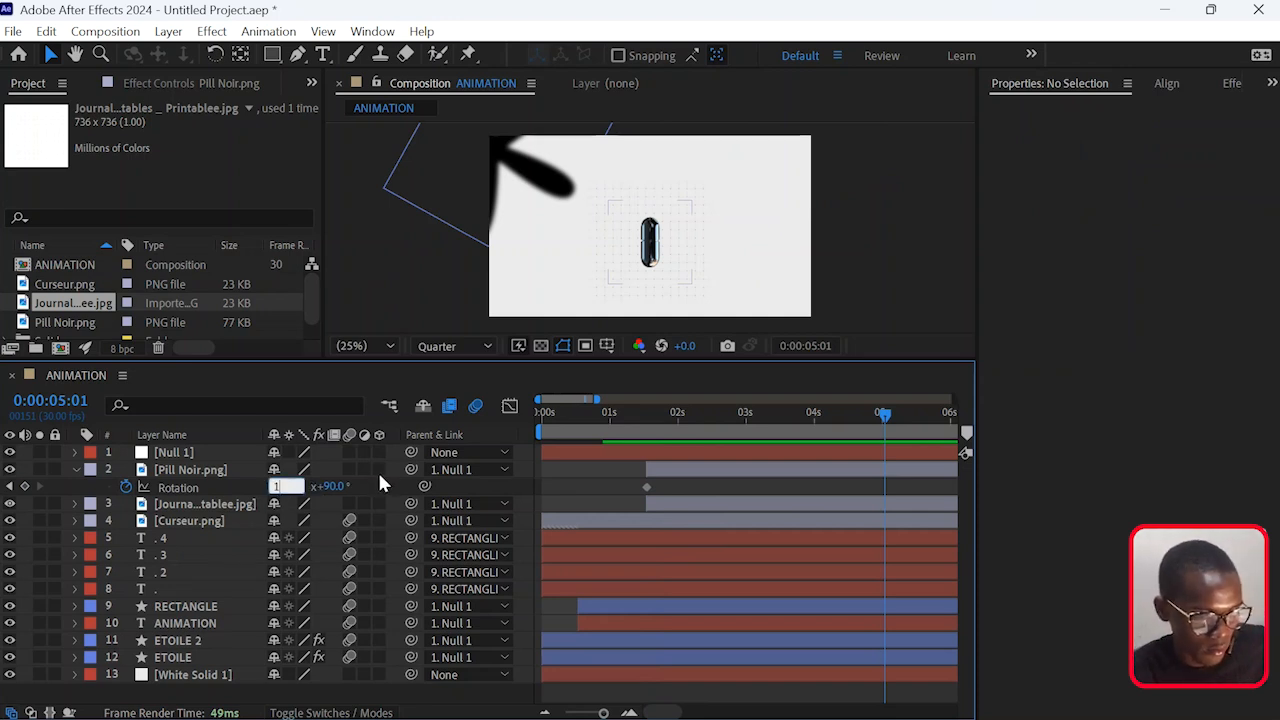
pyautogui.press('Return')
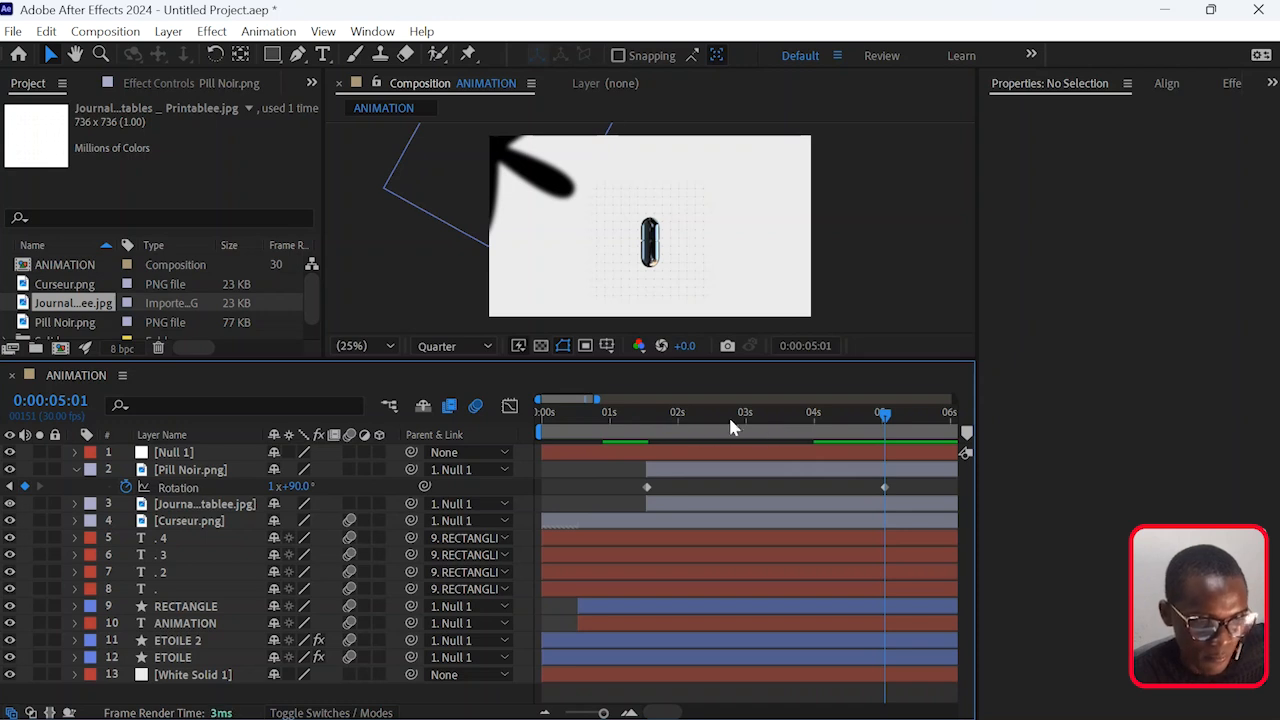
# Preview the pill's rotation from 0:00:01:12, stop playback around 0:00:03:15, and show a longer span of the timeline.
pyautogui.moveTo(730, 419); pyautogui.dragTo(640, 423)
pyautogui.press('space')
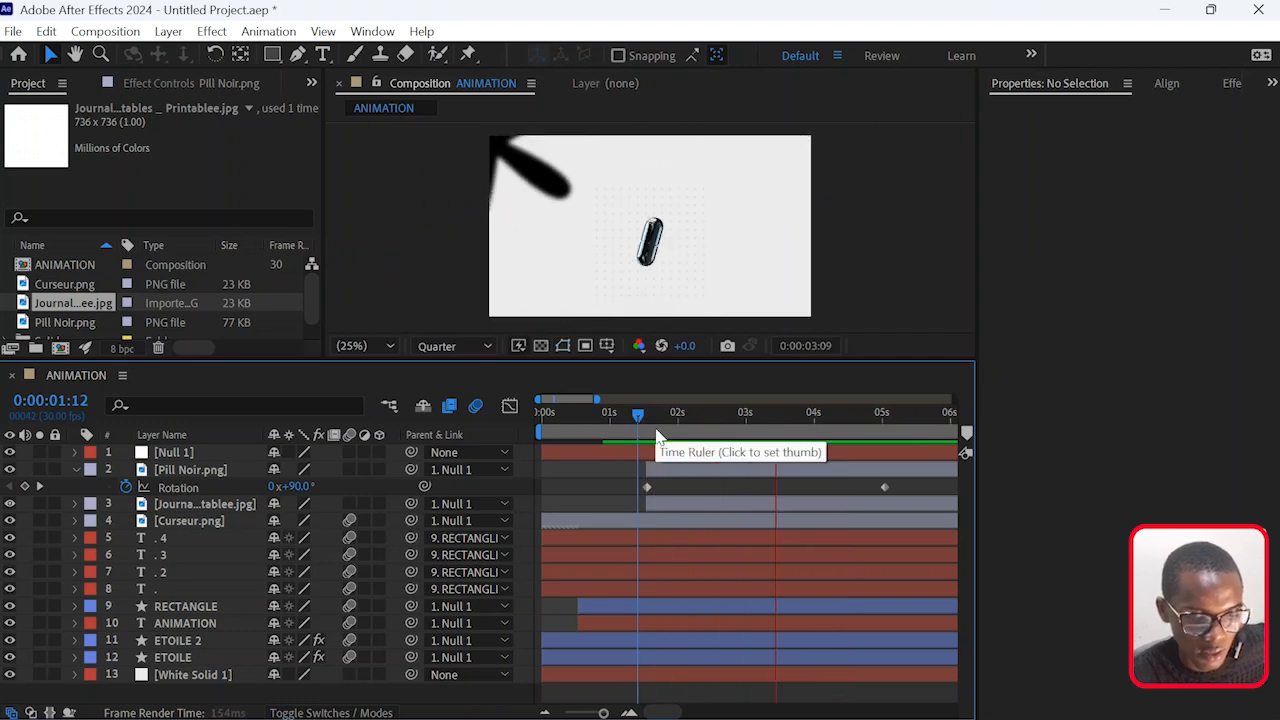
pyautogui.press('space')
pyautogui.click(545, 712)
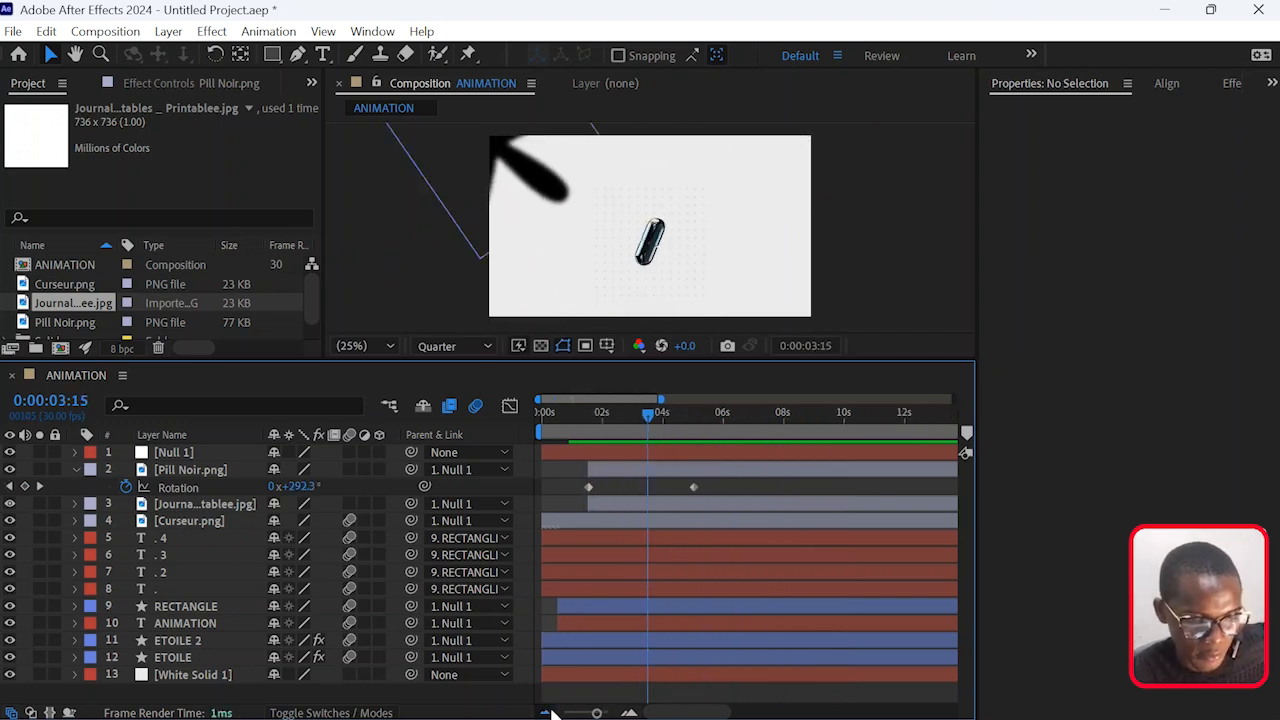